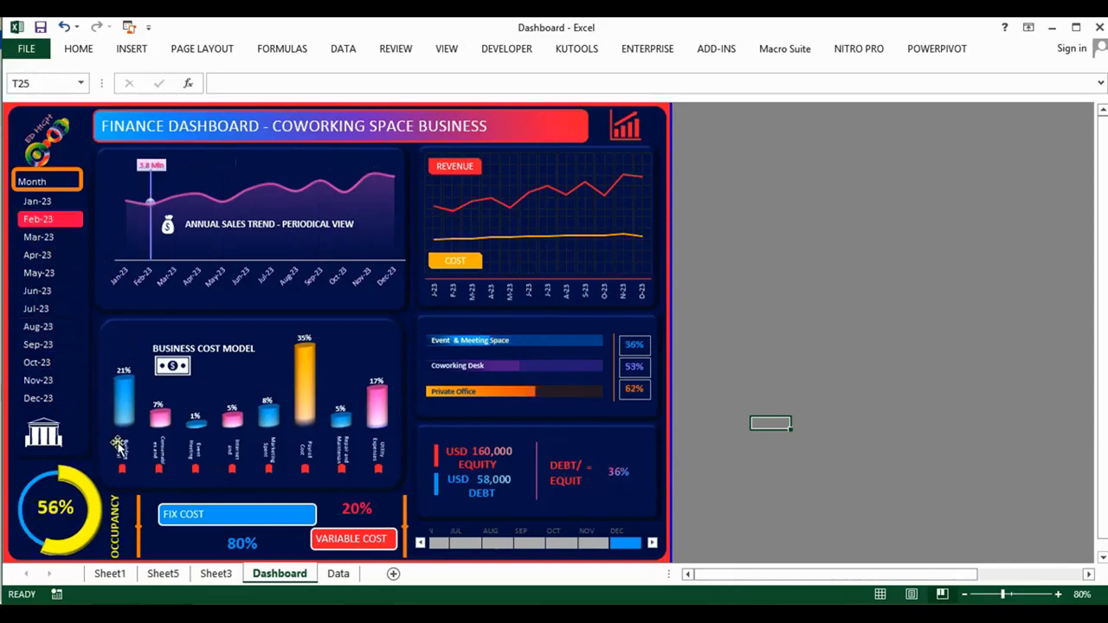
Open the Data sheet and examine the Total Sales Capacity table in A1:B4.
{"action": "left_click", "coordinate": [340, 574]}
{"action": "scroll", "coordinate": [682, 549], "scroll_direction": "left", "scroll_amount": 3}
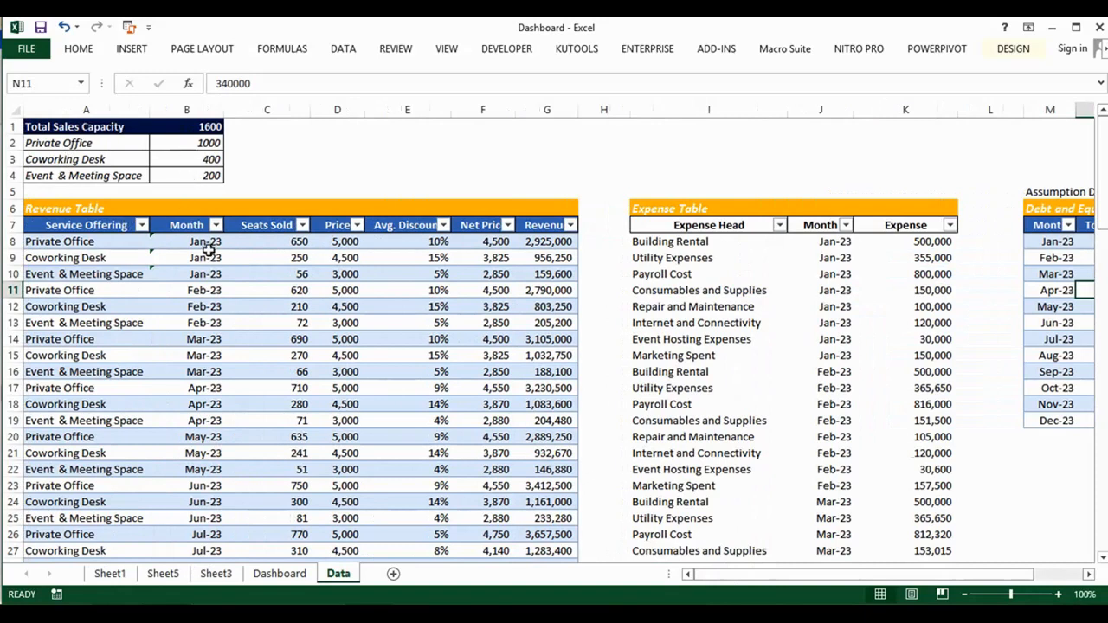
{"action": "left_click_drag", "start_coordinate": [875, 574], "coordinate": [981, 572]}
{"action": "left_click", "coordinate": [43, 145]}
{"action": "left_click", "coordinate": [120, 128]}
{"action": "left_click_drag", "start_coordinate": [35, 129], "coordinate": [199, 178]}
{"action": "left_click", "coordinate": [271, 164]}
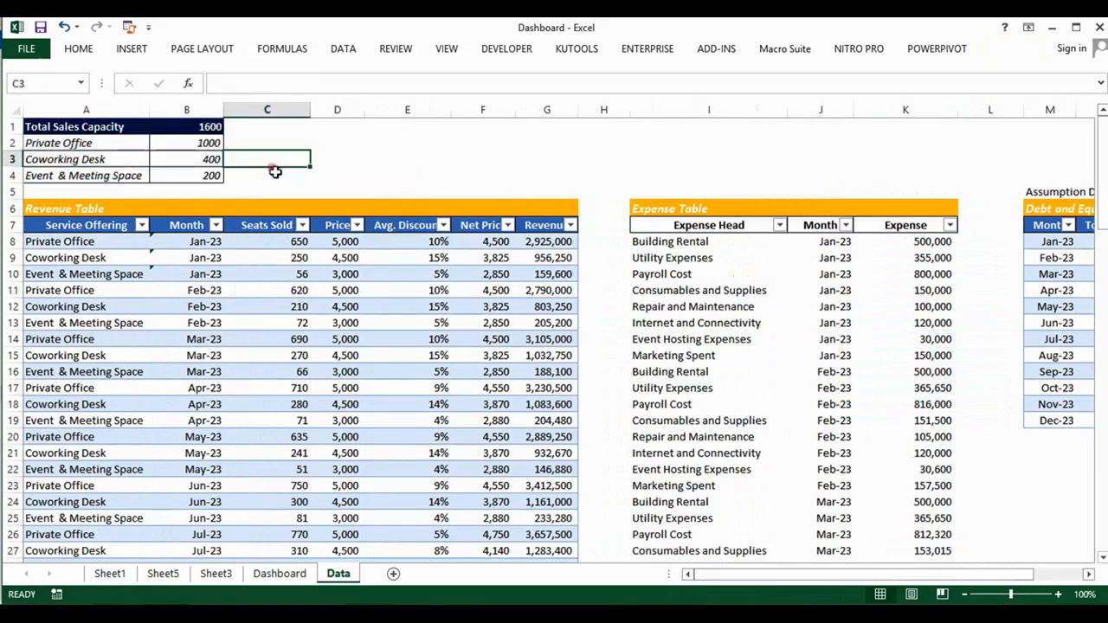
Examine the Revenue Table's service offerings and its monthly seats, price, discount and revenue records.
{"action": "left_click", "coordinate": [74, 211]}
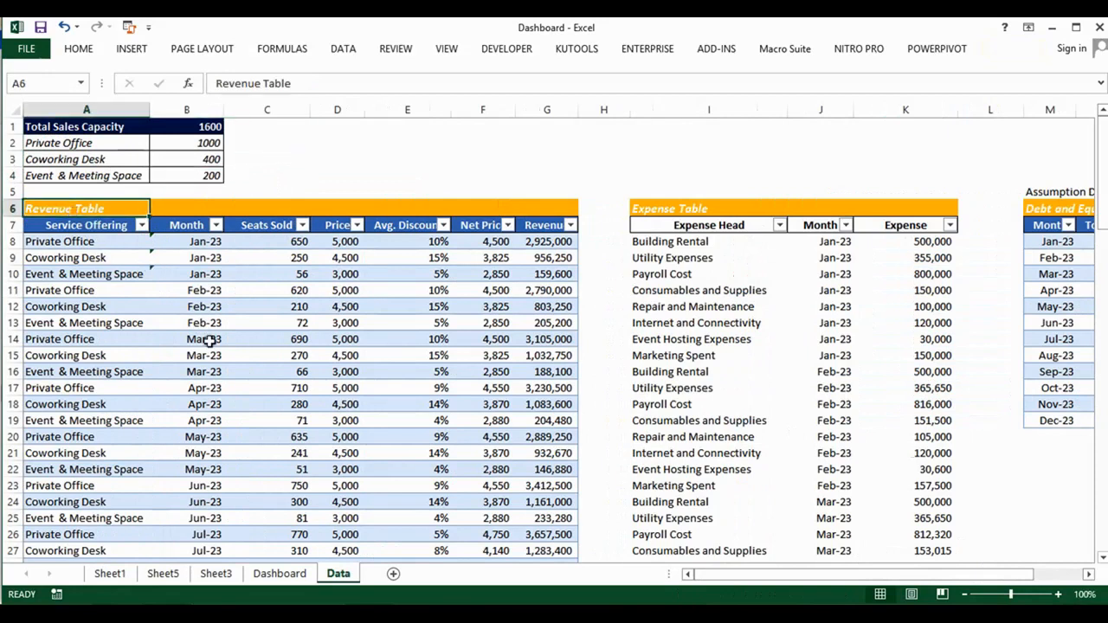
{"action": "left_click", "coordinate": [86, 220]}
{"action": "left_click", "coordinate": [83, 288]}
{"action": "left_click", "coordinate": [85, 351]}
{"action": "left_click", "coordinate": [85, 405]}
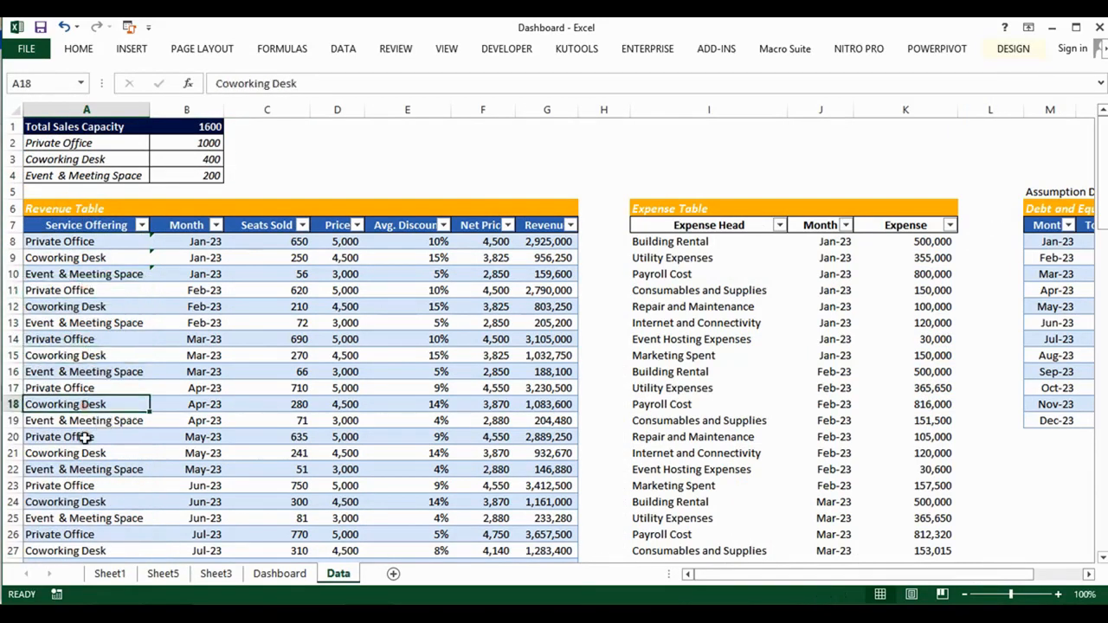
{"action": "left_click", "coordinate": [84, 438]}
{"action": "left_click_drag", "start_coordinate": [88, 248], "coordinate": [577, 527]}
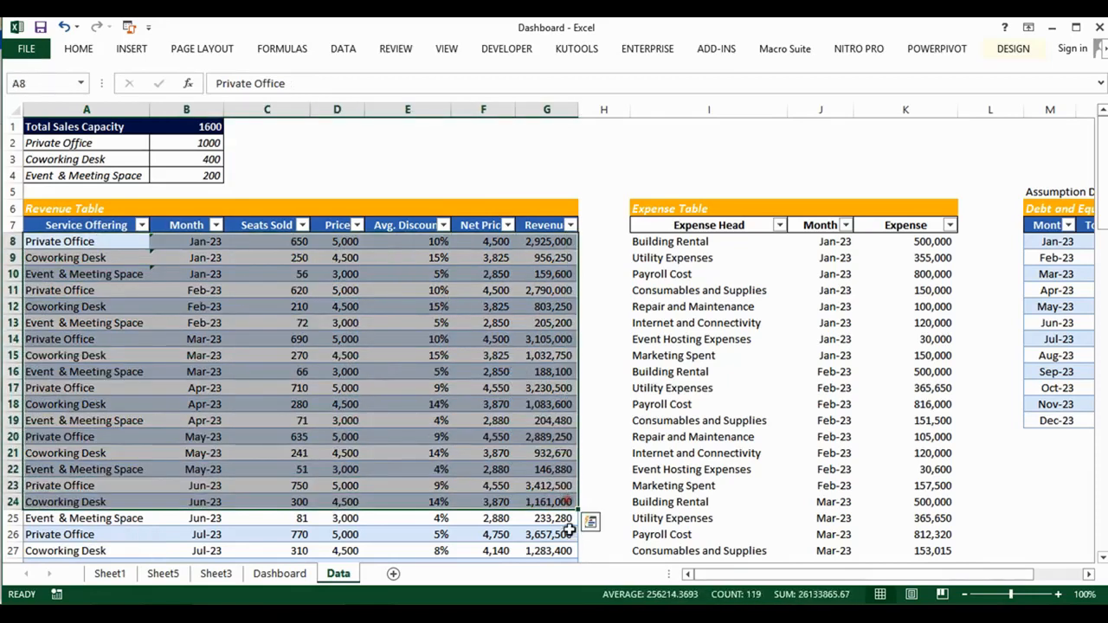
{"action": "left_click", "coordinate": [563, 386]}
Examine the Expense Table and the Debt and Equity Table on the Data sheet.
{"action": "left_click", "coordinate": [710, 272]}
{"action": "left_click_drag", "start_coordinate": [697, 211], "coordinate": [944, 502]}
{"action": "left_click", "coordinate": [1037, 345]}
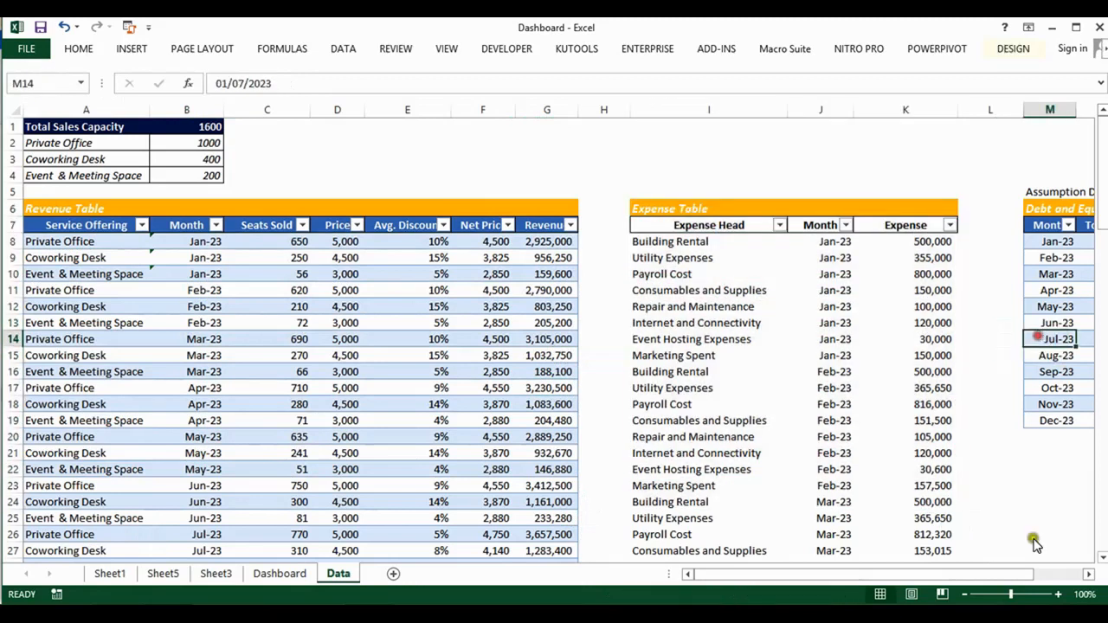
{"action": "left_click", "coordinate": [1089, 574]}
{"action": "left_click", "coordinate": [1089, 574]}
{"action": "left_click", "coordinate": [1089, 574]}
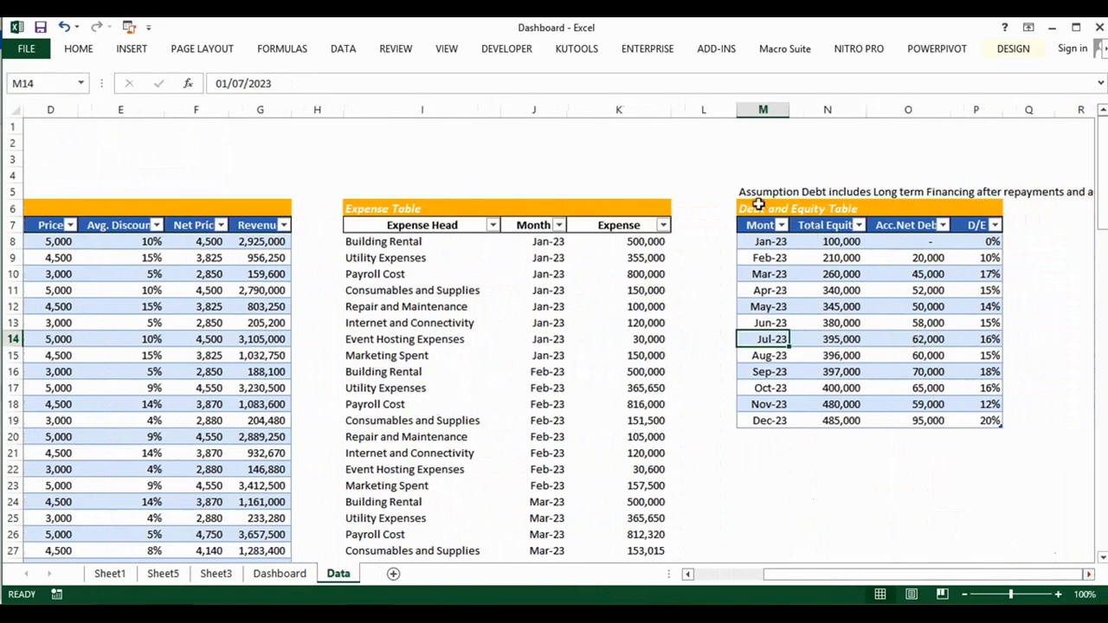
Return to the Dashboard sheet and test the Month slicer with several months, including May-23 and Oct-23, ending on Feb-23.
{"action": "left_click", "coordinate": [291, 577]}
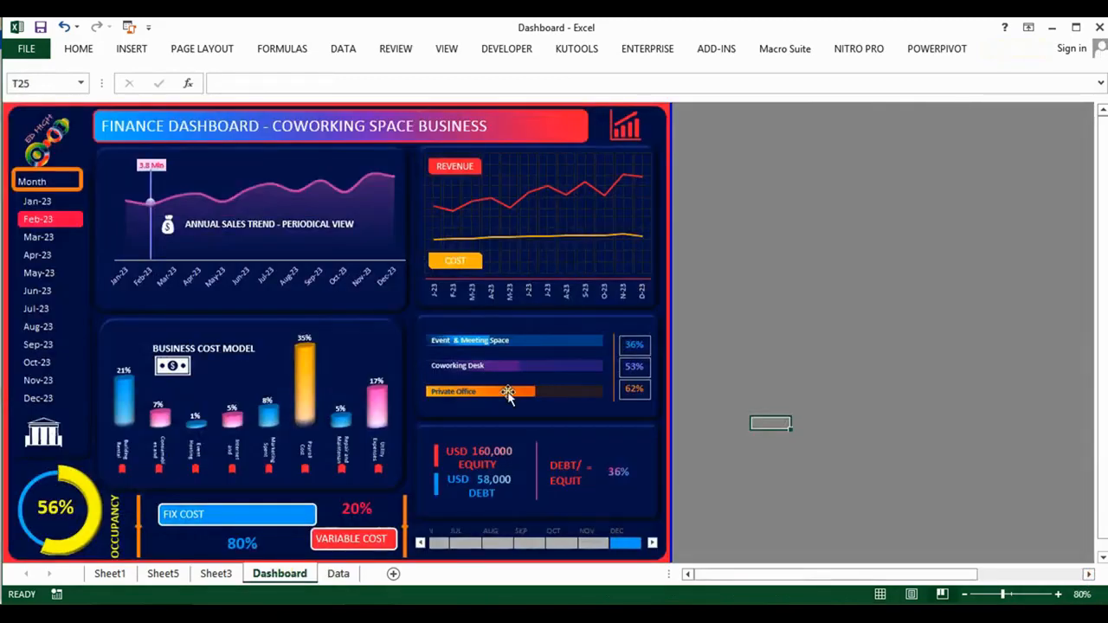
{"action": "left_click", "coordinate": [393, 574]}
{"action": "left_click", "coordinate": [135, 255]}
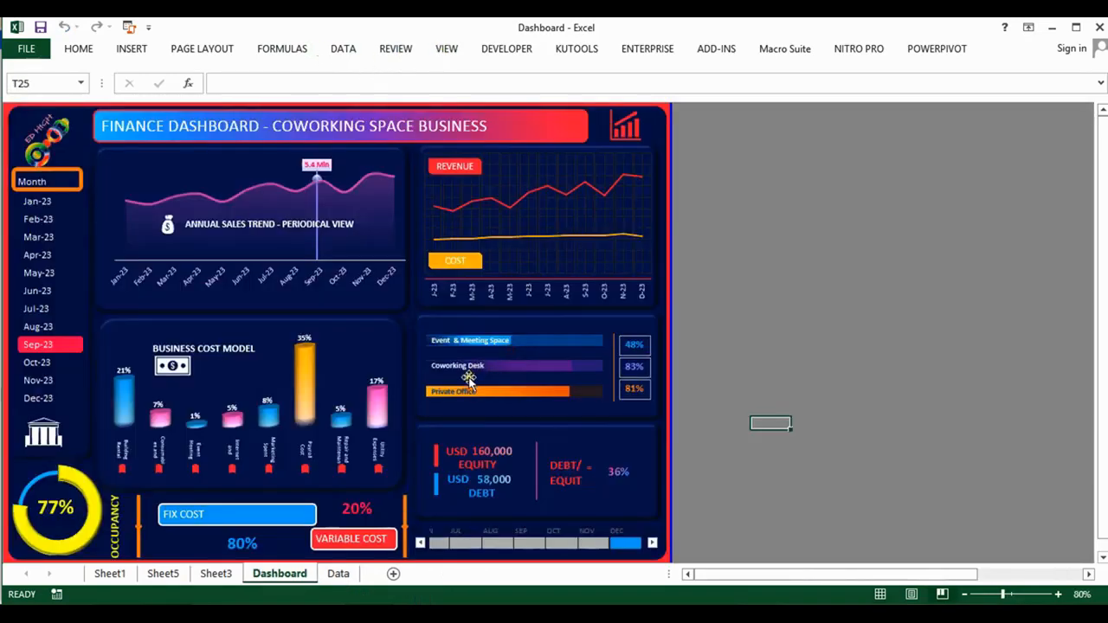
{"action": "left_click", "coordinate": [42, 236]}
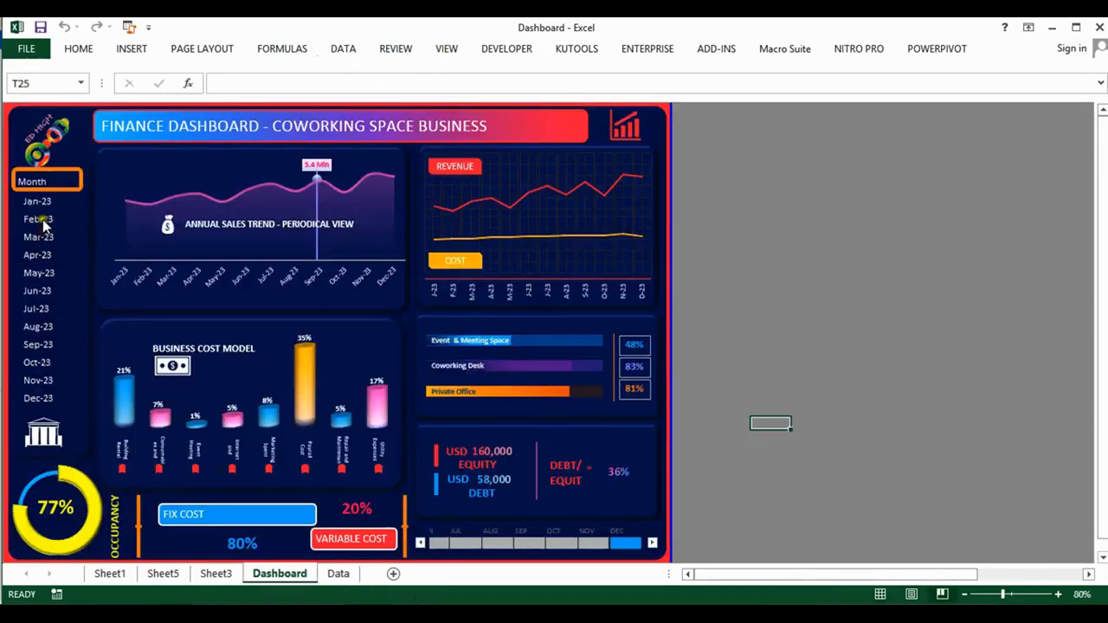
{"action": "left_click", "coordinate": [37, 254]}
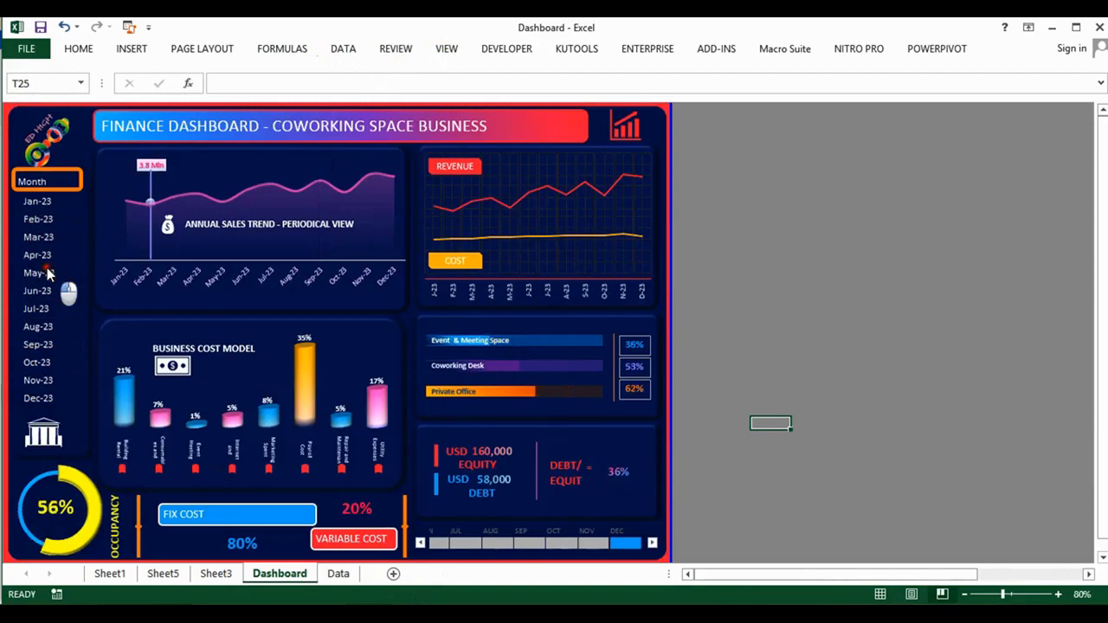
{"action": "left_click", "coordinate": [39, 273]}
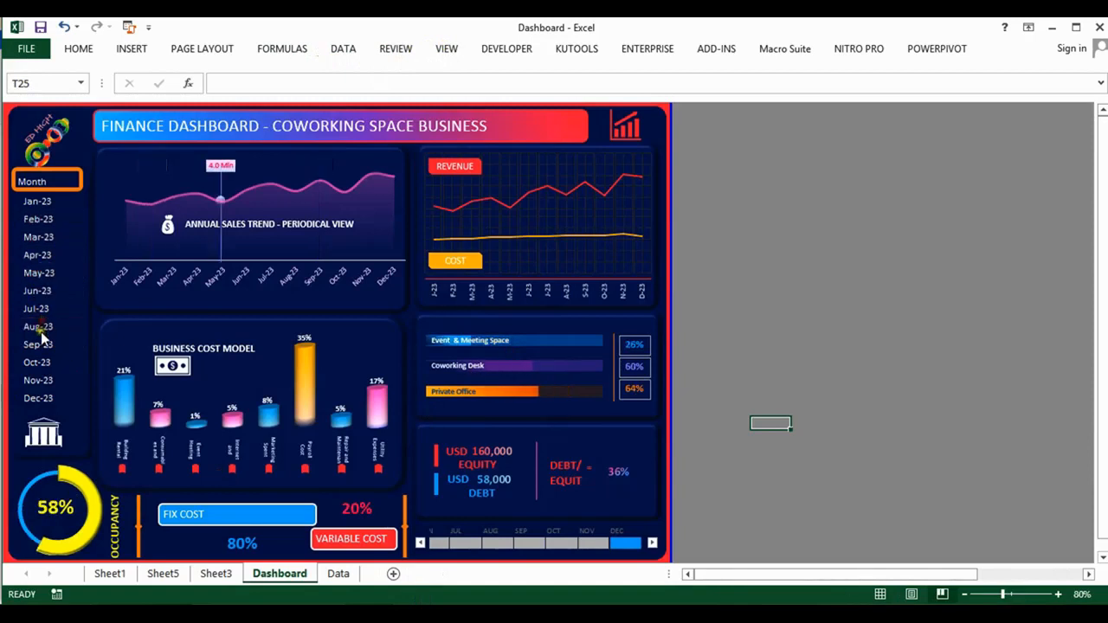
{"action": "left_click", "coordinate": [42, 327]}
{"action": "left_click", "coordinate": [39, 362]}
{"action": "left_click", "coordinate": [44, 381]}
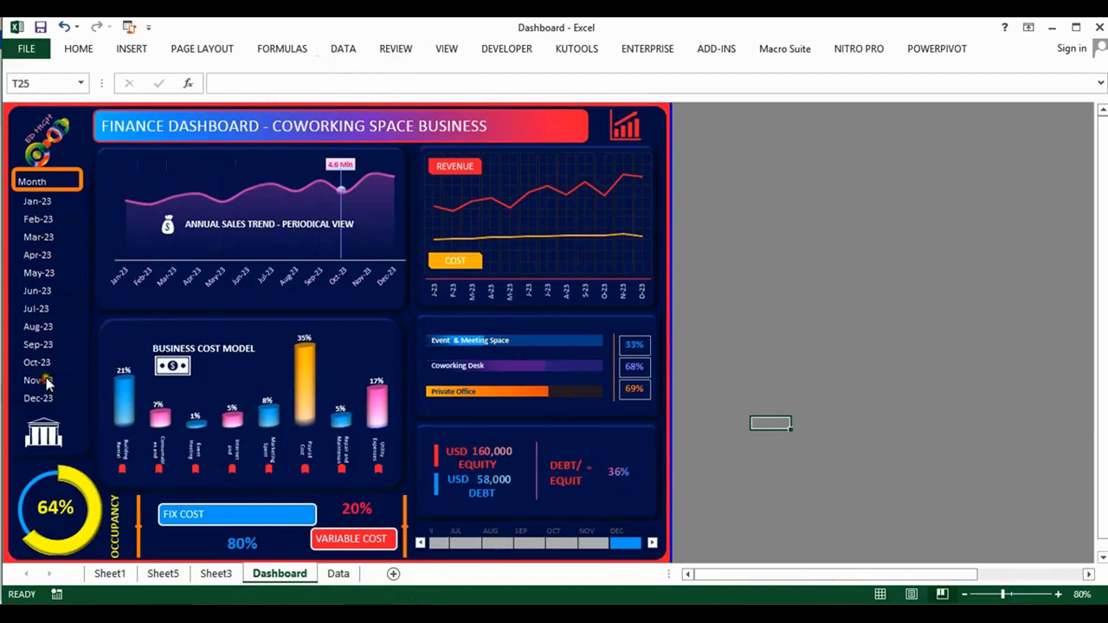
{"action": "left_click", "coordinate": [45, 218]}
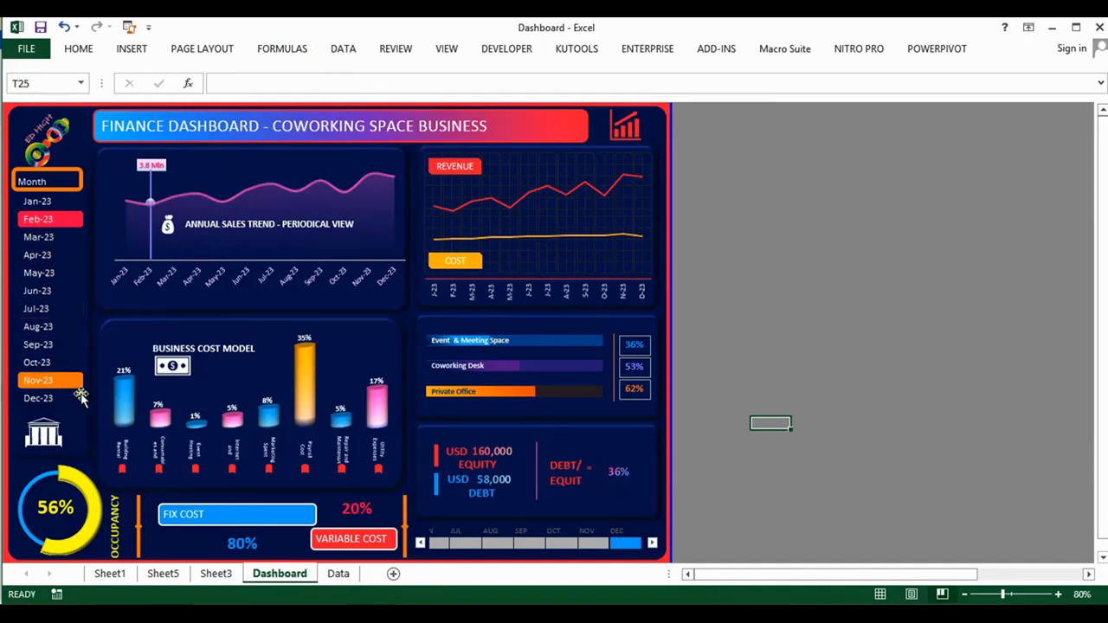
Go back to the Data sheet and review the Total Sales Capacity figures per service offering.
{"action": "left_click", "coordinate": [338, 574]}
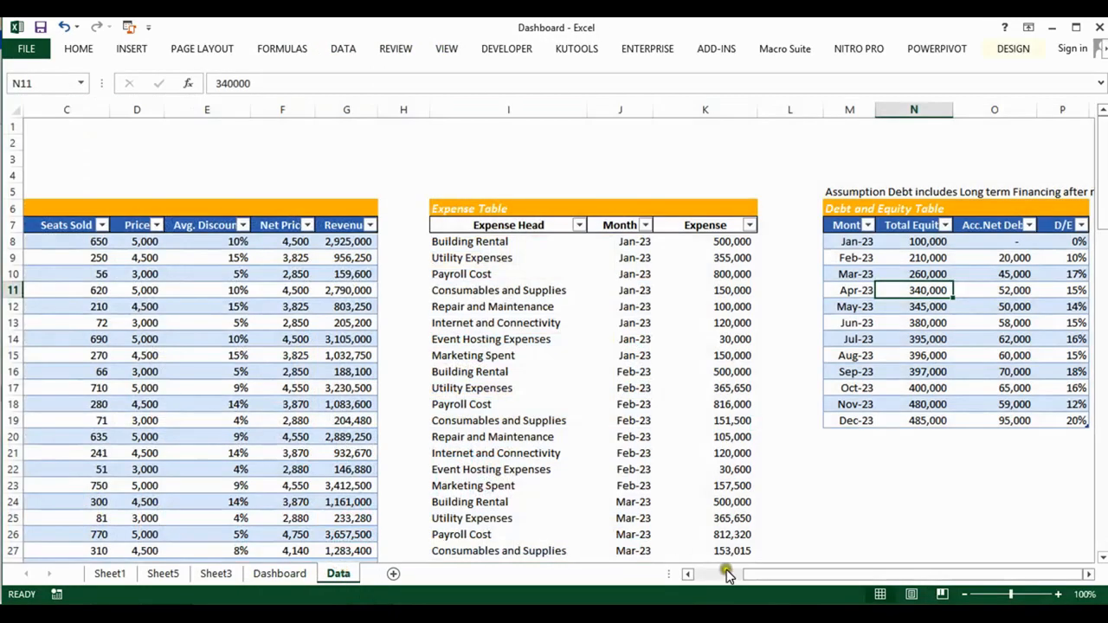
{"action": "left_click_drag", "start_coordinate": [727, 570], "coordinate": [720, 569]}
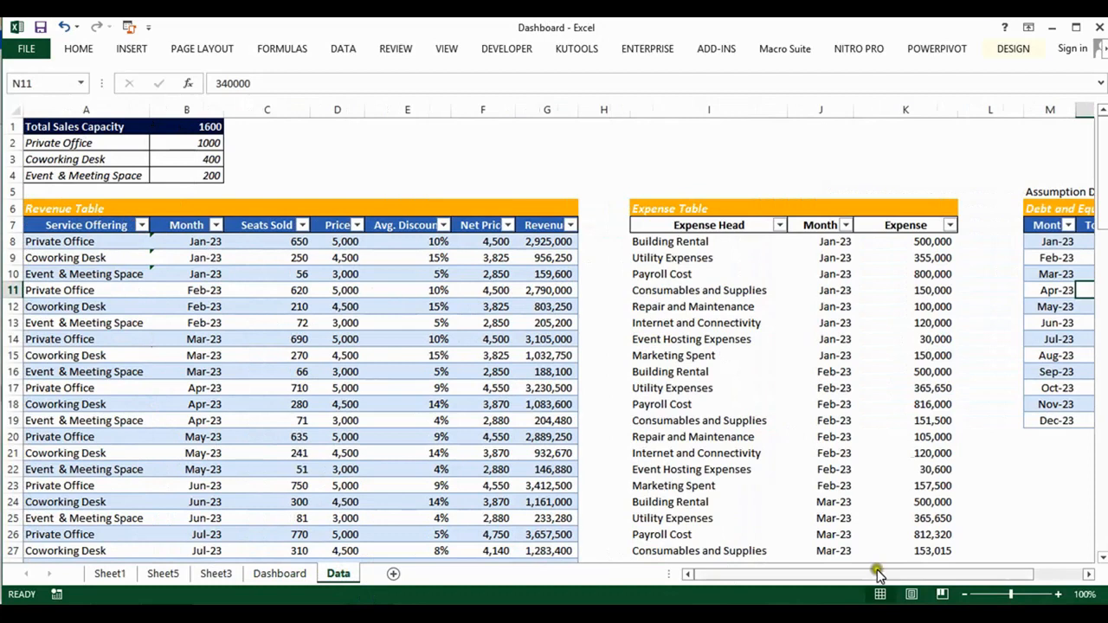
{"action": "left_click_drag", "start_coordinate": [878, 576], "coordinate": [972, 551]}
{"action": "left_click", "coordinate": [44, 149]}
{"action": "left_click", "coordinate": [119, 126]}
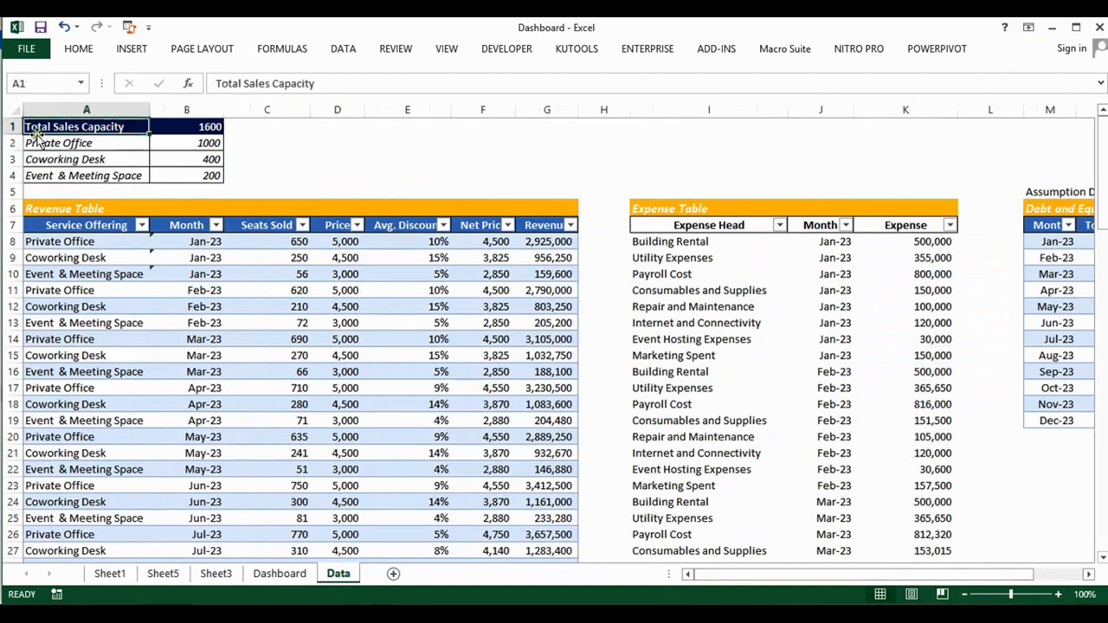
{"action": "left_click_drag", "start_coordinate": [34, 126], "coordinate": [153, 168]}
{"action": "left_click", "coordinate": [272, 167]}
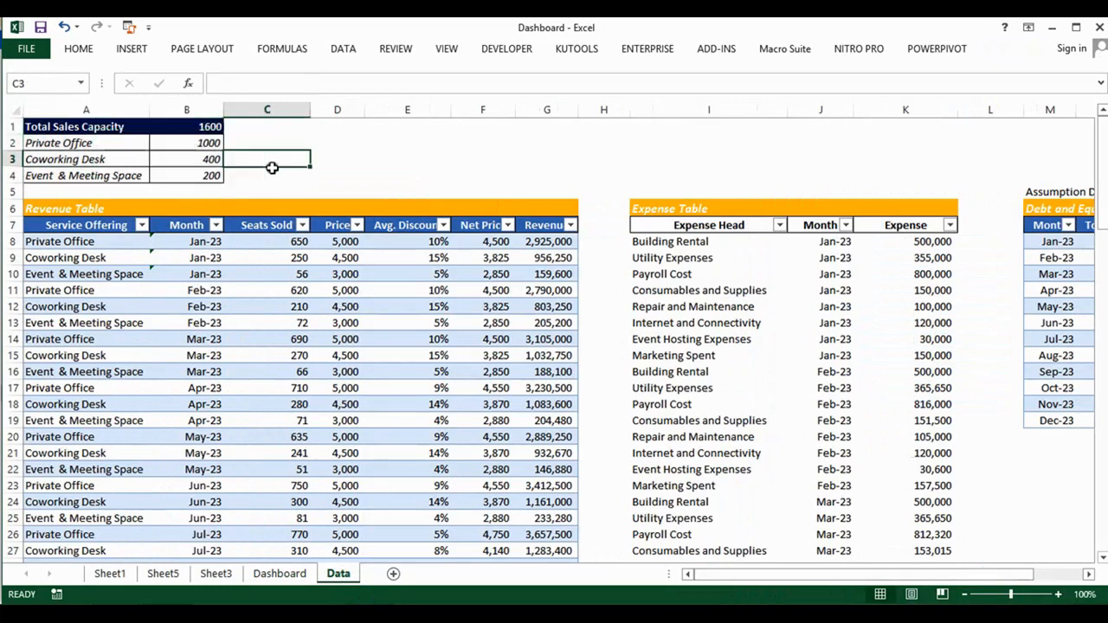
Review the Revenue Table's service offerings and records from the Private Office row for Jan-23 onward.
{"action": "left_click", "coordinate": [74, 210]}
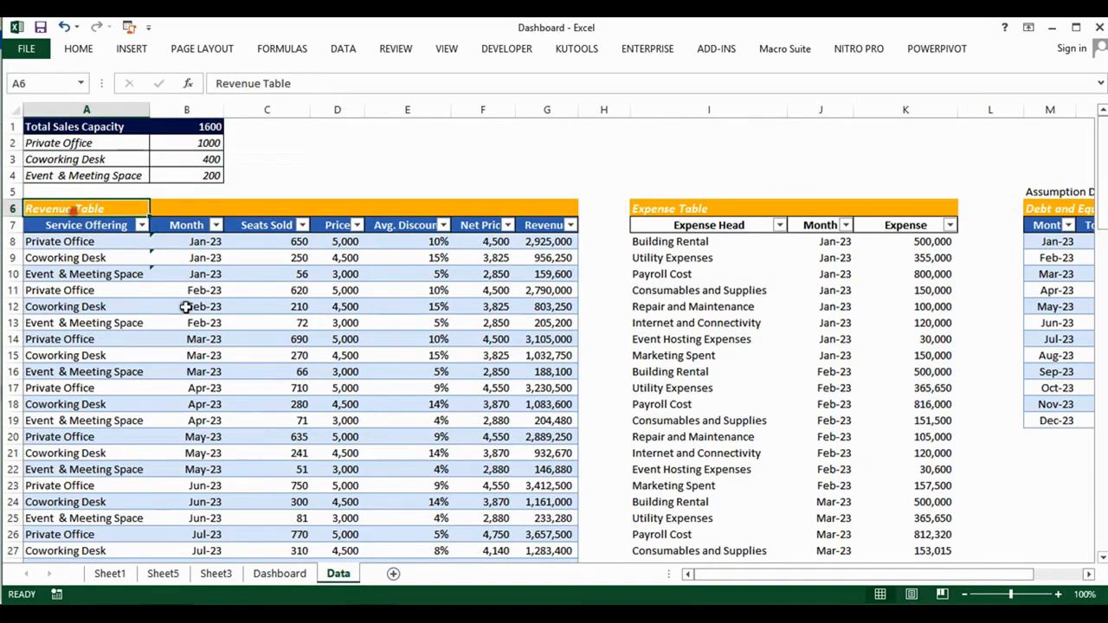
{"action": "left_click", "coordinate": [87, 218]}
{"action": "left_click", "coordinate": [86, 288]}
{"action": "left_click", "coordinate": [83, 354]}
{"action": "left_click", "coordinate": [85, 404]}
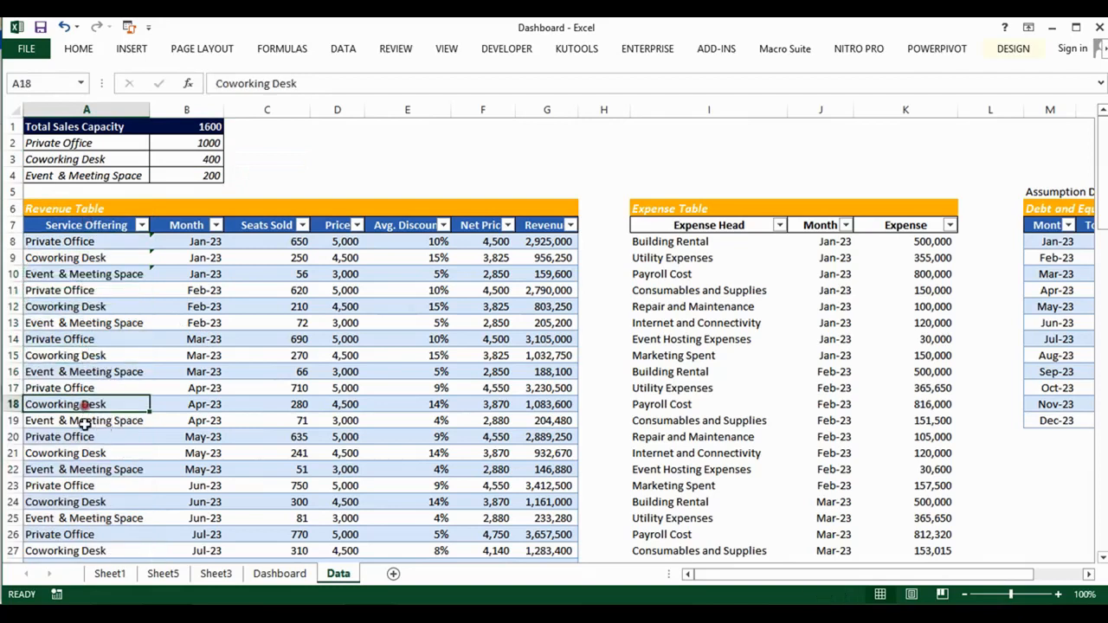
{"action": "left_click", "coordinate": [85, 437]}
{"action": "left_click_drag", "start_coordinate": [97, 240], "coordinate": [570, 513]}
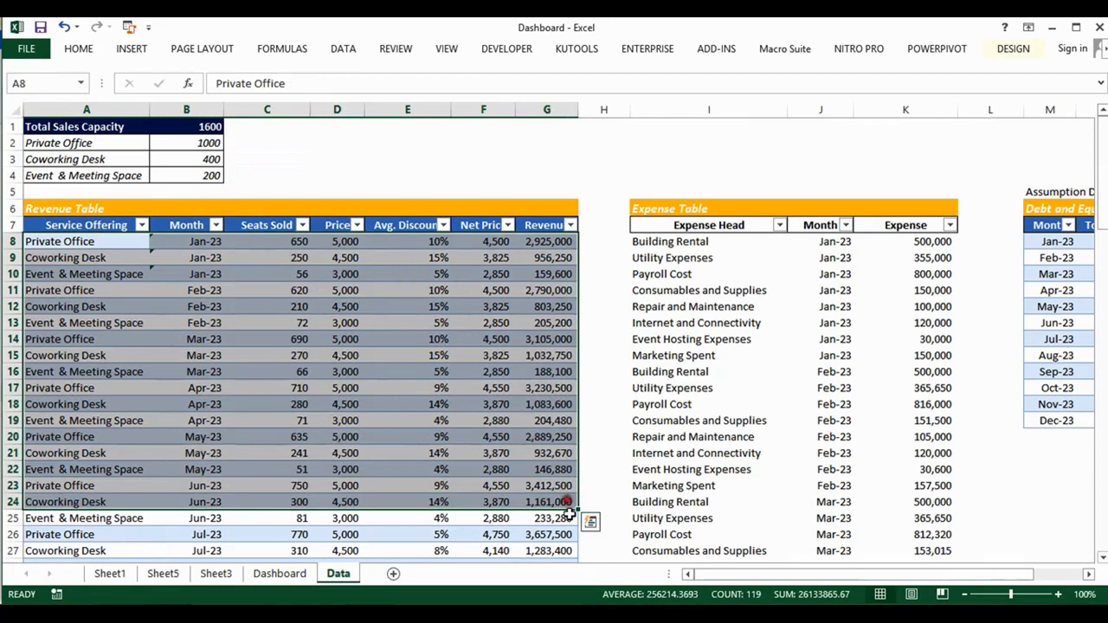
{"action": "left_click", "coordinate": [564, 390]}
Review the Expense Table's heads and amounts, and the Debt and Equity Table beside it.
{"action": "left_click", "coordinate": [713, 273]}
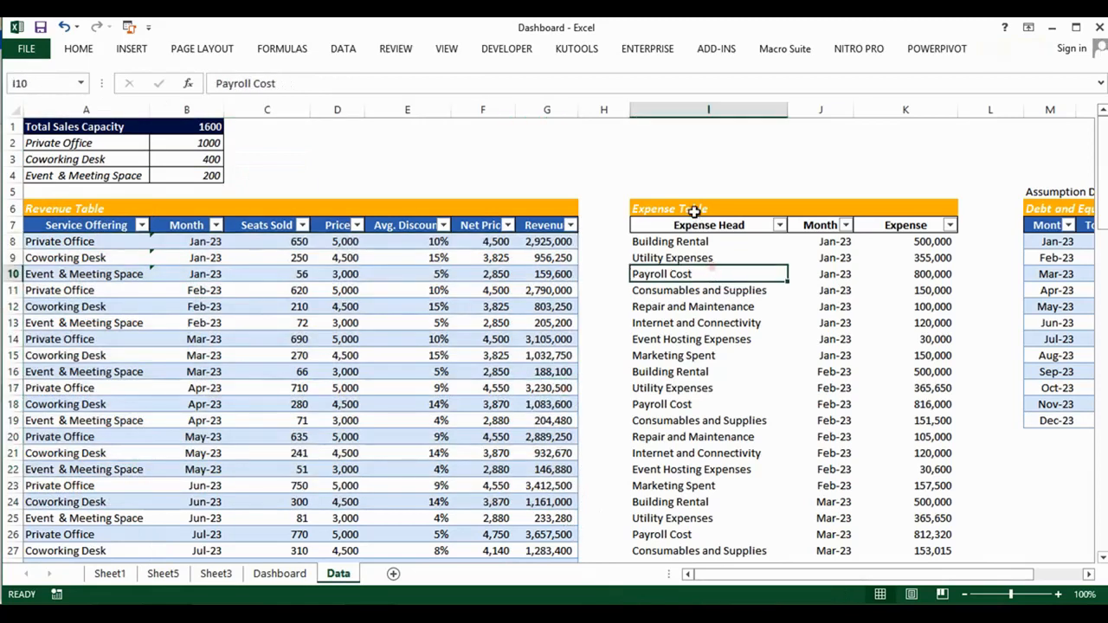
{"action": "left_click", "coordinate": [696, 210]}
{"action": "left_click_drag", "start_coordinate": [693, 209], "coordinate": [943, 504]}
{"action": "left_click", "coordinate": [1038, 338]}
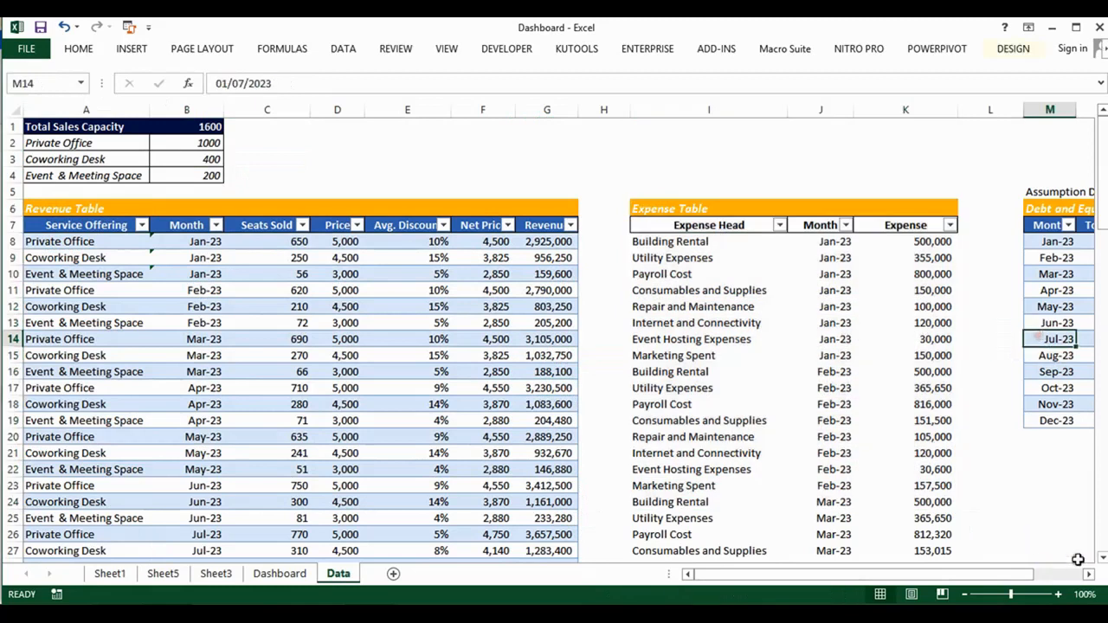
{"action": "left_click", "coordinate": [1089, 576]}
{"action": "left_click", "coordinate": [1089, 576]}
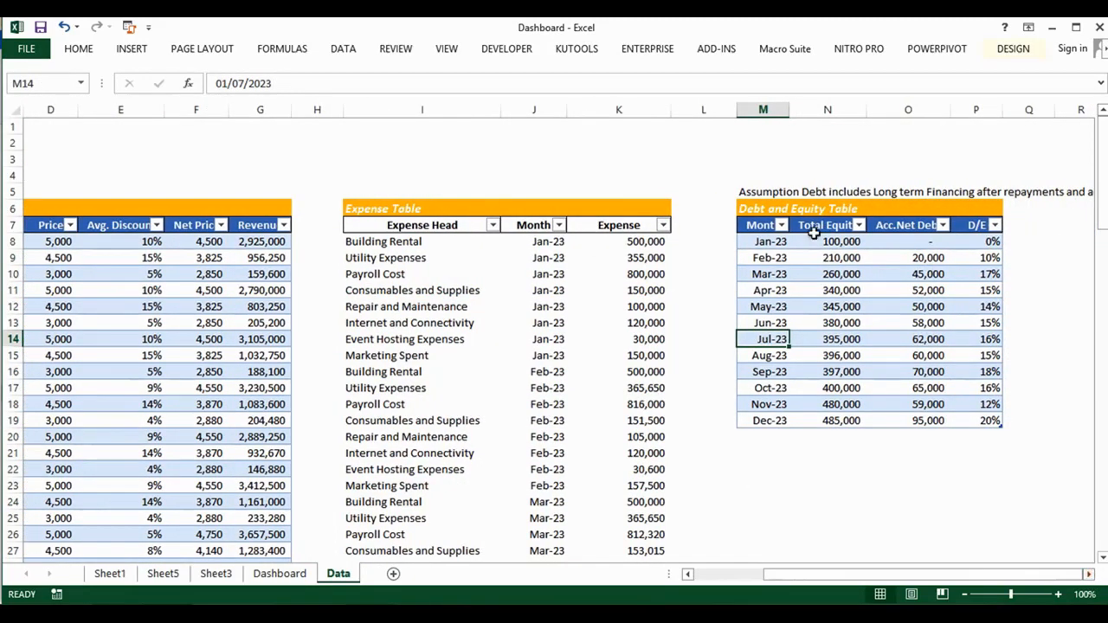
On the Dashboard sheet, check the charts for Mar-23, May-23, Nov-23 and other months with the Month slicer, finishing on Feb-23.
{"action": "key", "text": "ctrl+Page_Up"}
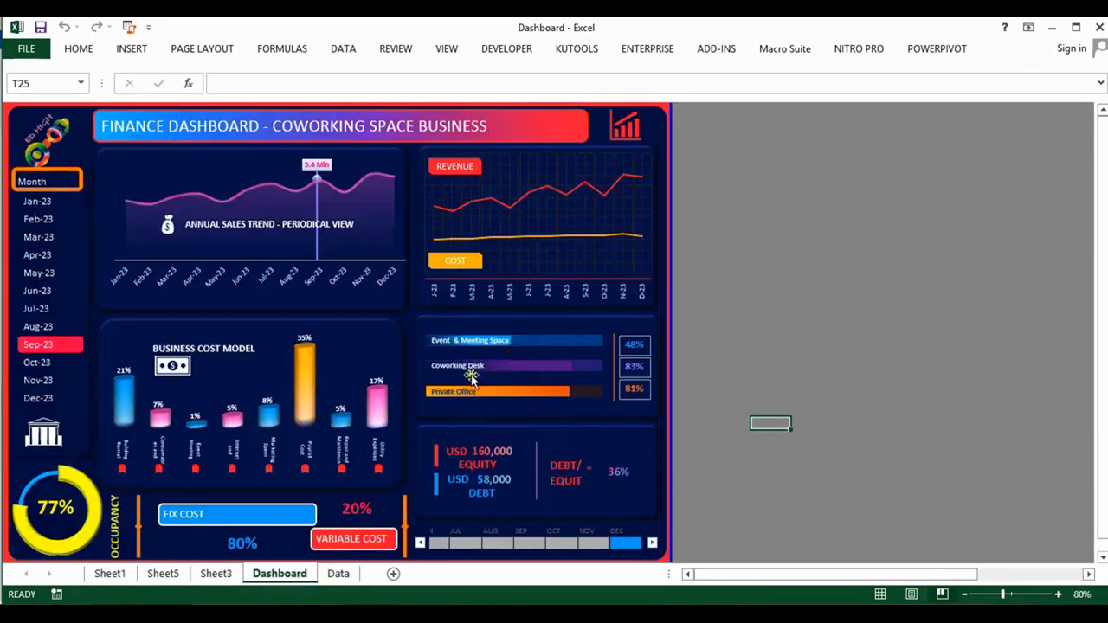
{"action": "left_click", "coordinate": [43, 235]}
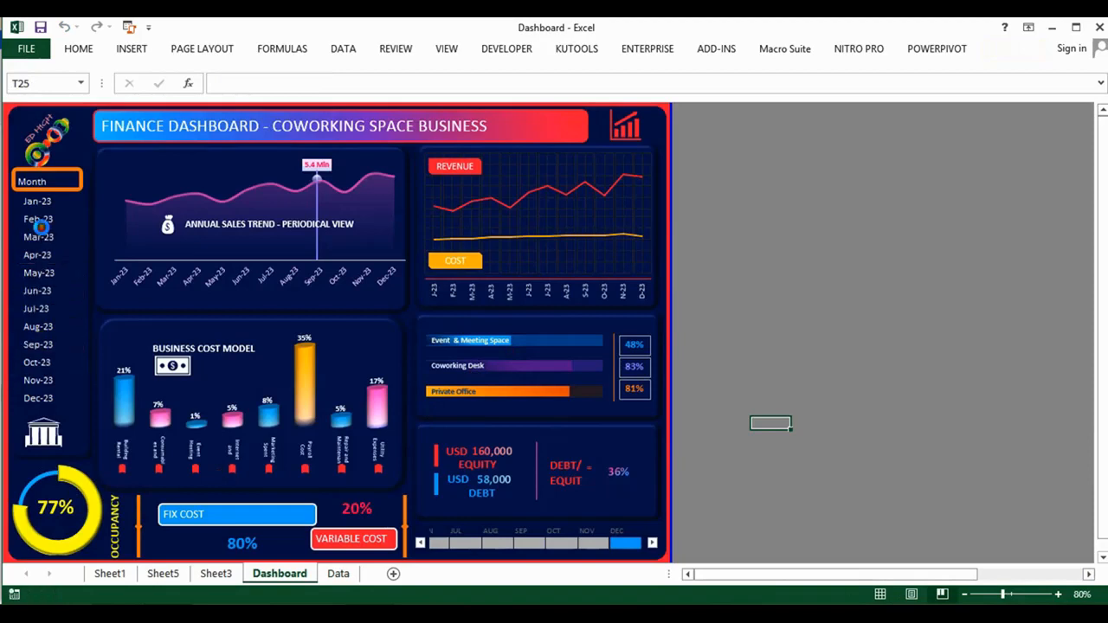
{"action": "left_click", "coordinate": [43, 219]}
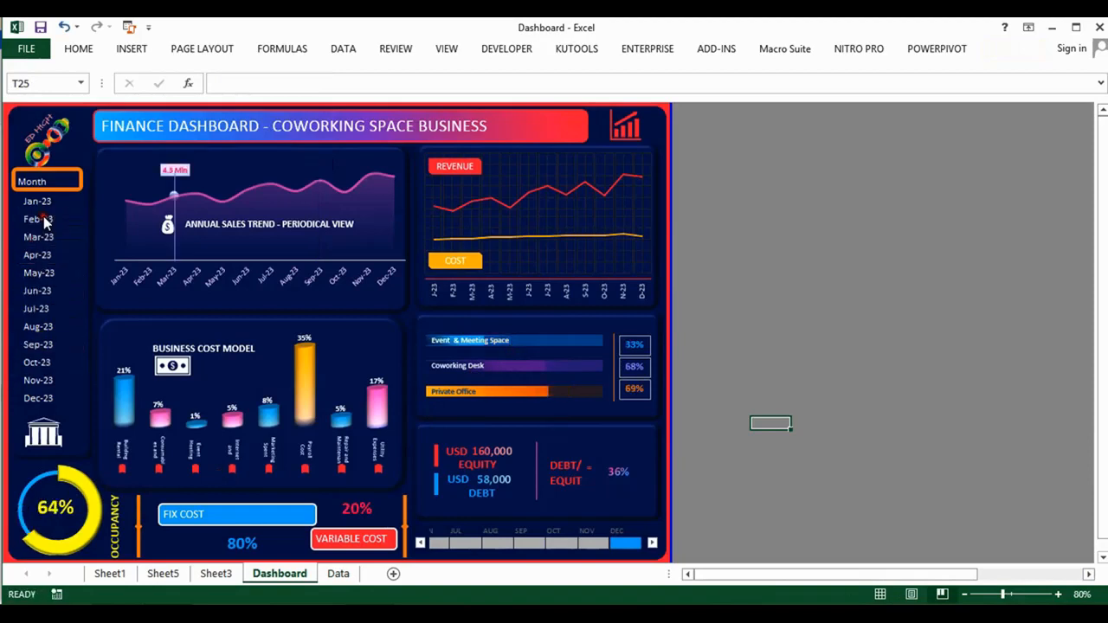
{"action": "left_click", "coordinate": [39, 272]}
{"action": "left_click", "coordinate": [39, 326]}
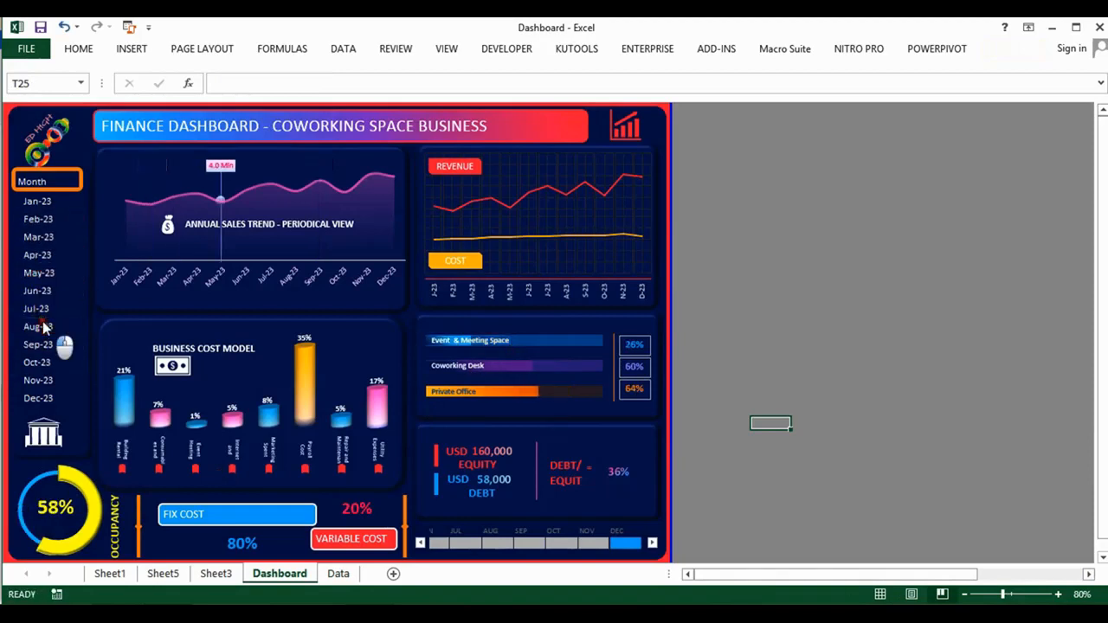
{"action": "left_click", "coordinate": [42, 367]}
{"action": "left_click", "coordinate": [45, 381]}
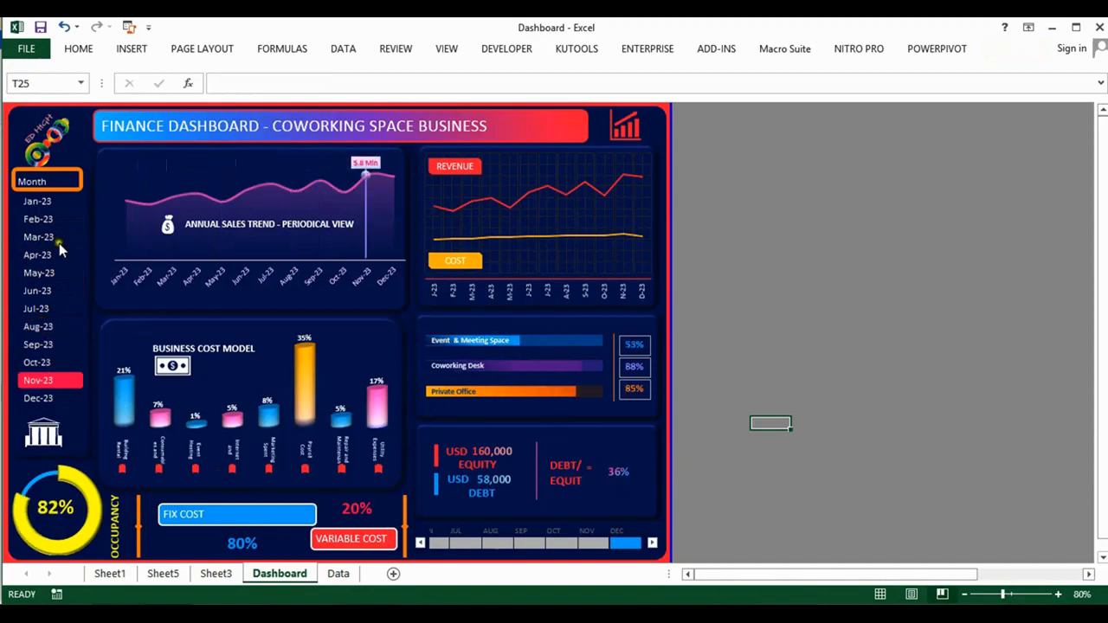
{"action": "left_click", "coordinate": [43, 219]}
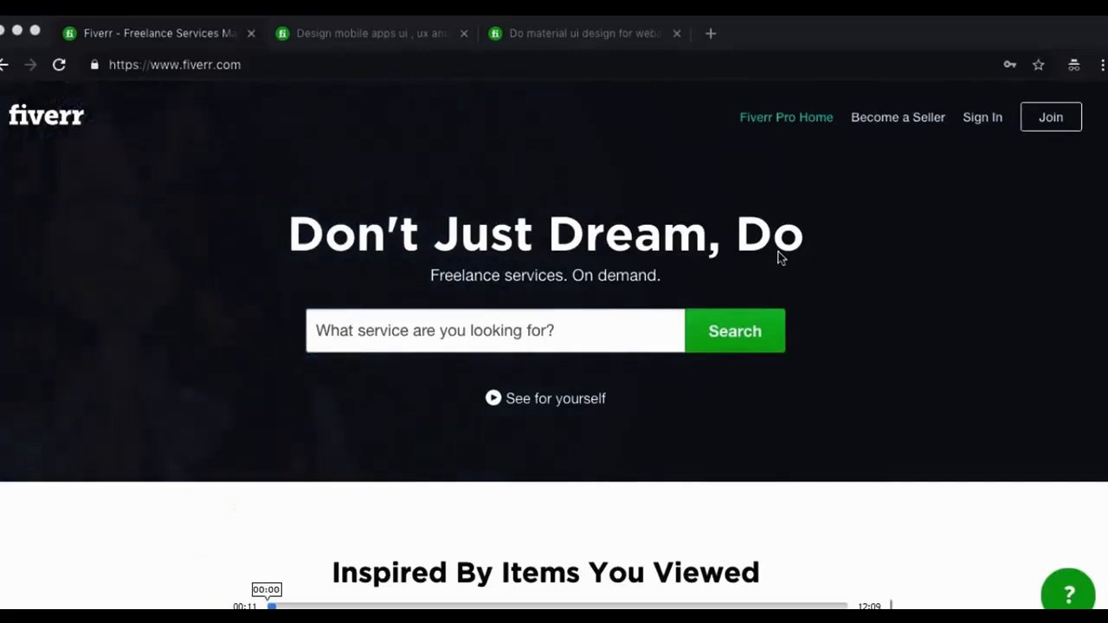
{"action": "left_click", "coordinate": [269, 607]}
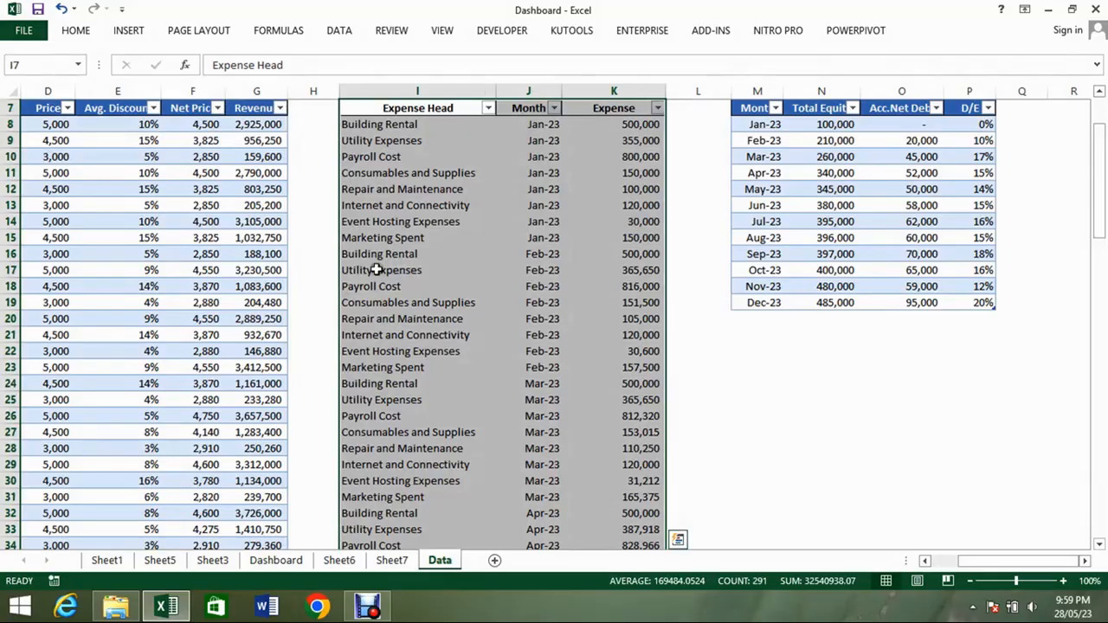
Create a PivotTable from the full Expense Table (Data!$I$7:$K$103), placed on the existing worksheet at Sheet7!$A$24.
{"action": "left_click", "coordinate": [324, 238]}
{"action": "left_click", "coordinate": [376, 108]}
{"action": "key", "text": "ctrl+shift+Right"}
{"action": "key", "text": "ctrl+shift+Down"}
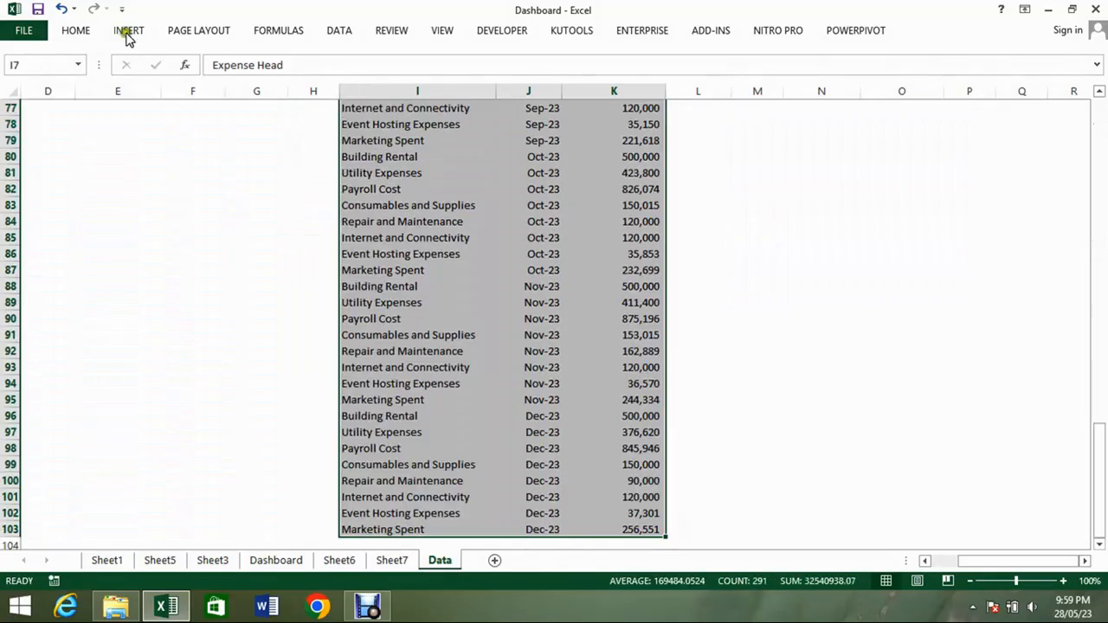
{"action": "left_click", "coordinate": [129, 37]}
{"action": "left_click", "coordinate": [23, 67]}
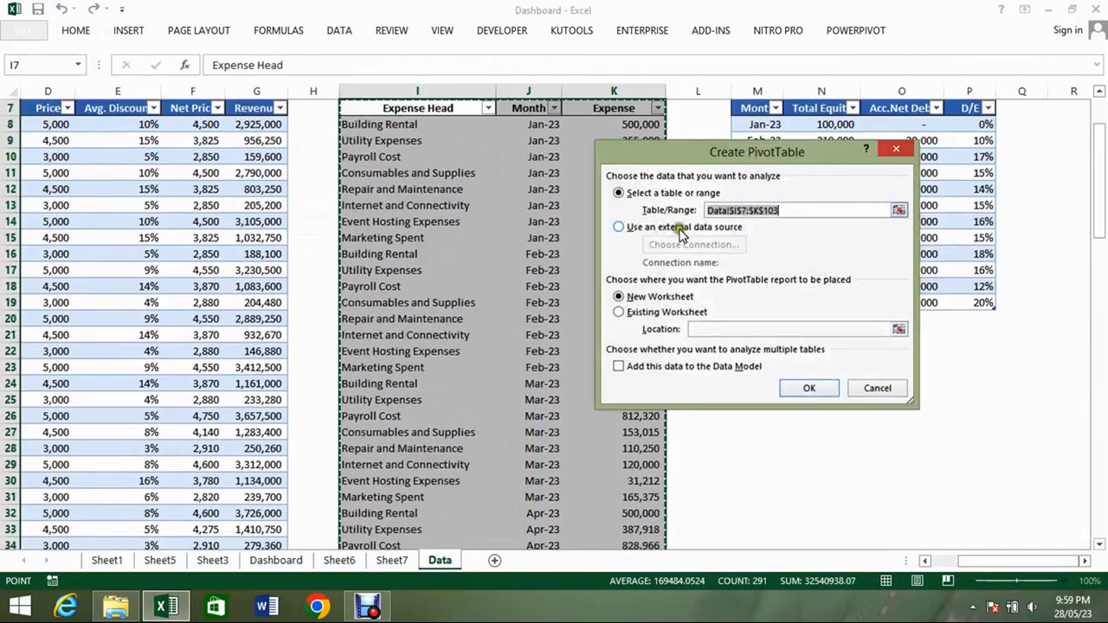
{"action": "left_click", "coordinate": [698, 312]}
{"action": "left_click", "coordinate": [706, 328]}
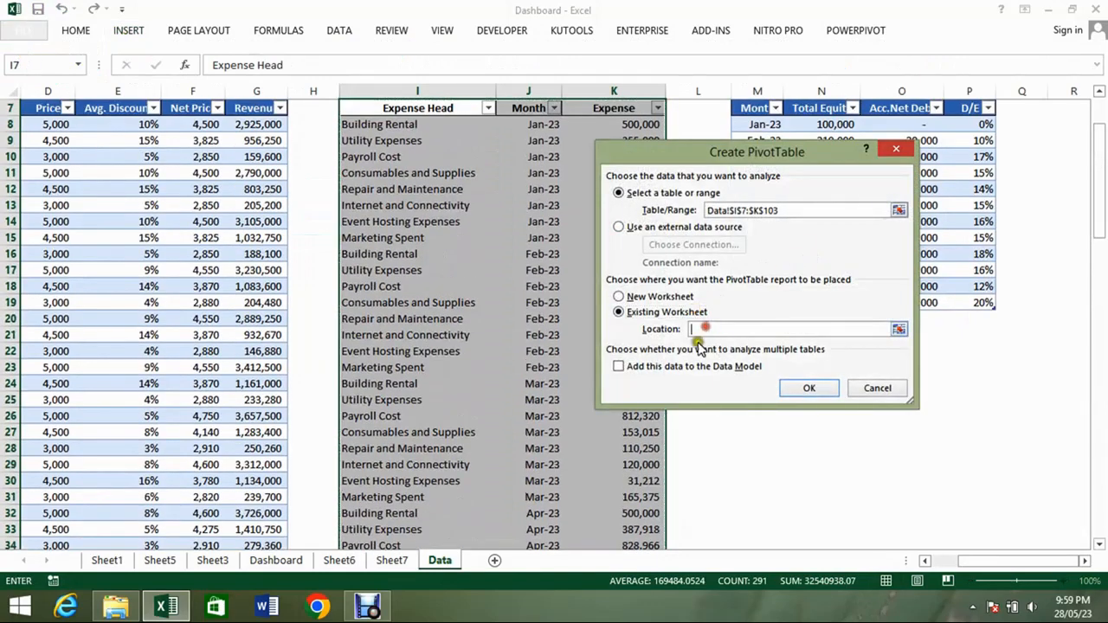
{"action": "left_click", "coordinate": [377, 564]}
{"action": "left_click", "coordinate": [49, 289]}
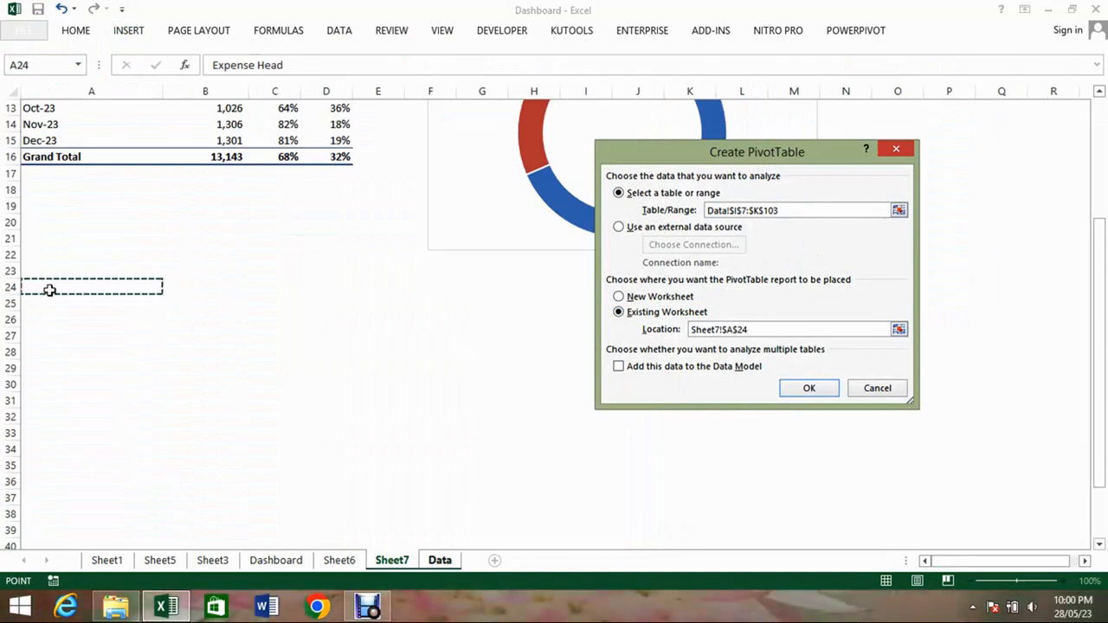
{"action": "key", "text": "Return"}
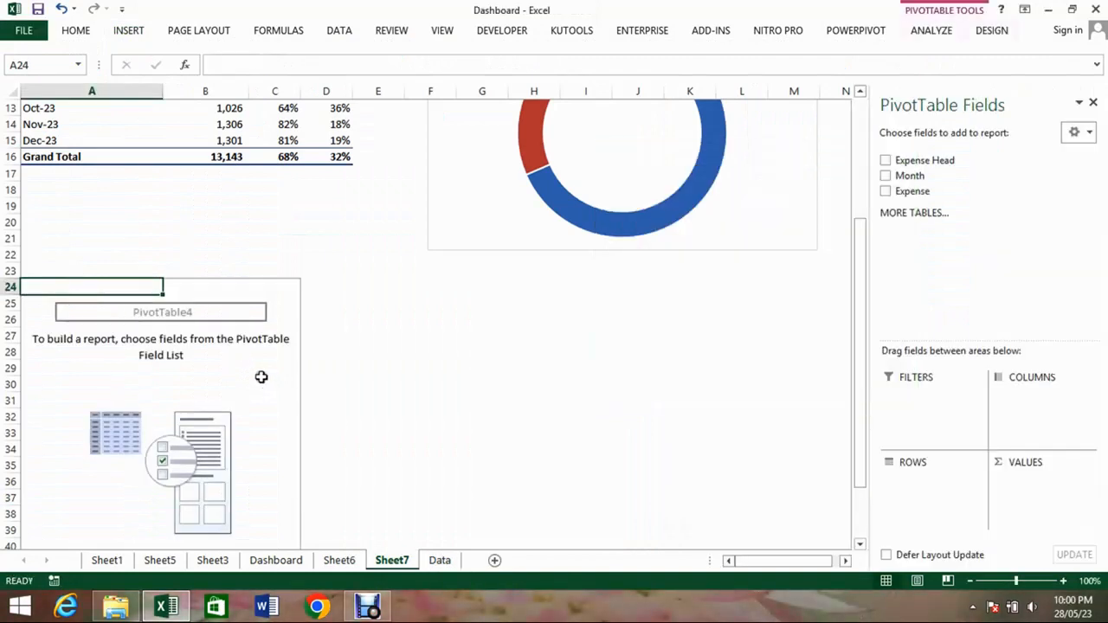
Add Expense Head as the rows and the sum of Expense as the values of the new PivotTable.
{"action": "left_click", "coordinate": [262, 379]}
{"action": "left_click", "coordinate": [886, 161]}
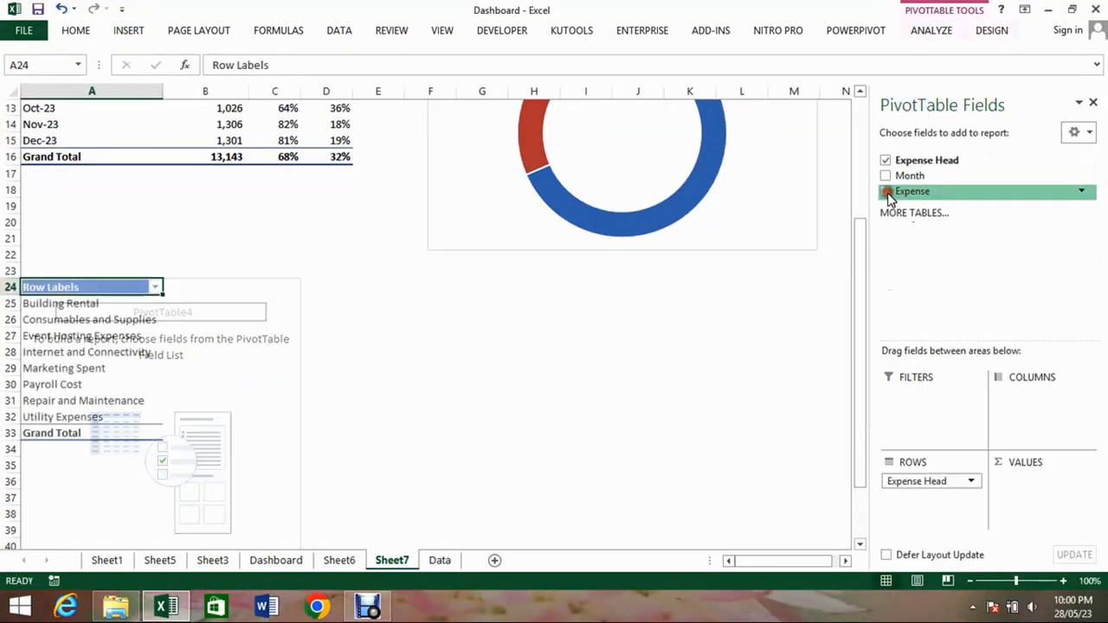
{"action": "left_click", "coordinate": [885, 191]}
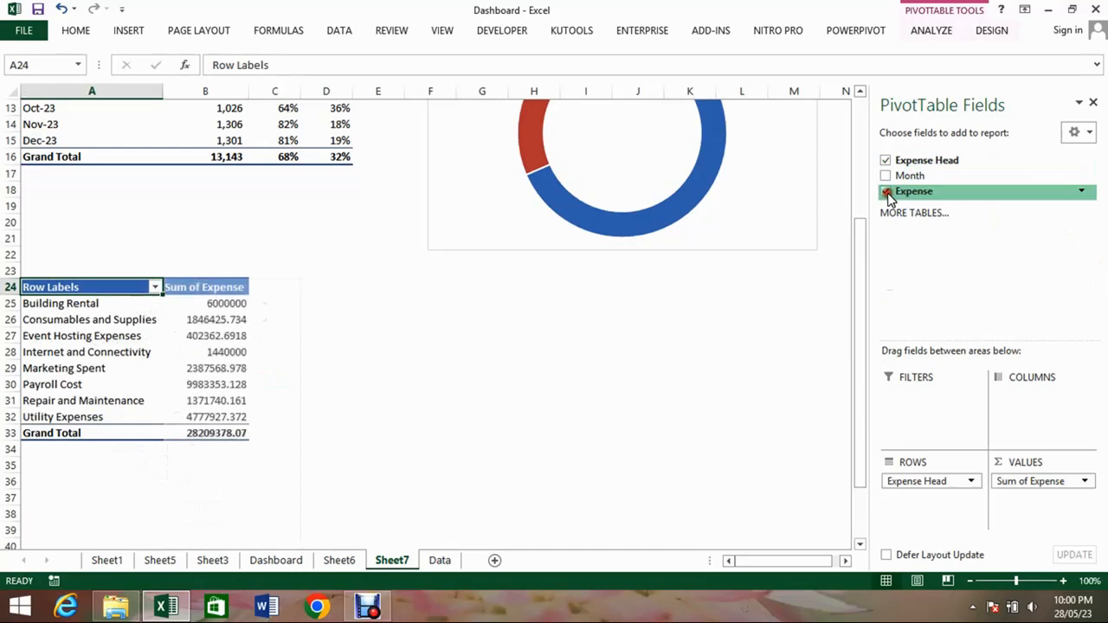
Show the Sum of Expense values as % of Column Total, formatted as percentages without decimals.
{"action": "left_click", "coordinate": [268, 306]}
{"action": "right_click", "coordinate": [232, 302]}
{"action": "mouse_move", "coordinate": [311, 329]}
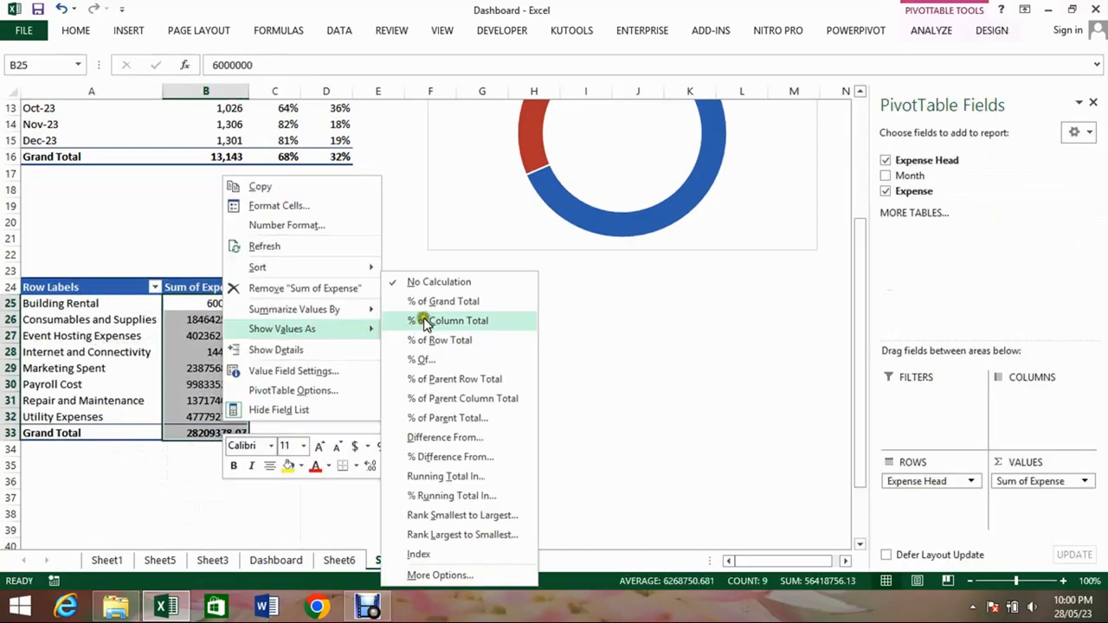
{"action": "left_click", "coordinate": [427, 321]}
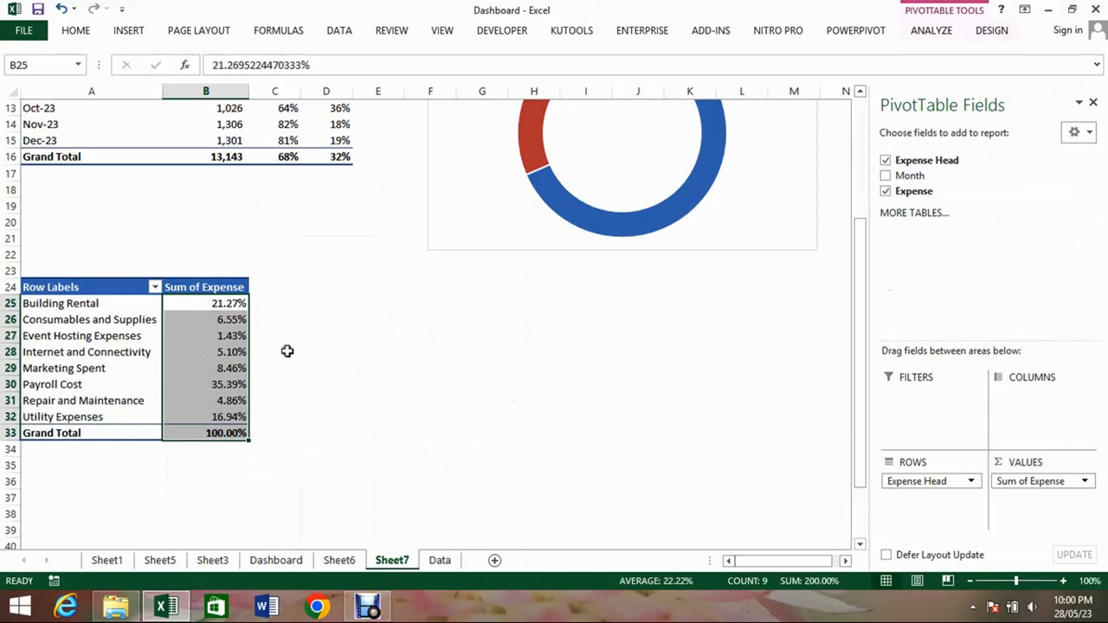
{"action": "left_click", "coordinate": [76, 30]}
{"action": "double_click", "coordinate": [611, 85]}
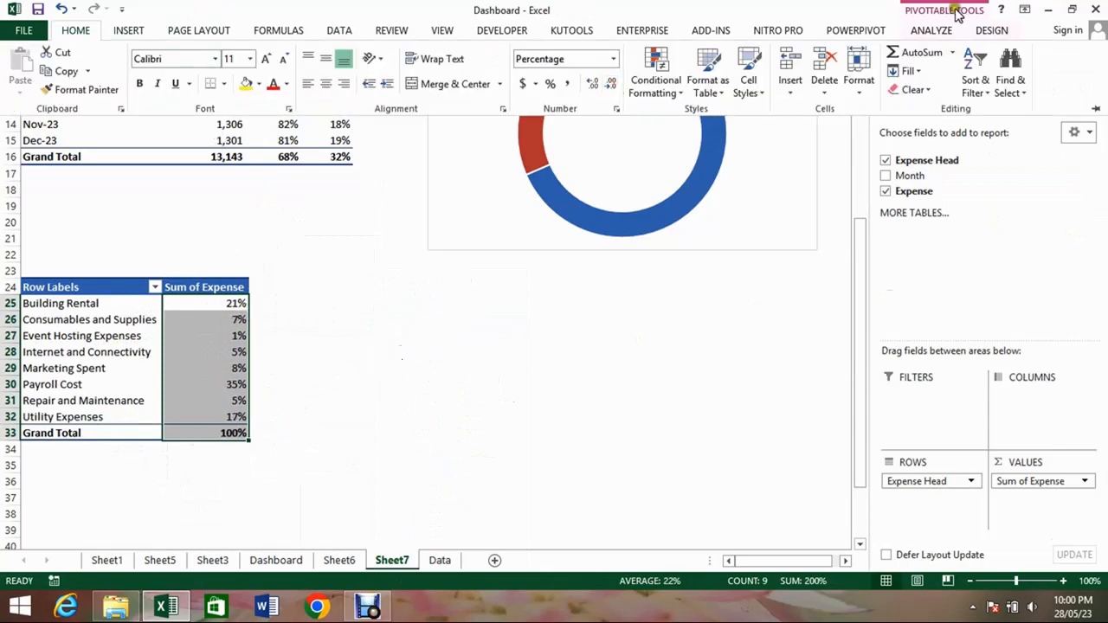
Insert a 3-D column PivotChart based on the expense PivotTable.
{"action": "left_click", "coordinate": [942, 28]}
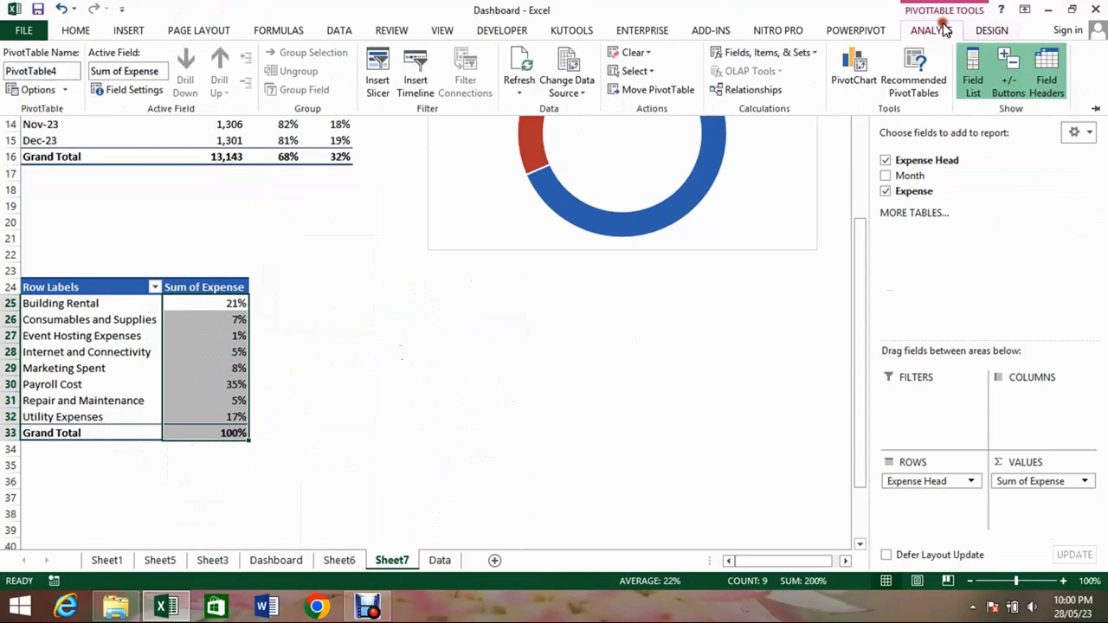
{"action": "left_click", "coordinate": [854, 69]}
{"action": "left_click", "coordinate": [843, 108]}
{"action": "left_click", "coordinate": [976, 497]}
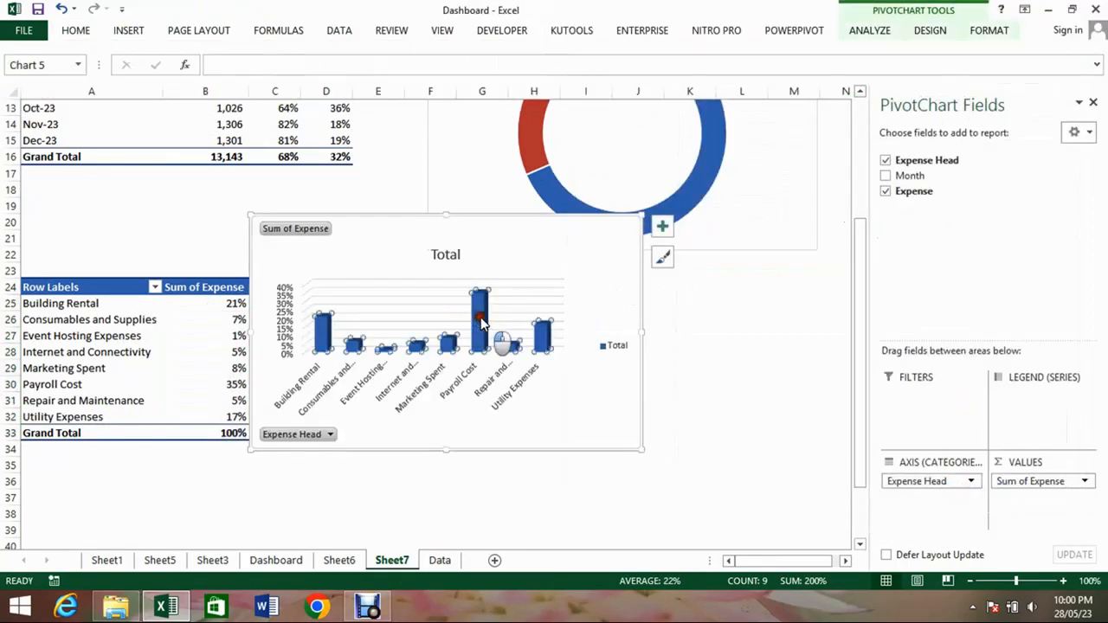
Format the expense chart's data series with the Cylinder column shape and a gap width of 120%.
{"action": "left_click", "coordinate": [485, 329]}
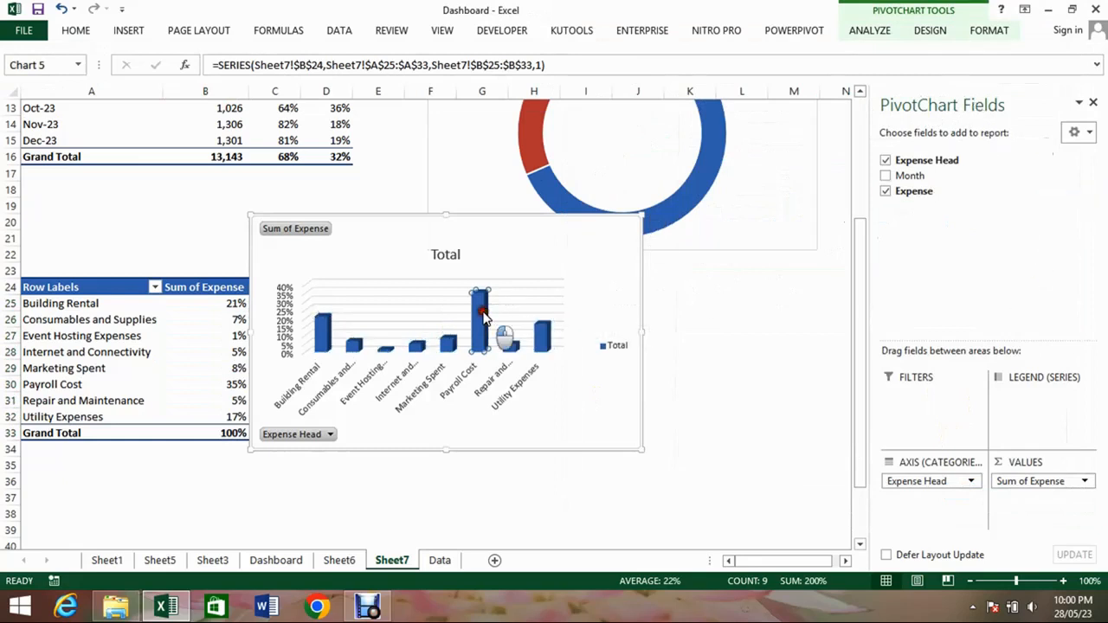
{"action": "double_click", "coordinate": [549, 335]}
{"action": "left_click", "coordinate": [982, 159]}
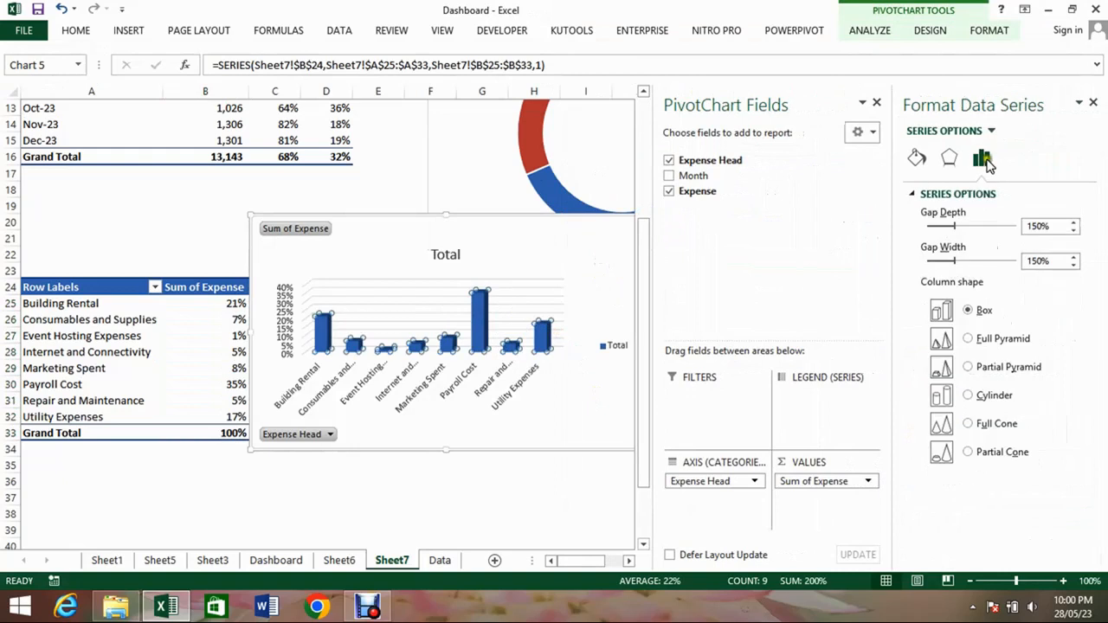
{"action": "left_click", "coordinate": [963, 420]}
{"action": "left_click", "coordinate": [970, 395]}
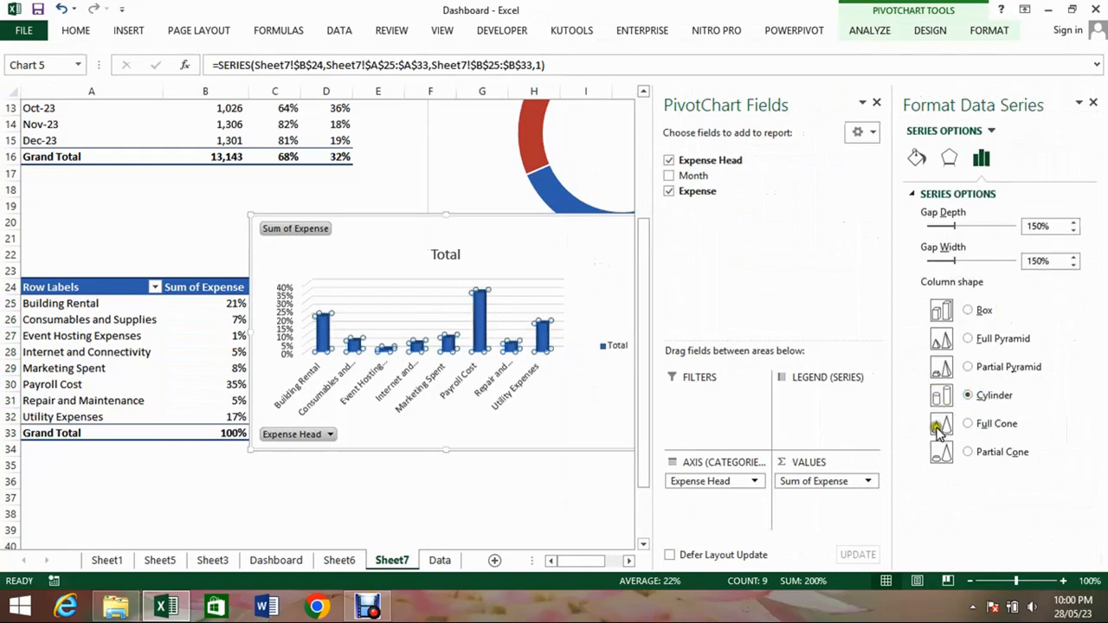
{"action": "left_click", "coordinate": [1073, 264]}
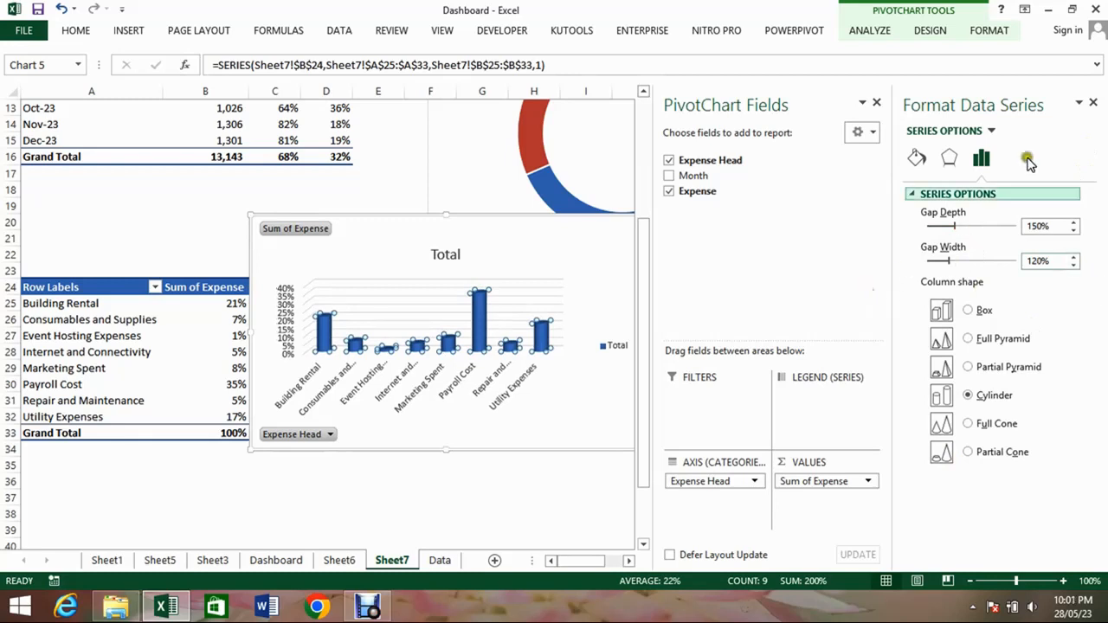
{"action": "left_click", "coordinate": [1093, 104]}
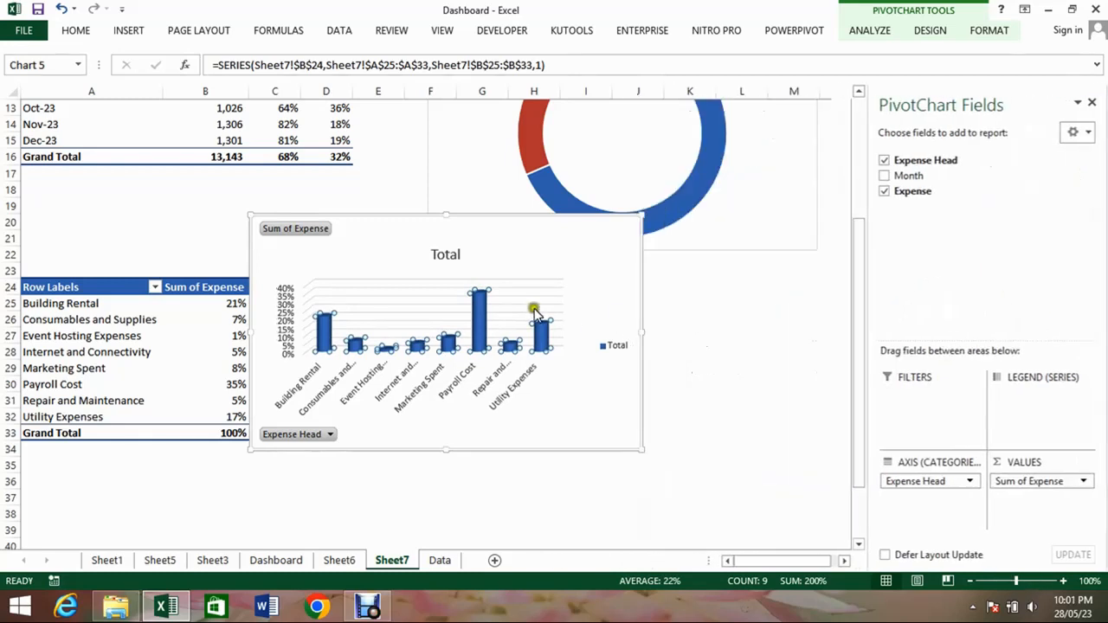
Strip the expense chart down to its columns by removing the title, field buttons, axis labels, gridlines and legend.
{"action": "left_click", "coordinate": [448, 251]}
{"action": "key", "text": "Delete"}
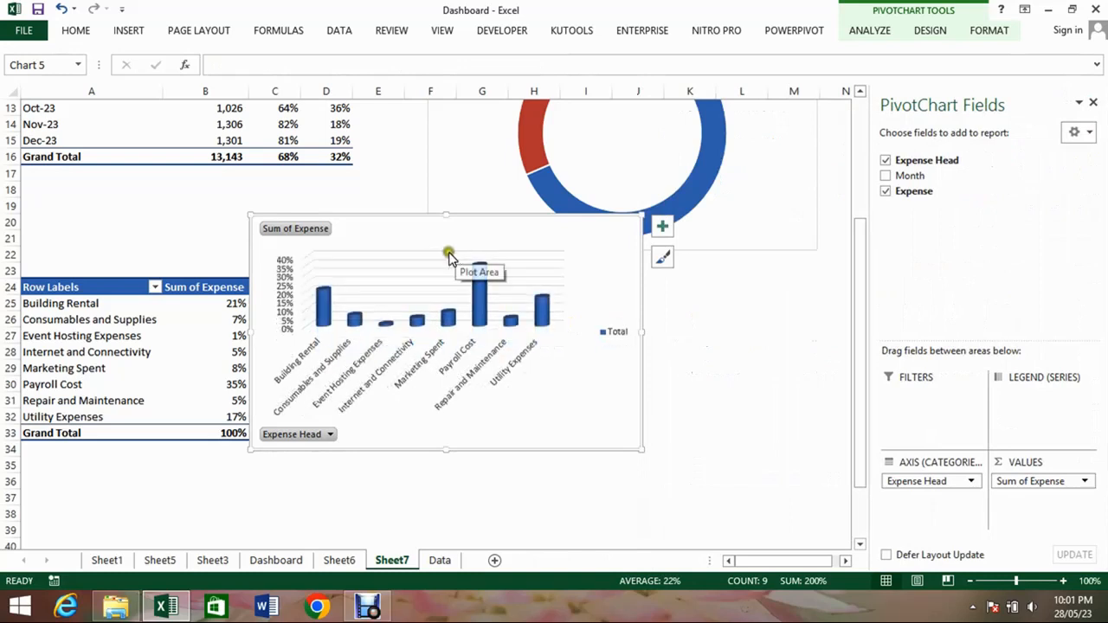
{"action": "right_click", "coordinate": [313, 229]}
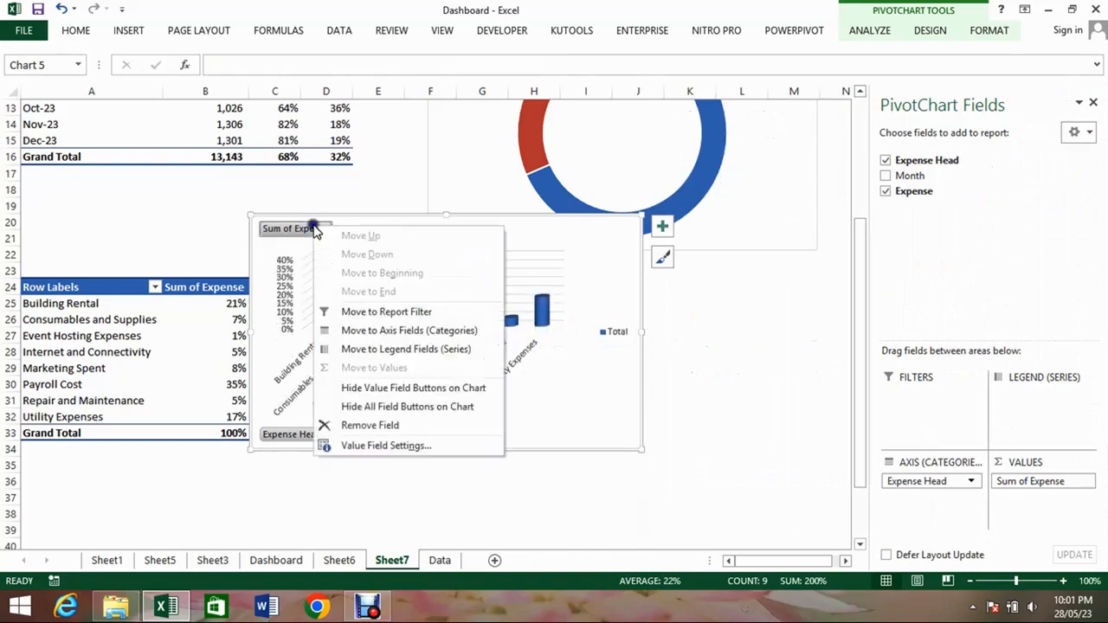
{"action": "left_click", "coordinate": [458, 407]}
{"action": "key", "text": "Delete"}
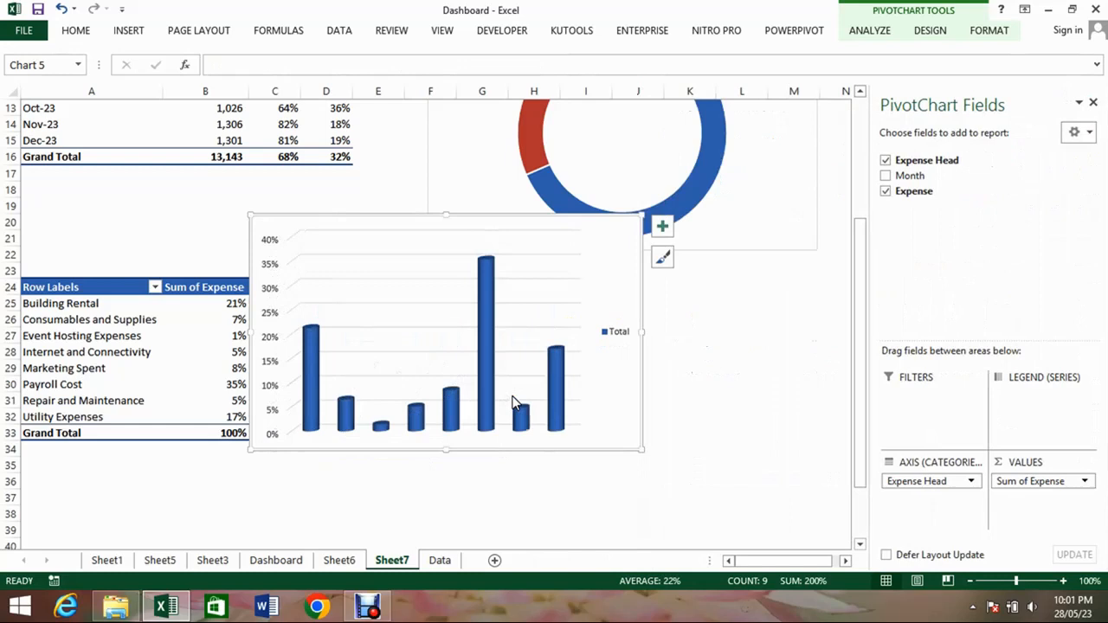
{"action": "left_click", "coordinate": [628, 338]}
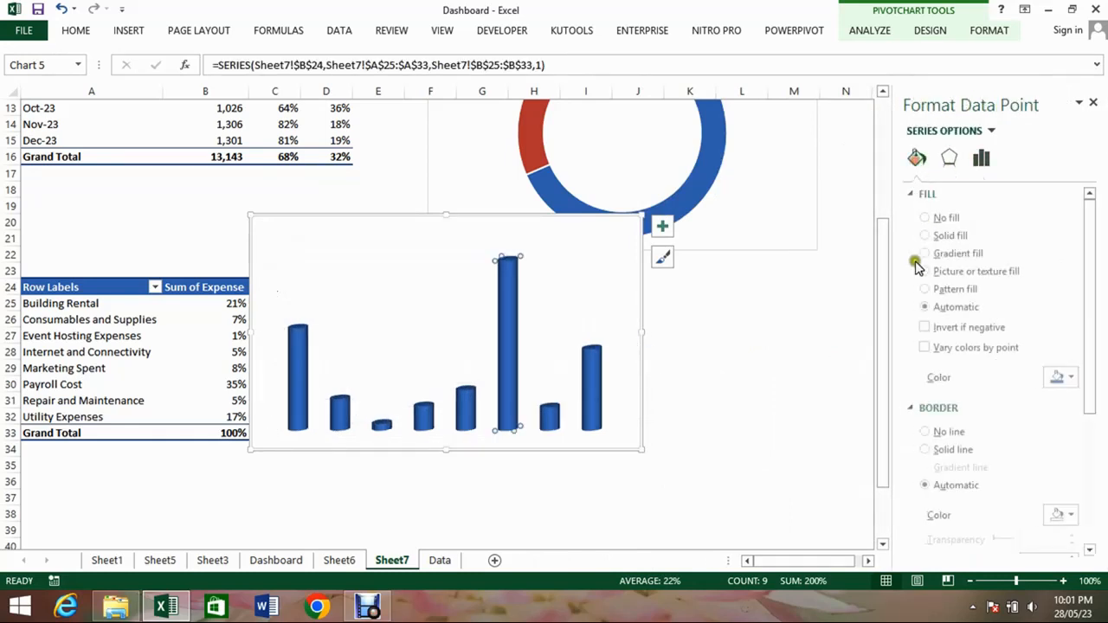
Give the Payroll Cost column a linear gradient fill running from orange through light orange to dark navy.
{"action": "left_click", "coordinate": [939, 258]}
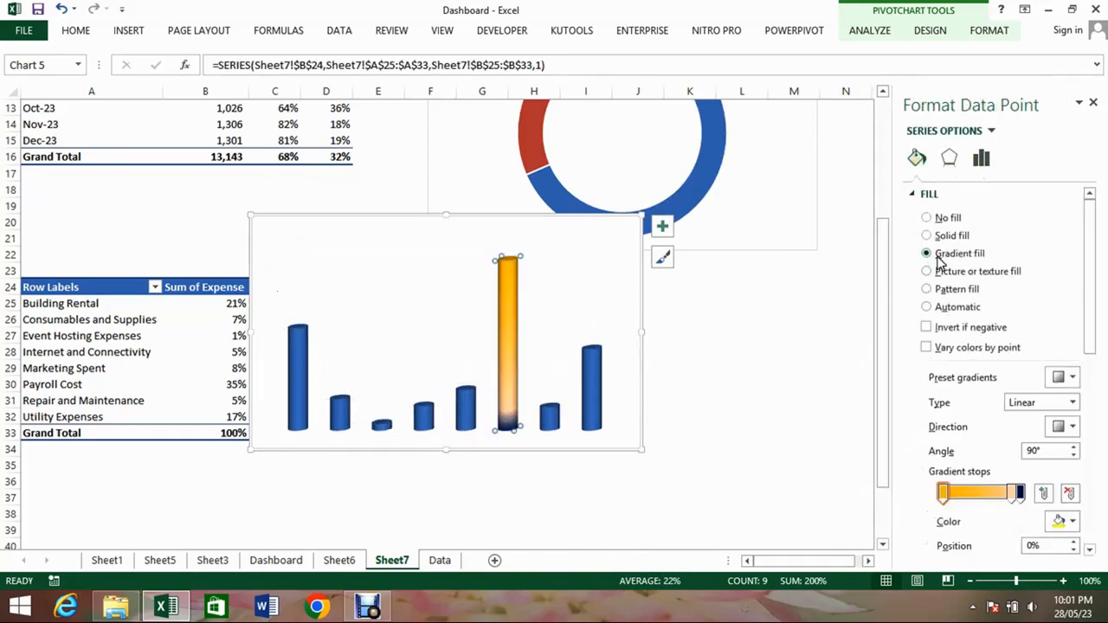
{"action": "left_click", "coordinate": [511, 353]}
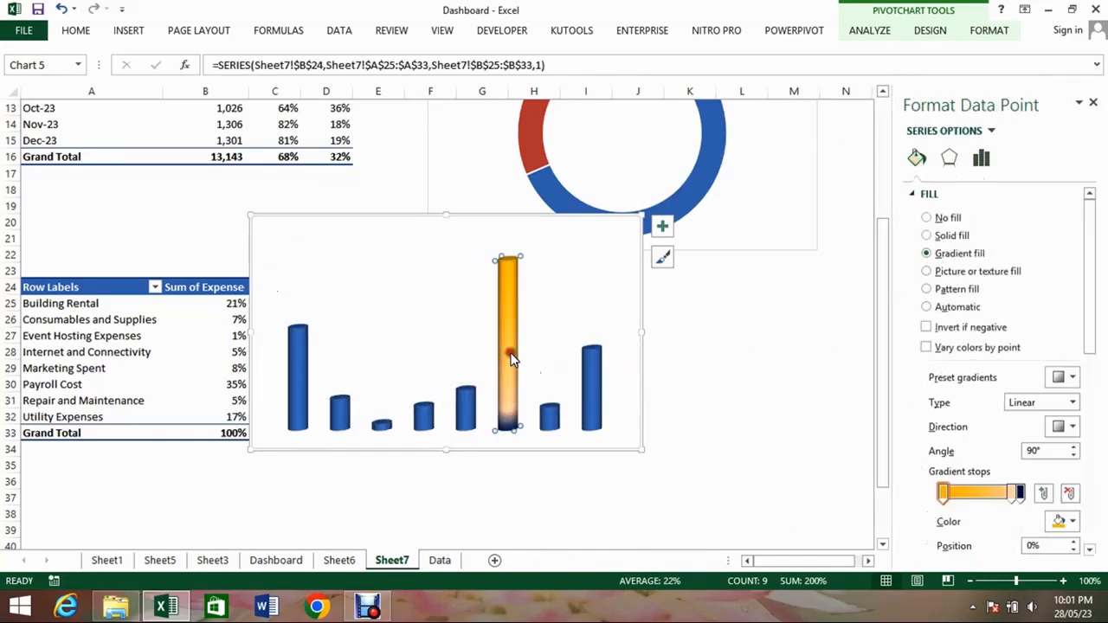
{"action": "left_click", "coordinate": [1060, 522]}
{"action": "left_click", "coordinate": [1003, 511]}
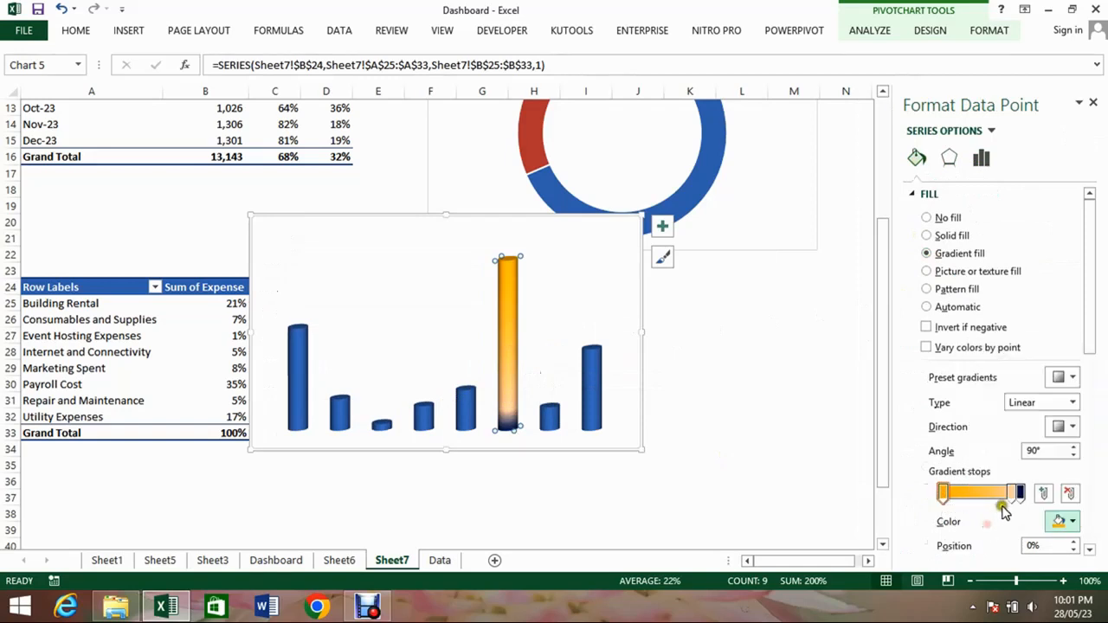
{"action": "left_click", "coordinate": [1060, 522]}
{"action": "left_click", "coordinate": [1023, 534]}
{"action": "left_click", "coordinate": [1021, 493]}
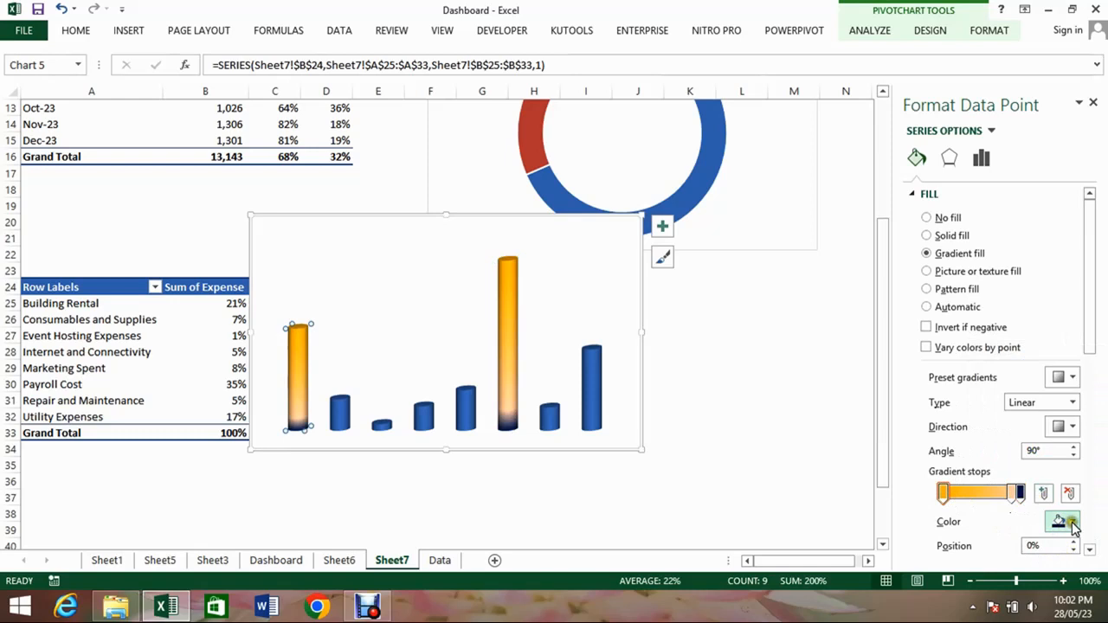
Recolor the Building Rental column's gradient with Light Blue at the first stop and a paler blue at the 89% stop.
{"action": "left_click", "coordinate": [1072, 523]}
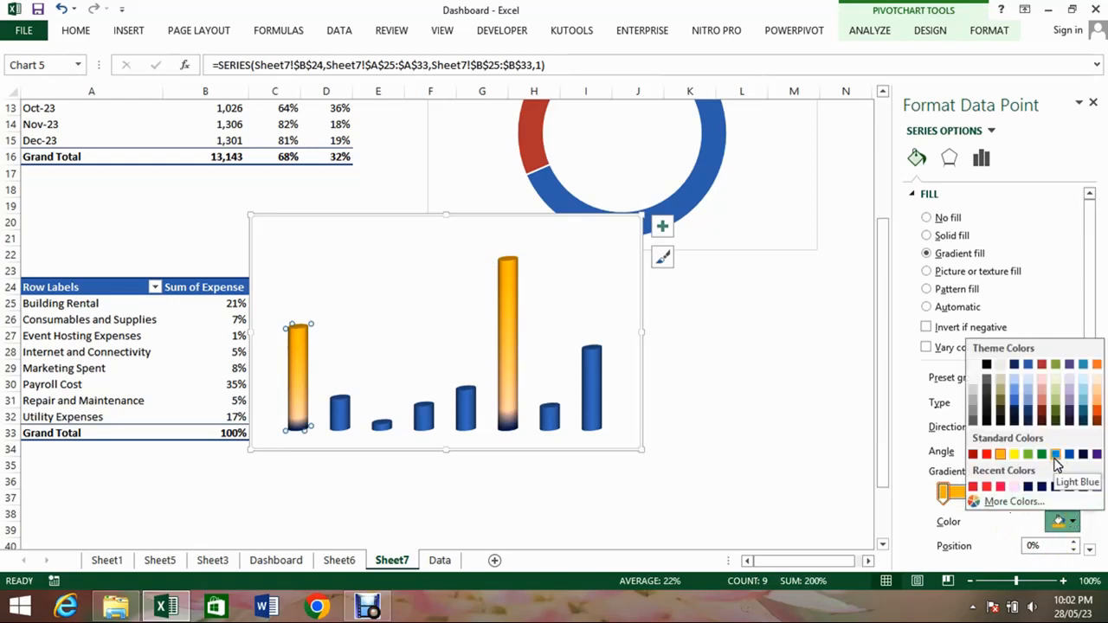
{"action": "left_click", "coordinate": [1056, 462]}
{"action": "left_click", "coordinate": [1012, 495]}
{"action": "left_click", "coordinate": [1073, 521]}
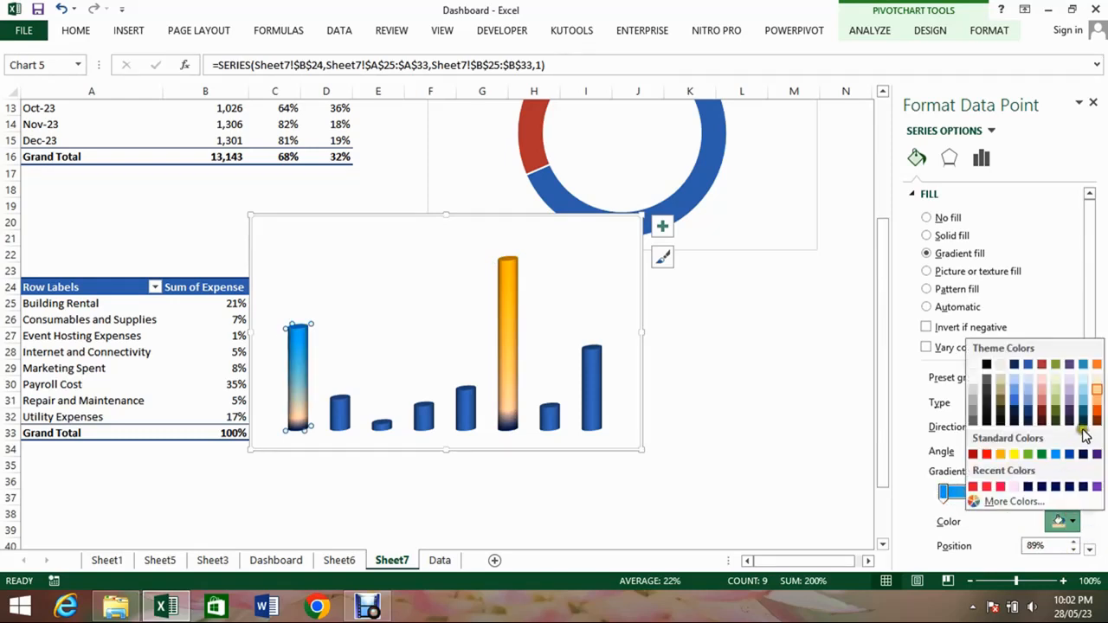
{"action": "left_click", "coordinate": [1056, 462]}
Apply the same blue gradient fill to the Event Hosting Expenses, Marketing Spent, Utility Expenses and Consumables and Supplies columns.
{"action": "left_click", "coordinate": [383, 426]}
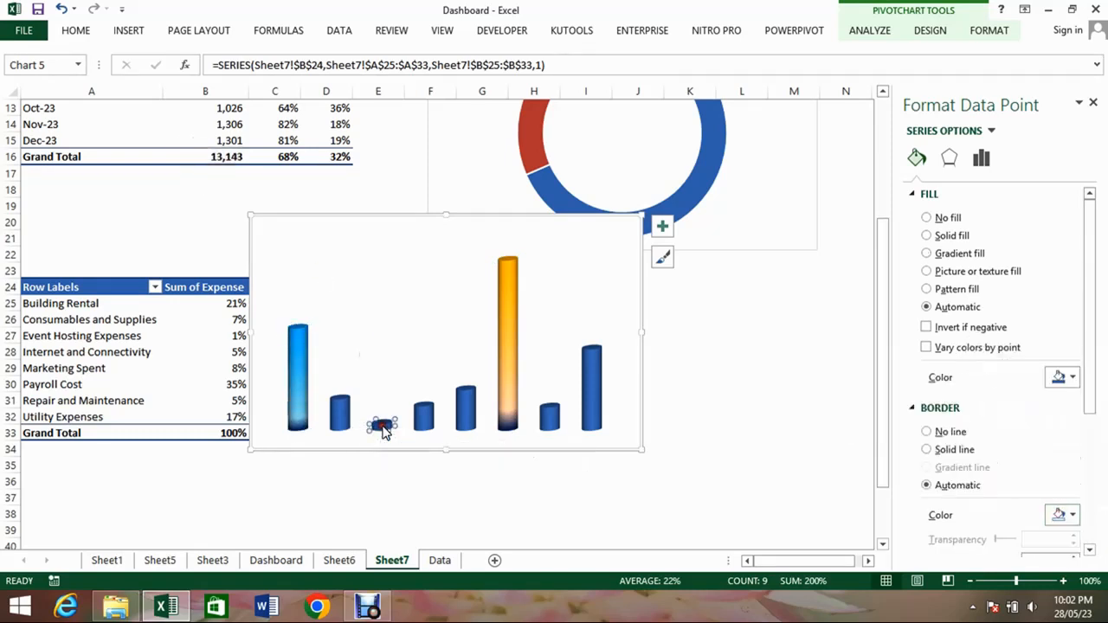
{"action": "left_click", "coordinate": [936, 254]}
{"action": "left_click", "coordinate": [467, 423]}
{"action": "left_click", "coordinate": [929, 255]}
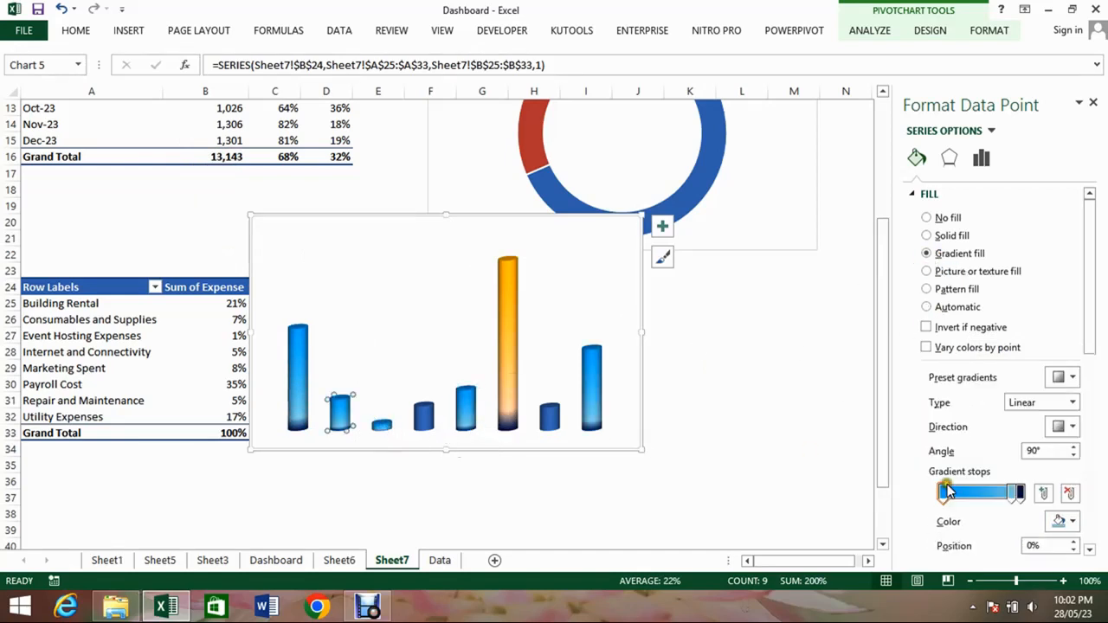
Change the Consumables and Supplies column's gradient to the recent red at the first stop and pale pink at the 89% stop.
{"action": "left_click", "coordinate": [945, 491]}
{"action": "left_click", "coordinate": [1071, 523]}
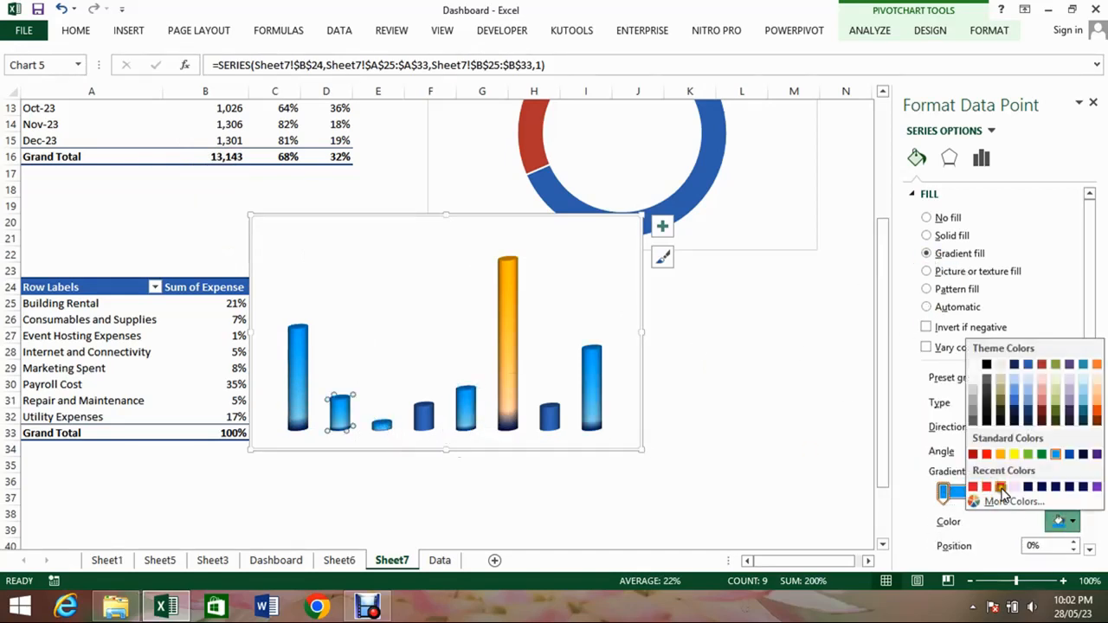
{"action": "left_click", "coordinate": [998, 488]}
{"action": "left_click", "coordinate": [1015, 495]}
{"action": "left_click", "coordinate": [1072, 522]}
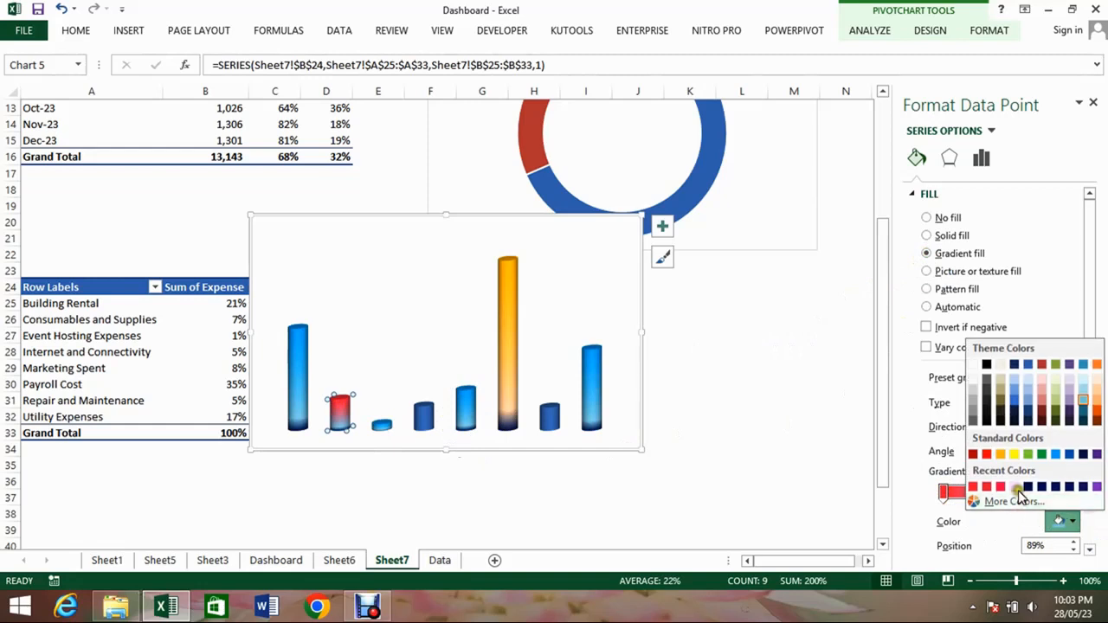
{"action": "left_click", "coordinate": [1016, 492]}
Set the red column's first gradient stop to a softer custom red, using the same look for Internet and Connectivity and Repair and Maintenance.
{"action": "left_click", "coordinate": [945, 491]}
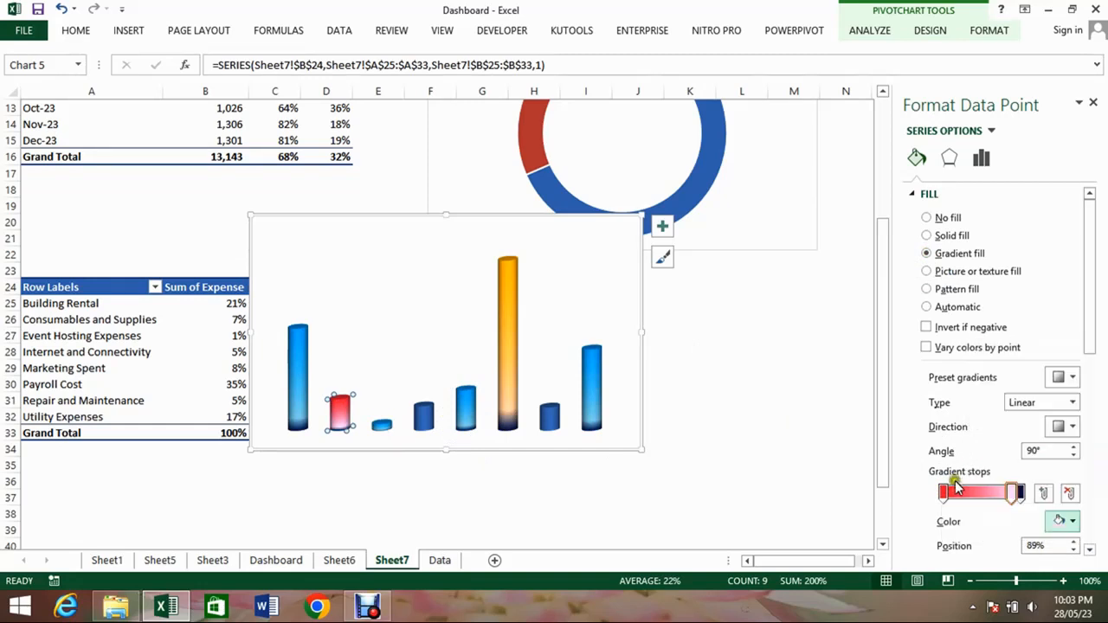
{"action": "left_click", "coordinate": [1073, 523]}
{"action": "left_click", "coordinate": [1014, 501]}
{"action": "left_click_drag", "start_coordinate": [800, 247], "coordinate": [805, 211]}
{"action": "left_click", "coordinate": [866, 147]}
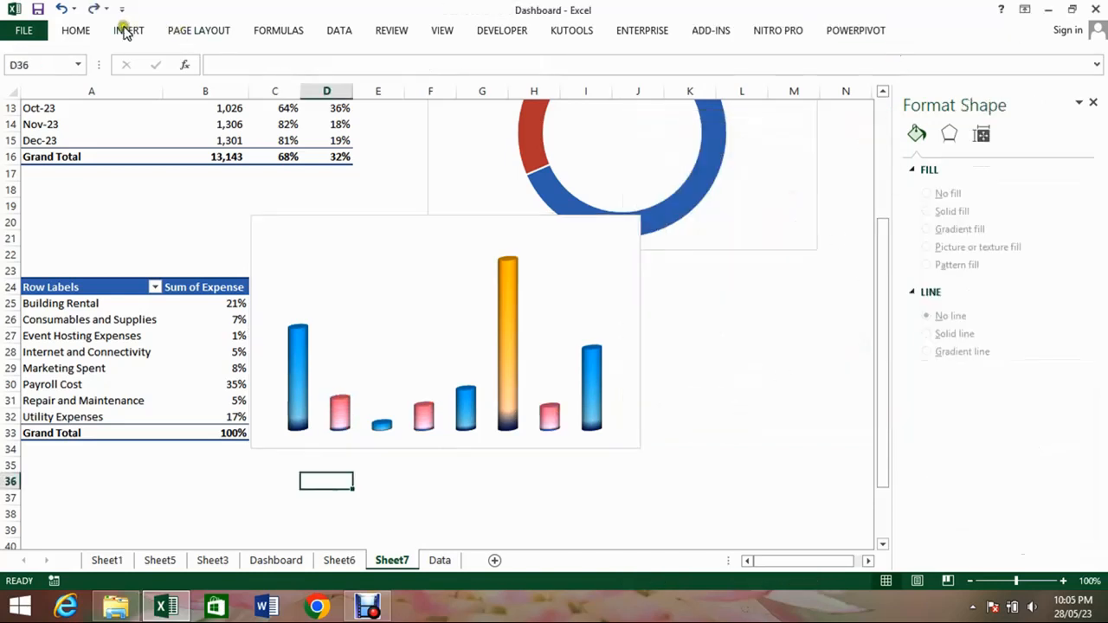
Insert a narrow text box below the chart's first column and link it to the Building Rental label with =$A$25.
{"action": "left_click", "coordinate": [127, 30]}
{"action": "left_click", "coordinate": [281, 53]}
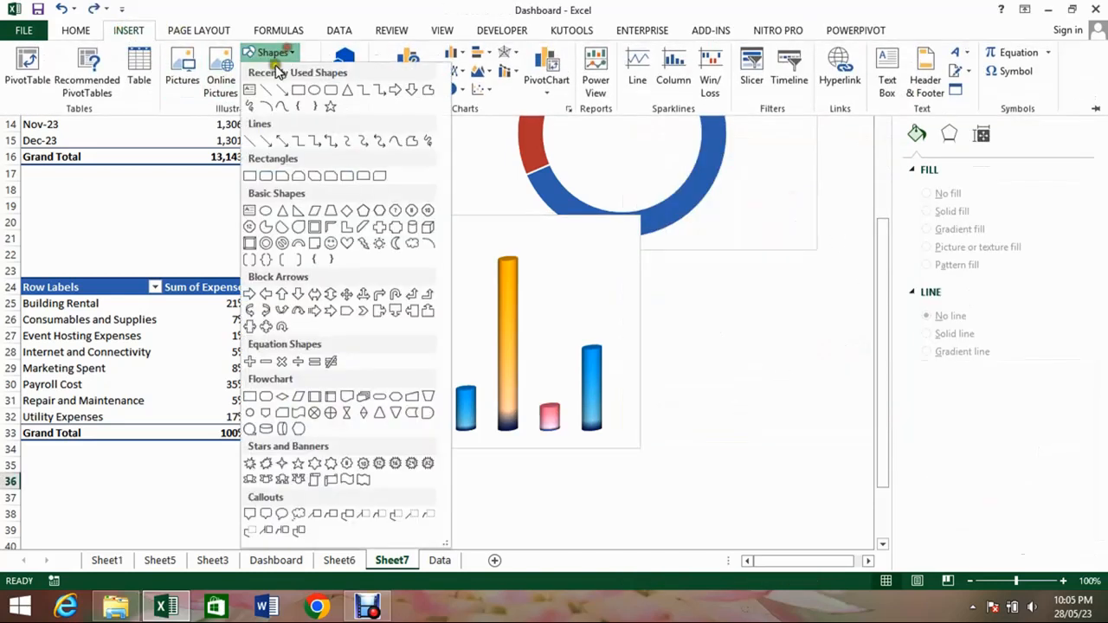
{"action": "left_click", "coordinate": [252, 89]}
{"action": "mouse_move", "coordinate": [264, 462]}
{"action": "left_mouse_down"}
{"action": "mouse_move", "coordinate": [304, 522]}
{"action": "mouse_move", "coordinate": [306, 386]}
{"action": "left_mouse_up"}
{"action": "left_click", "coordinate": [358, 66]}
{"action": "type", "text": "="}
{"action": "left_click", "coordinate": [92, 124]}
{"action": "type", "text": "\\"}
{"action": "key", "text": "BackSpace"}
{"action": "key", "text": "Return"}
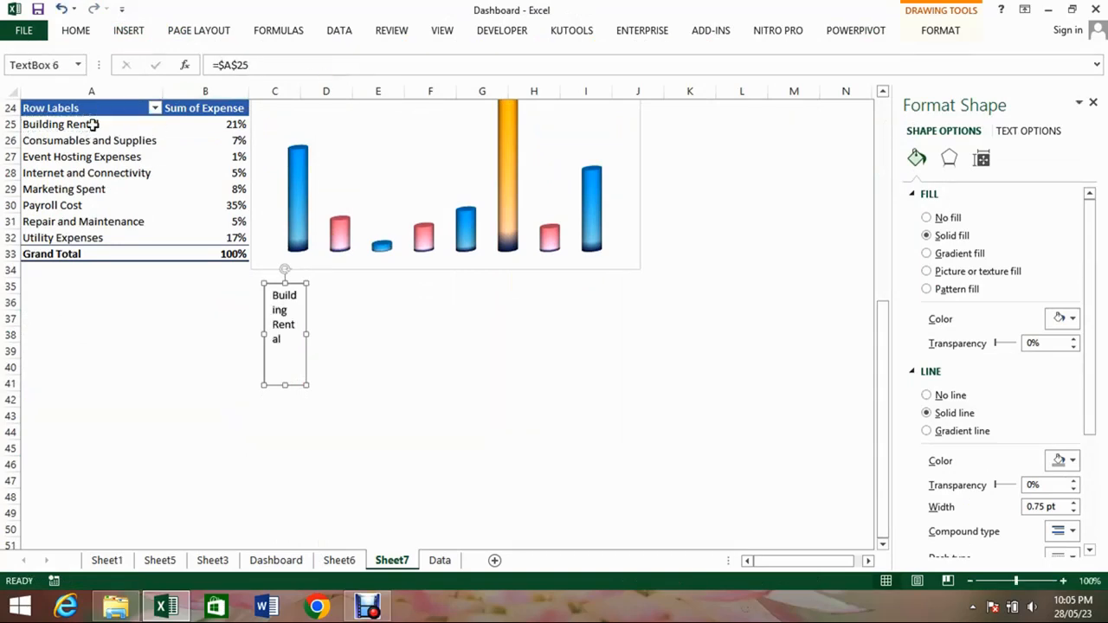
Widen and shorten the Building Rental text box below the chart and rotate it 90° clockwise under the first column.
{"action": "left_click_drag", "start_coordinate": [307, 333], "coordinate": [346, 335]}
{"action": "left_click_drag", "start_coordinate": [309, 385], "coordinate": [310, 323]}
{"action": "left_click_drag", "start_coordinate": [305, 269], "coordinate": [335, 305]}
{"action": "left_click_drag", "start_coordinate": [314, 264], "coordinate": [307, 286]}
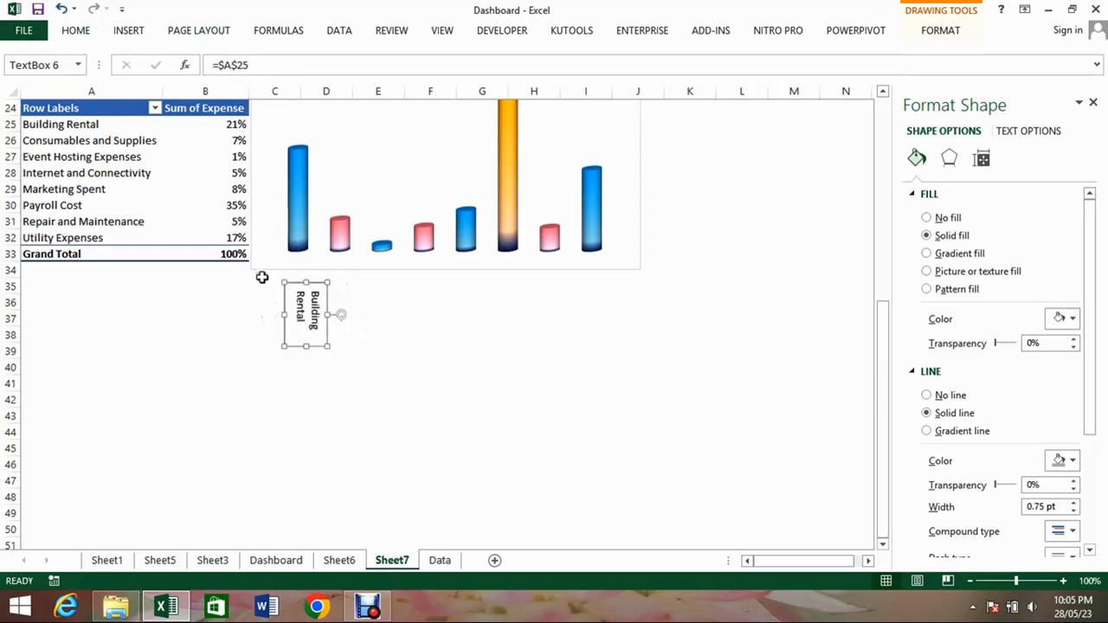
Place two copies of the rotated text box beside it and relink them to the Consumables and Supplies and Event Hosting Expenses labels.
{"action": "left_click_drag", "start_coordinate": [316, 288], "coordinate": [421, 294], "text": "ctrl"}
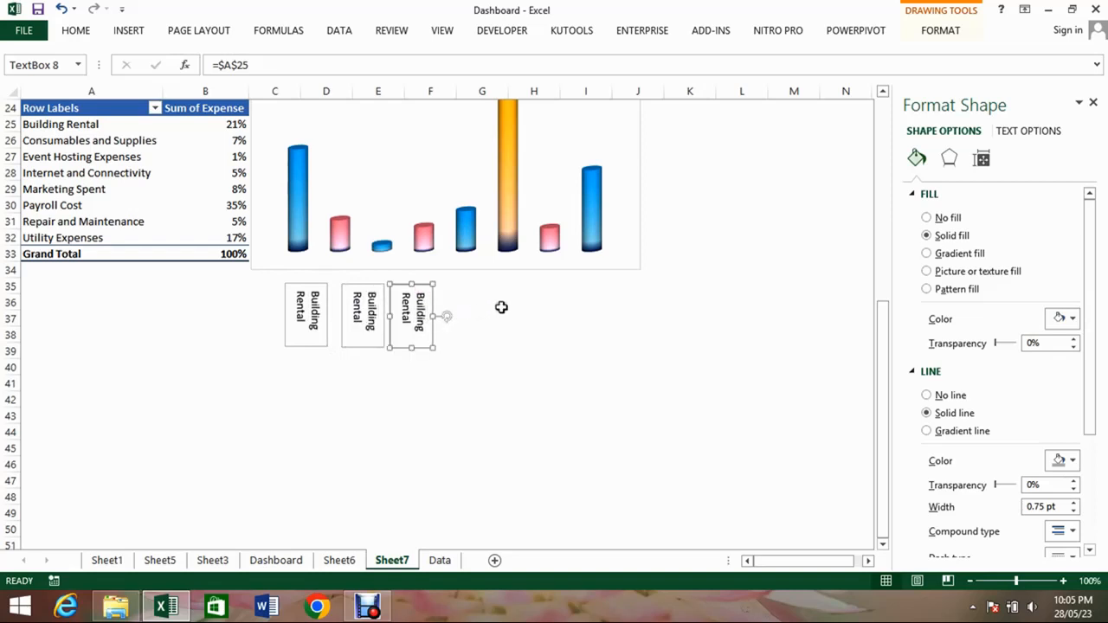
{"action": "left_click", "coordinate": [372, 303]}
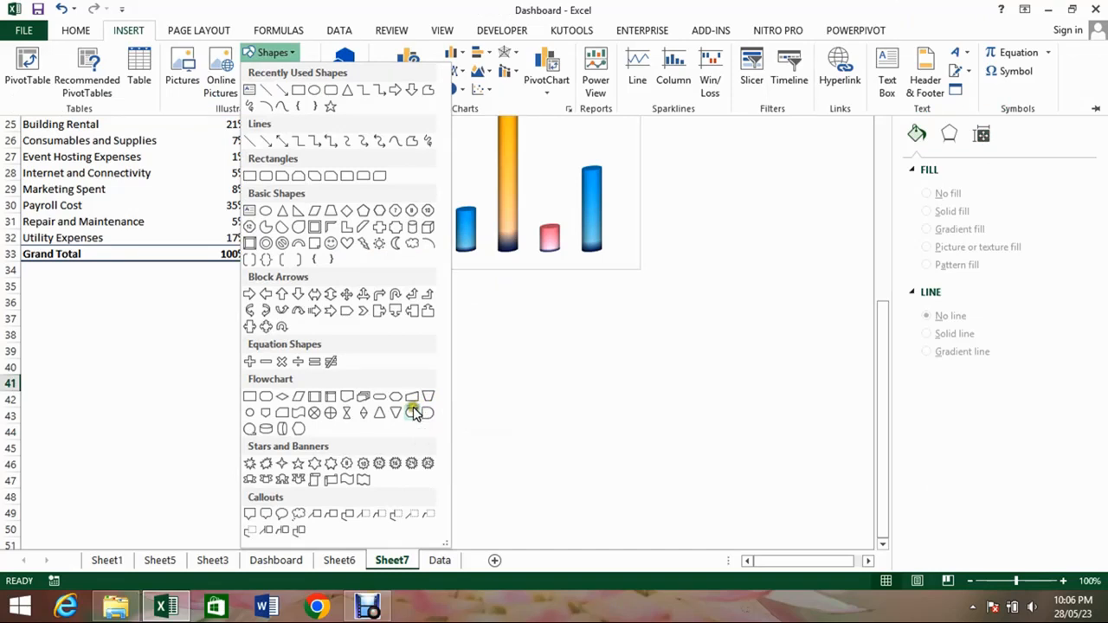
Draw a small upright Stored Data flowchart shape below the Building Rental text box, filled red with no outline.
{"action": "left_click", "coordinate": [409, 413]}
{"action": "mouse_move", "coordinate": [297, 357]}
{"action": "left_mouse_down"}
{"action": "mouse_move", "coordinate": [316, 394]}
{"action": "mouse_move", "coordinate": [336, 369]}
{"action": "left_mouse_up"}
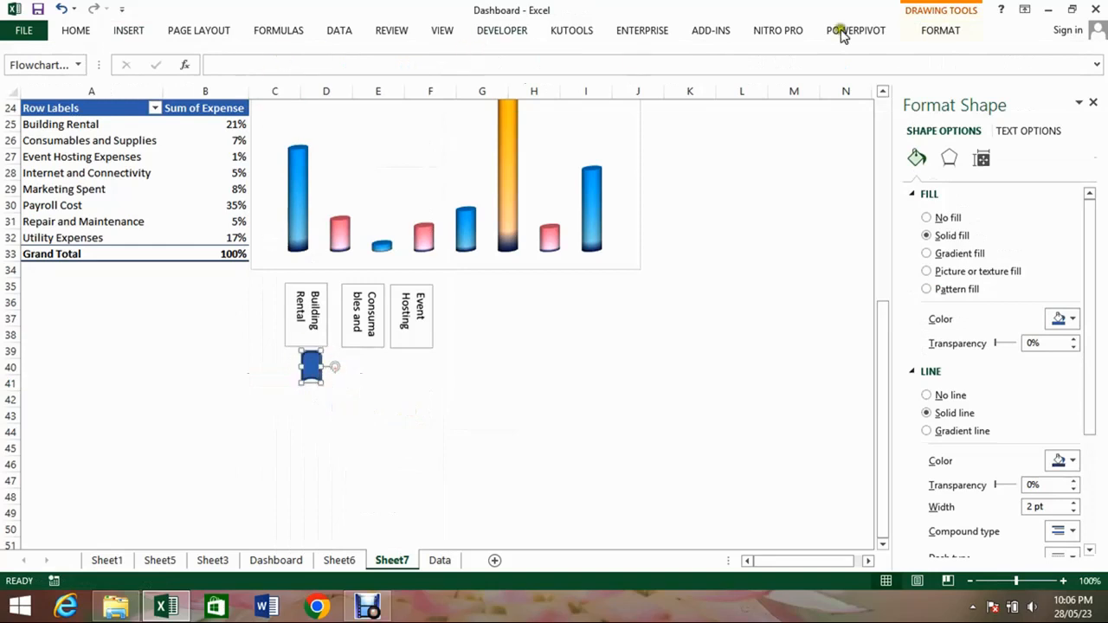
{"action": "left_click", "coordinate": [940, 29]}
{"action": "left_click", "coordinate": [400, 71]}
{"action": "left_click", "coordinate": [400, 266]}
{"action": "left_click", "coordinate": [403, 52]}
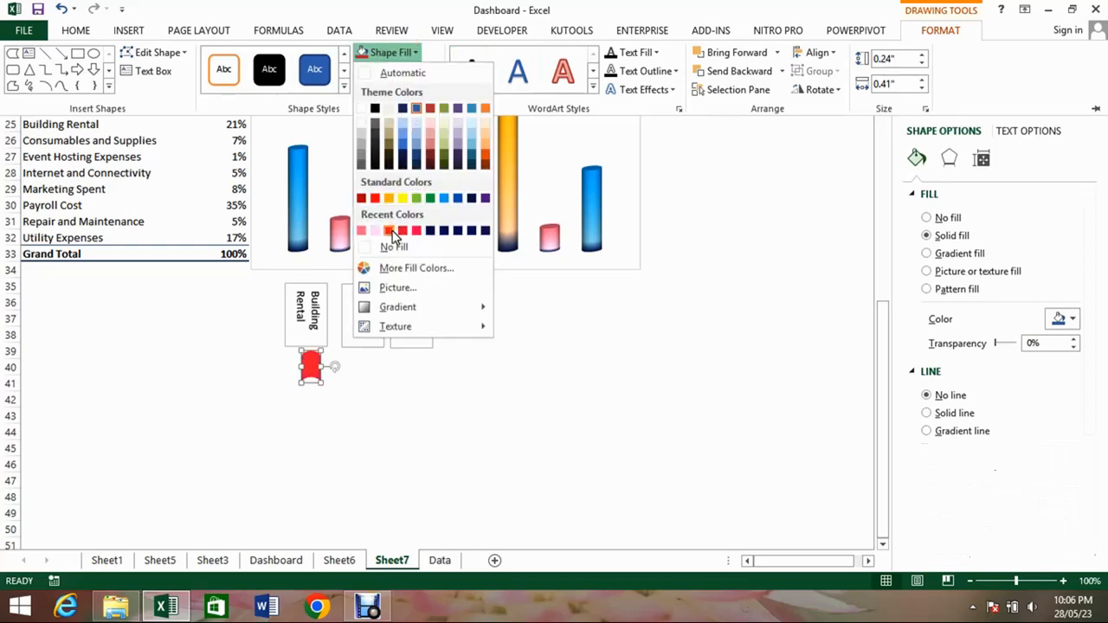
{"action": "left_click", "coordinate": [391, 232]}
{"action": "left_click", "coordinate": [307, 396]}
{"action": "left_click", "coordinate": [314, 369]}
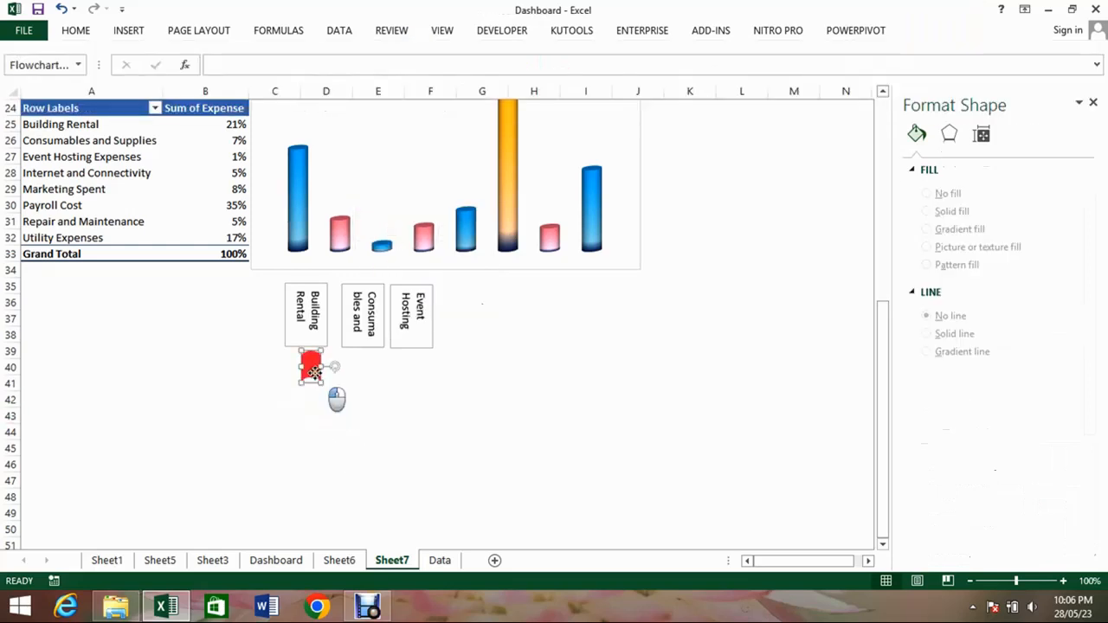
{"action": "left_click", "coordinate": [376, 398]}
Place the expense column chart, the Building Rental text box and the red marker shape in the empty panel above FIX COST on Sheet6.
{"action": "left_click", "coordinate": [324, 317]}
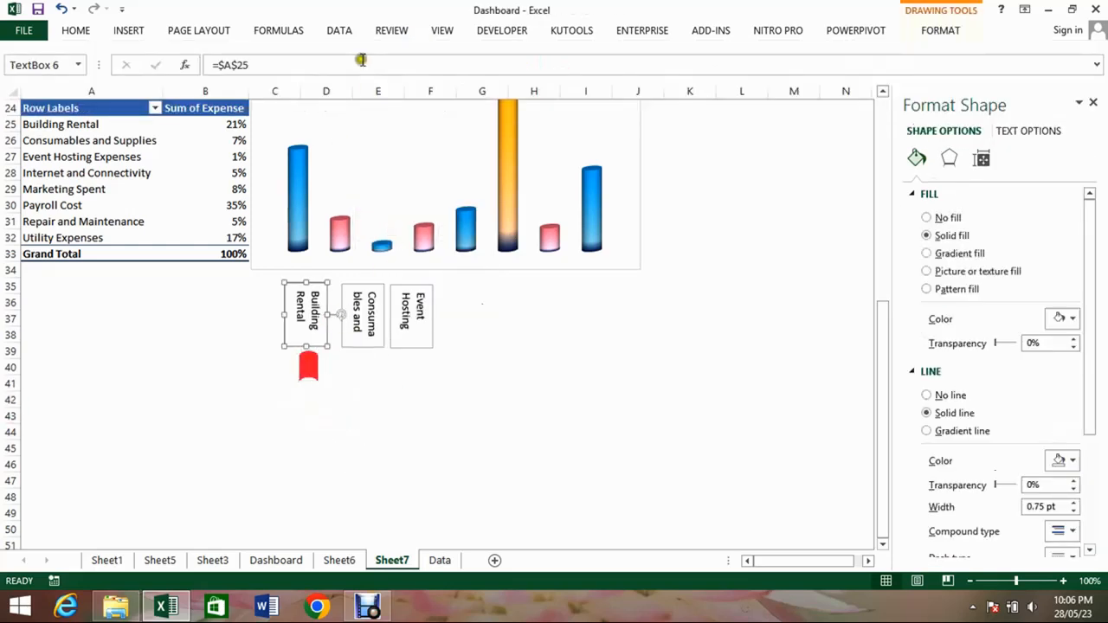
{"action": "left_click", "coordinate": [941, 30]}
{"action": "left_click", "coordinate": [443, 170]}
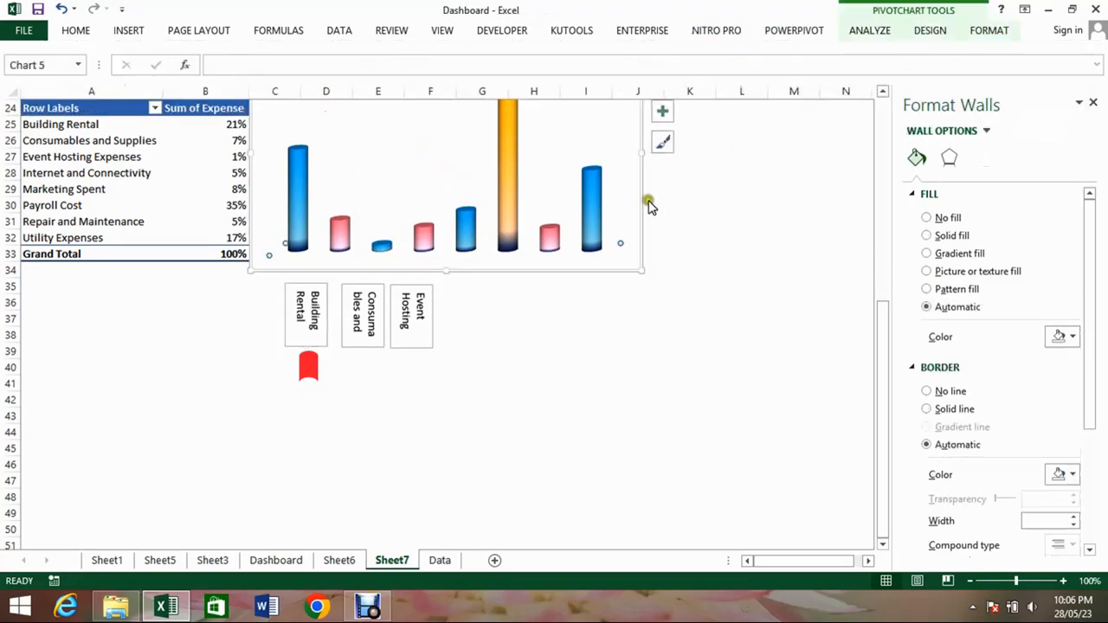
{"action": "left_click", "coordinate": [350, 560]}
{"action": "left_click", "coordinate": [164, 309]}
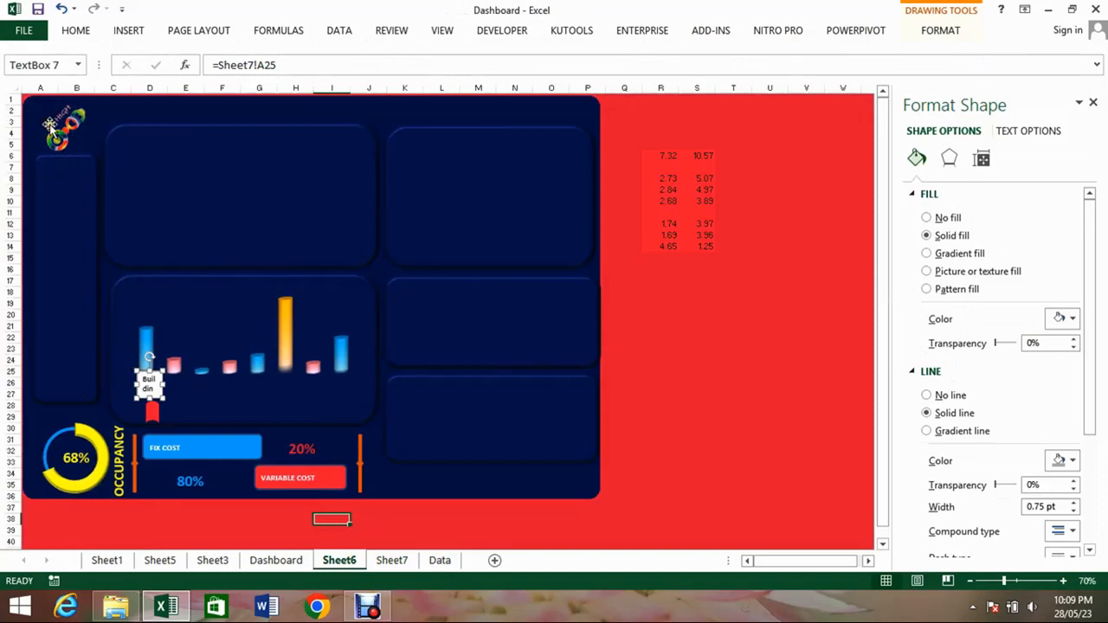
Adjust the red marker's size and make the Building Rental text box taller, rotating it to run vertically below the first column.
{"action": "left_click", "coordinate": [152, 411]}
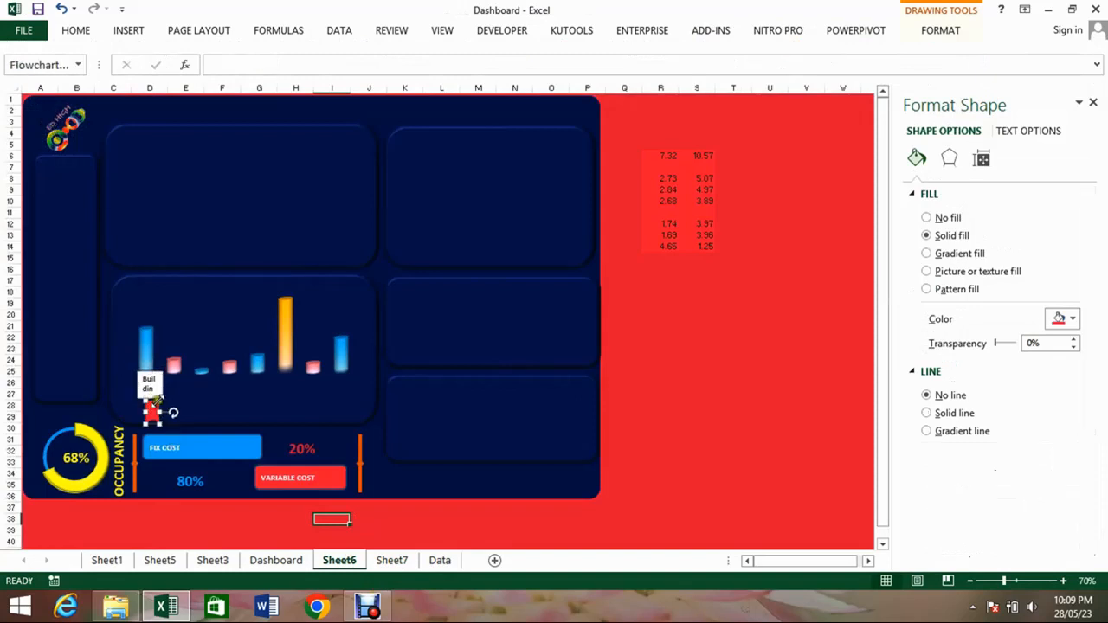
{"action": "left_click_drag", "start_coordinate": [156, 400], "coordinate": [161, 407]}
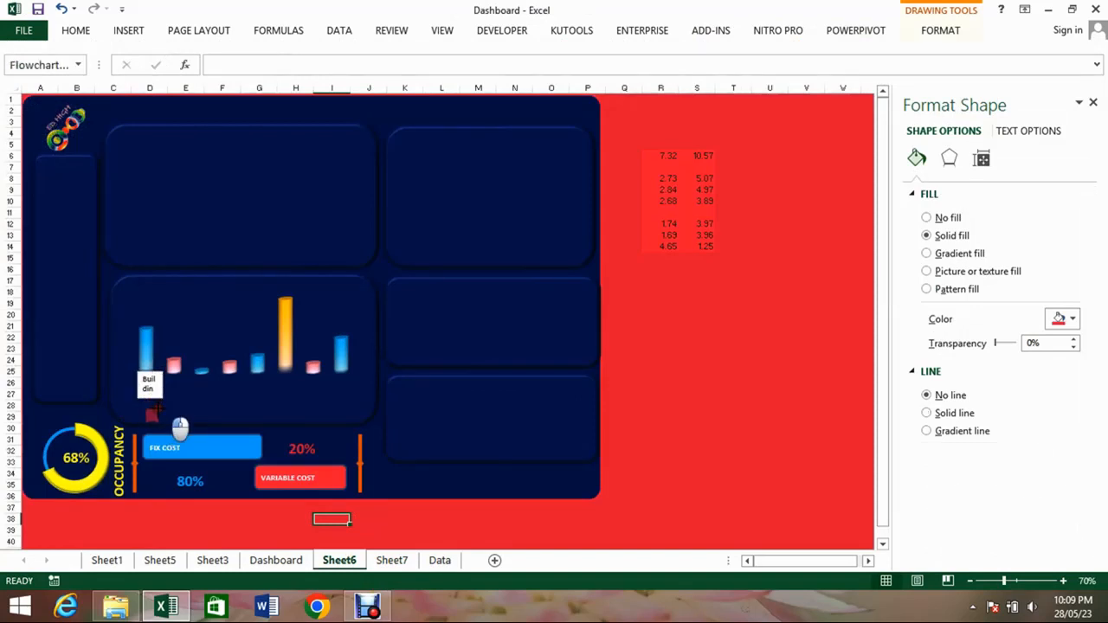
{"action": "left_click", "coordinate": [149, 383]}
{"action": "mouse_move", "coordinate": [150, 394]}
{"action": "left_mouse_down"}
{"action": "mouse_move", "coordinate": [172, 424]}
{"action": "mouse_move", "coordinate": [155, 405]}
{"action": "left_mouse_up"}
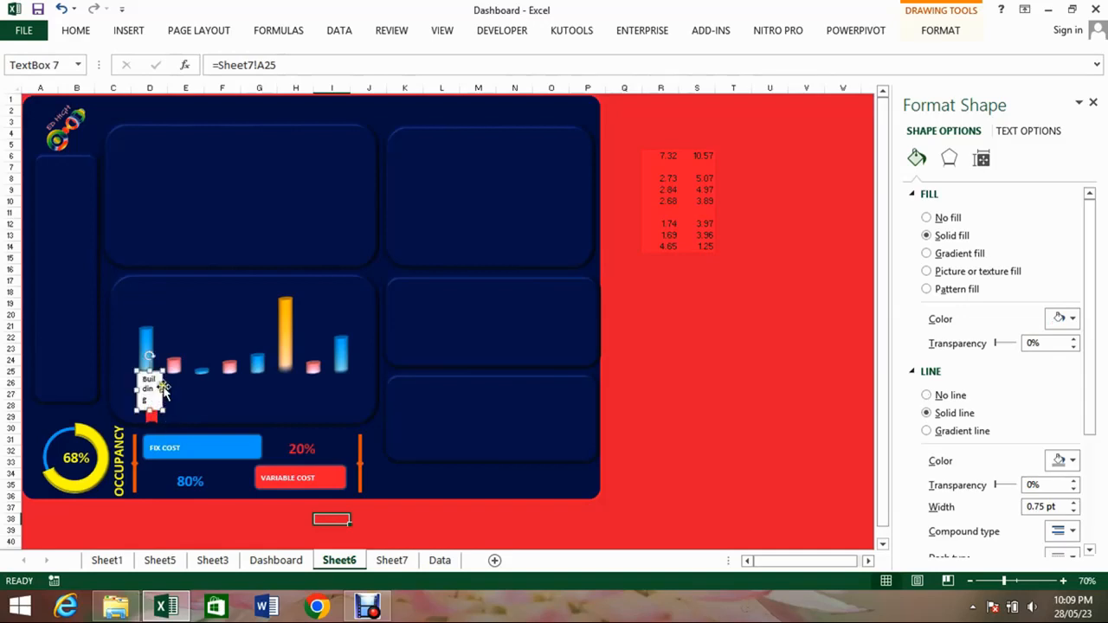
{"action": "left_click_drag", "start_coordinate": [152, 354], "coordinate": [156, 410]}
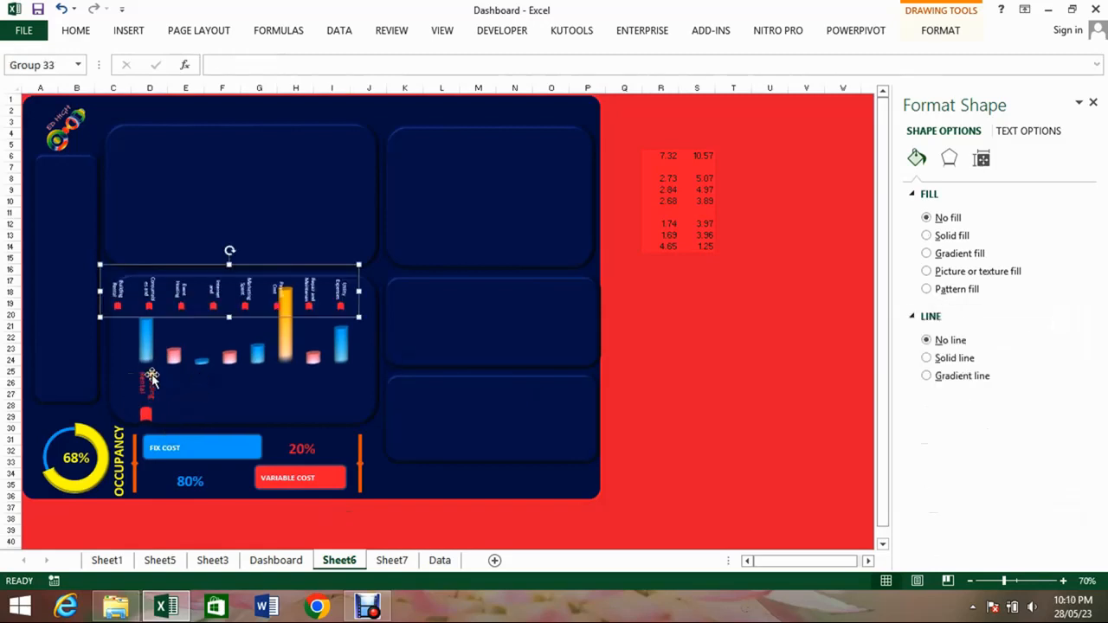
Delete the single Building Rental label with its marker and move the grouped row of expense labels below the chart columns.
{"action": "left_click", "coordinate": [149, 394]}
{"action": "key", "text": "Delete"}
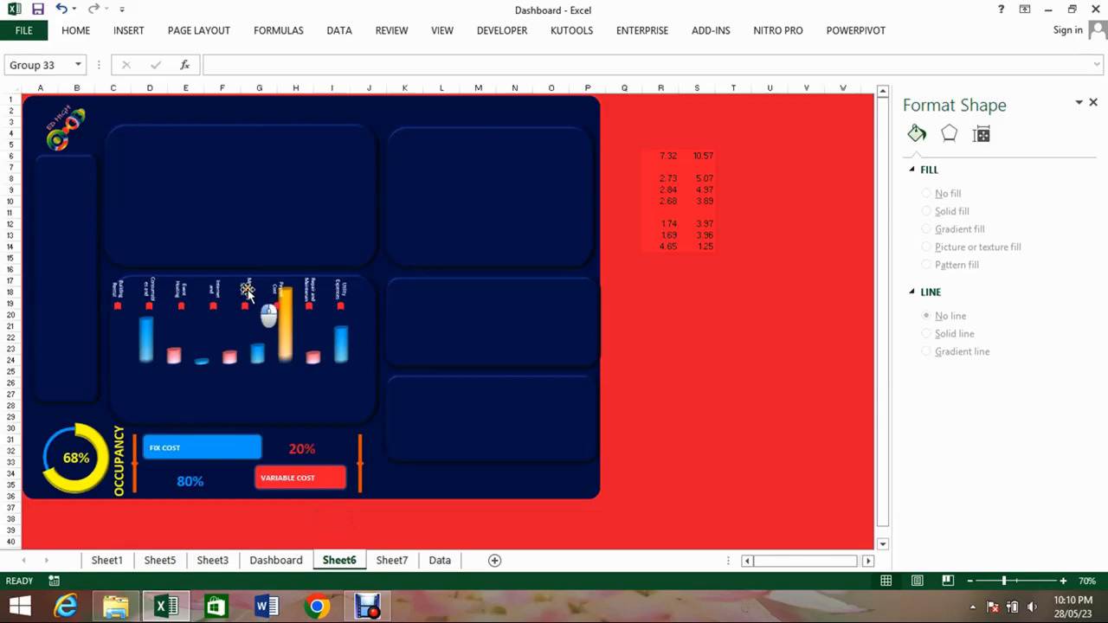
{"action": "left_click", "coordinate": [247, 292]}
{"action": "left_click_drag", "start_coordinate": [223, 265], "coordinate": [232, 361]}
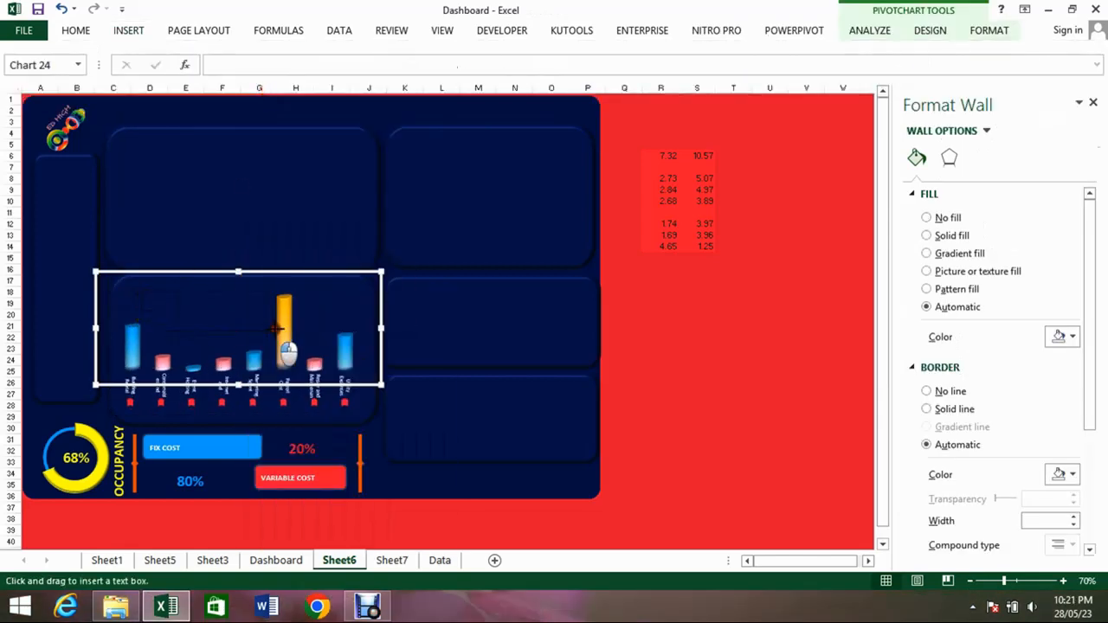
Add a title text box inside the chart above the shorter columns and remove its fill and outline.
{"action": "left_click_drag", "start_coordinate": [141, 291], "coordinate": [257, 319]}
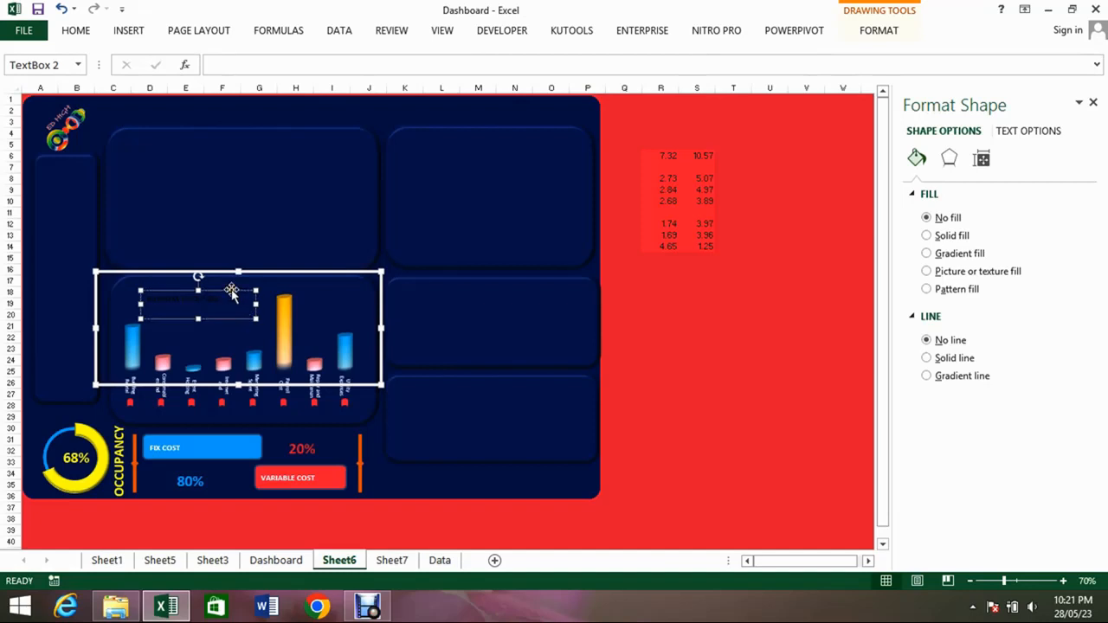
{"action": "left_click", "coordinate": [889, 22]}
{"action": "left_click", "coordinate": [390, 52]}
{"action": "left_click", "coordinate": [392, 251]}
{"action": "left_click", "coordinate": [434, 71]}
{"action": "left_click", "coordinate": [412, 259]}
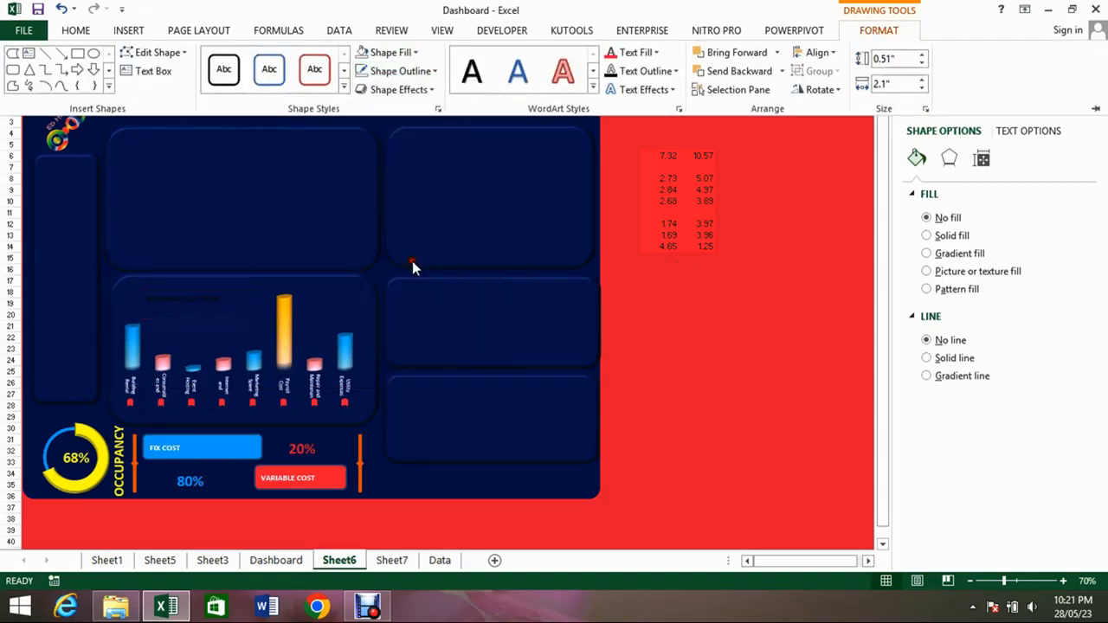
Change the chart title text to white and enlarge its font to 18 pt.
{"action": "left_click", "coordinate": [205, 291]}
{"action": "left_click", "coordinate": [207, 293]}
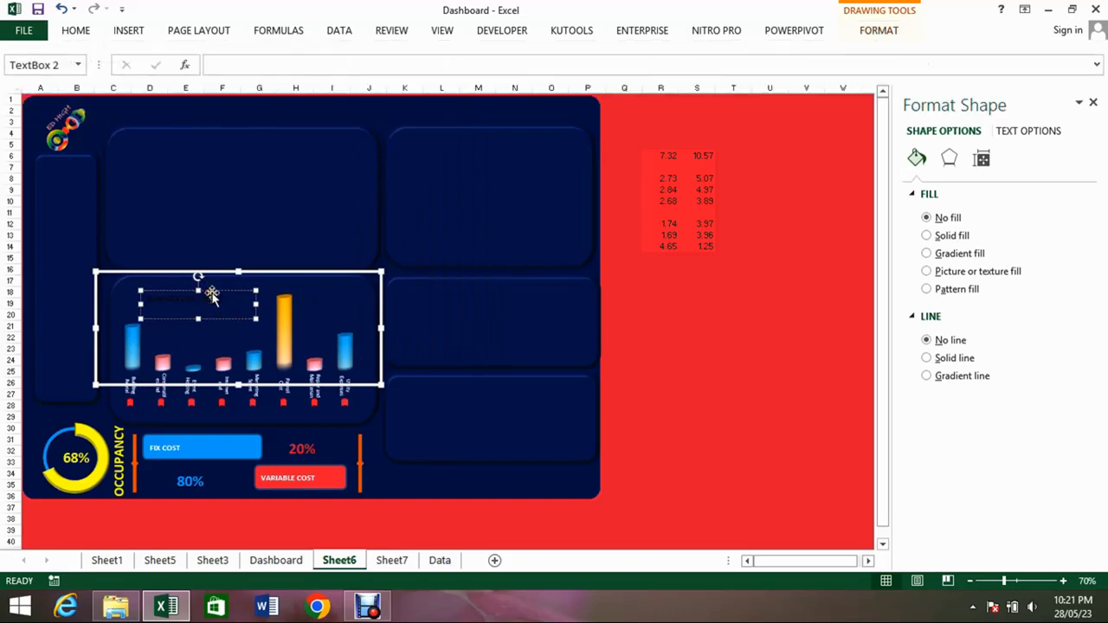
{"action": "left_click", "coordinate": [879, 30]}
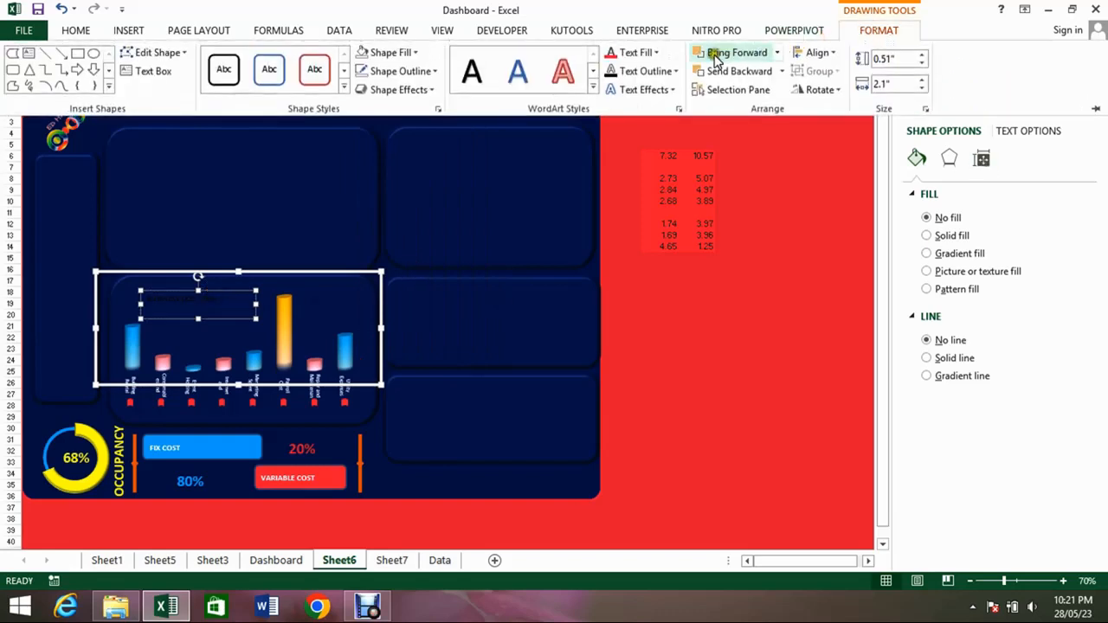
{"action": "left_click", "coordinate": [654, 52]}
{"action": "left_click", "coordinate": [611, 107]}
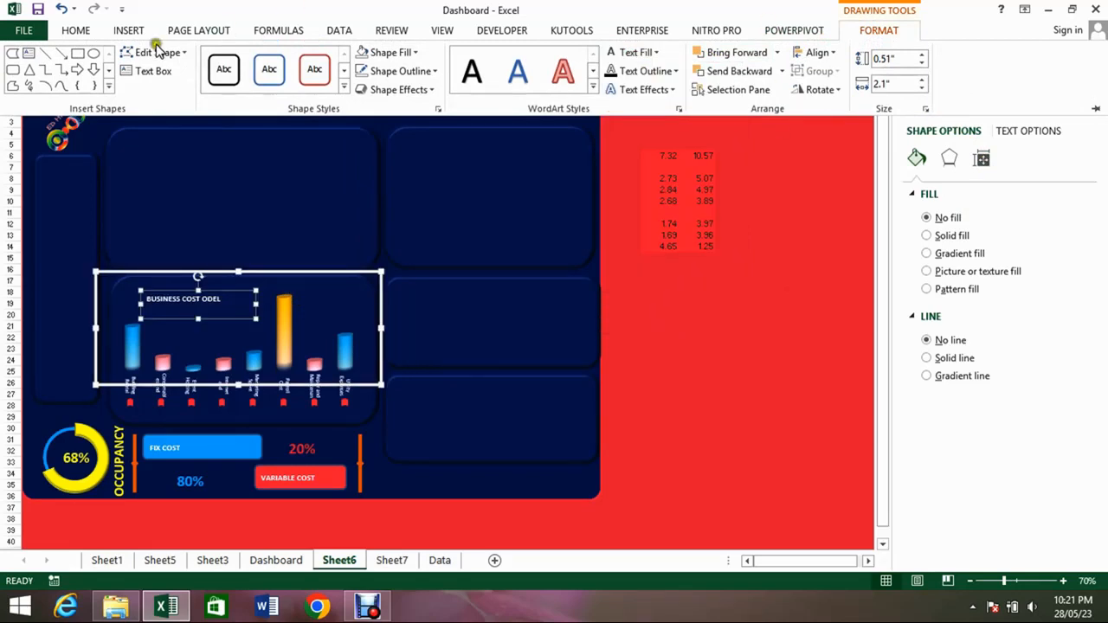
{"action": "left_click", "coordinate": [75, 30]}
{"action": "left_click", "coordinate": [267, 61]}
{"action": "left_click", "coordinate": [267, 60]}
{"action": "left_click", "coordinate": [267, 60]}
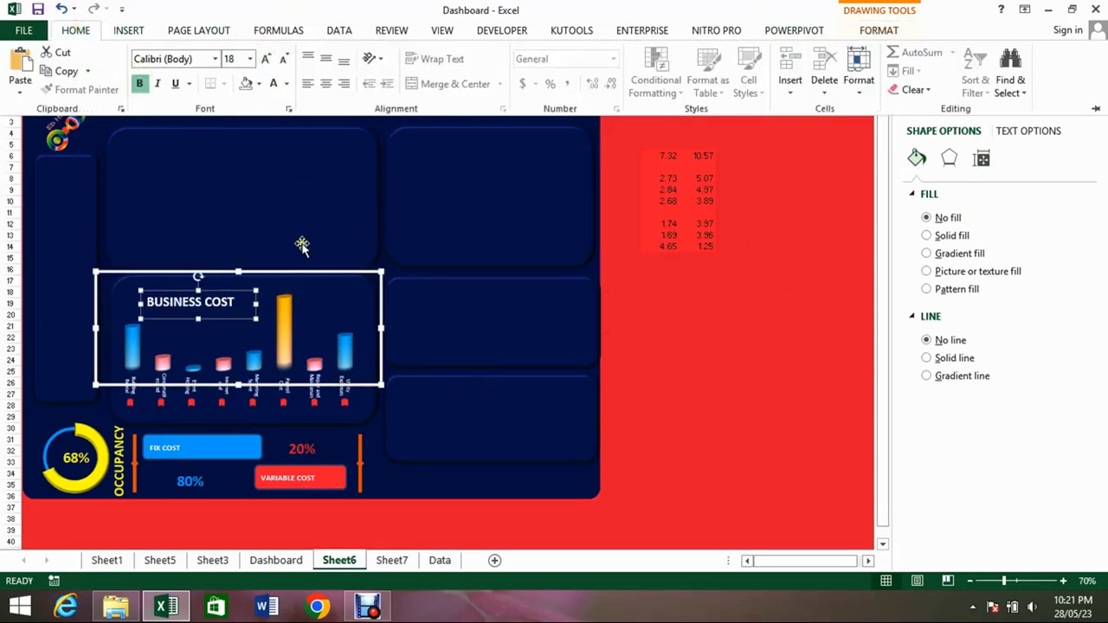
Widen the title text box so that BUSINESS COST MODEL fits on one line, correcting the wording.
{"action": "left_click", "coordinate": [257, 304]}
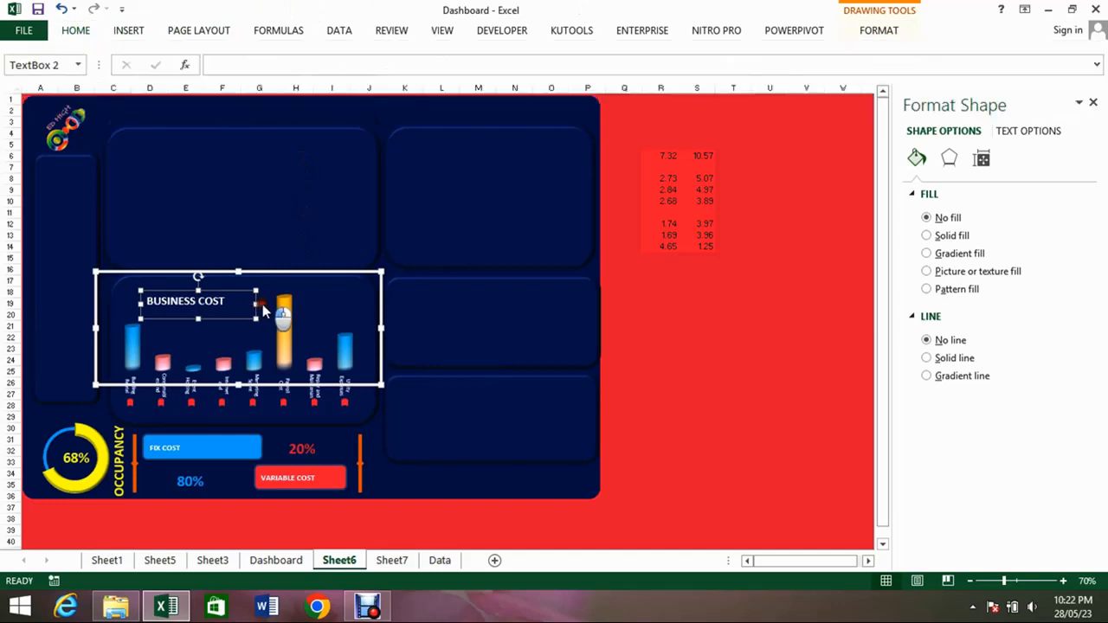
{"action": "mouse_move", "coordinate": [255, 304]}
{"action": "left_mouse_down"}
{"action": "mouse_move", "coordinate": [290, 312]}
{"action": "mouse_move", "coordinate": [272, 304]}
{"action": "left_mouse_up"}
{"action": "left_click", "coordinate": [174, 345]}
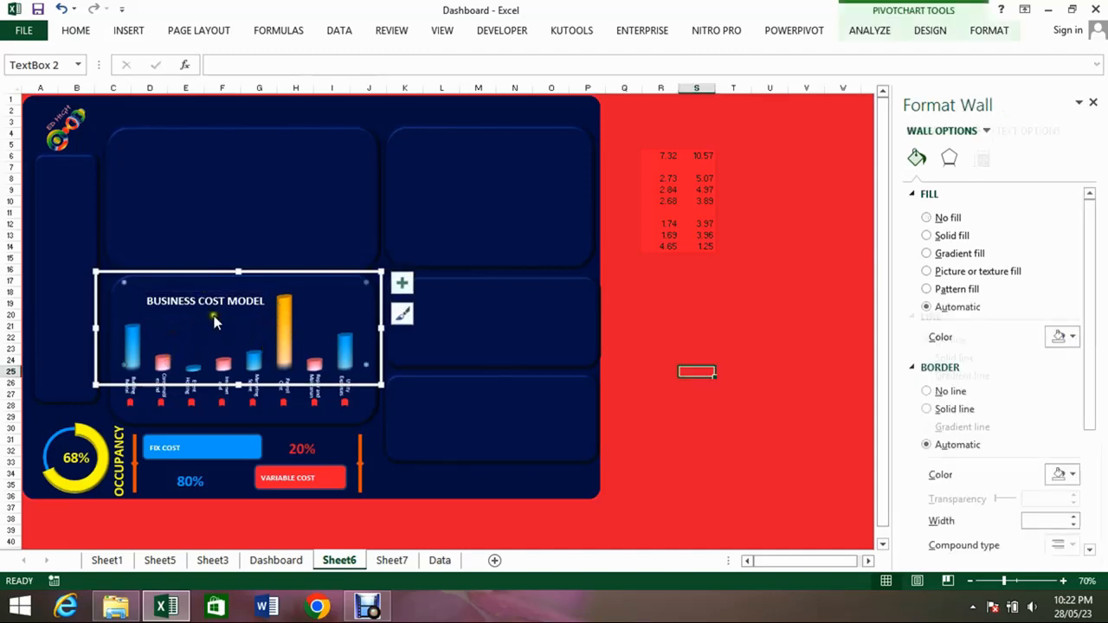
Search Bing for USD NOTE ICON and insert the dark stacked banknotes picture into the chart.
{"action": "left_click", "coordinate": [129, 30]}
{"action": "left_click", "coordinate": [225, 68]}
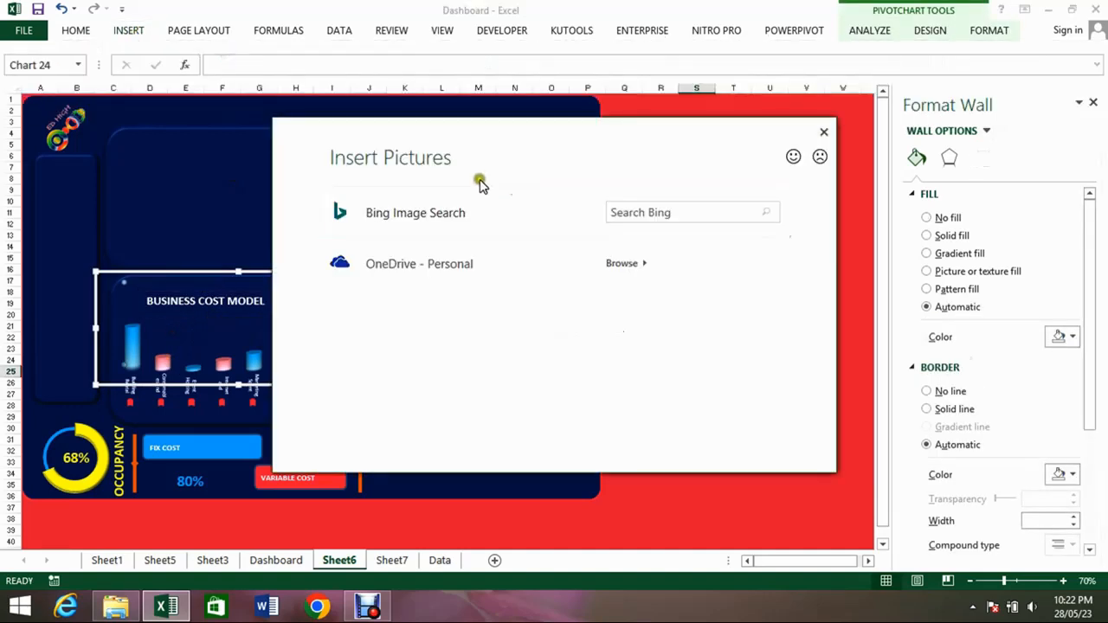
{"action": "left_click", "coordinate": [669, 220]}
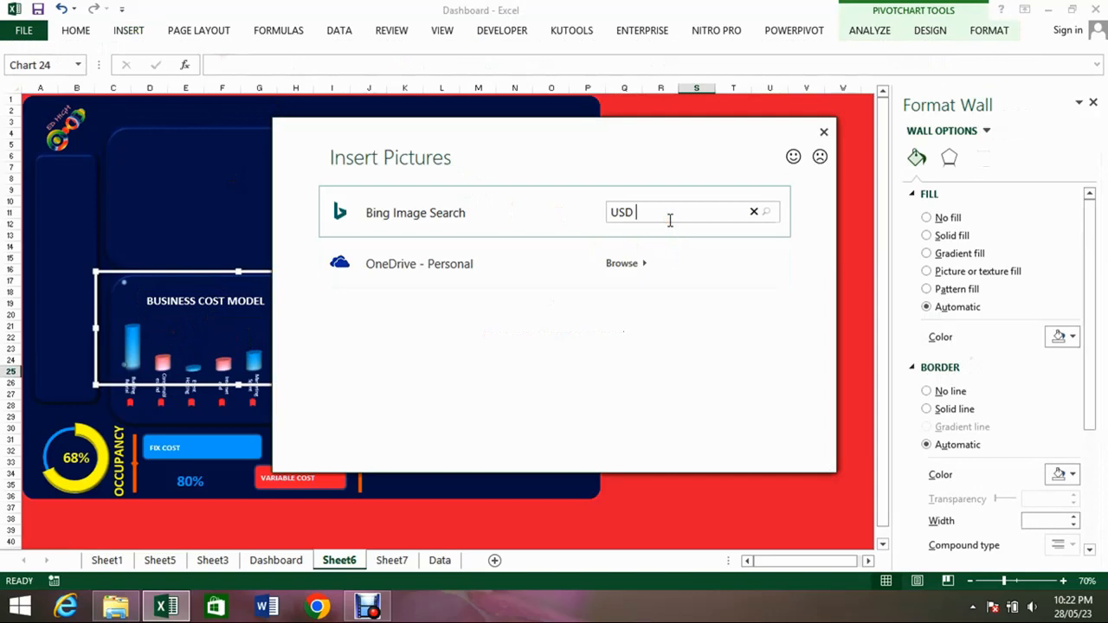
{"action": "type", "text": "USD"}
{"action": "type", "text": "NOTE ICON"}
{"action": "key", "text": "Return"}
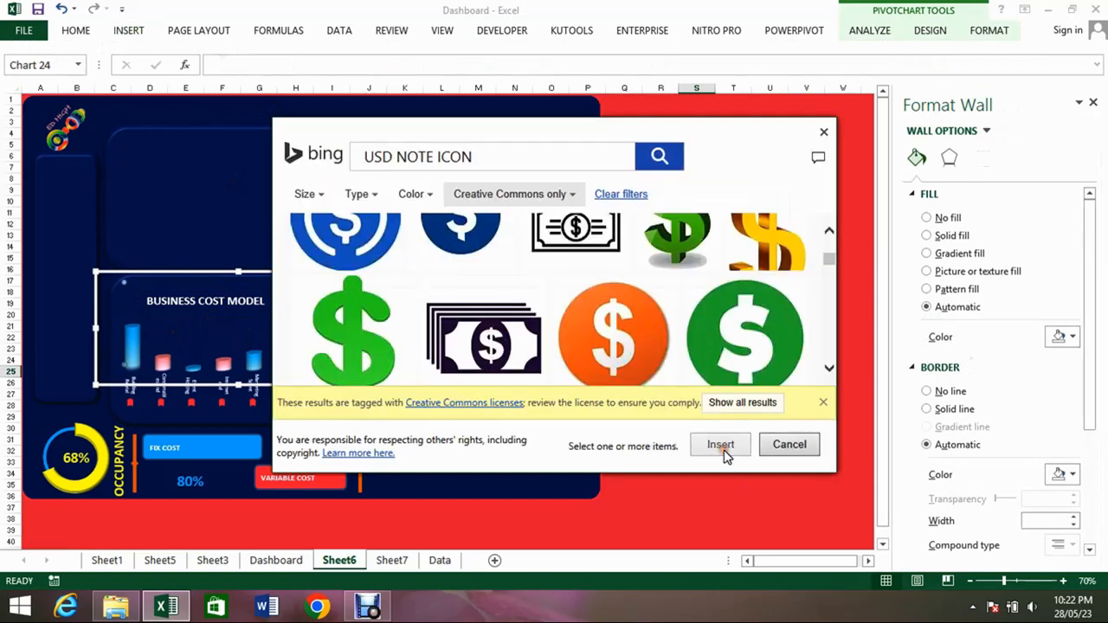
{"action": "left_click", "coordinate": [722, 446]}
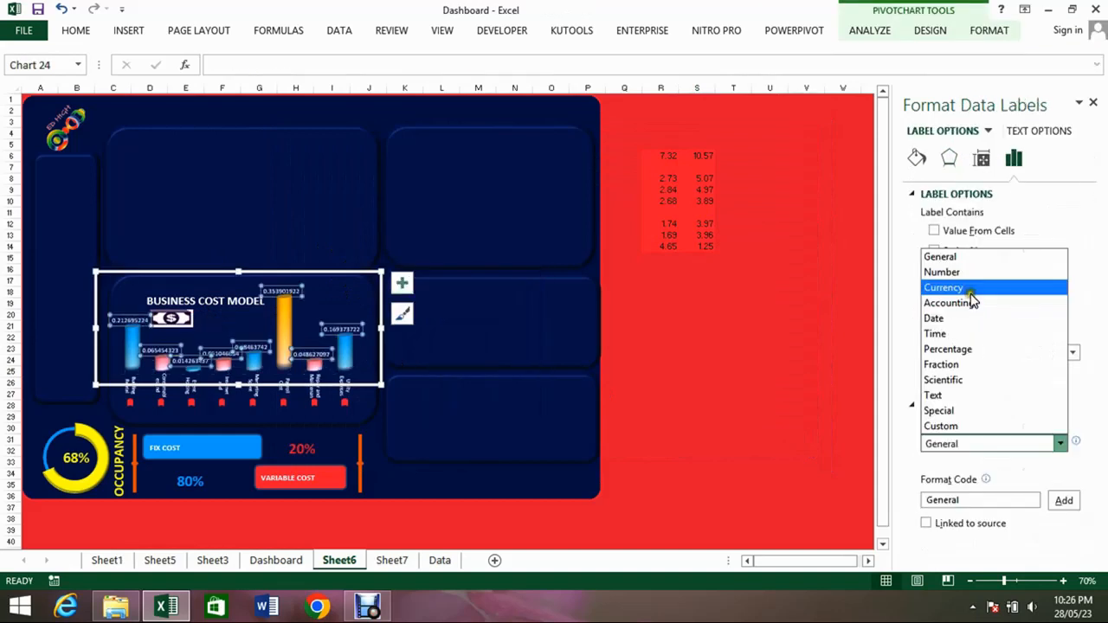
Set the chart data labels to the Percentage number format and clear the decimal places value.
{"action": "left_click", "coordinate": [966, 349]}
{"action": "left_click", "coordinate": [944, 508]}
{"action": "key", "text": "BackSpace"}
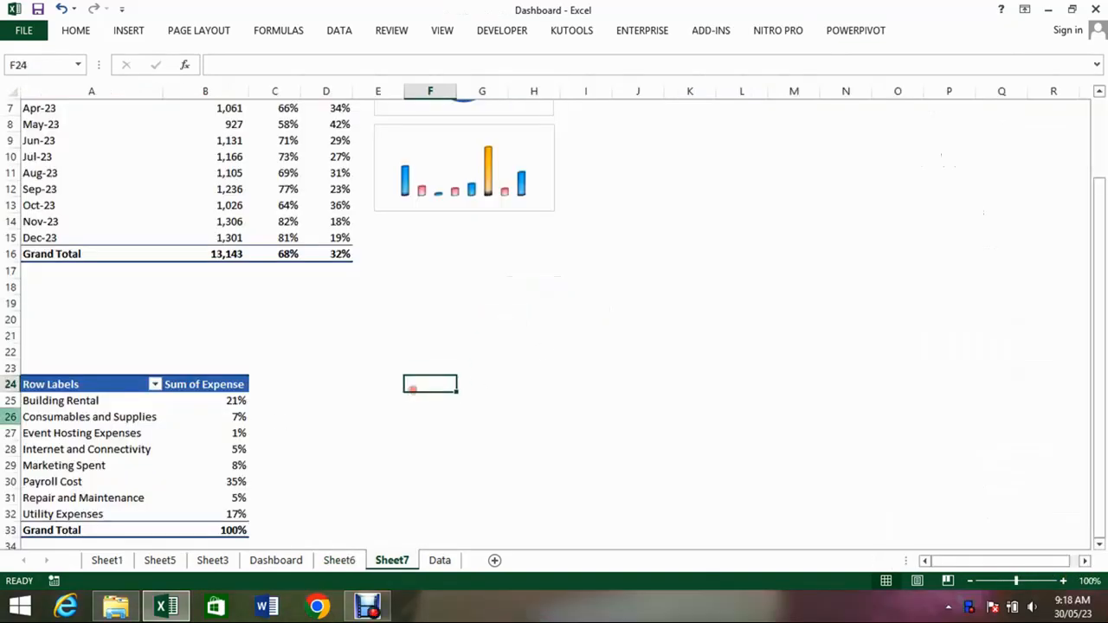
Copy the expense breakdown PivotTable from A24:B33 on Sheet7 and paste it at cell A38.
{"action": "left_click_drag", "start_coordinate": [61, 387], "coordinate": [209, 531]}
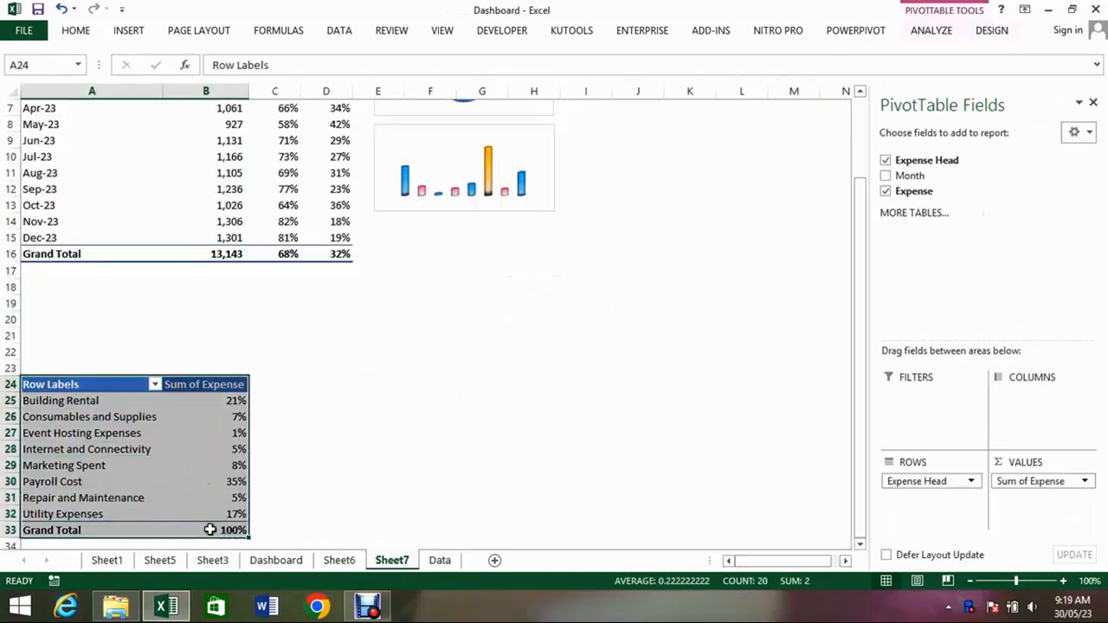
{"action": "key", "text": "ctrl+c"}
{"action": "scroll", "coordinate": [112, 425], "scroll_direction": "down", "scroll_amount": 6}
{"action": "left_click_drag", "start_coordinate": [34, 336], "coordinate": [35, 317]}
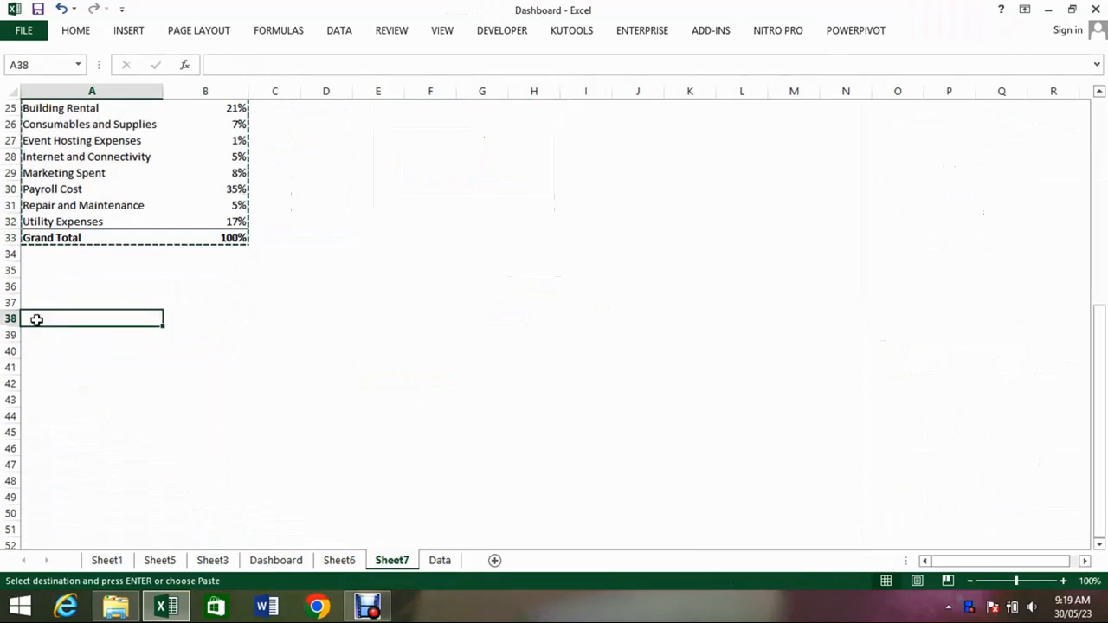
{"action": "key", "text": "ctrl+v"}
Replace the Expense Head field with Month in the rows of the copied PivotTable.
{"action": "left_click", "coordinate": [177, 370]}
{"action": "left_click", "coordinate": [886, 160]}
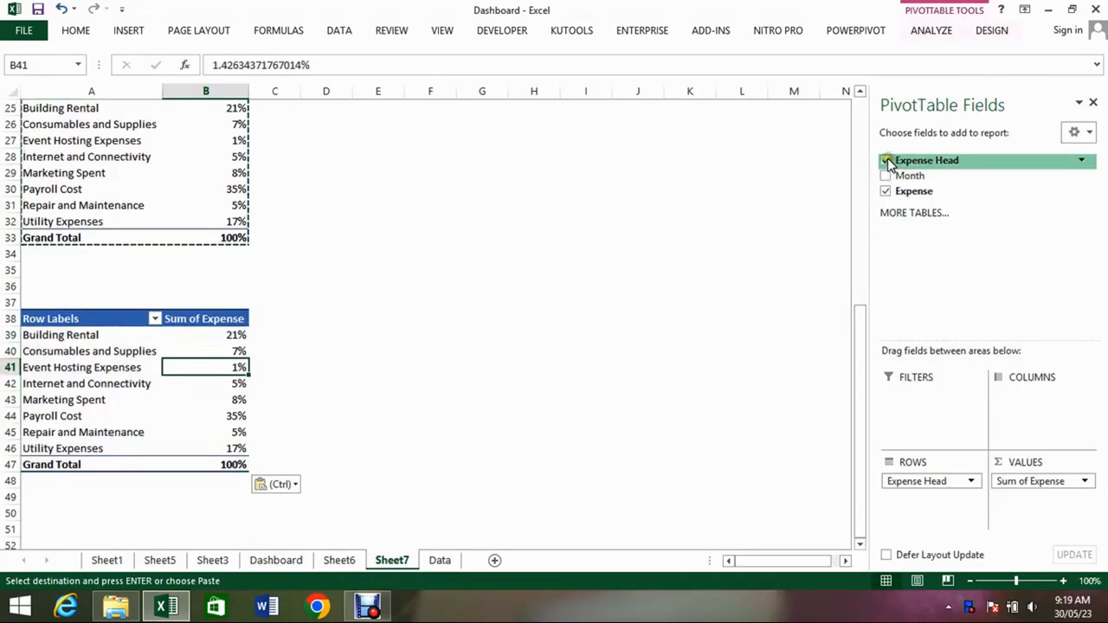
{"action": "left_click", "coordinate": [886, 176]}
Create a PivotTable from the service offering table Table1 on the Data sheet, placed in the existing worksheet at Sheet7!$A$55.
{"action": "left_click", "coordinate": [440, 560]}
{"action": "left_click", "coordinate": [236, 320]}
{"action": "key", "text": "ctrl+Left"}
{"action": "key", "text": "ctrl+Up"}
{"action": "key", "text": "ctrl+shift+Right"}
{"action": "key", "text": "ctrl+shift+Down"}
{"action": "left_click", "coordinate": [129, 30]}
{"action": "left_click", "coordinate": [24, 65]}
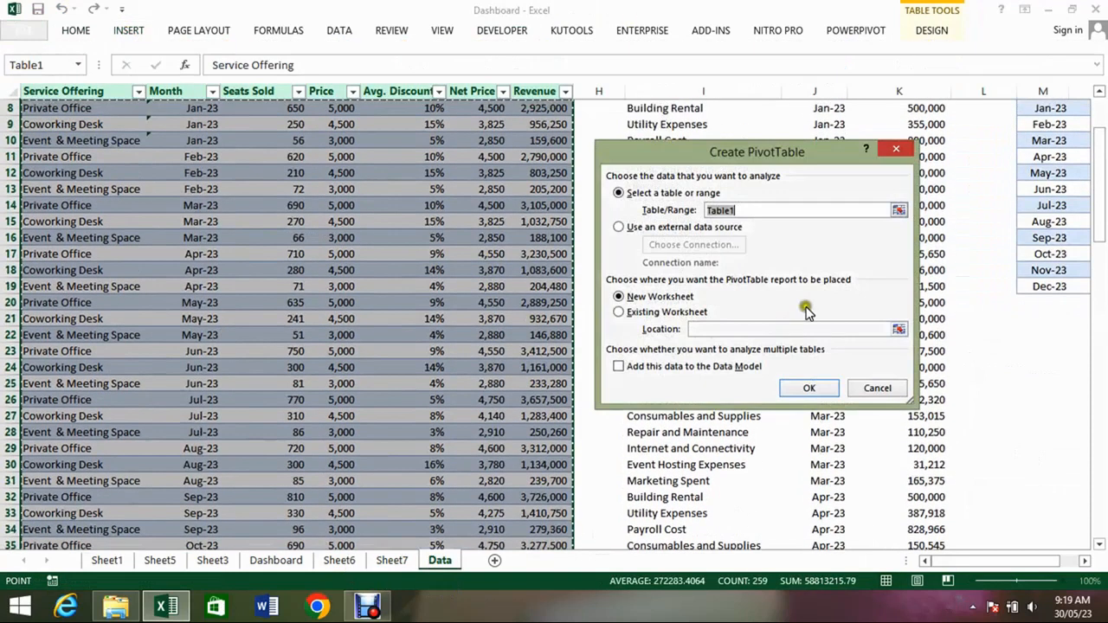
{"action": "left_click", "coordinate": [658, 313]}
{"action": "left_click", "coordinate": [391, 561]}
{"action": "scroll", "coordinate": [264, 424], "scroll_direction": "down", "scroll_amount": 3}
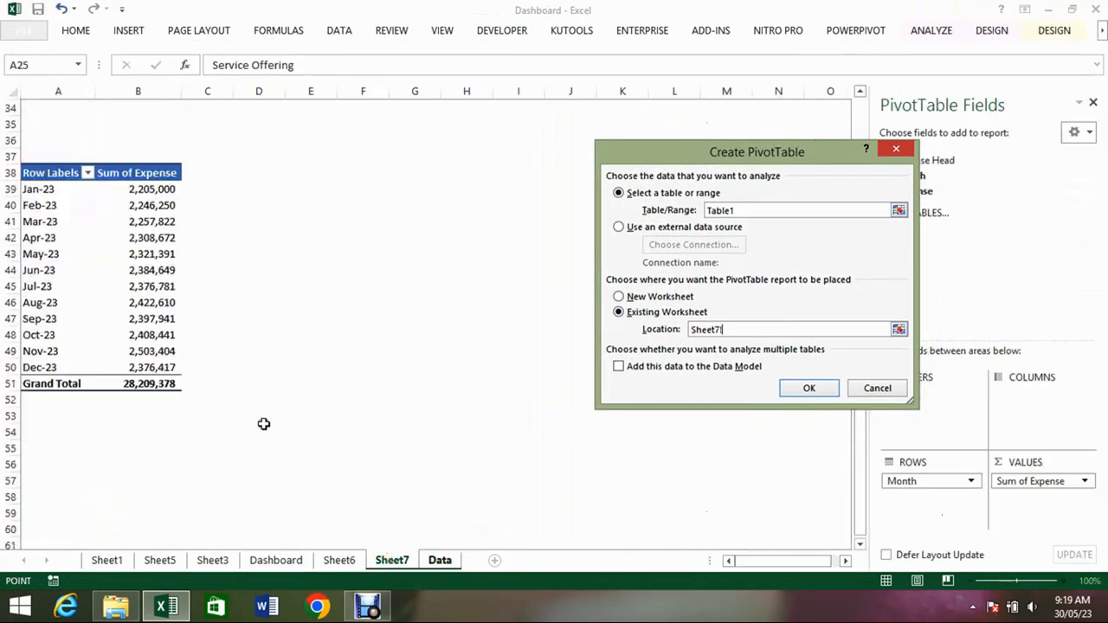
{"action": "left_click", "coordinate": [27, 448]}
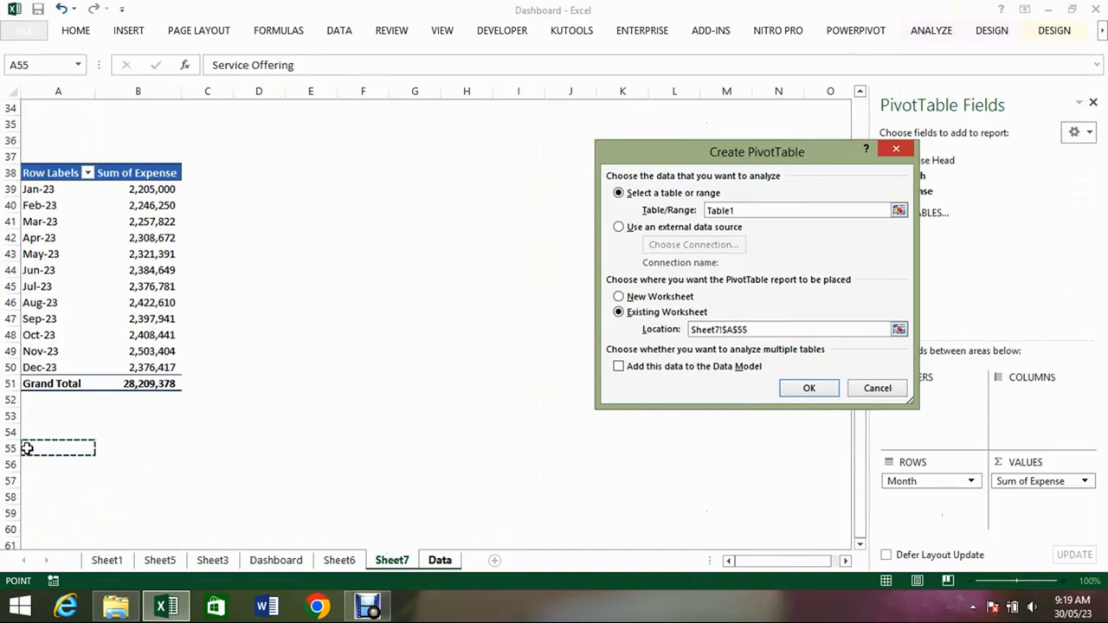
{"action": "key", "text": "Return"}
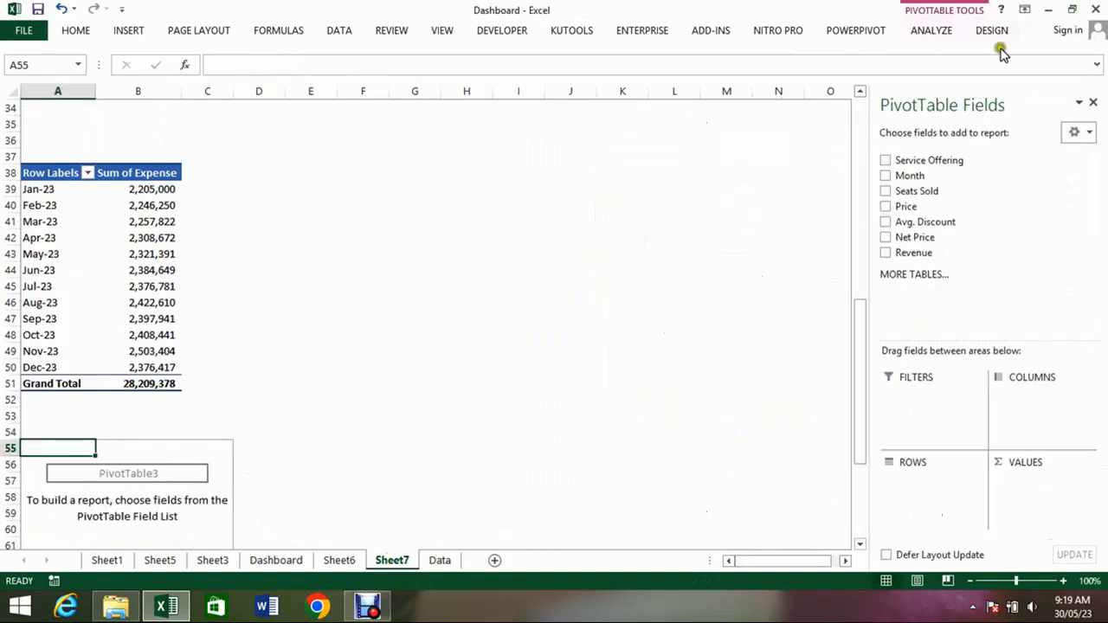
Add Month to the rows and Revenue to the values of the new PivotTable at A55.
{"action": "left_click", "coordinate": [886, 176]}
{"action": "left_click", "coordinate": [886, 253]}
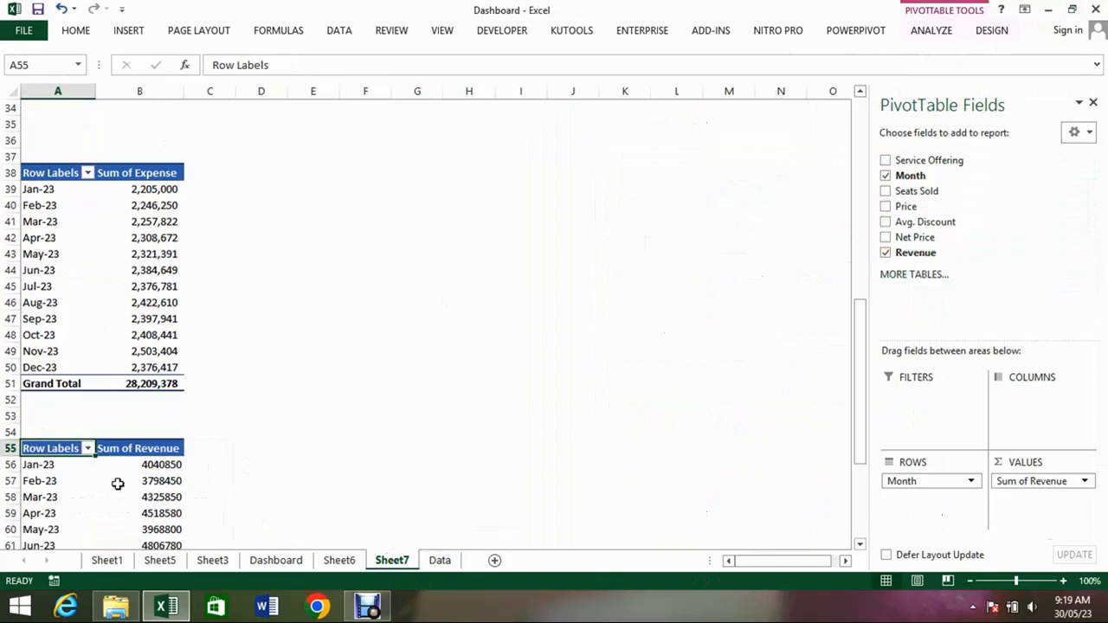
Copy the Sum of Revenue column from B55 downward and paste it at C38 beside the monthly expense PivotTable.
{"action": "scroll", "coordinate": [116, 482], "scroll_direction": "down", "scroll_amount": 2}
{"action": "scroll", "coordinate": [134, 465], "scroll_direction": "up", "scroll_amount": 4}
{"action": "left_click", "coordinate": [242, 284]}
{"action": "left_click", "coordinate": [214, 275]}
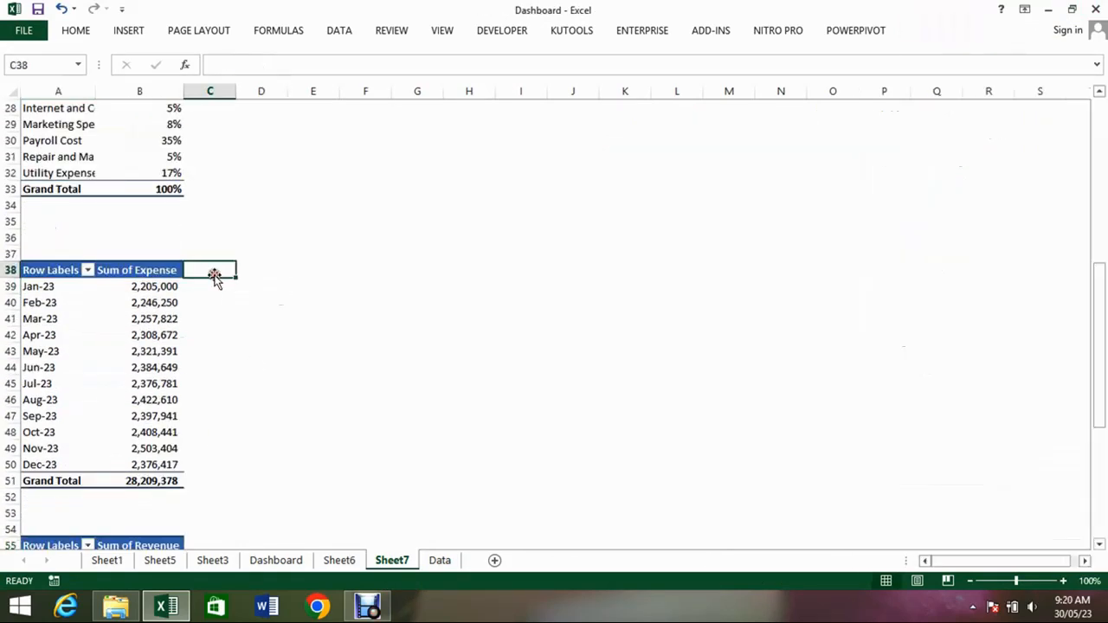
{"action": "scroll", "coordinate": [225, 309], "scroll_direction": "down", "scroll_amount": 4}
{"action": "left_click", "coordinate": [163, 350]}
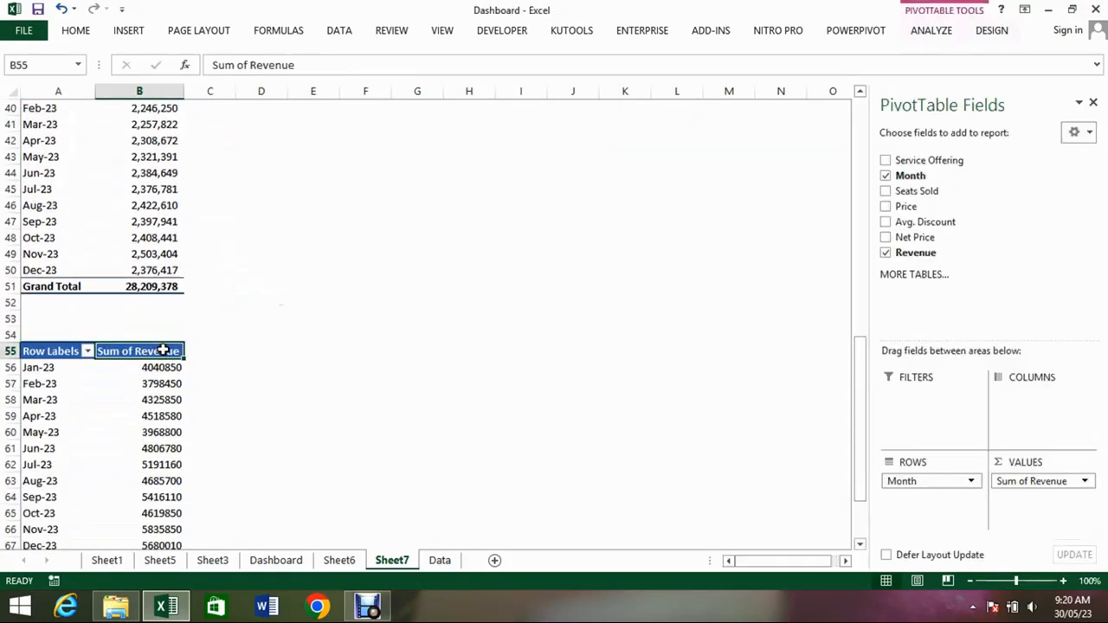
{"action": "key", "text": "ctrl+shift+Down"}
{"action": "key", "text": "ctrl+c"}
{"action": "key", "text": "ctrl+Up"}
{"action": "key", "text": "ctrl+Up"}
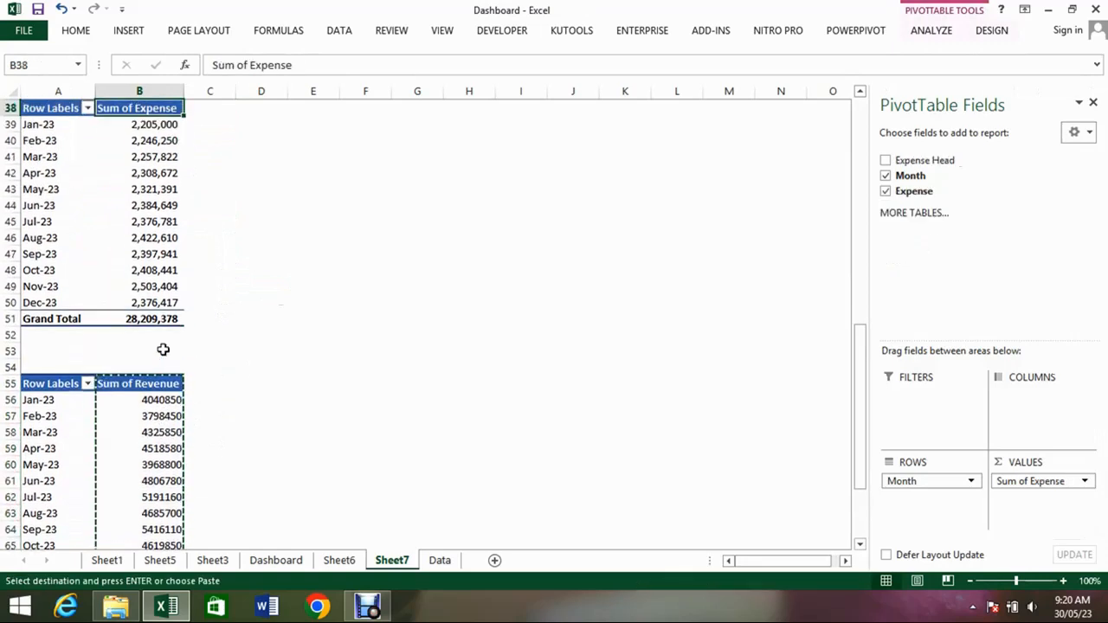
{"action": "key", "text": "Right"}
{"action": "key", "text": "ctrl+v"}
Insert an empty 2-D stacked line chart on Sheet7 for the monthly expense and revenue data.
{"action": "key", "text": "Down"}
{"action": "key", "text": "Left"}
{"action": "key", "text": "ctrl+shift+Down"}
{"action": "key", "text": "shift+Right"}
{"action": "left_click", "coordinate": [128, 30]}
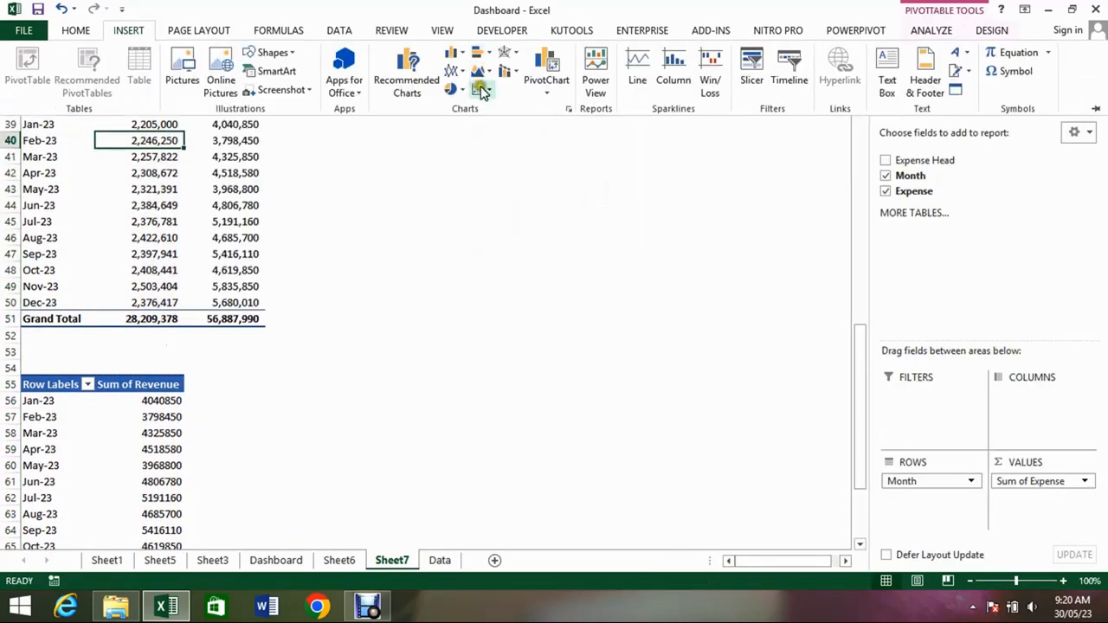
{"action": "left_click", "coordinate": [455, 70]}
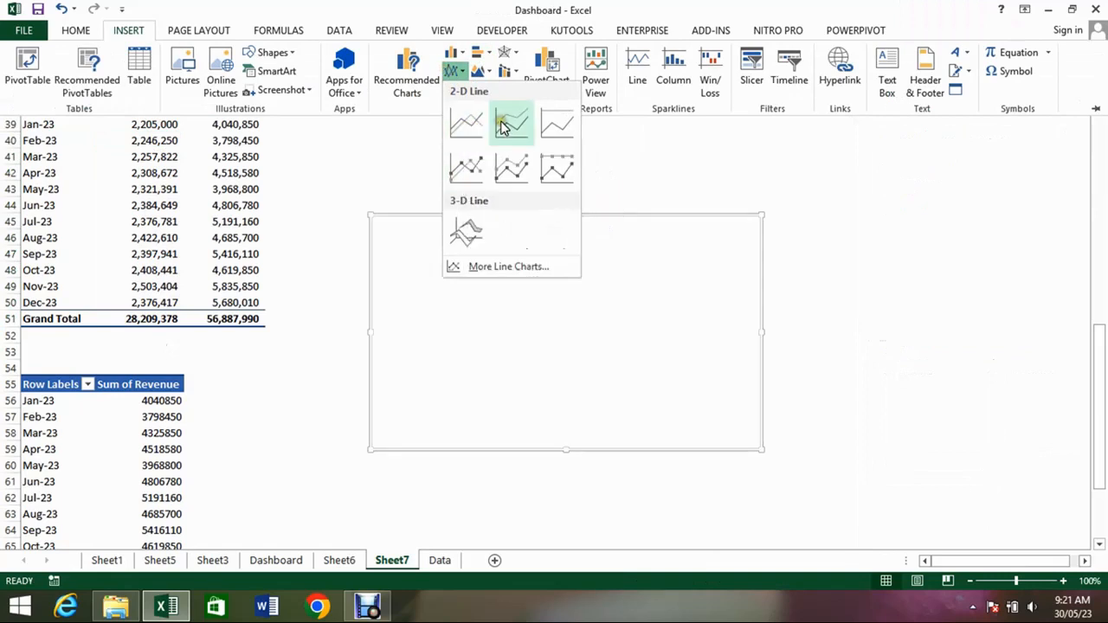
{"action": "left_click", "coordinate": [503, 125]}
Add a series named Revenue to the line chart with values from Sheet7!$C$39:$C$50.
{"action": "left_click", "coordinate": [866, 32]}
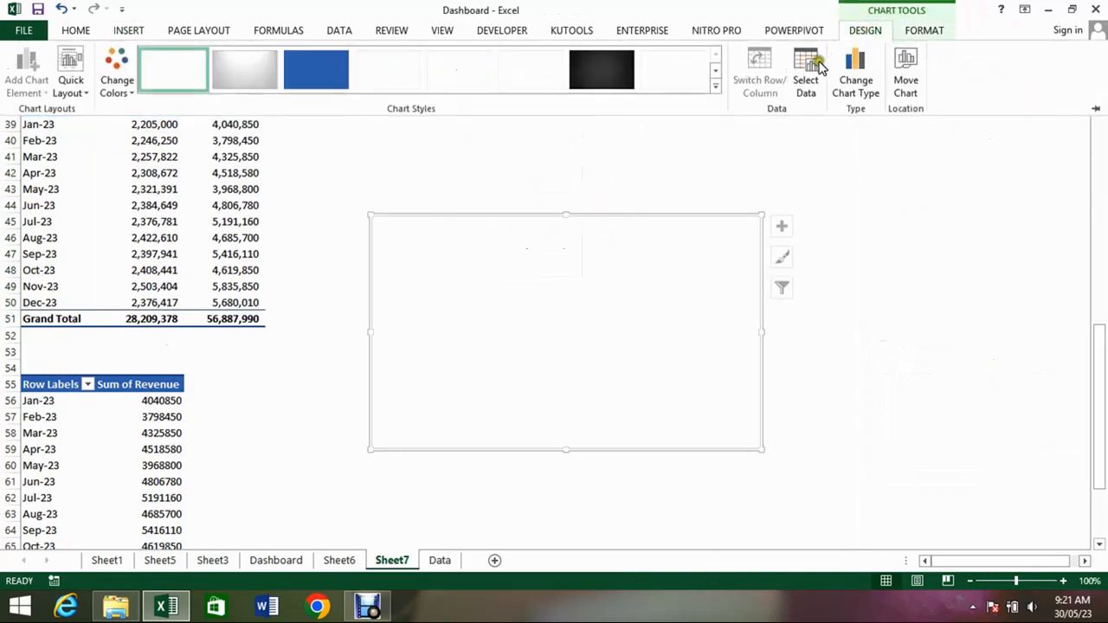
{"action": "left_click", "coordinate": [807, 74]}
{"action": "left_click", "coordinate": [565, 303]}
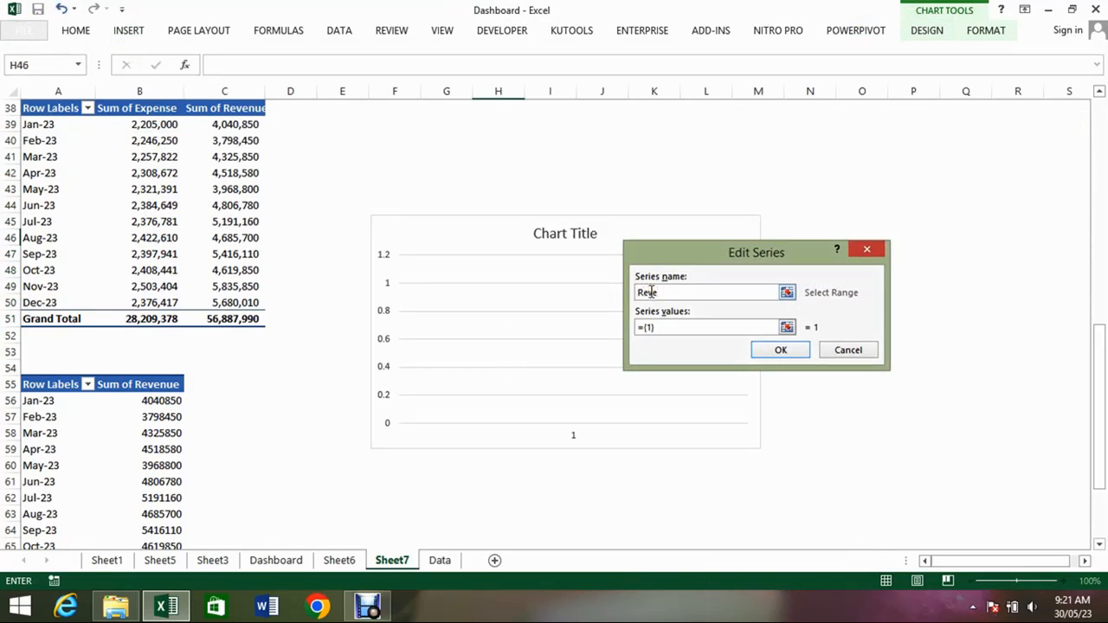
{"action": "left_click", "coordinate": [650, 328]}
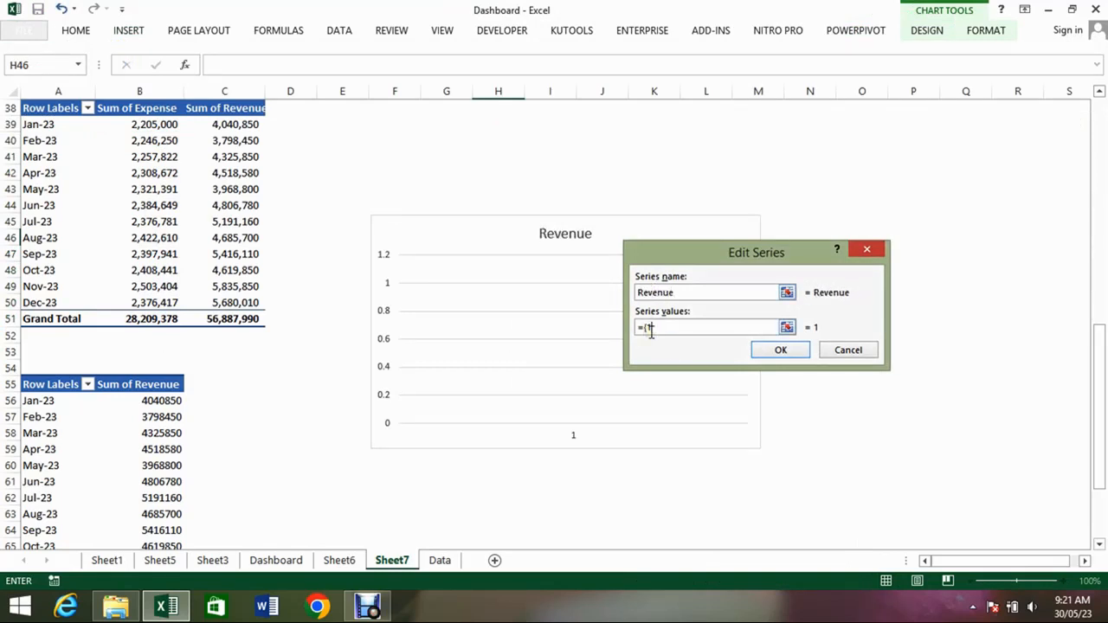
{"action": "left_click_drag", "start_coordinate": [230, 124], "coordinate": [225, 302]}
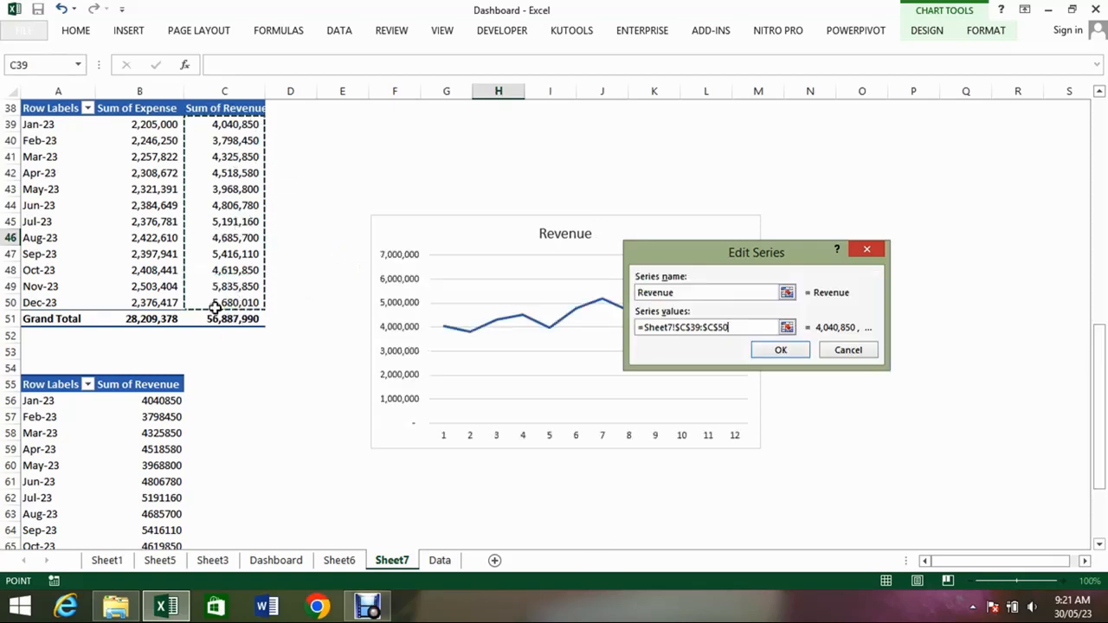
{"action": "left_click", "coordinate": [771, 350]}
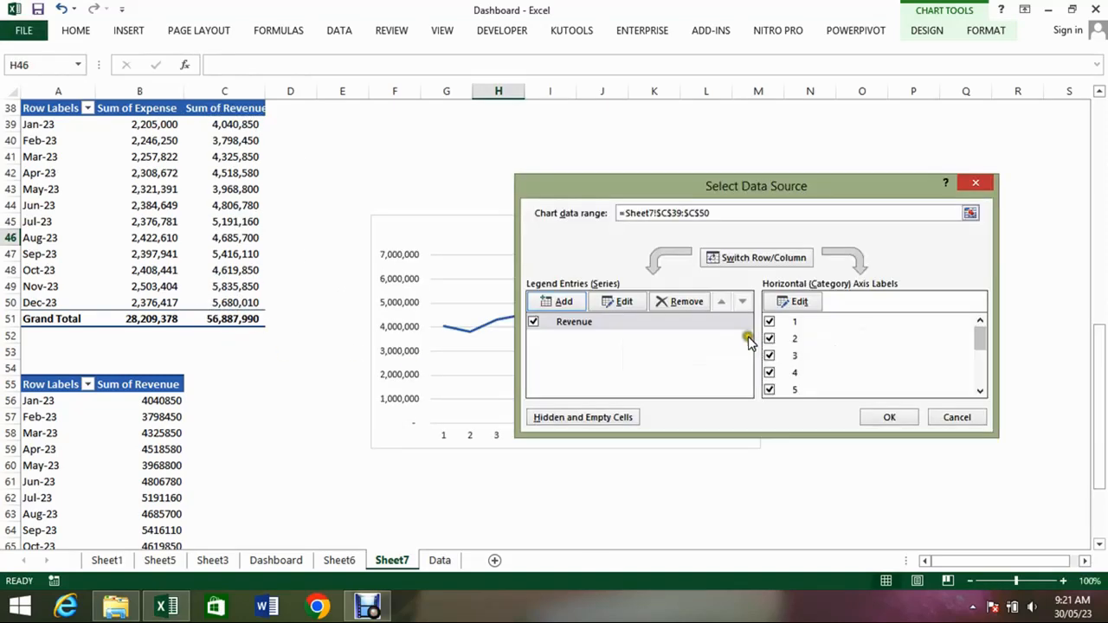
Add a second series named Expense to the chart with values from Sheet7!$B$39:$B$50.
{"action": "left_click", "coordinate": [563, 301]}
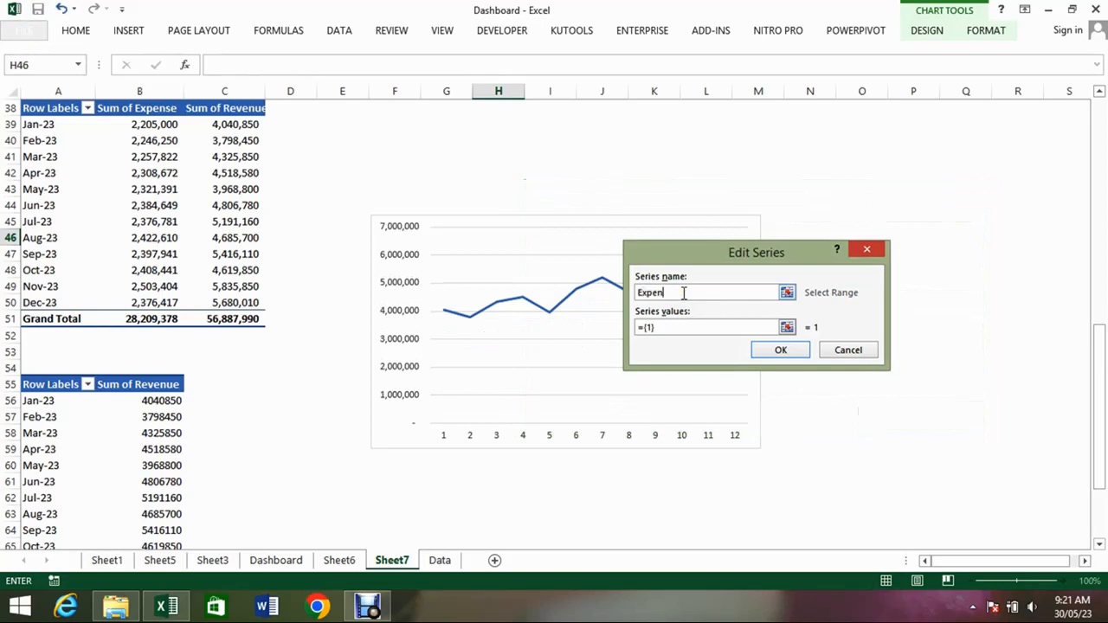
{"action": "left_click", "coordinate": [678, 327]}
{"action": "left_click", "coordinate": [168, 126]}
{"action": "left_click_drag", "start_coordinate": [169, 126], "coordinate": [156, 303]}
{"action": "key", "text": "Return"}
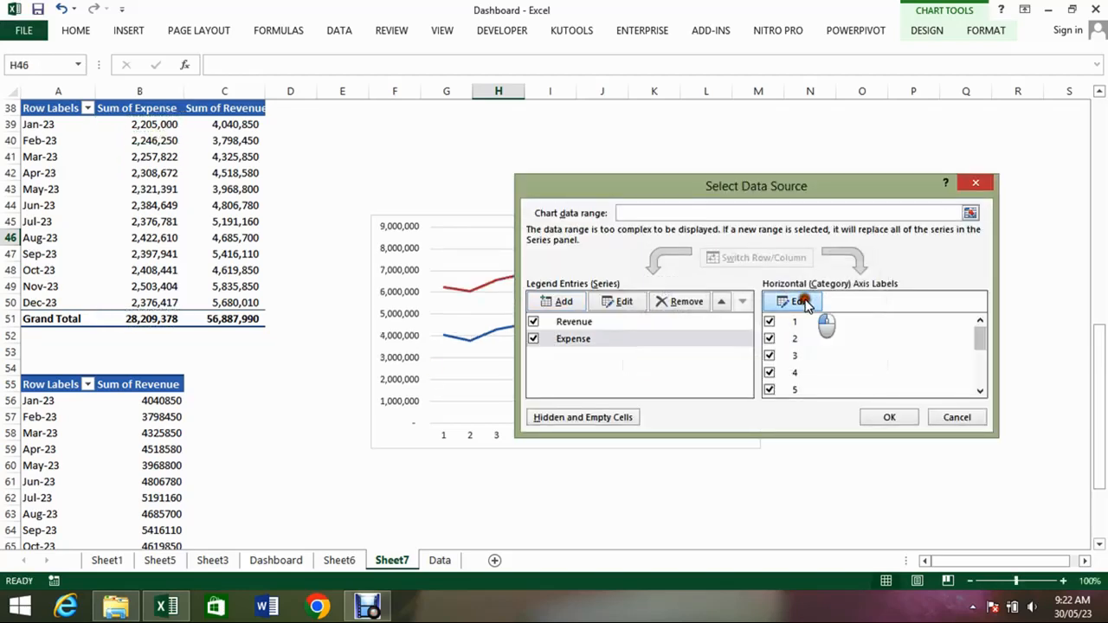
Use the months in A39:A50 as the chart's horizontal axis labels and apply the data source settings.
{"action": "left_click", "coordinate": [803, 303]}
{"action": "left_click_drag", "start_coordinate": [51, 126], "coordinate": [52, 303]}
{"action": "left_click", "coordinate": [780, 334]}
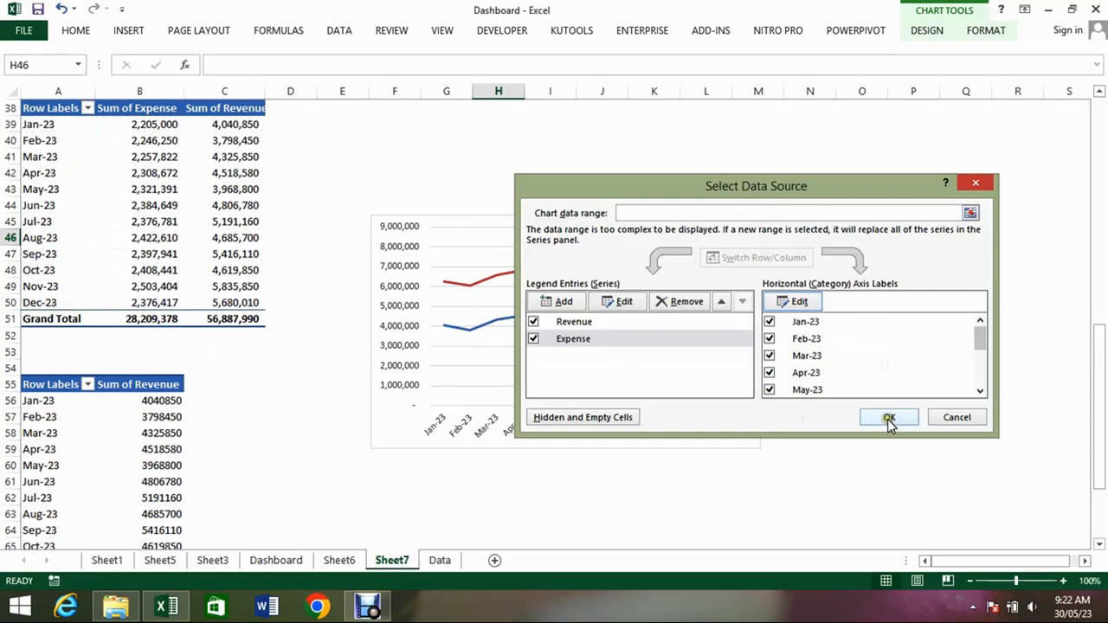
{"action": "left_click", "coordinate": [889, 419]}
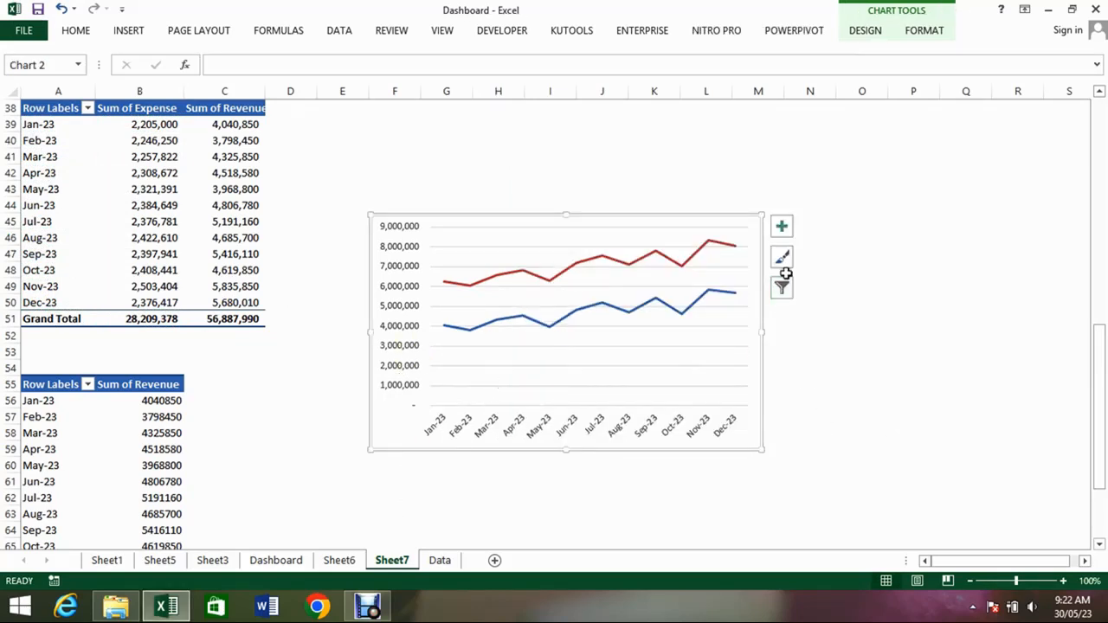
Add primary minor horizontal and vertical gridlines to the chart and turn off the primary major horizontal gridlines.
{"action": "left_click", "coordinate": [781, 227]}
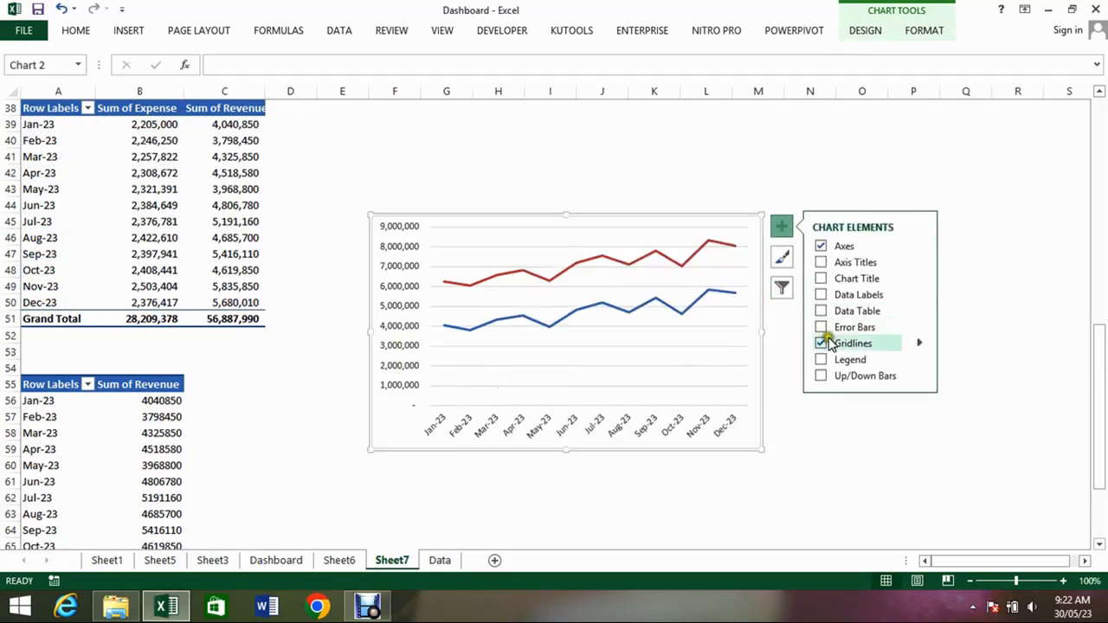
{"action": "left_click", "coordinate": [919, 342]}
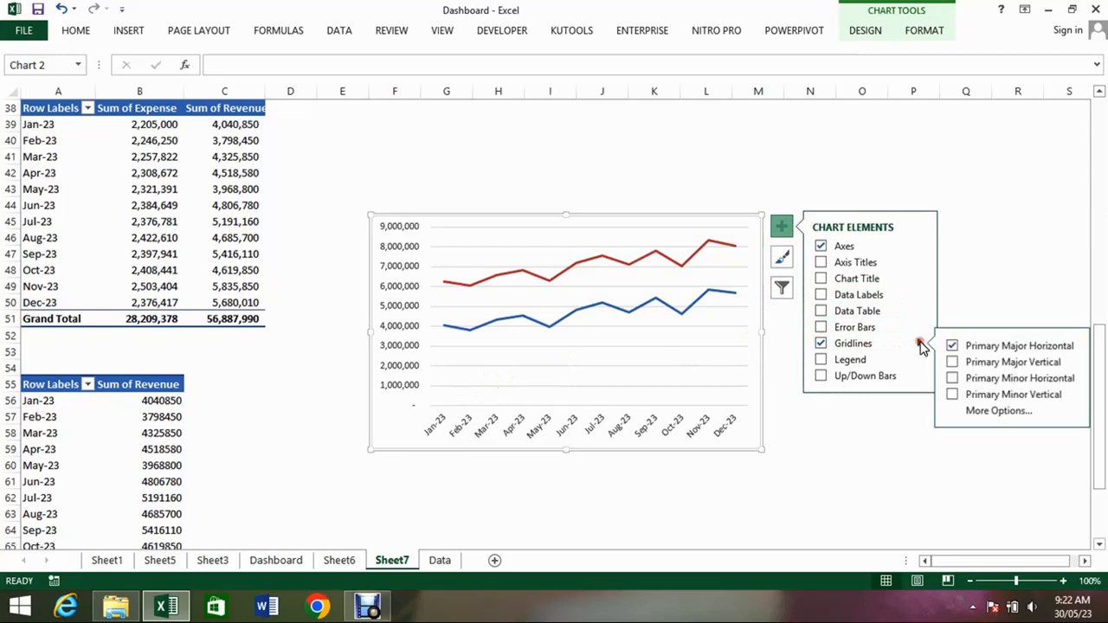
{"action": "left_click", "coordinate": [953, 381]}
{"action": "left_click", "coordinate": [953, 395]}
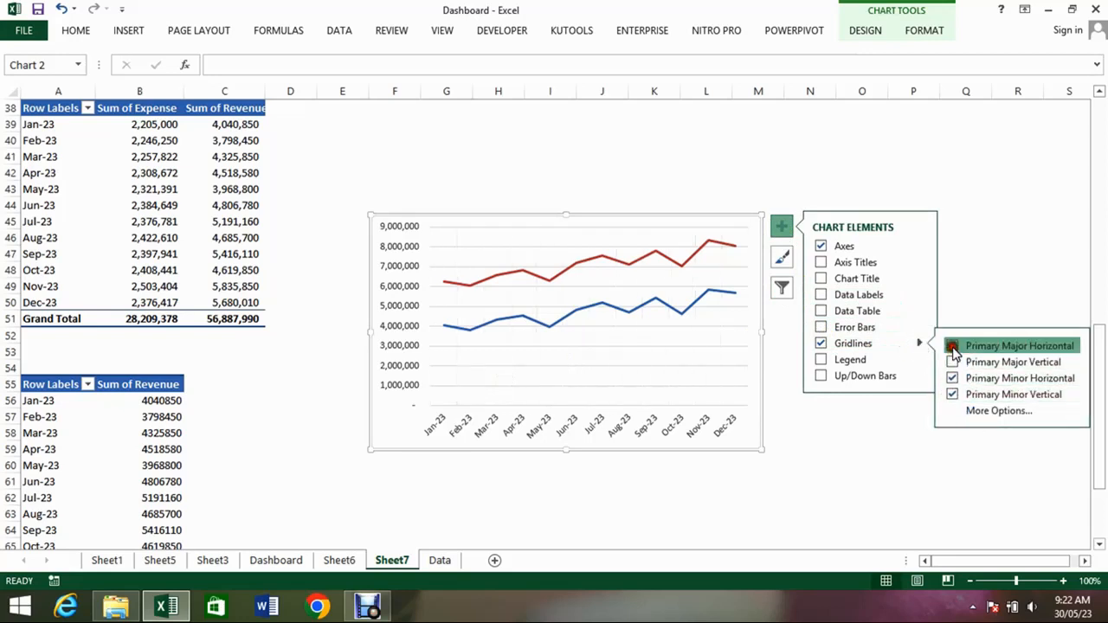
{"action": "left_click", "coordinate": [952, 347]}
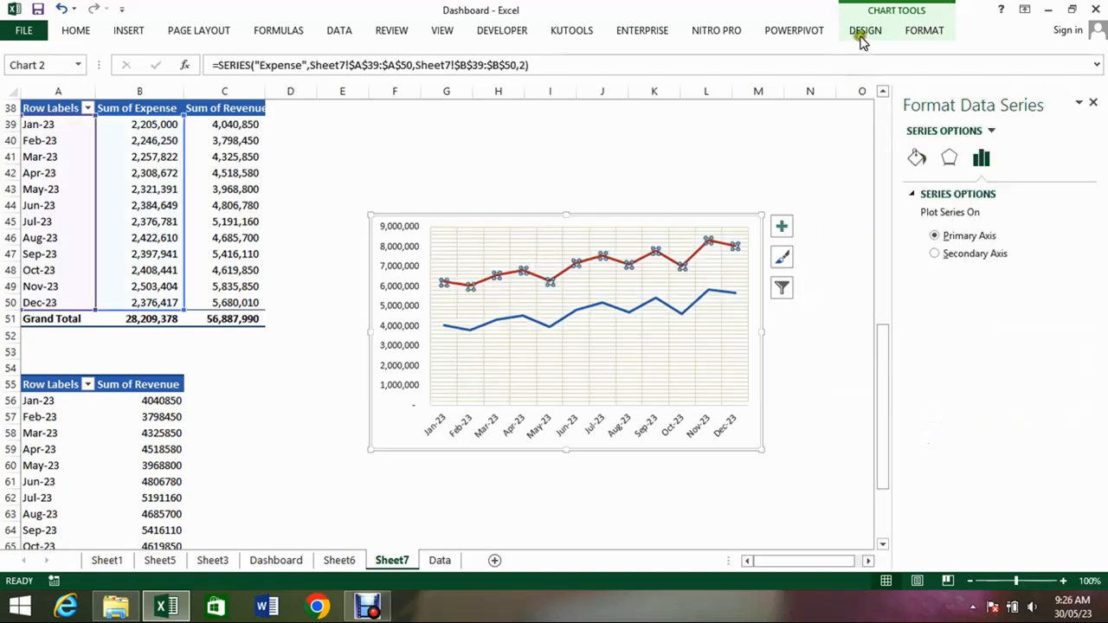
Change the chart type from Stacked Line to the plain Line type.
{"action": "left_click", "coordinate": [863, 32]}
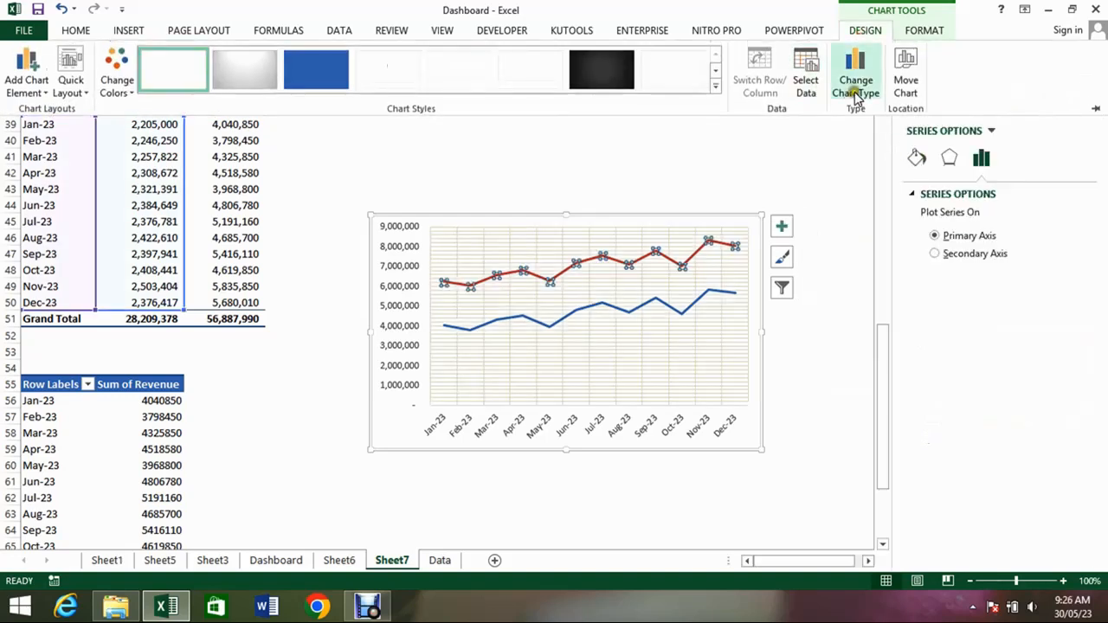
{"action": "left_click", "coordinate": [857, 86]}
{"action": "left_click", "coordinate": [616, 152]}
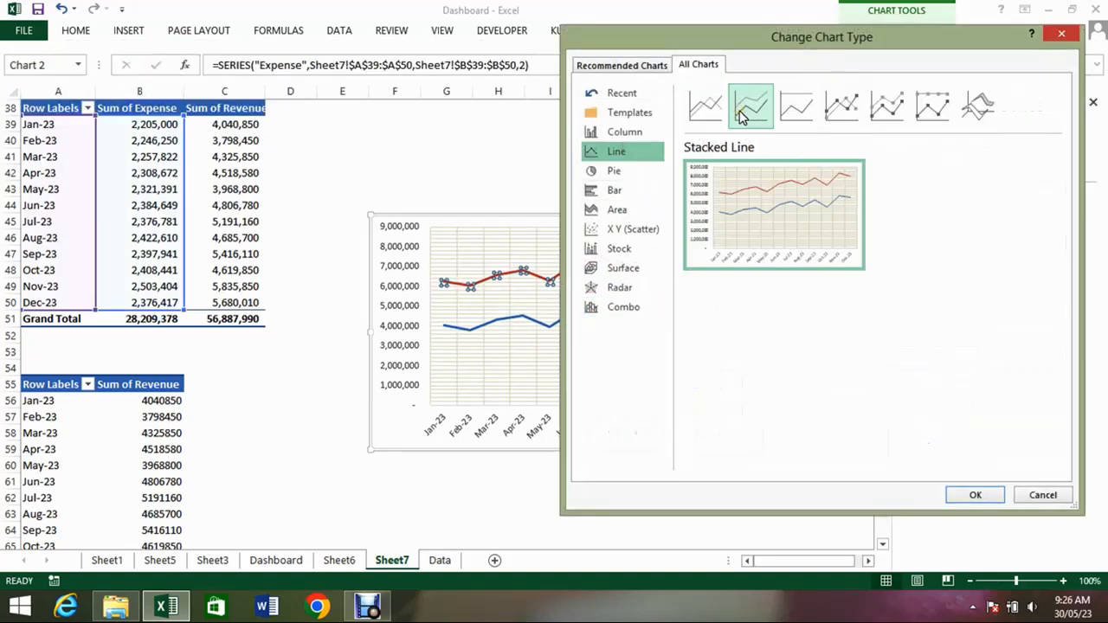
{"action": "double_click", "coordinate": [709, 121]}
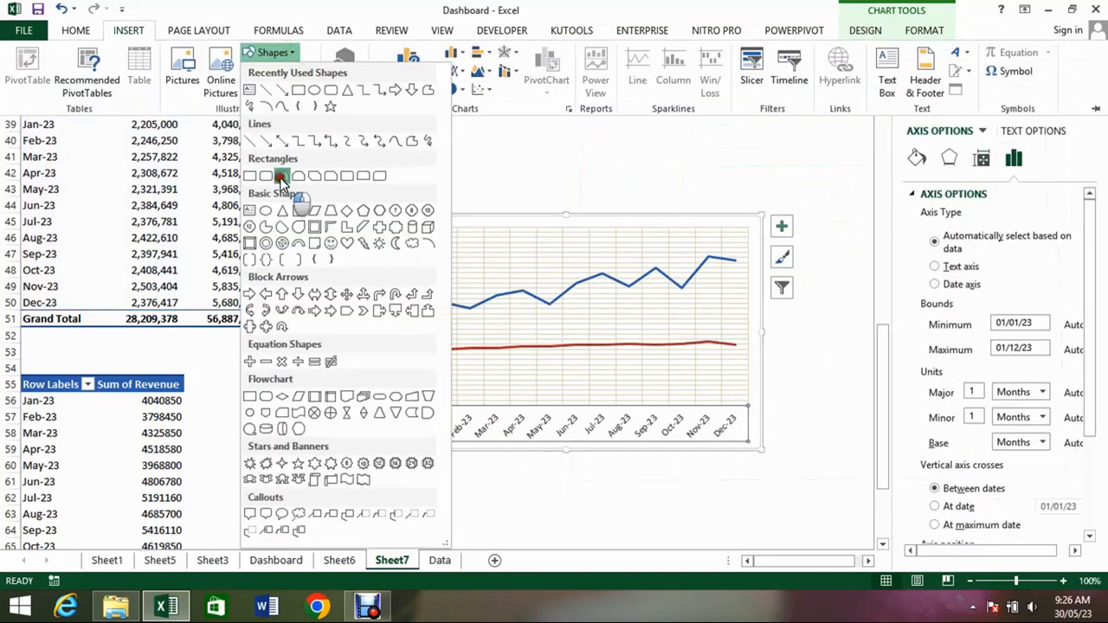
Draw a snip single corner rectangle labelled Cost below the expense line and place a copy labelled Revenue above the revenue line.
{"action": "left_click", "coordinate": [283, 175]}
{"action": "left_click_drag", "start_coordinate": [435, 372], "coordinate": [497, 398]}
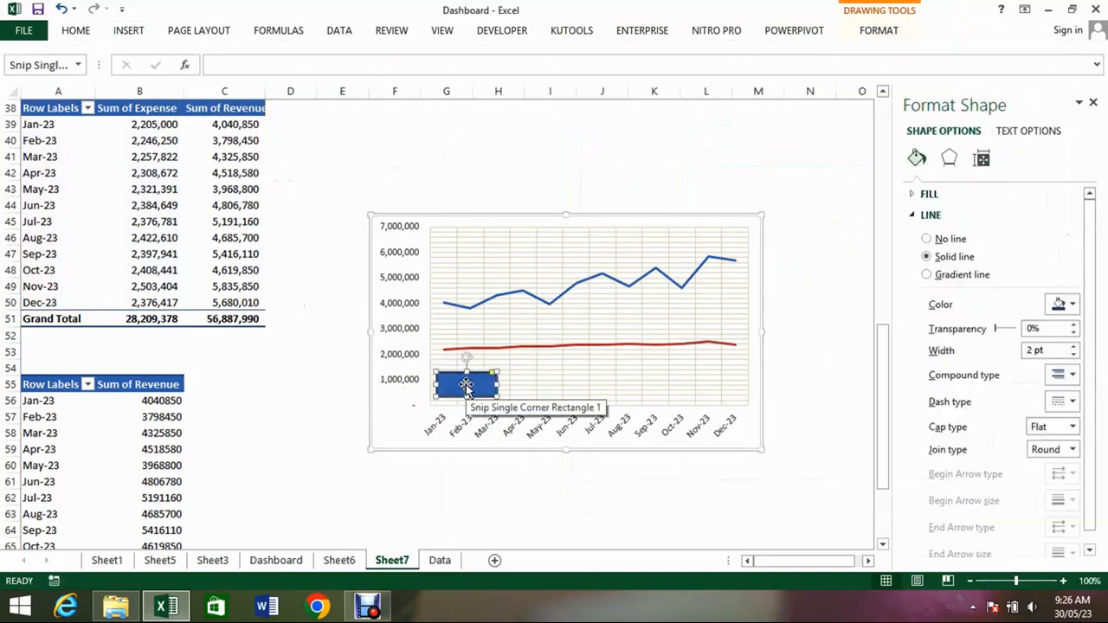
{"action": "left_click_drag", "start_coordinate": [474, 374], "coordinate": [471, 251]}
{"action": "type", "text": "Revenue"}
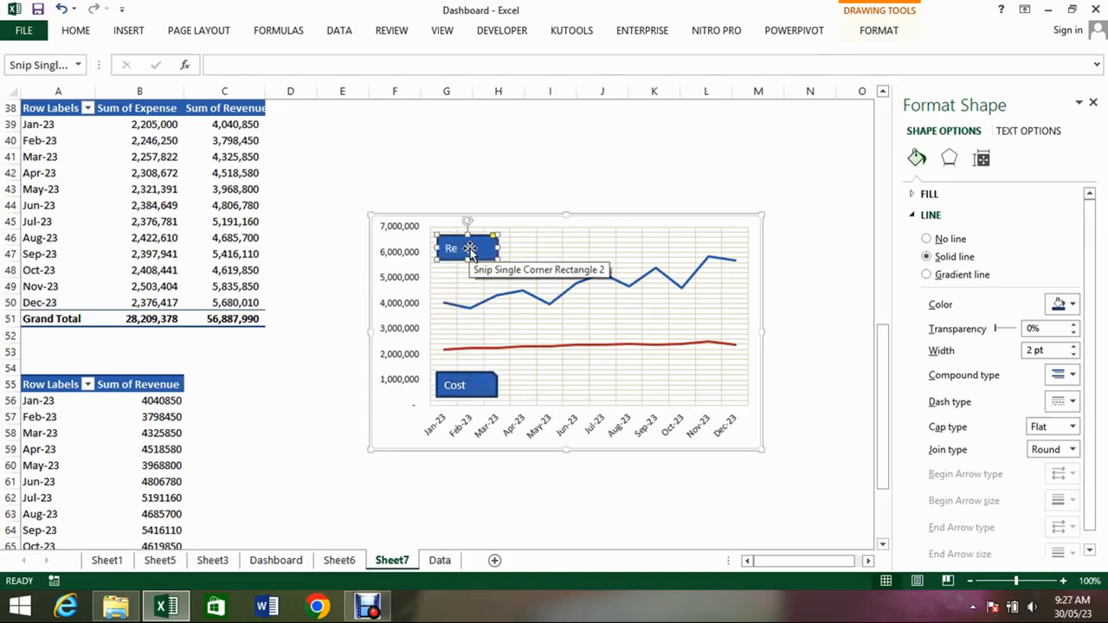
Recolour the Revenue line red and the Expense line orange.
{"action": "left_click", "coordinate": [465, 308]}
{"action": "left_click", "coordinate": [470, 71]}
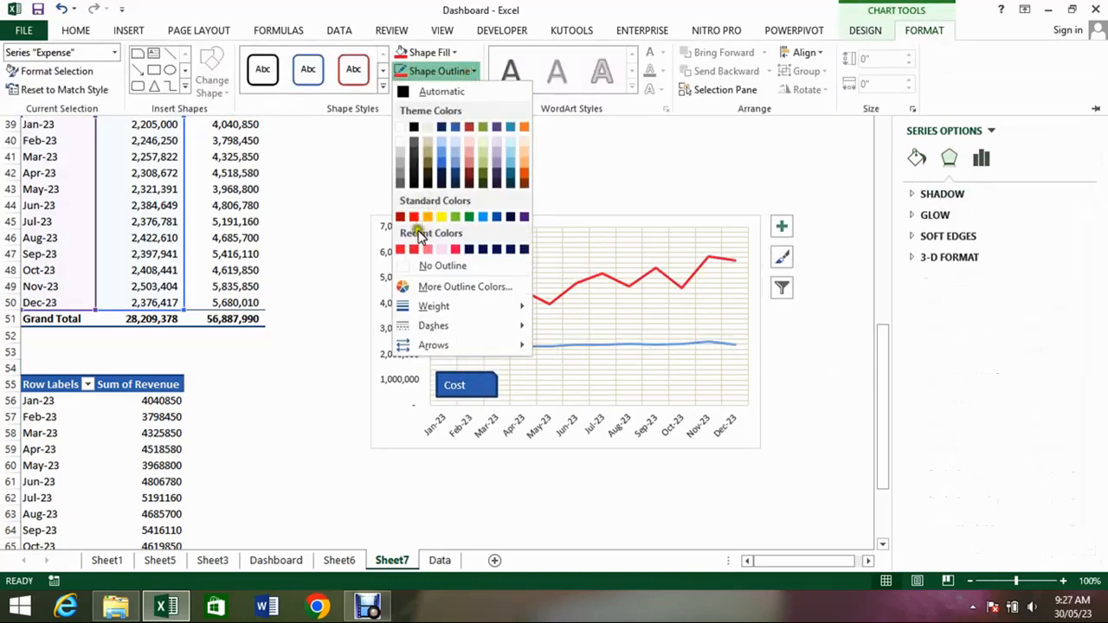
{"action": "left_click", "coordinate": [436, 218]}
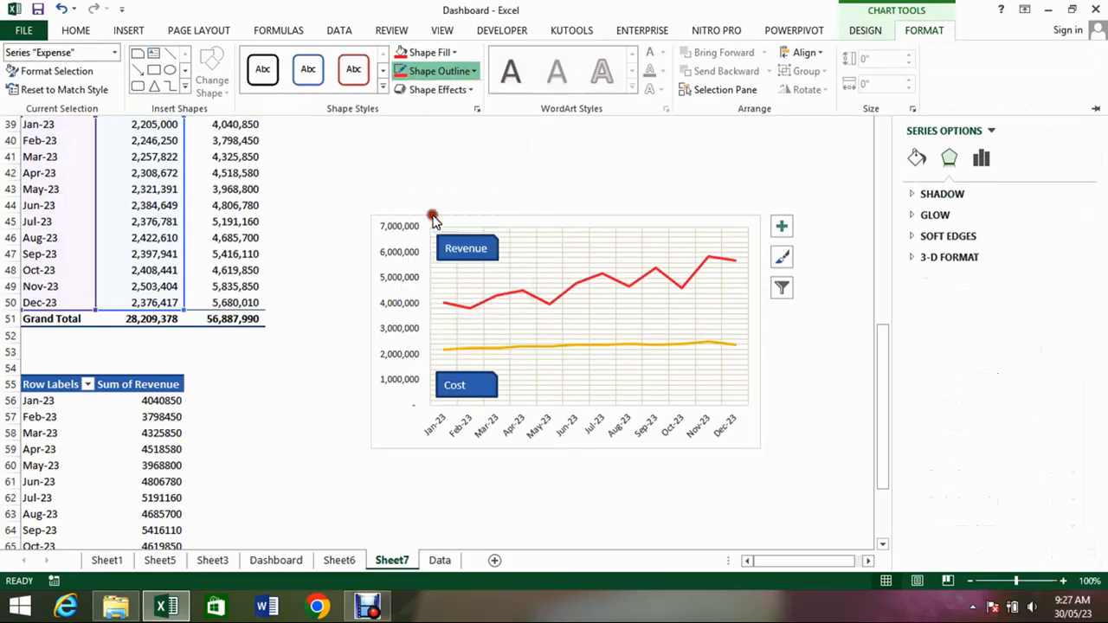
Give the Cost label an orange fill and the Revenue label a red fill, both without an outline.
{"action": "left_click", "coordinate": [465, 383]}
{"action": "left_click", "coordinate": [459, 384]}
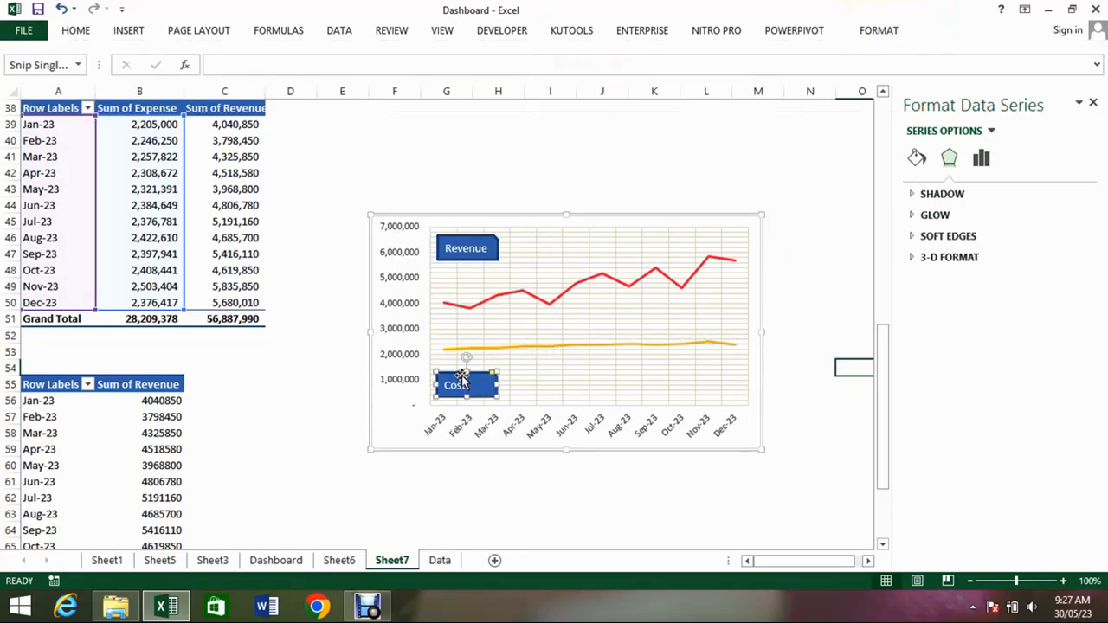
{"action": "left_click", "coordinate": [873, 35]}
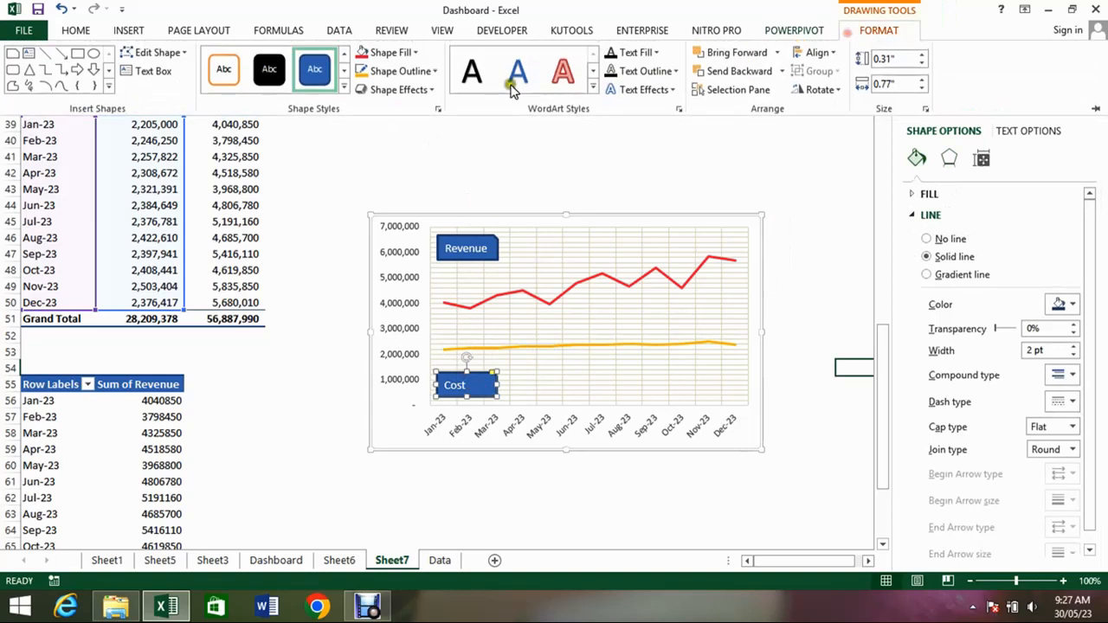
{"action": "left_click", "coordinate": [412, 52]}
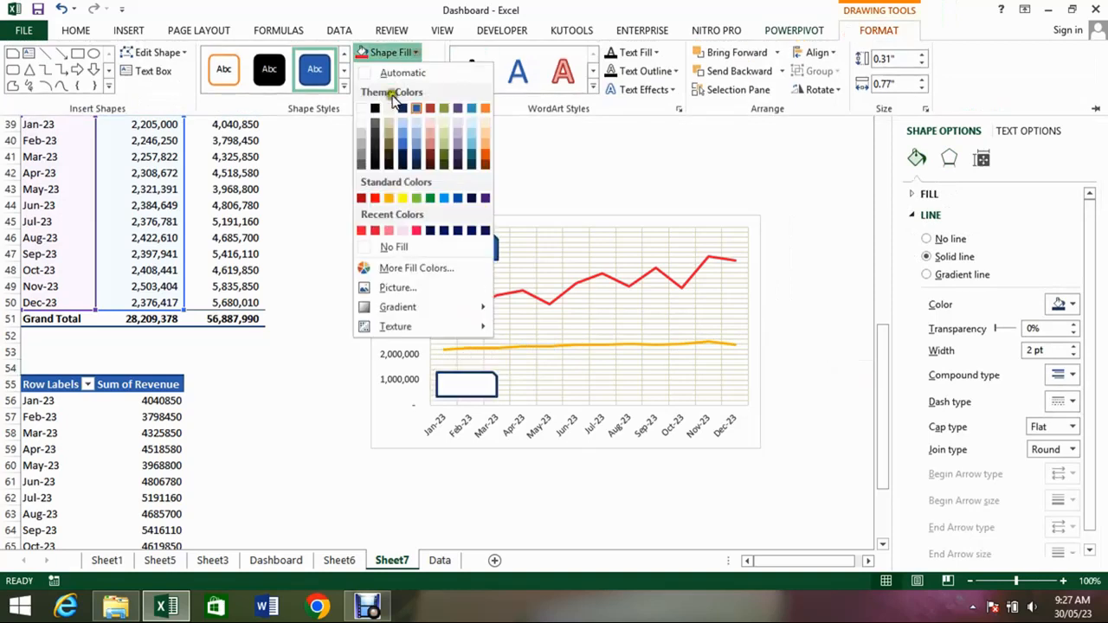
{"action": "left_click", "coordinate": [389, 197]}
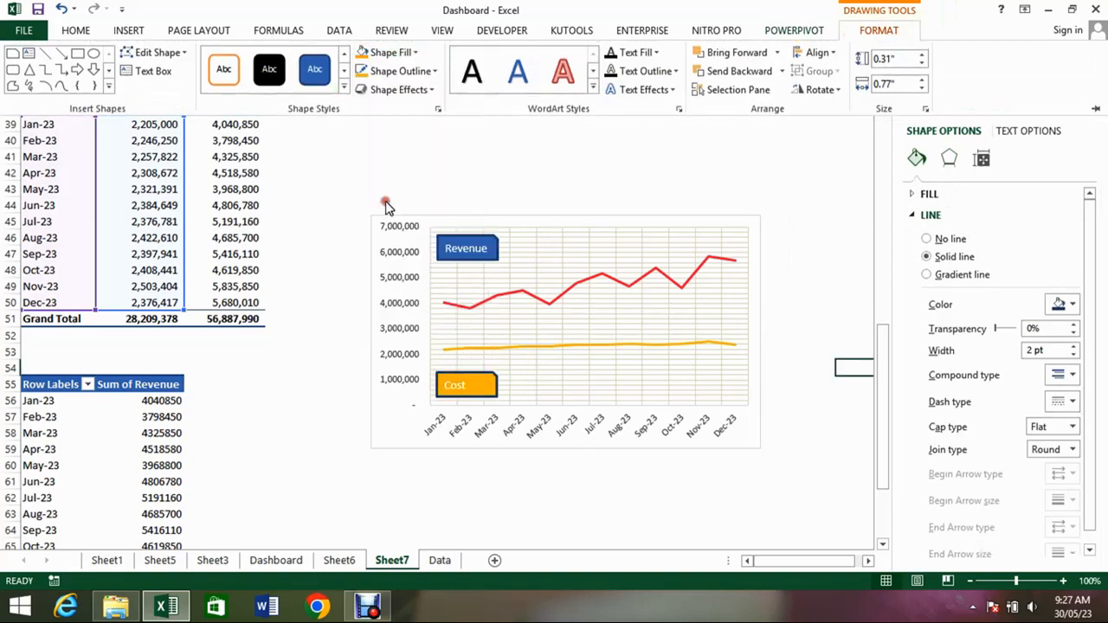
{"action": "left_click", "coordinate": [435, 73]}
{"action": "left_click", "coordinate": [438, 266]}
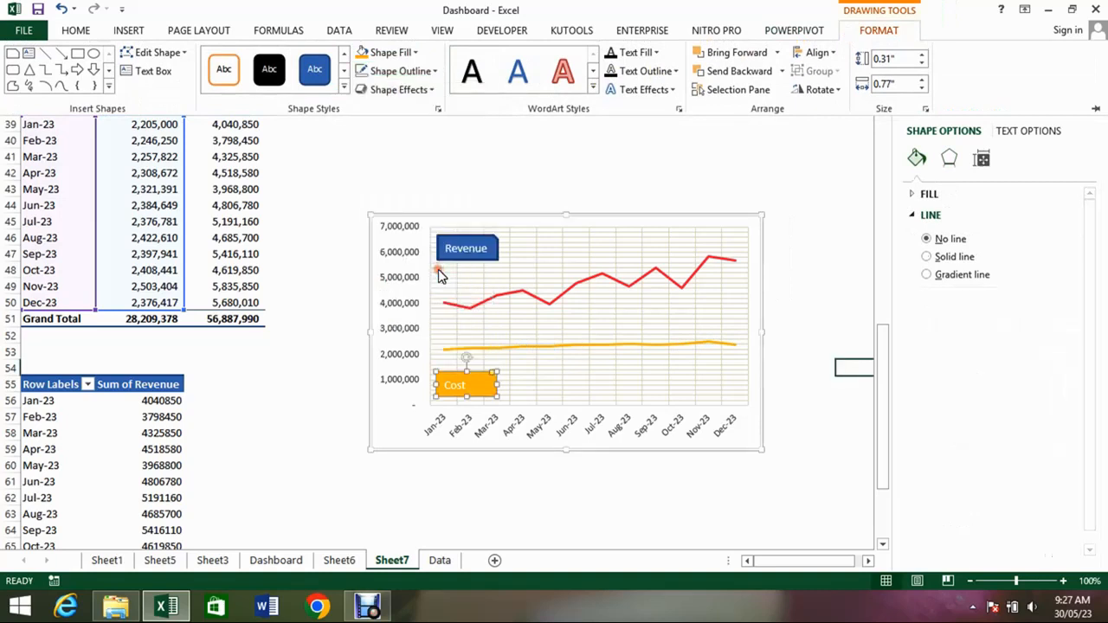
{"action": "left_click", "coordinate": [475, 249]}
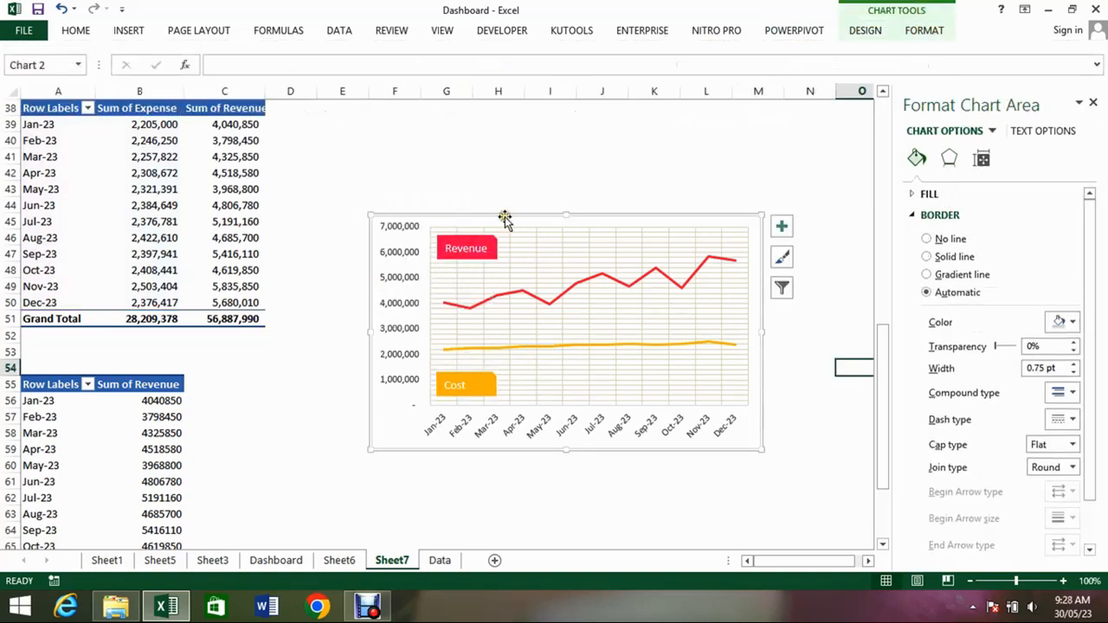
Paste the revenue and cost line chart onto Sheet6 and set its fill to No Fill.
{"action": "left_click", "coordinate": [346, 565]}
{"action": "key", "text": "ctrl+v"}
{"action": "left_click", "coordinate": [925, 30]}
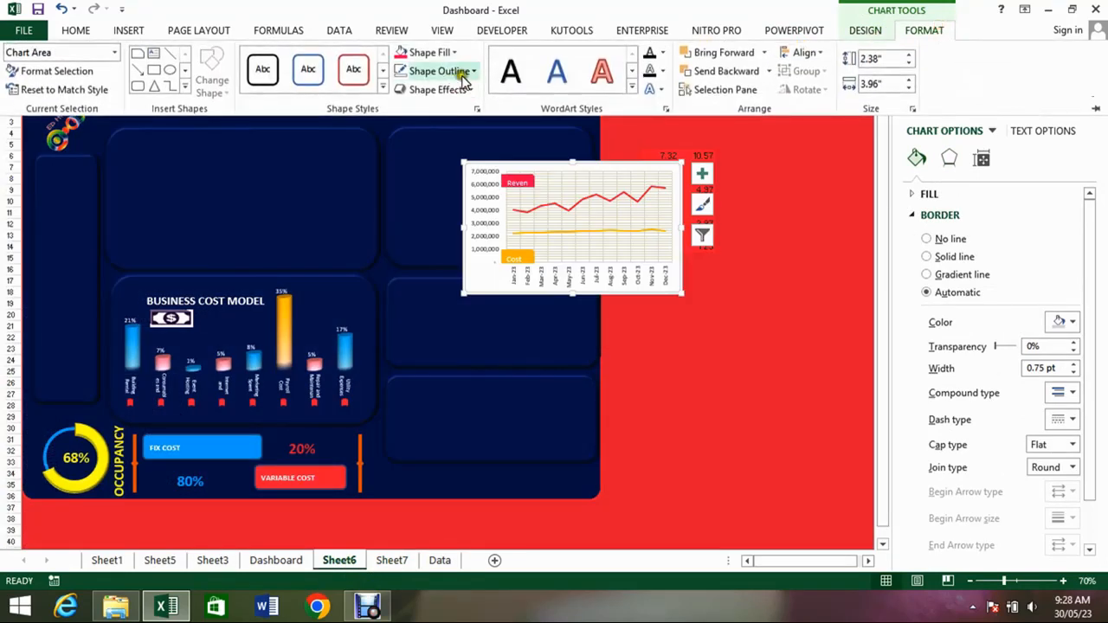
{"action": "left_click", "coordinate": [437, 52]}
{"action": "left_click", "coordinate": [464, 243]}
Move the line chart into the dashboard's upper-right panel and select its Cost label.
{"action": "left_click", "coordinate": [544, 156]}
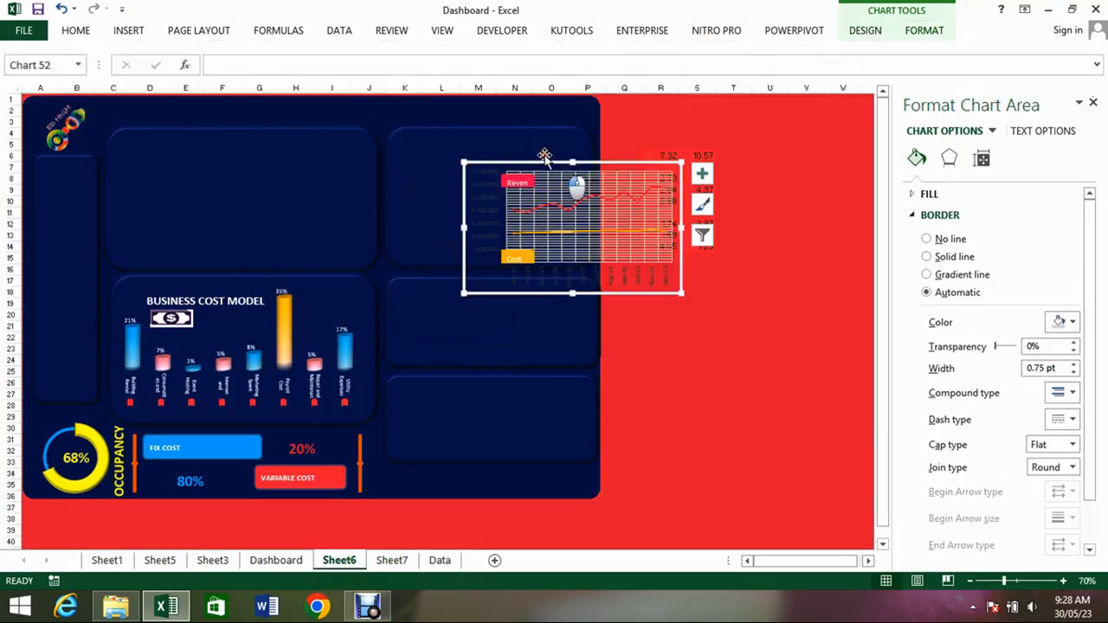
{"action": "left_click_drag", "start_coordinate": [544, 156], "coordinate": [446, 131]}
{"action": "left_click", "coordinate": [433, 226]}
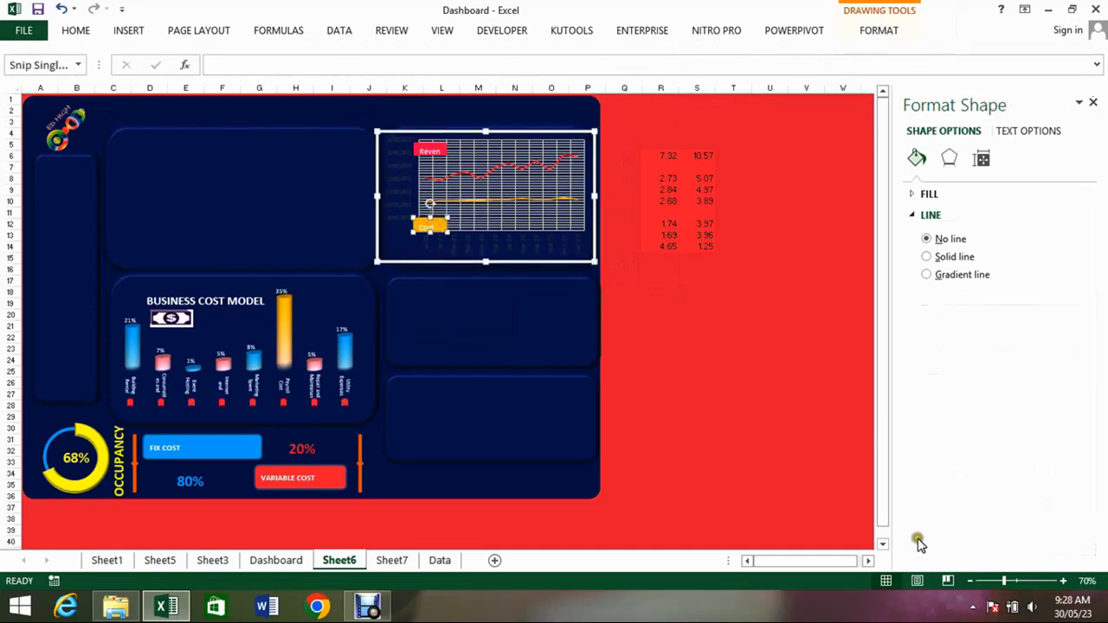
Rotate the month axis labels of the revenue and cost line chart by 270°.
{"action": "left_click", "coordinate": [1065, 582]}
{"action": "left_click", "coordinate": [1065, 582]}
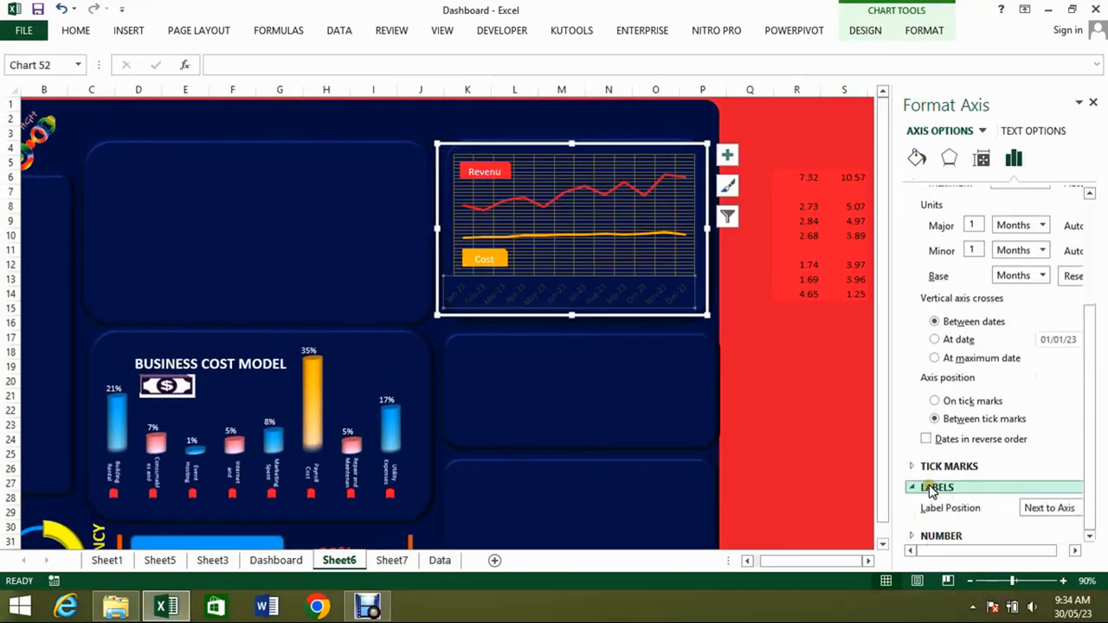
{"action": "left_click", "coordinate": [931, 488]}
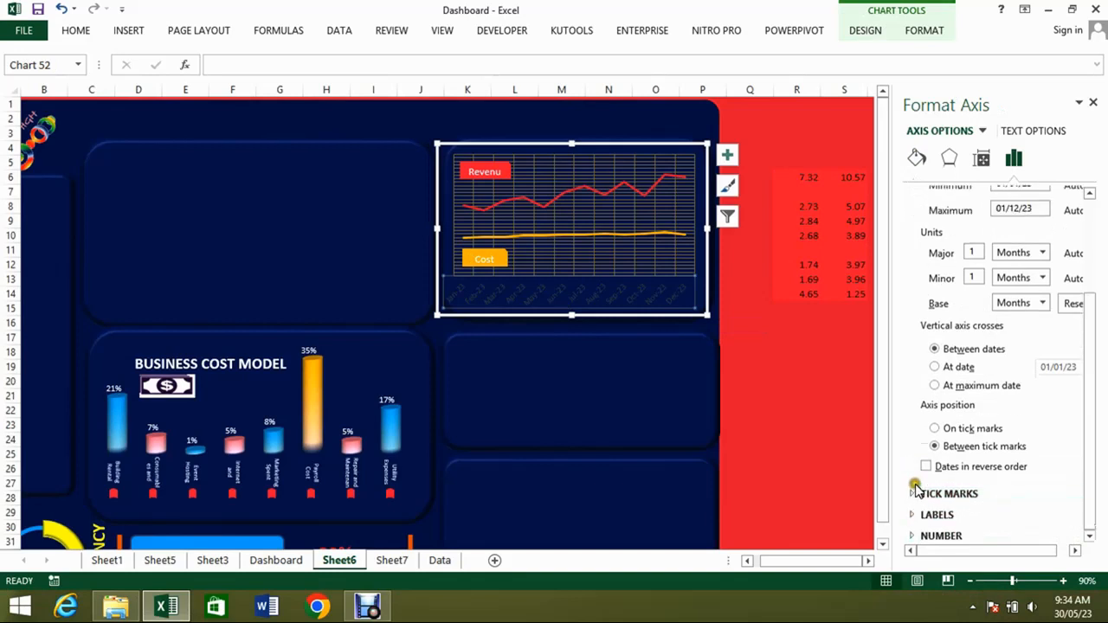
{"action": "scroll", "coordinate": [935, 468], "scroll_direction": "up", "scroll_amount": 4}
{"action": "left_click", "coordinate": [983, 162]}
{"action": "left_click", "coordinate": [1075, 238]}
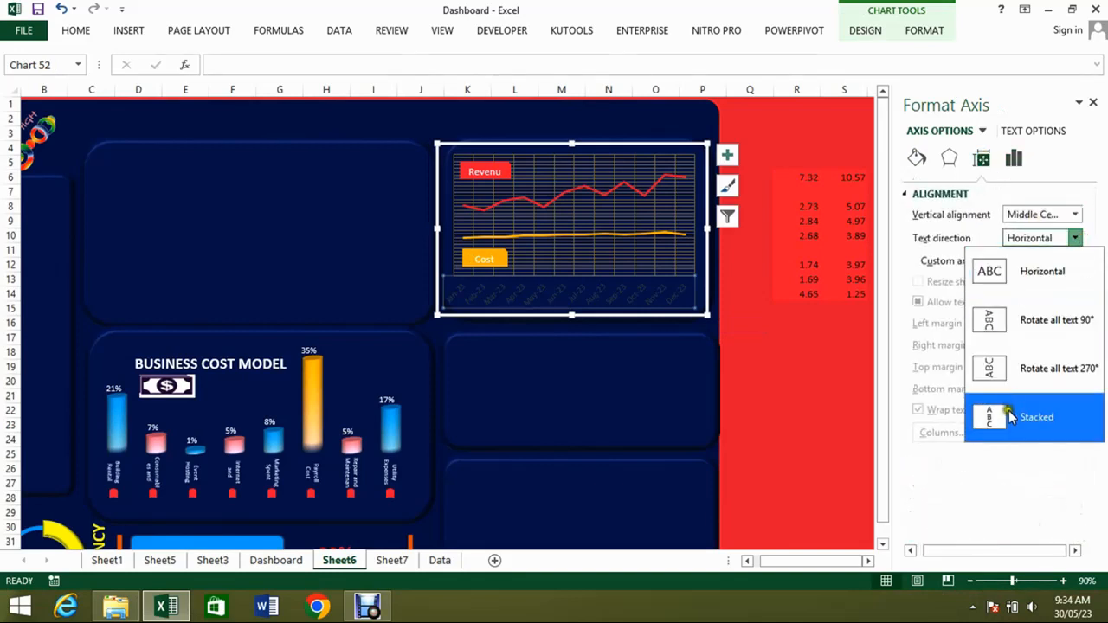
{"action": "left_click", "coordinate": [1005, 369]}
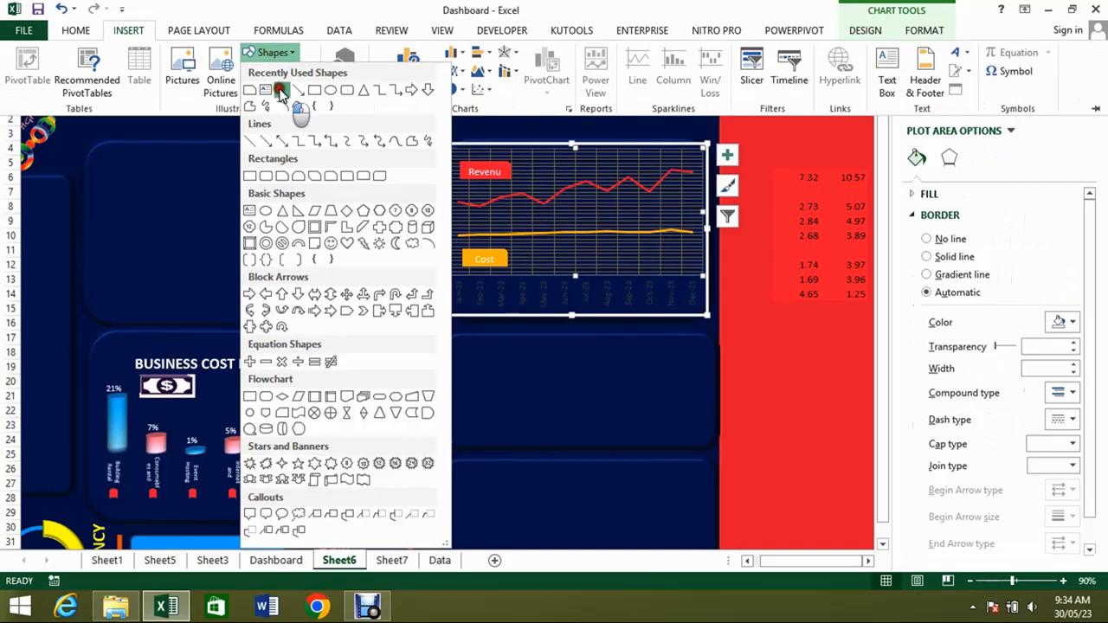
Draw a horizontal red line along the chart's month axis and narrow the plot area slightly from both sides.
{"action": "left_click", "coordinate": [295, 105]}
{"action": "left_click_drag", "start_coordinate": [448, 277], "coordinate": [702, 277]}
{"action": "left_click", "coordinate": [410, 69]}
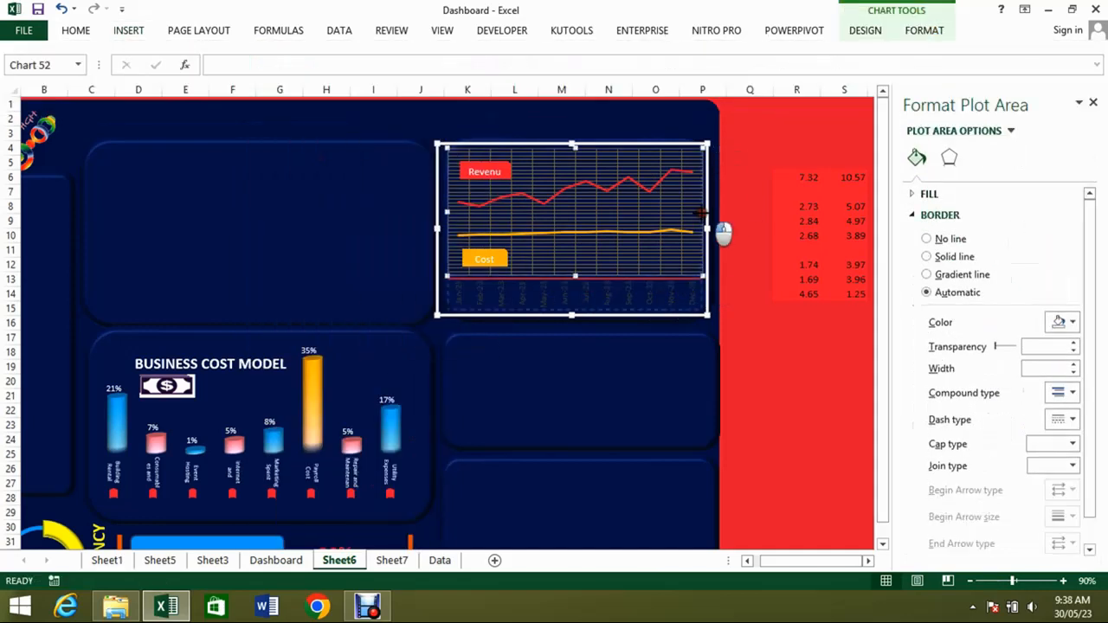
{"action": "left_click", "coordinate": [701, 213]}
{"action": "left_click_drag", "start_coordinate": [447, 211], "coordinate": [452, 212]}
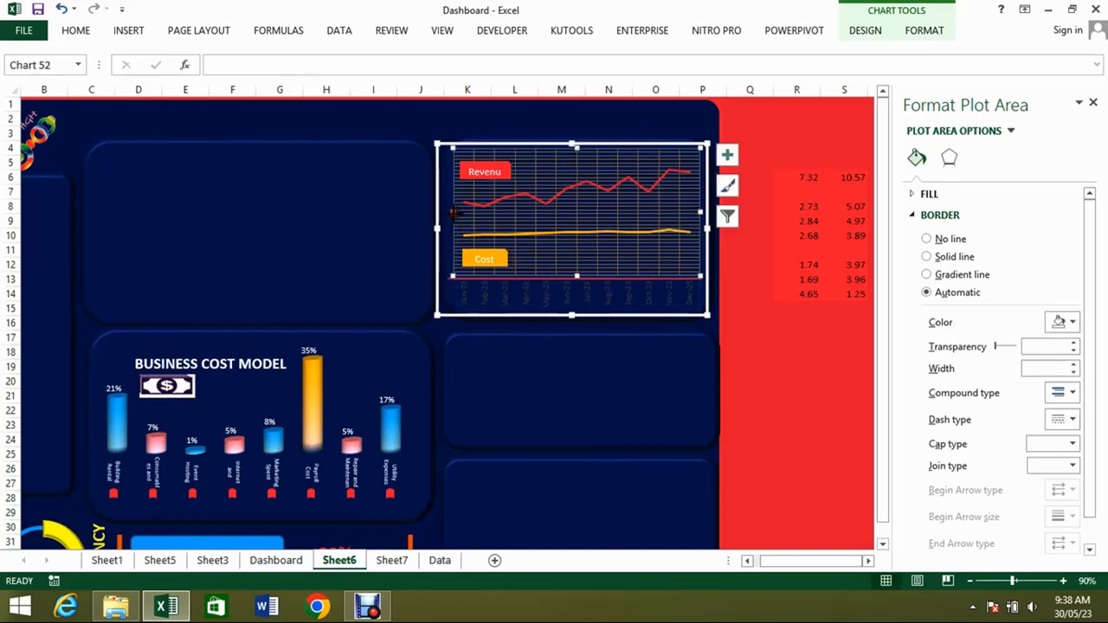
Replace the line chart's primary minor horizontal gridlines with primary major horizontal ones and open their formatting options.
{"action": "left_click", "coordinate": [828, 324]}
{"action": "left_click", "coordinate": [626, 173]}
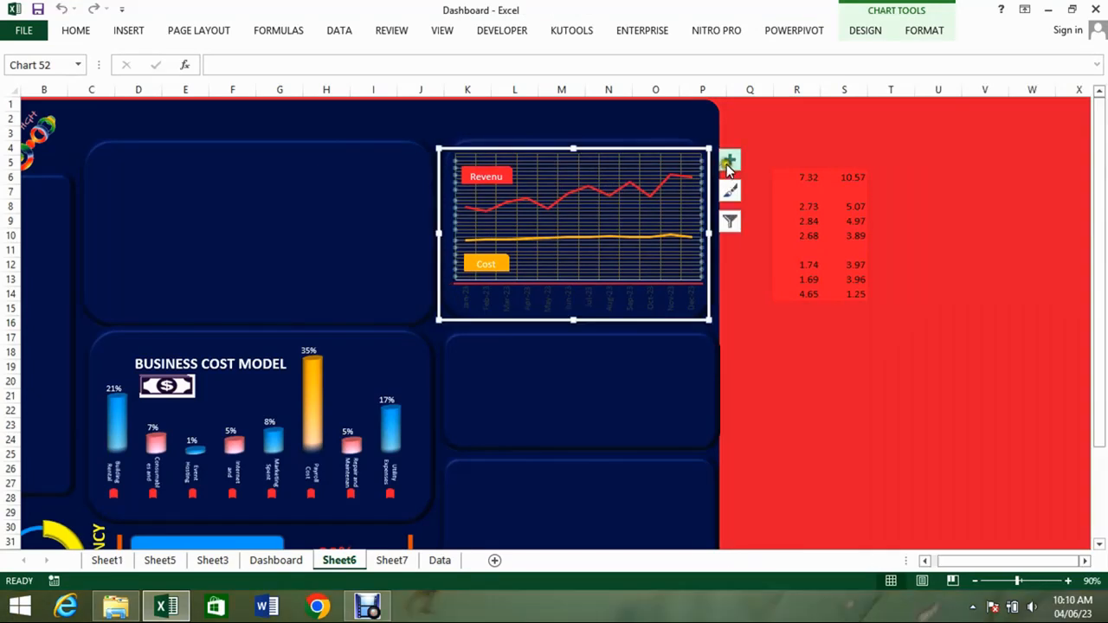
{"action": "left_click", "coordinate": [730, 160]}
{"action": "left_click", "coordinate": [868, 276]}
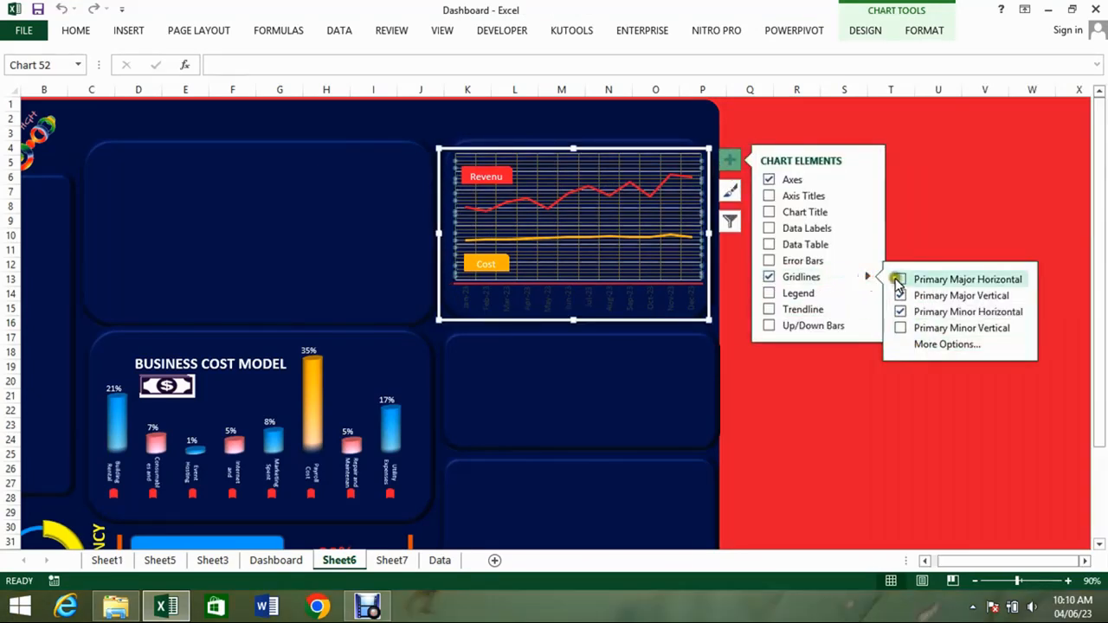
{"action": "left_click", "coordinate": [899, 278]}
{"action": "left_click", "coordinate": [901, 312]}
{"action": "left_click", "coordinate": [947, 344]}
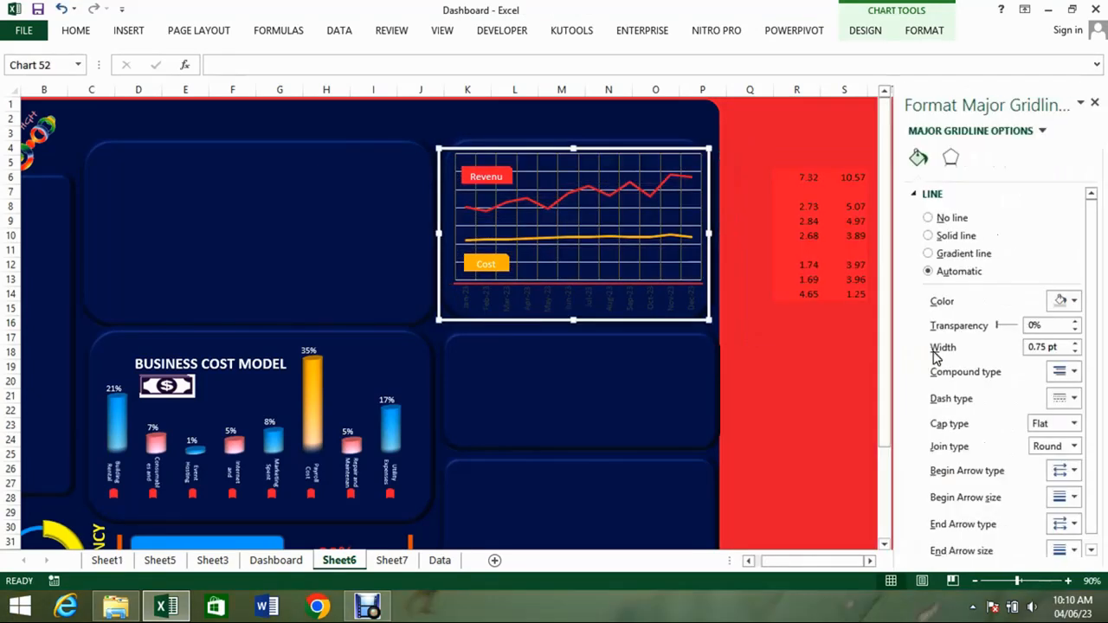
Recolour the chart's major horizontal gridlines with a theme colour and set their transparency to 50%.
{"action": "left_click", "coordinate": [1077, 303]}
{"action": "left_click", "coordinate": [1001, 378]}
{"action": "left_click", "coordinate": [1034, 325]}
{"action": "type", "text": "50"}
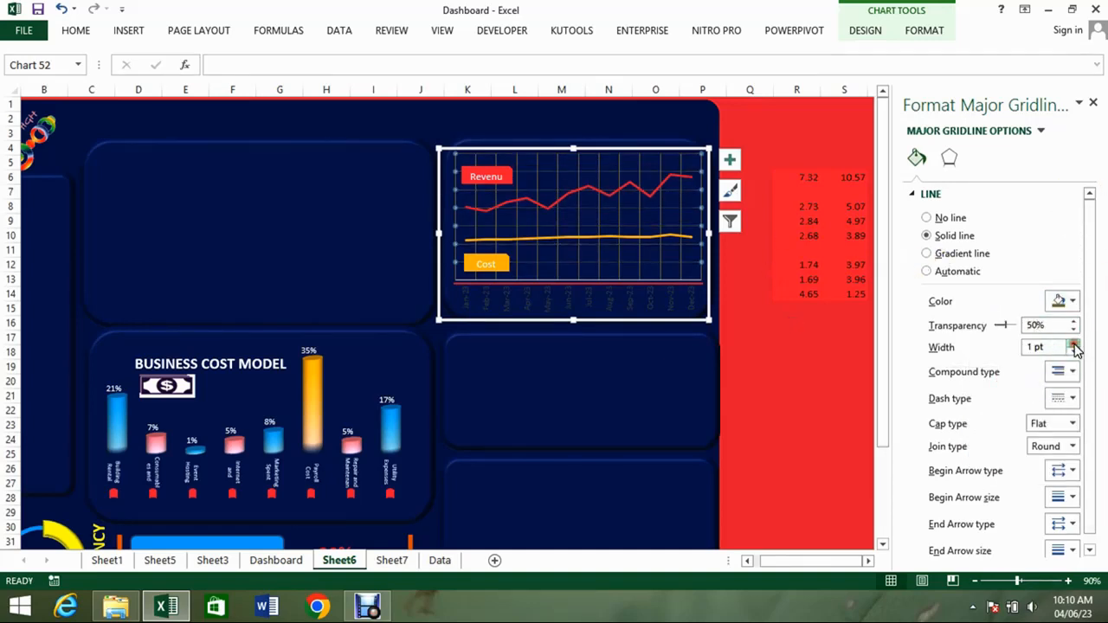
Change the text fill of the chart's month axis labels to another theme colour.
{"action": "left_click", "coordinate": [1027, 135]}
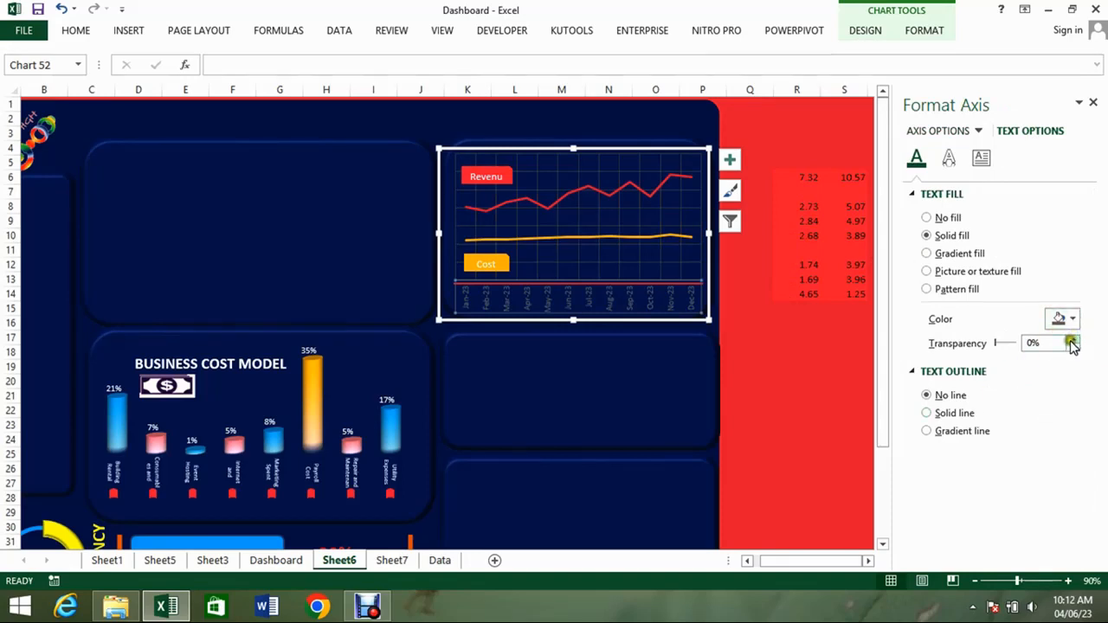
{"action": "left_click", "coordinate": [1073, 318]}
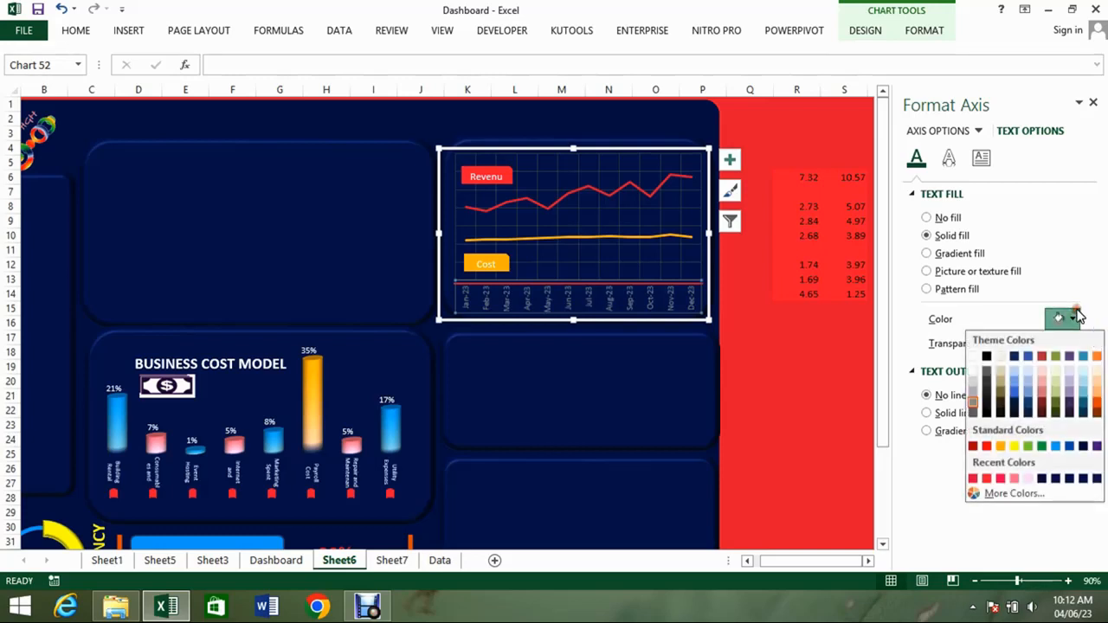
{"action": "left_click", "coordinate": [1030, 393]}
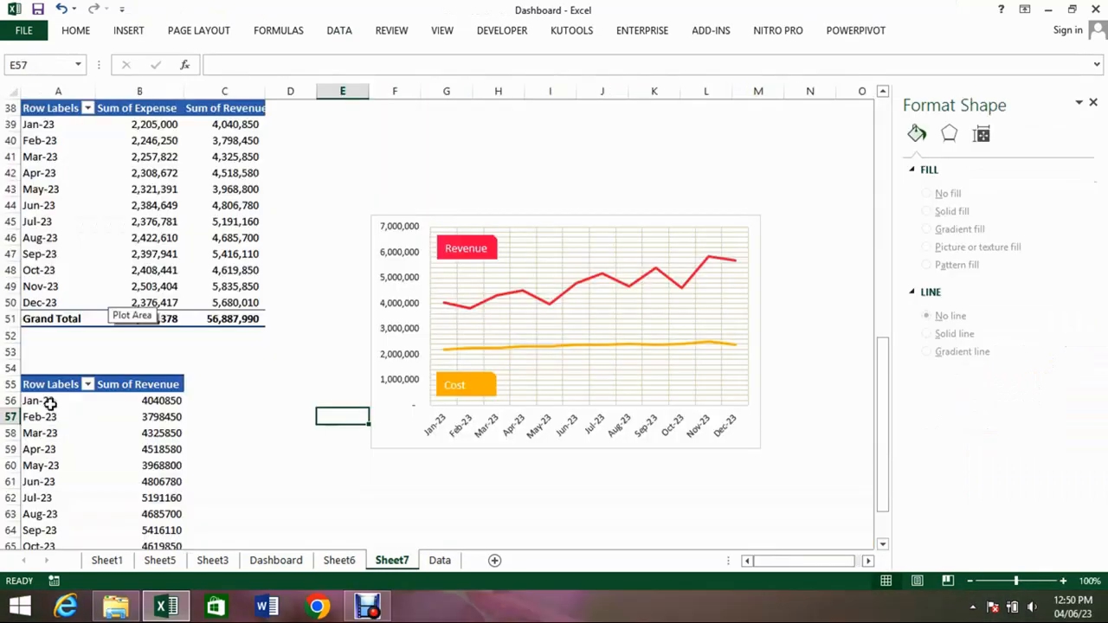
Insert a Month slicer for the Sum of Revenue pivot table that starts at row 55 on Sheet7.
{"action": "left_click", "coordinate": [48, 420]}
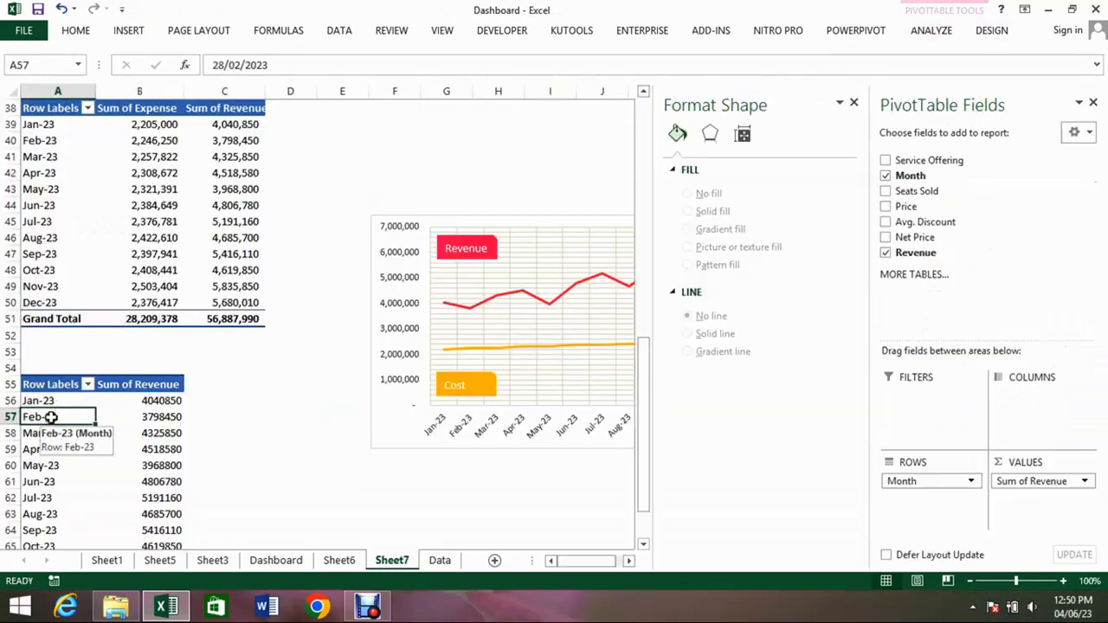
{"action": "left_click", "coordinate": [931, 30]}
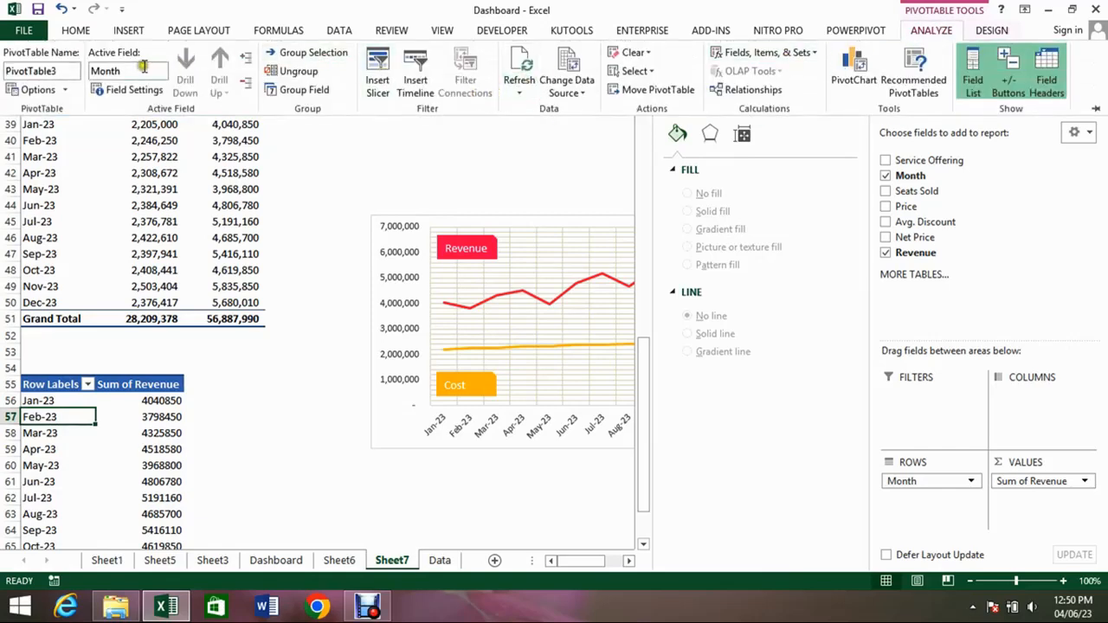
{"action": "left_click", "coordinate": [377, 72]}
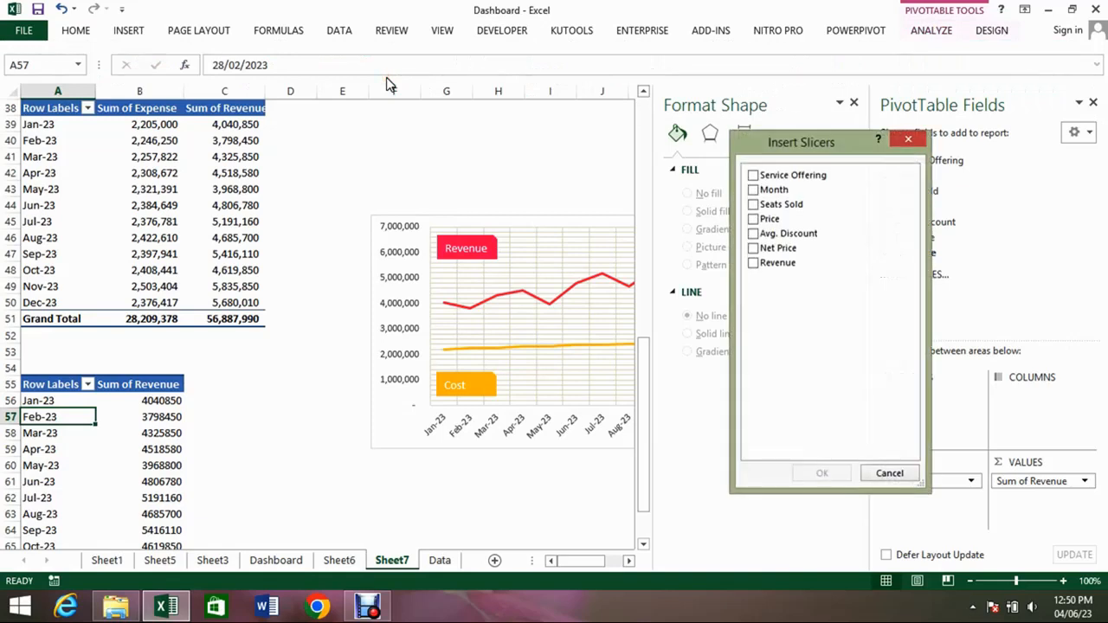
{"action": "left_click", "coordinate": [753, 189]}
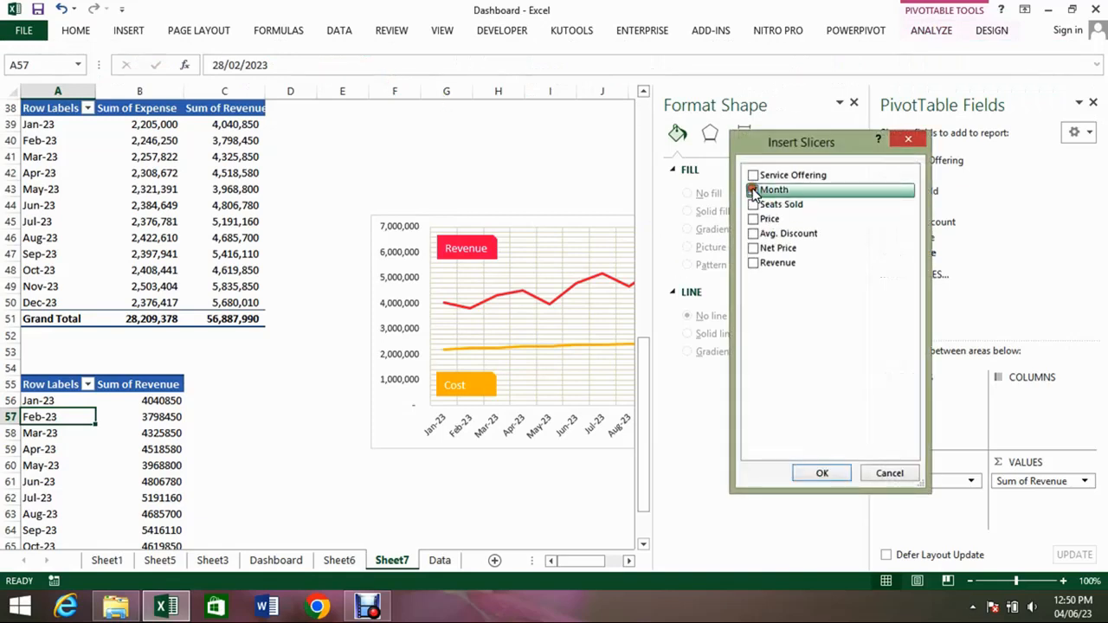
{"action": "left_click", "coordinate": [821, 473]}
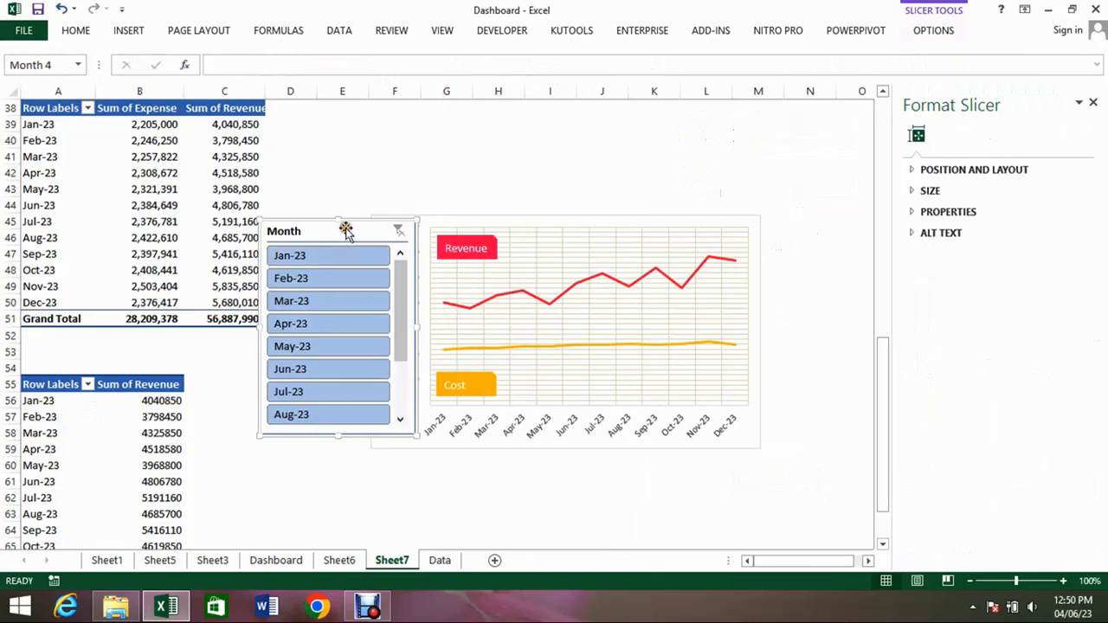
Apply the navy and red slicer style to the Month slicer and reduce its width to about half.
{"action": "left_click", "coordinate": [934, 31]}
{"action": "left_click", "coordinate": [181, 69]}
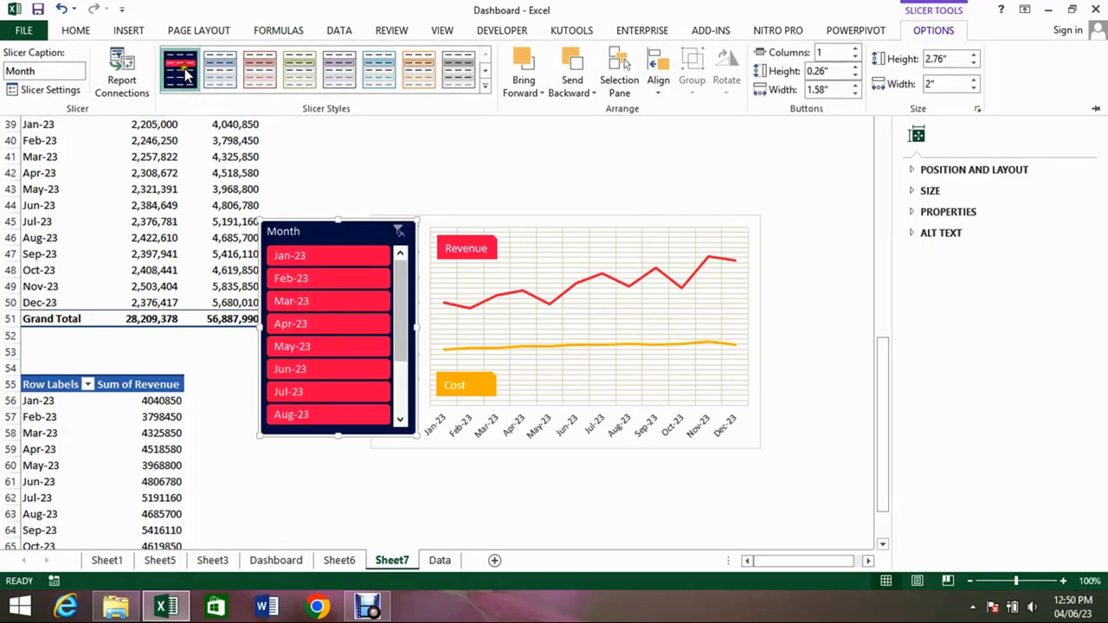
{"action": "left_click", "coordinate": [416, 324]}
{"action": "left_click_drag", "start_coordinate": [416, 325], "coordinate": [336, 333]}
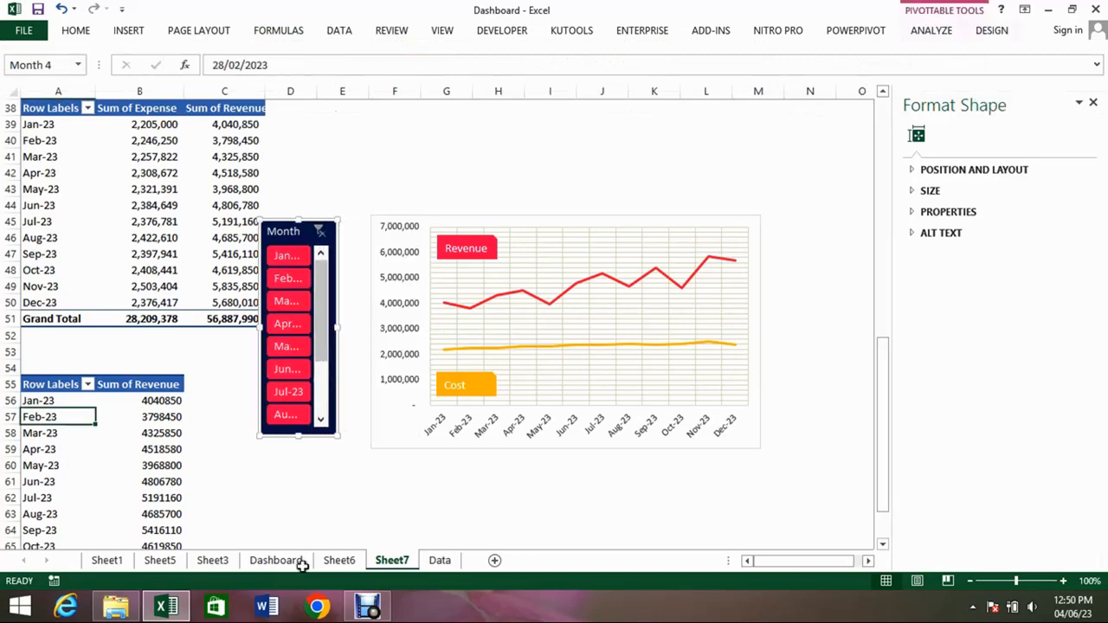
Move the Month slicer from Sheet7 into the tall narrow panel of the dashboard on Sheet6.
{"action": "key", "text": "ctrl+x"}
{"action": "left_click", "coordinate": [339, 560]}
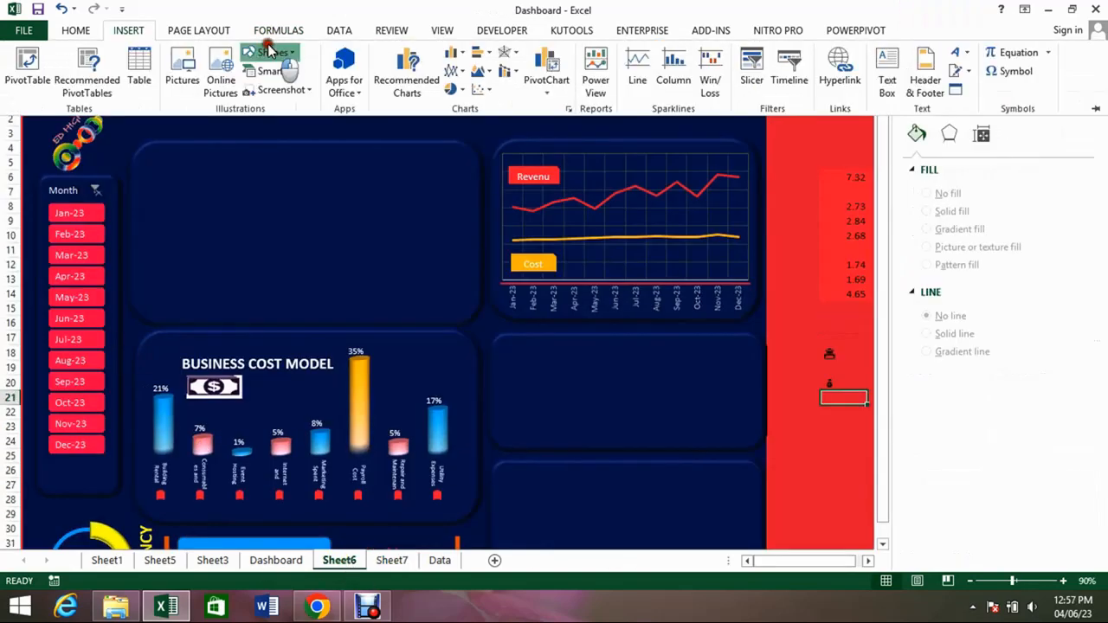
Insert a text box below the slicer's Dec-23 button and link it to the icon cell with =$R$18.
{"action": "left_click", "coordinate": [270, 52]}
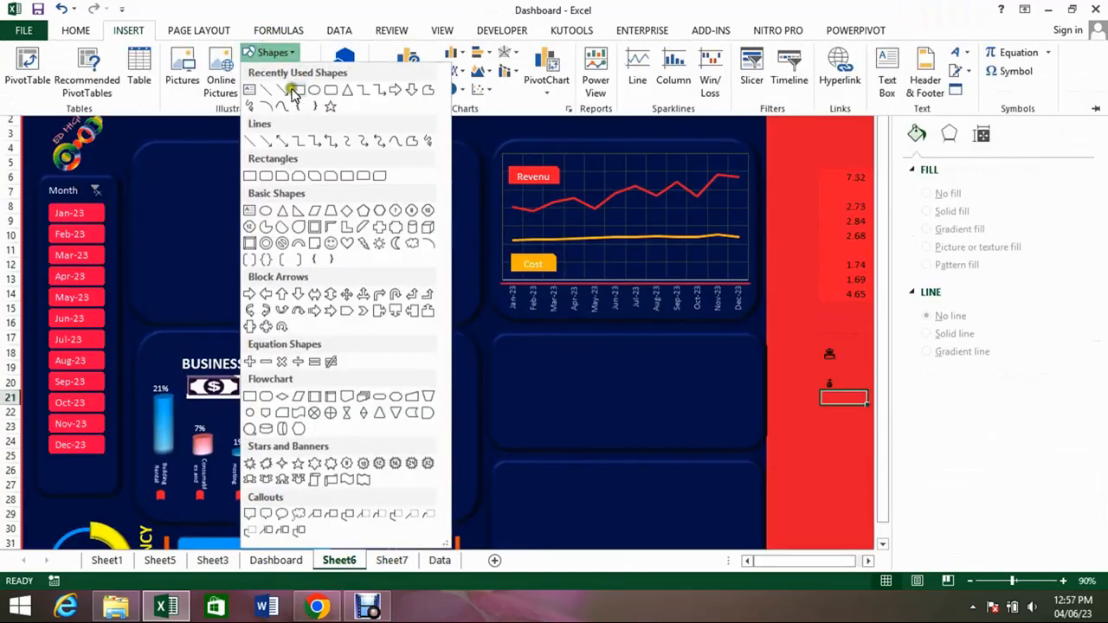
{"action": "left_click", "coordinate": [248, 90]}
{"action": "left_click_drag", "start_coordinate": [40, 468], "coordinate": [106, 491]}
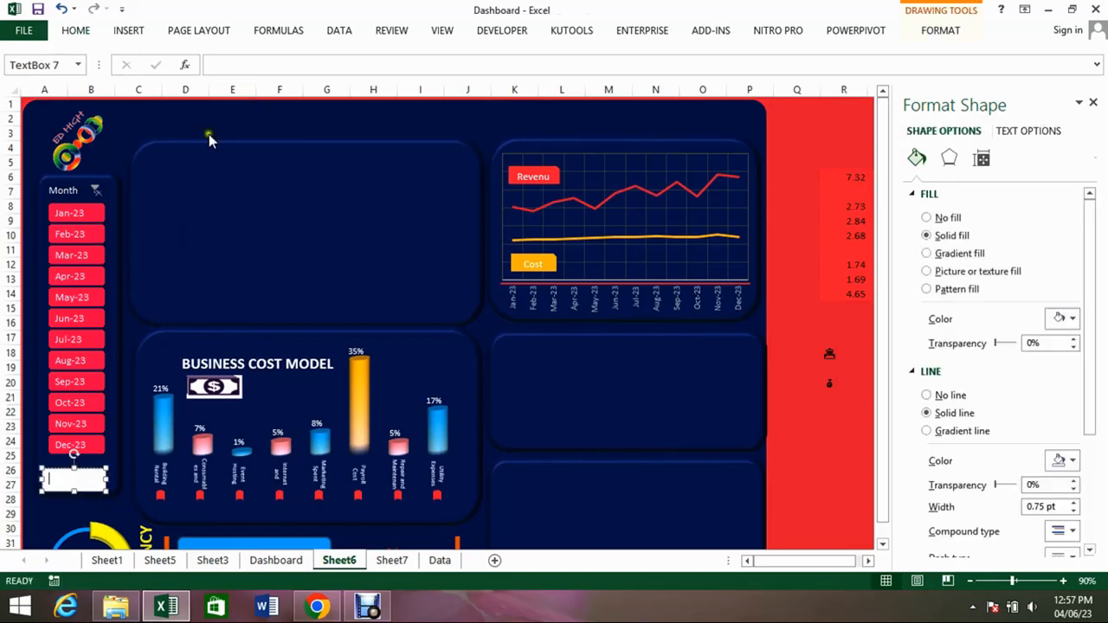
{"action": "left_click", "coordinate": [234, 64]}
{"action": "left_click", "coordinate": [831, 353]}
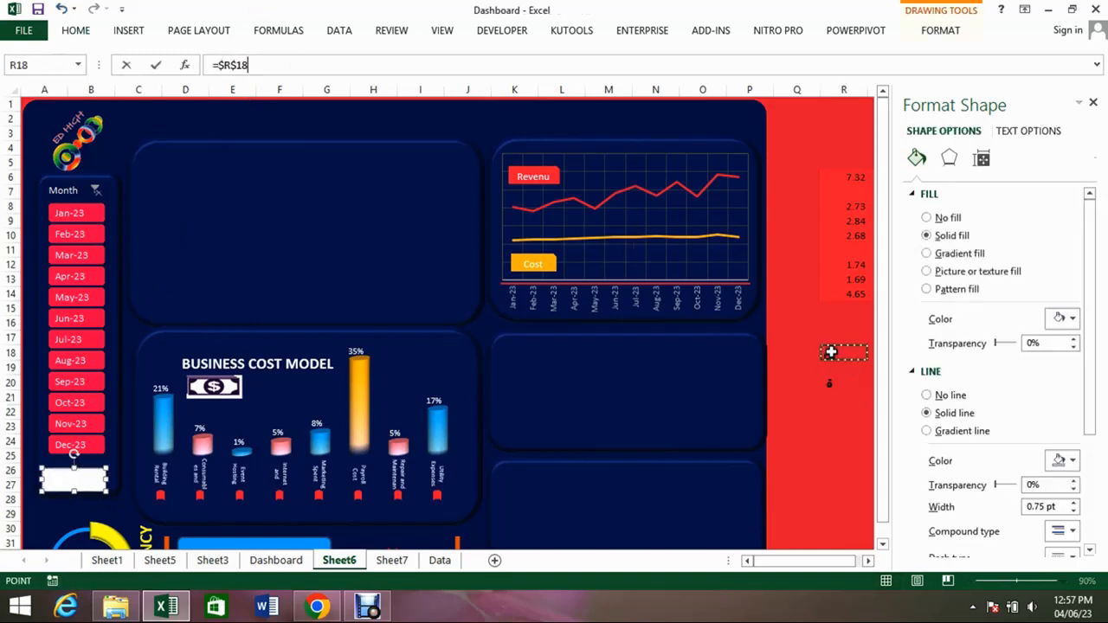
{"action": "key", "text": "Return"}
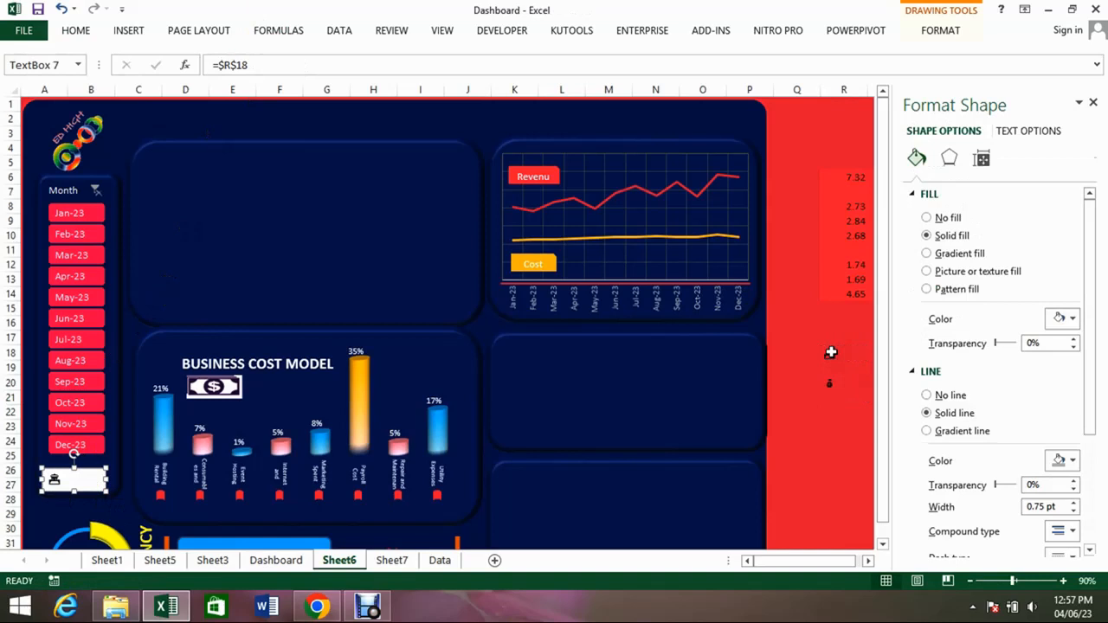
Increase the linked icon's font size by several increments and adjust its text box below the Dec-23 button.
{"action": "left_click", "coordinate": [74, 30]}
{"action": "left_click", "coordinate": [265, 59]}
{"action": "left_click", "coordinate": [266, 58]}
{"action": "left_click", "coordinate": [266, 59]}
{"action": "left_click", "coordinate": [266, 59]}
{"action": "left_click", "coordinate": [266, 59]}
{"action": "left_click", "coordinate": [75, 492]}
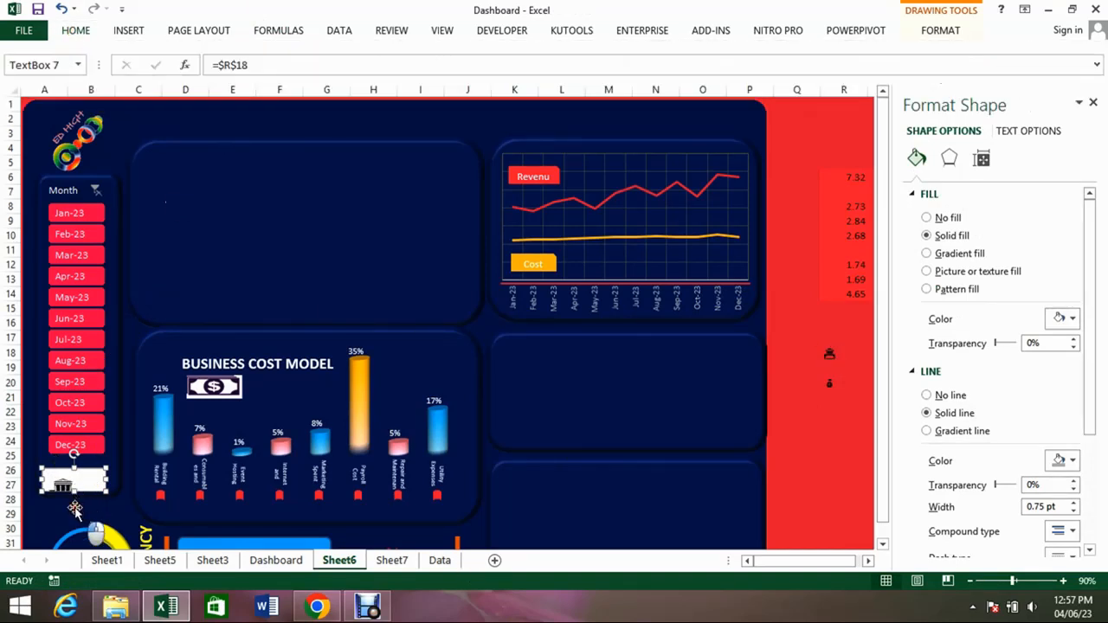
{"action": "left_click_drag", "start_coordinate": [76, 492], "coordinate": [85, 458]}
Give the icon's text box no fill and no line, and set its text fill to white.
{"action": "double_click", "coordinate": [85, 458]}
{"action": "left_click", "coordinate": [632, 52]}
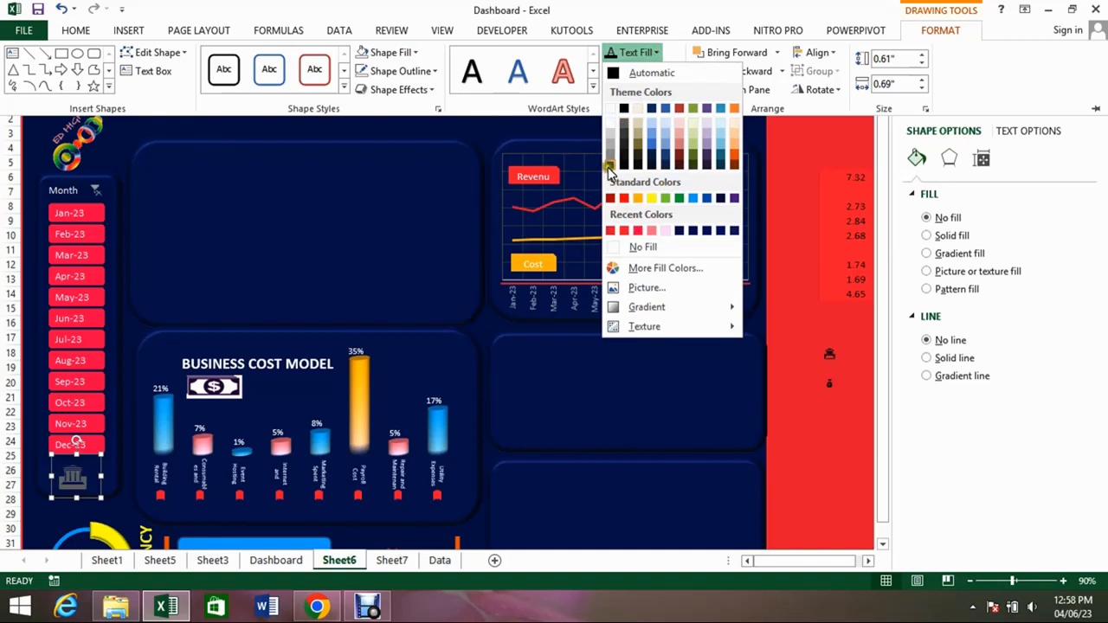
{"action": "left_click", "coordinate": [610, 109]}
Draw a rounded rectangle about 0.34" high and 0.93" wide over the slicer's Month header.
{"action": "left_click", "coordinate": [83, 31]}
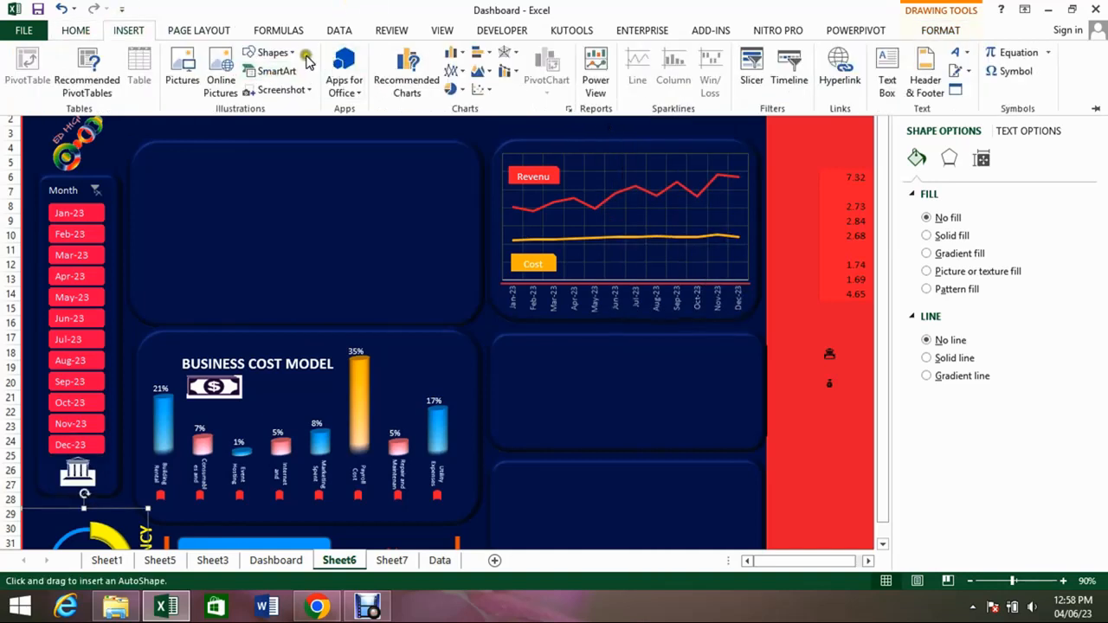
{"action": "left_click", "coordinate": [297, 53]}
{"action": "left_click", "coordinate": [326, 92]}
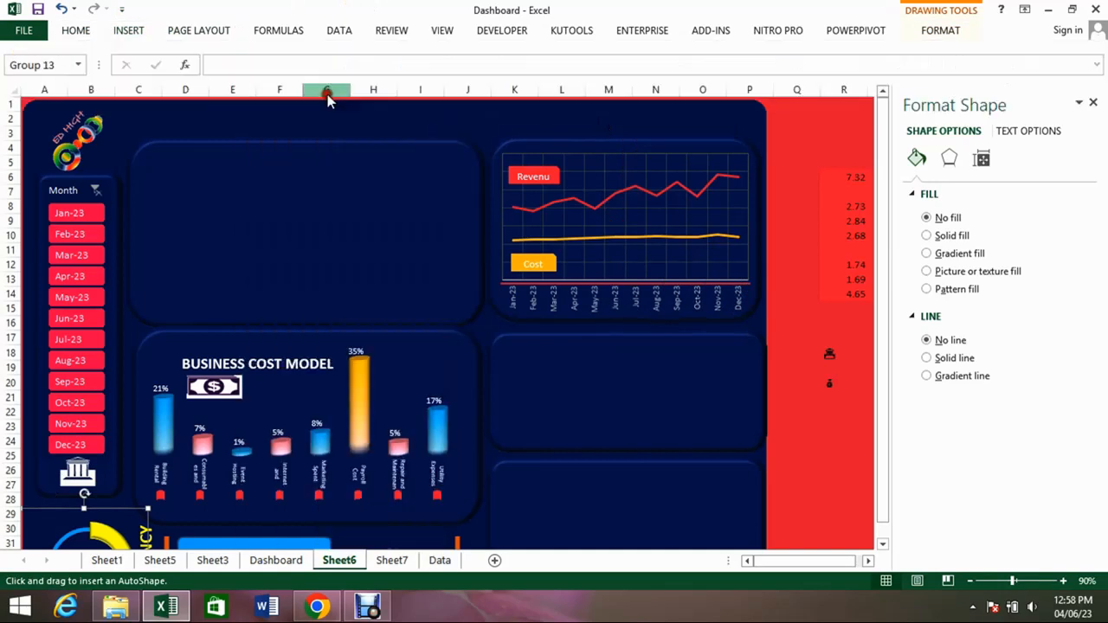
{"action": "left_click_drag", "start_coordinate": [39, 175], "coordinate": [106, 201]}
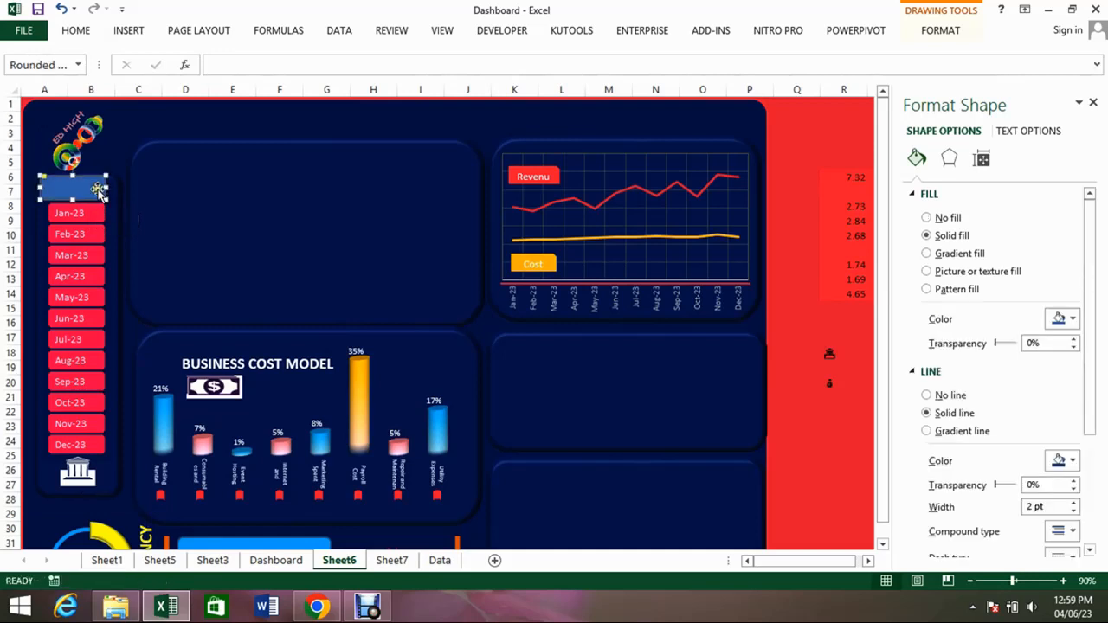
Give the rounded rectangle over the slicer's Month header no fill and an orange outline with 4½ pt weight.
{"action": "left_click", "coordinate": [929, 31]}
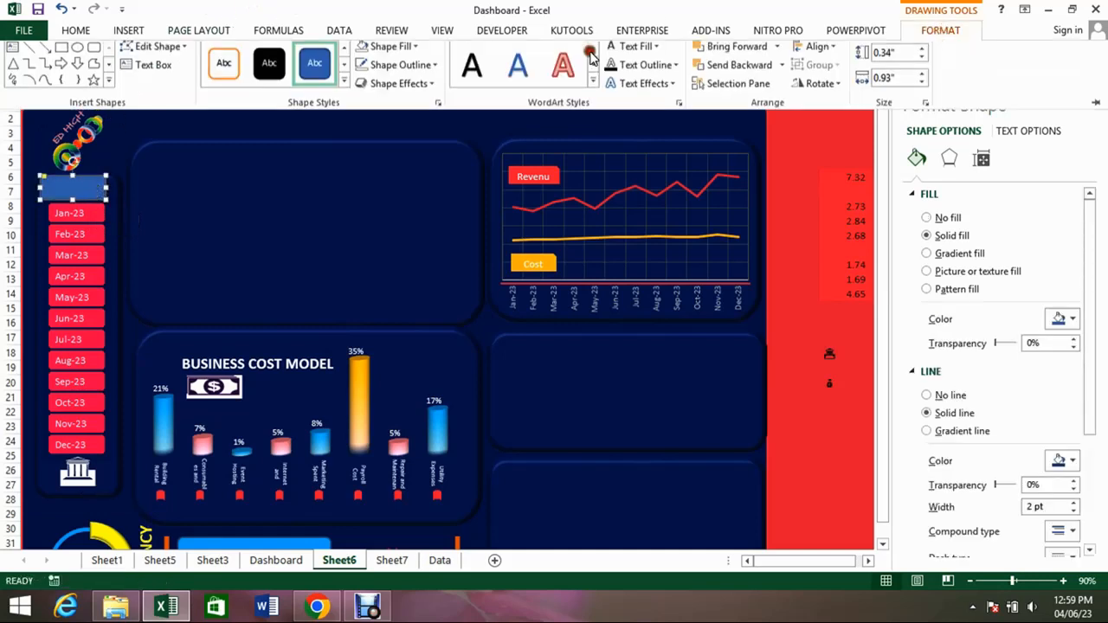
{"action": "left_click", "coordinate": [419, 54]}
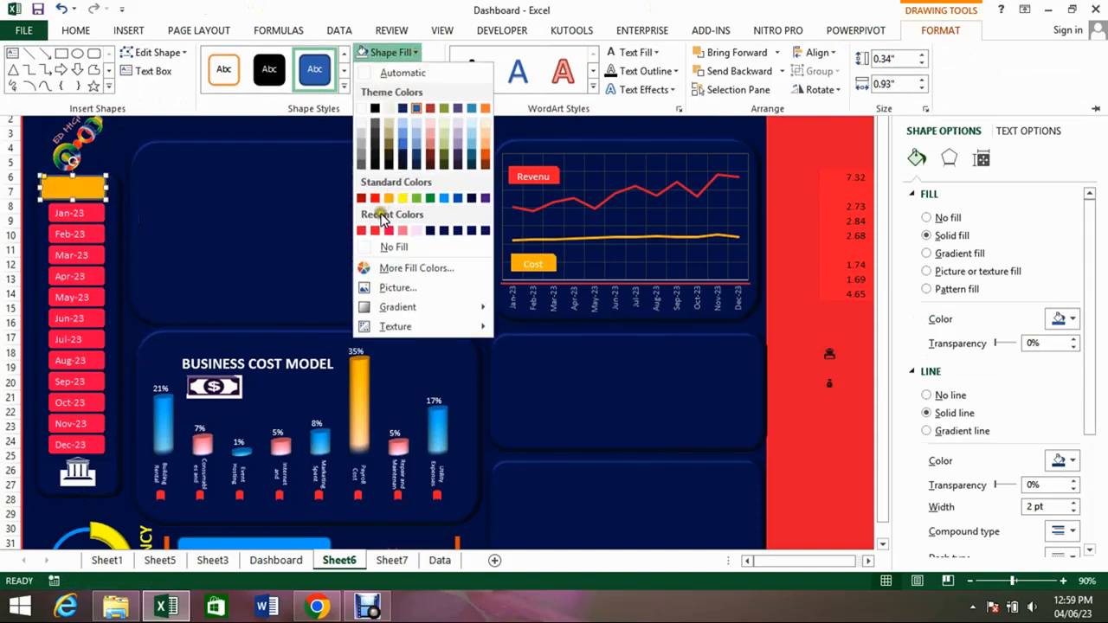
{"action": "left_click", "coordinate": [378, 248]}
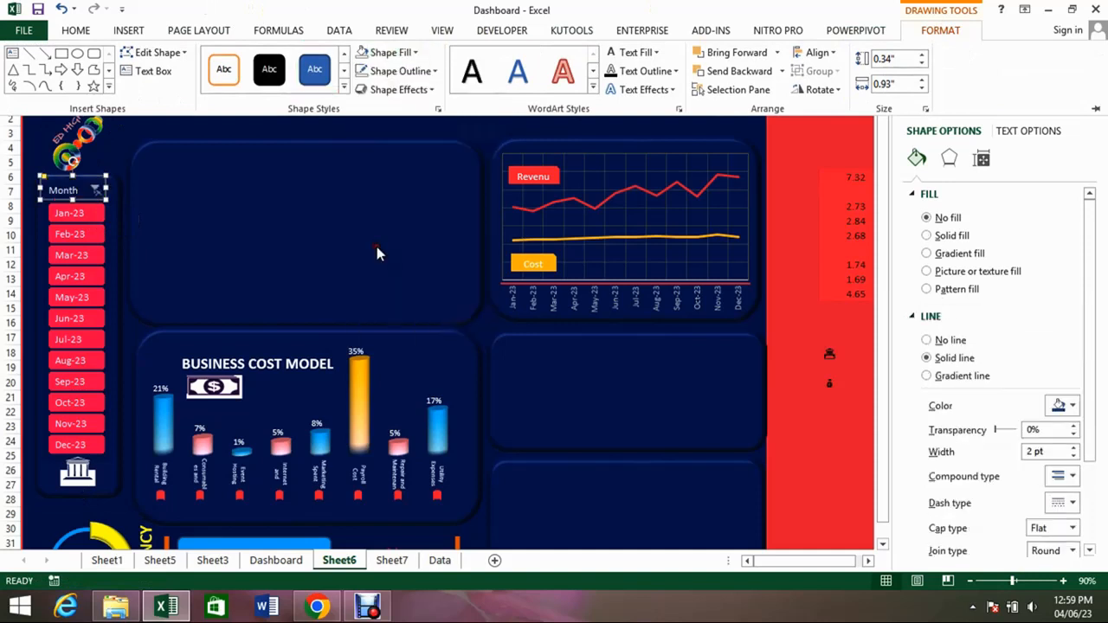
{"action": "left_click", "coordinate": [433, 71]}
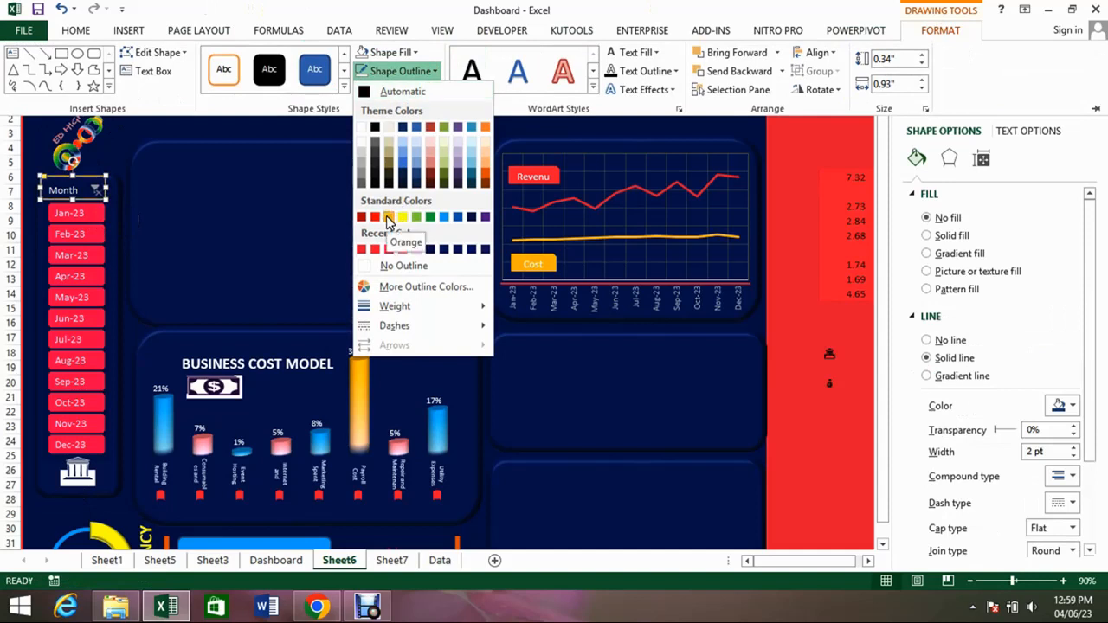
{"action": "mouse_move", "coordinate": [460, 306]}
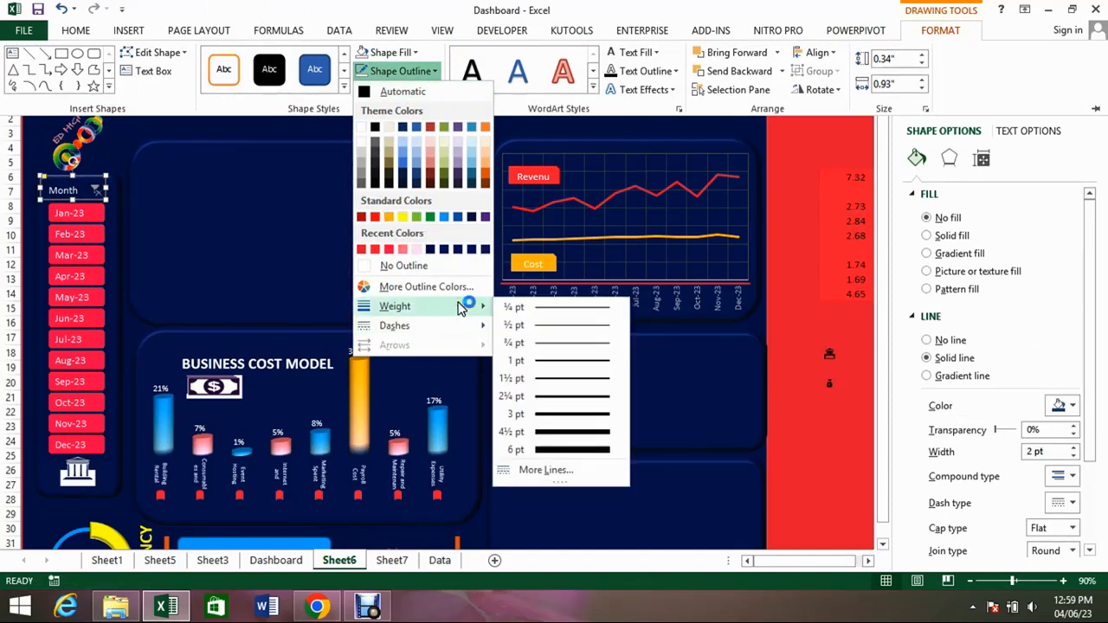
{"action": "left_click", "coordinate": [544, 432]}
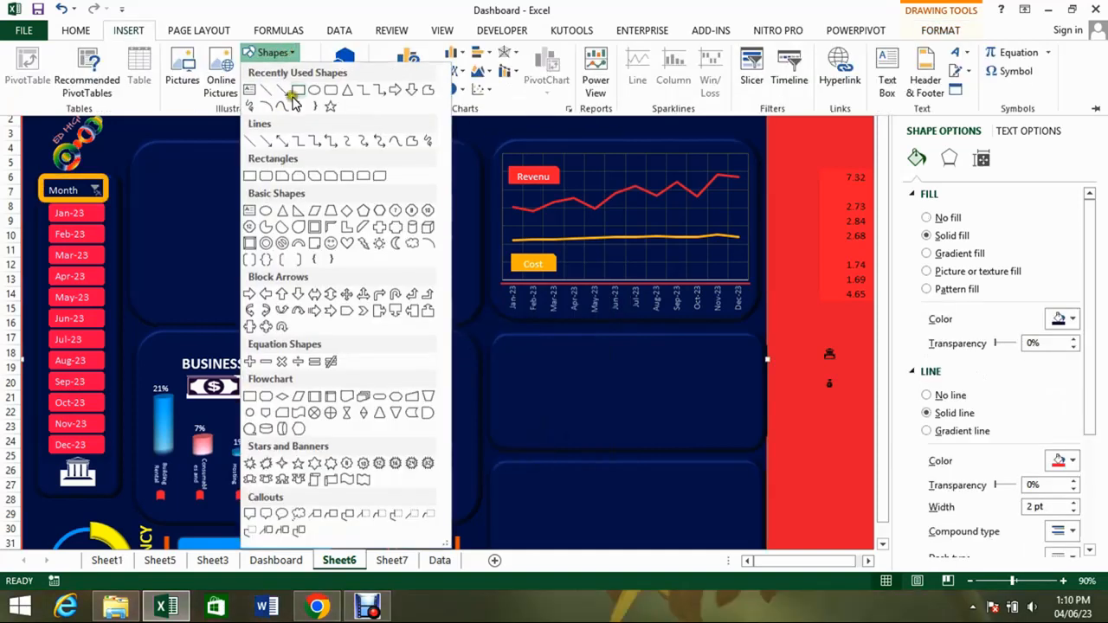
Cover the slicer's clear-filter icon with a rectangle about 0.27" high and 0.22" wide, with no outline and a dark navy fill.
{"action": "left_click", "coordinate": [282, 107]}
{"action": "mouse_move", "coordinate": [88, 178]}
{"action": "left_mouse_down"}
{"action": "mouse_move", "coordinate": [123, 219]}
{"action": "mouse_move", "coordinate": [104, 199]}
{"action": "left_mouse_up"}
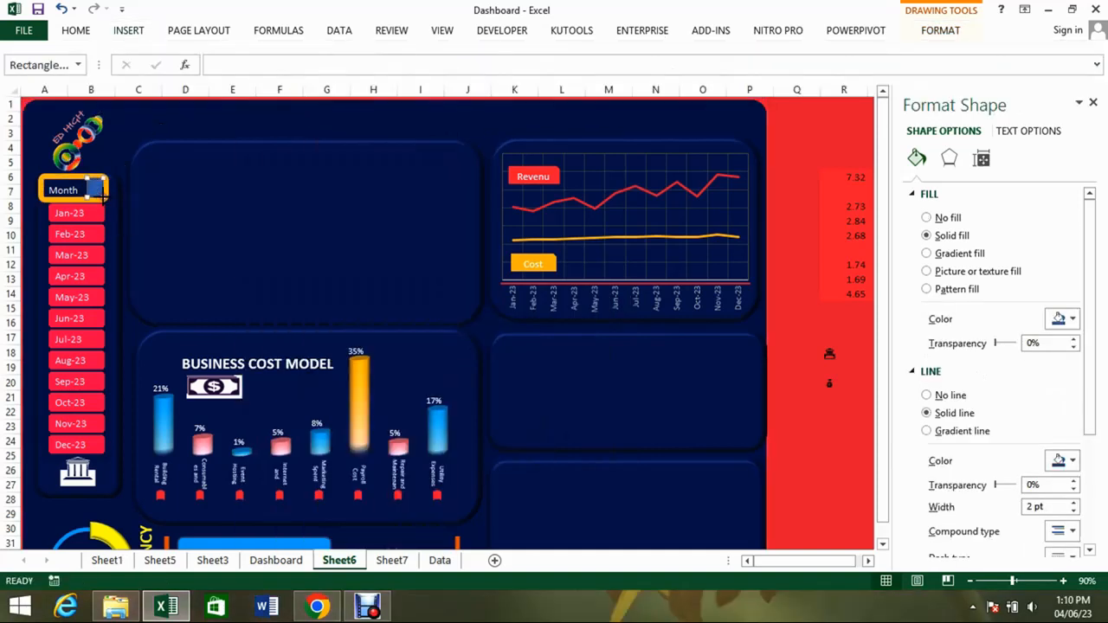
{"action": "left_click", "coordinate": [940, 30]}
{"action": "left_click", "coordinate": [400, 71]}
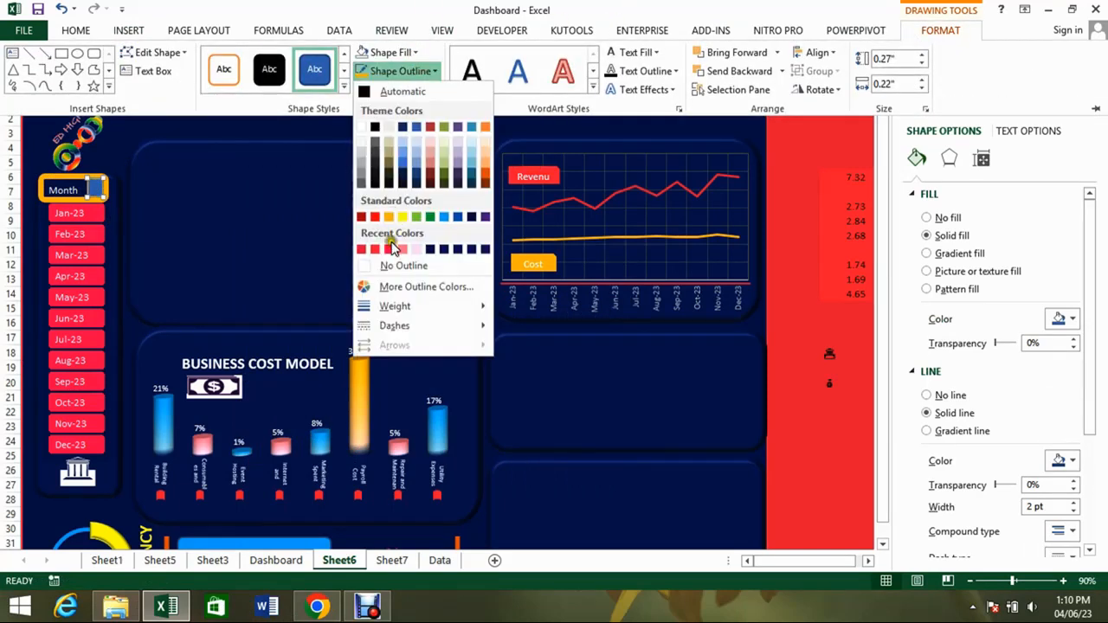
{"action": "left_click", "coordinate": [384, 265]}
{"action": "left_click", "coordinate": [416, 53]}
{"action": "left_click", "coordinate": [471, 231]}
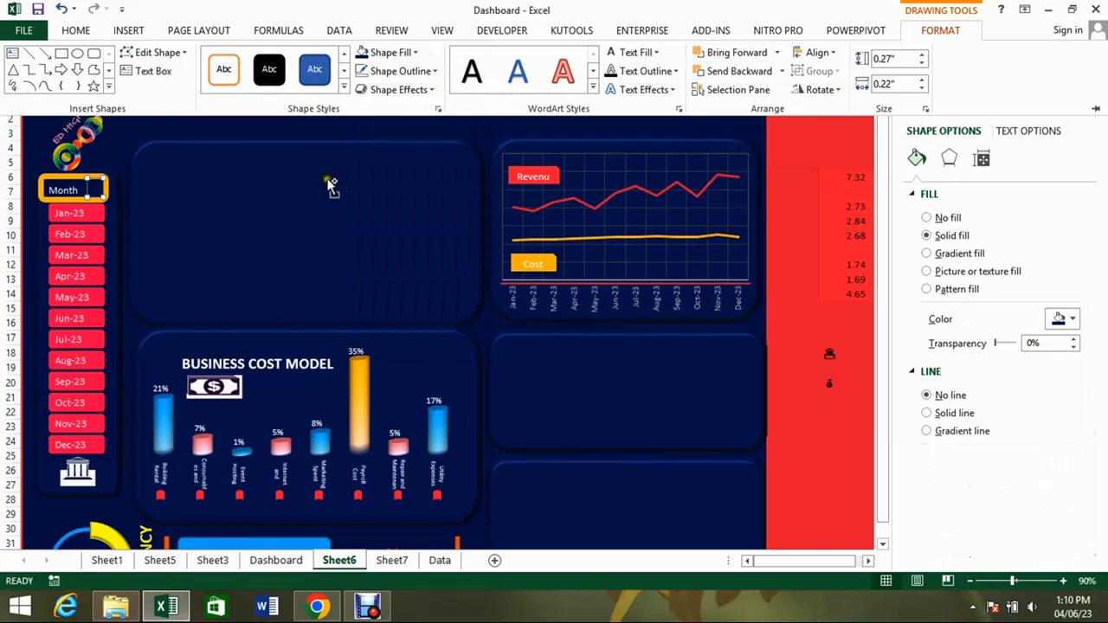
Group the orange-outlined header frame with the small navy cover rectangle.
{"action": "left_click", "coordinate": [67, 184]}
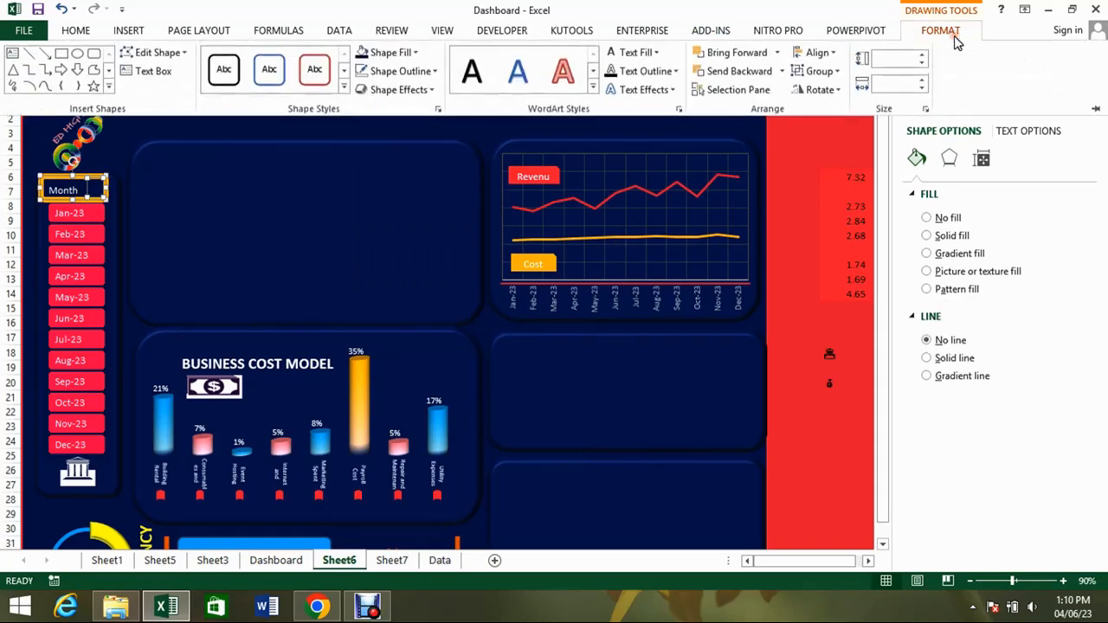
{"action": "left_click", "coordinate": [827, 72]}
{"action": "left_click", "coordinate": [829, 91]}
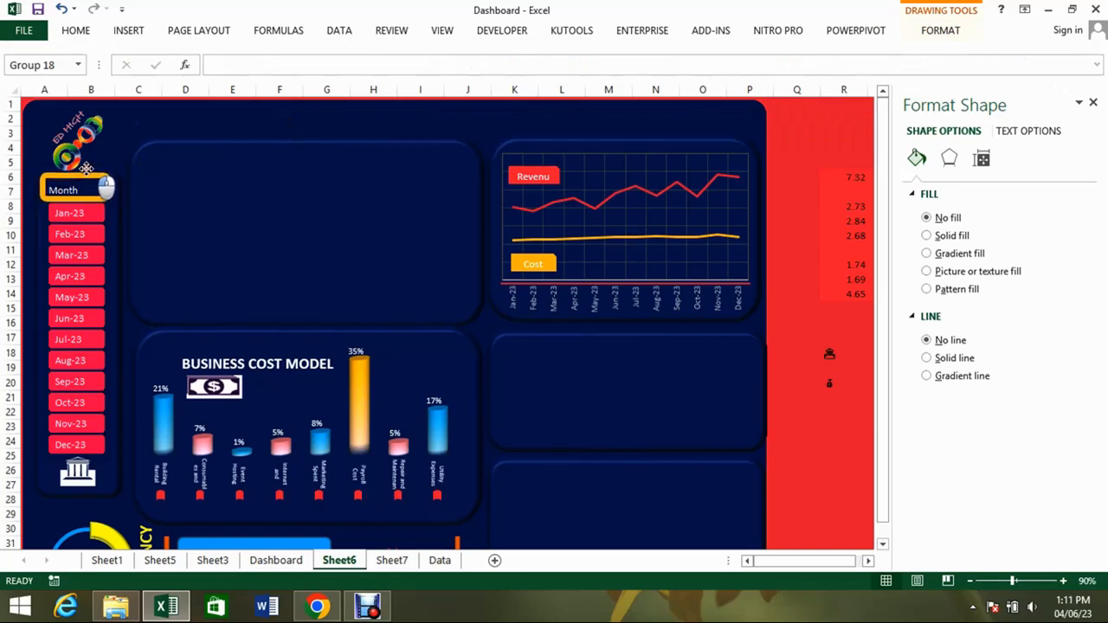
Test the Month slicer by selecting Feb-23 through Sep-23, and Feb-23 through Dec-23.
{"action": "left_click", "coordinate": [116, 465]}
{"action": "left_click_drag", "start_coordinate": [75, 234], "coordinate": [82, 378]}
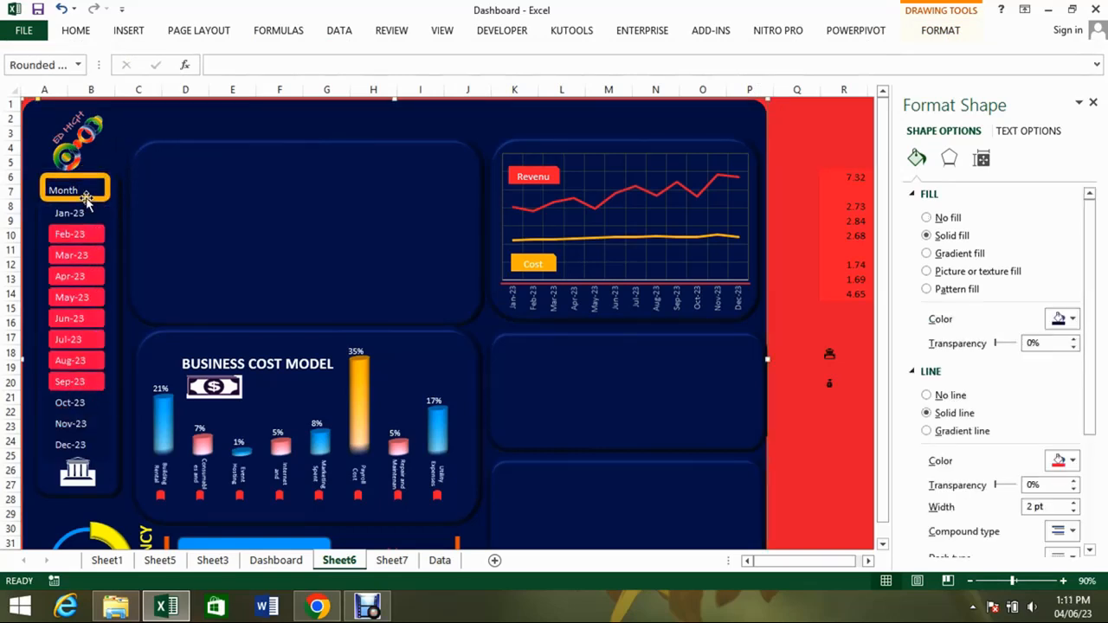
{"action": "left_click_drag", "start_coordinate": [78, 234], "coordinate": [76, 440]}
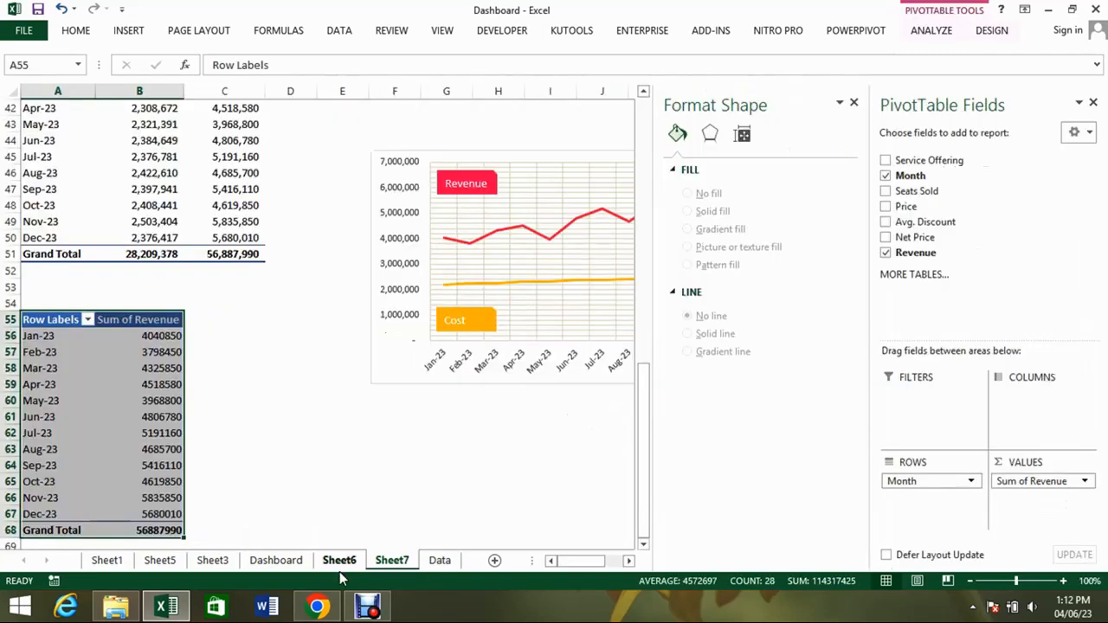
Copy the monthly revenue pivot table A55:B68 on Sheet7 and paste the copy at A71.
{"action": "key", "text": "ctrl+c"}
{"action": "key", "text": "Down"}
{"action": "key", "text": "Down"}
{"action": "key", "text": "Down"}
{"action": "key", "text": "Down"}
{"action": "key", "text": "Down"}
{"action": "key", "text": "Down"}
{"action": "key", "text": "Down"}
{"action": "key", "text": "Down"}
{"action": "key", "text": "Down"}
{"action": "key", "text": "Down"}
{"action": "key", "text": "Down"}
{"action": "key", "text": "Down"}
{"action": "key", "text": "Down"}
{"action": "key", "text": "Down"}
{"action": "key", "text": "Down"}
{"action": "key", "text": "Down"}
{"action": "key", "text": "Return"}
{"action": "key", "text": "Right"}
{"action": "key", "text": "Down"}
{"action": "key", "text": "Down"}
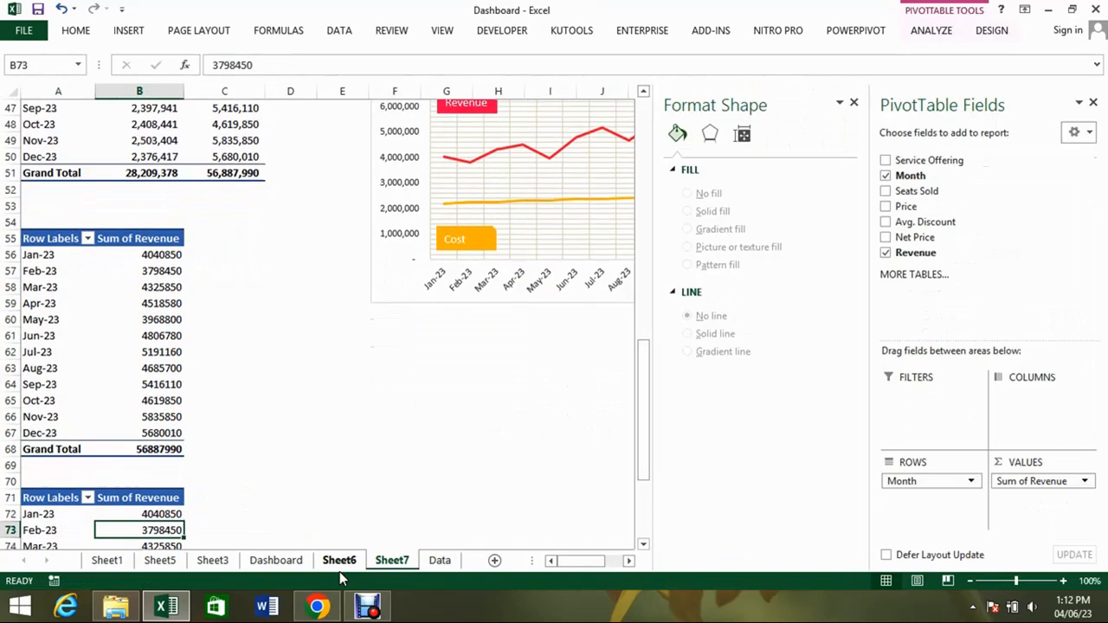
Close the shape formatting pane and replace Month with Service Offering as the copied pivot table's row field.
{"action": "left_click", "coordinate": [856, 107]}
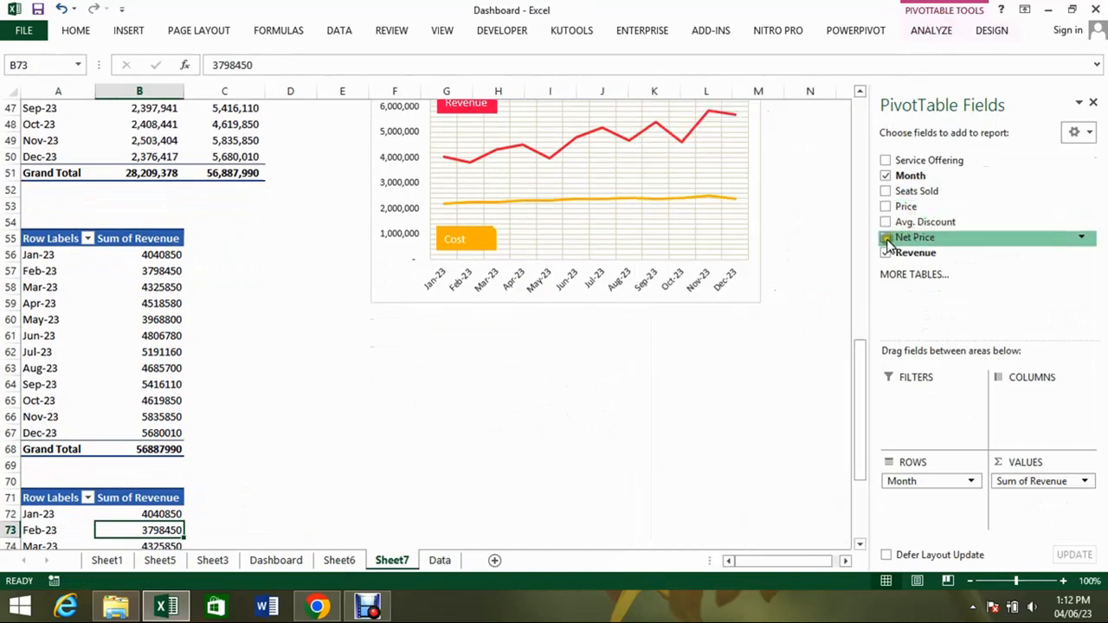
{"action": "left_click", "coordinate": [885, 162]}
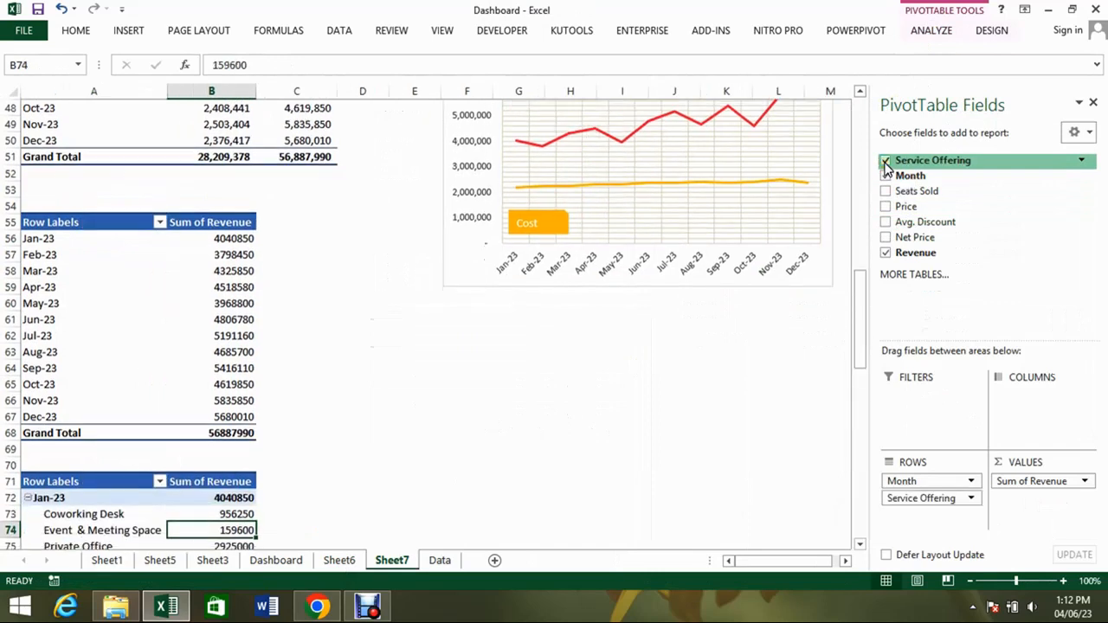
{"action": "left_click", "coordinate": [885, 176]}
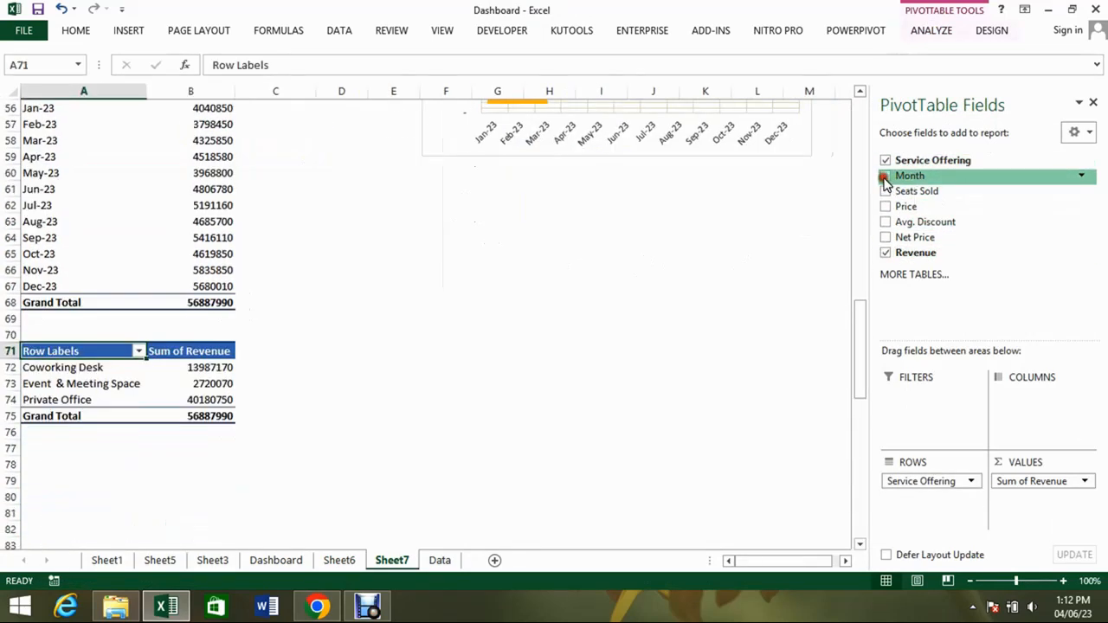
Insert a 2-D clustered bar chart from the Service Offering revenue pivot table.
{"action": "left_click", "coordinate": [206, 381]}
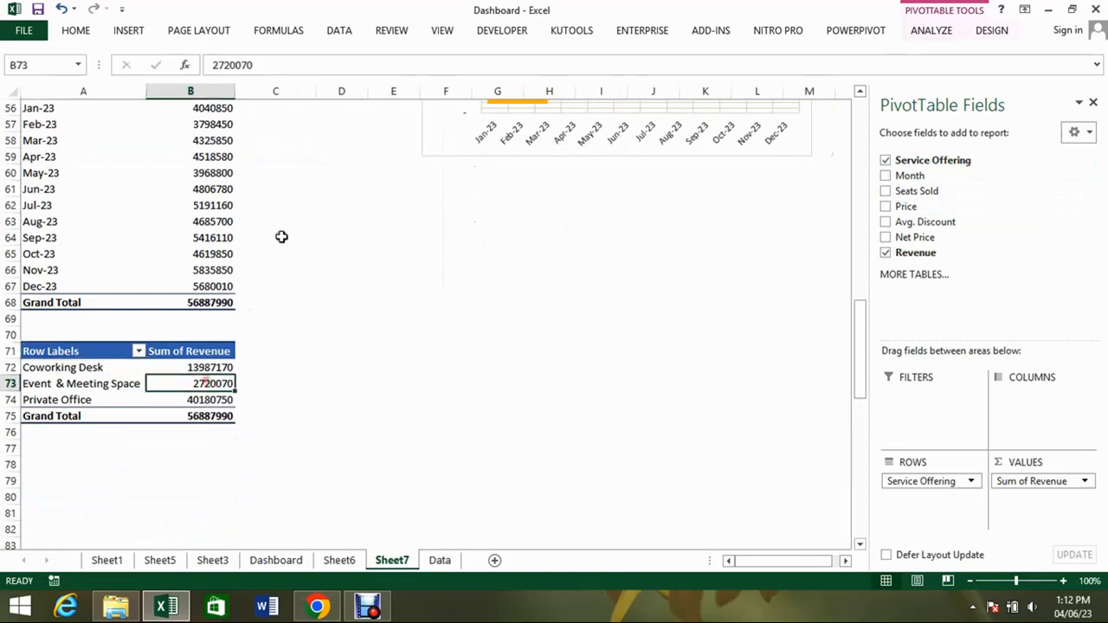
{"action": "left_click", "coordinate": [137, 30]}
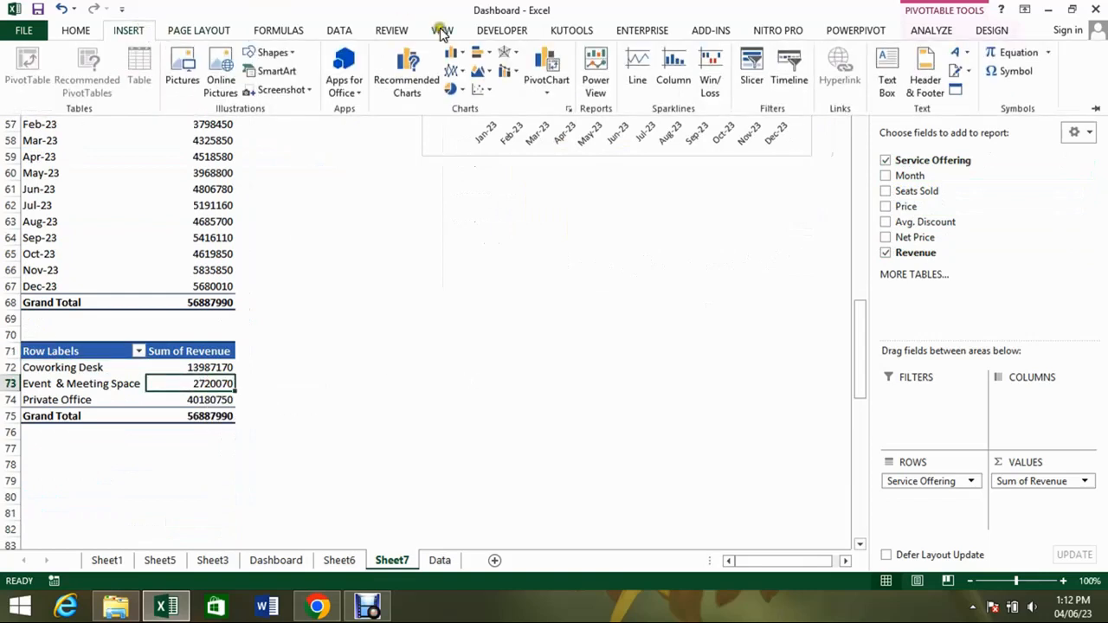
{"action": "left_click", "coordinate": [479, 56]}
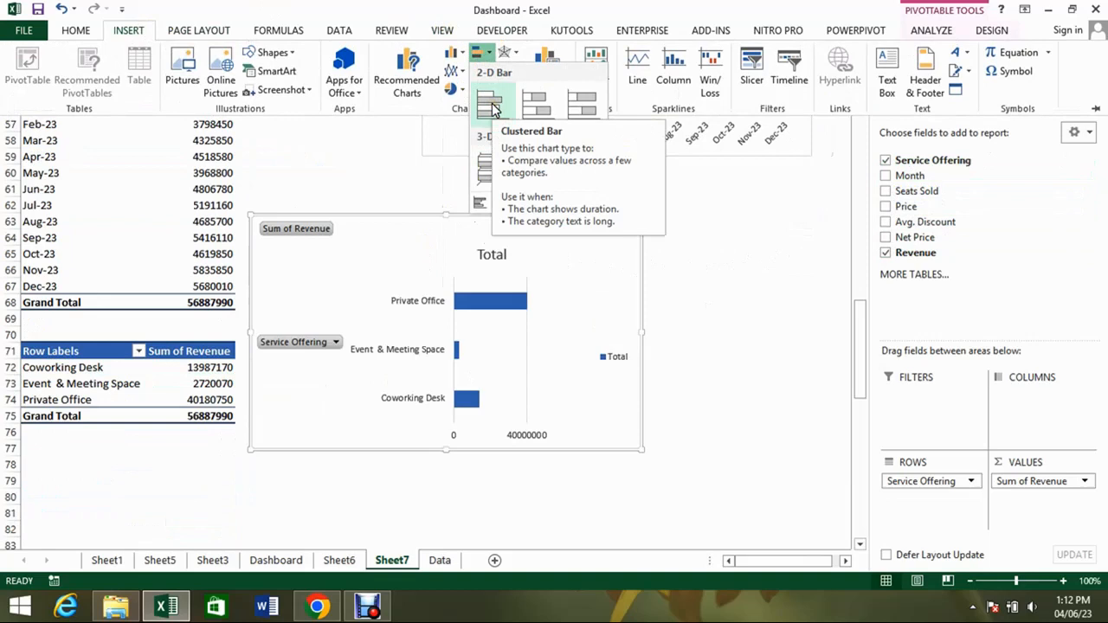
Hide all field buttons on the bar chart and remove its axes, title, legend and gridlines.
{"action": "right_click", "coordinate": [312, 333]}
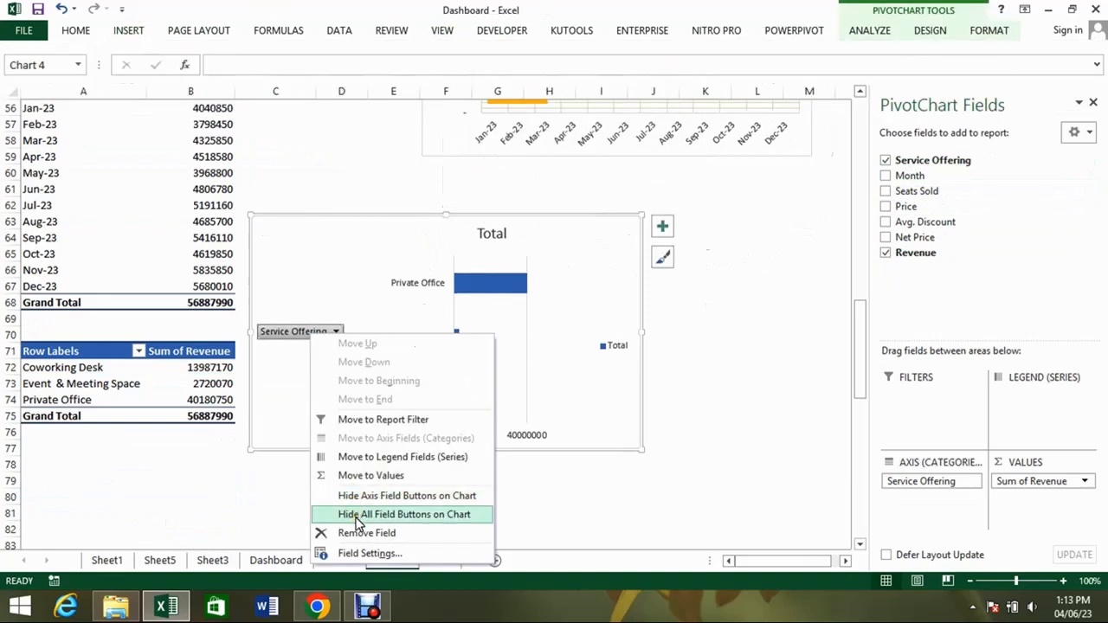
{"action": "left_click", "coordinate": [358, 517]}
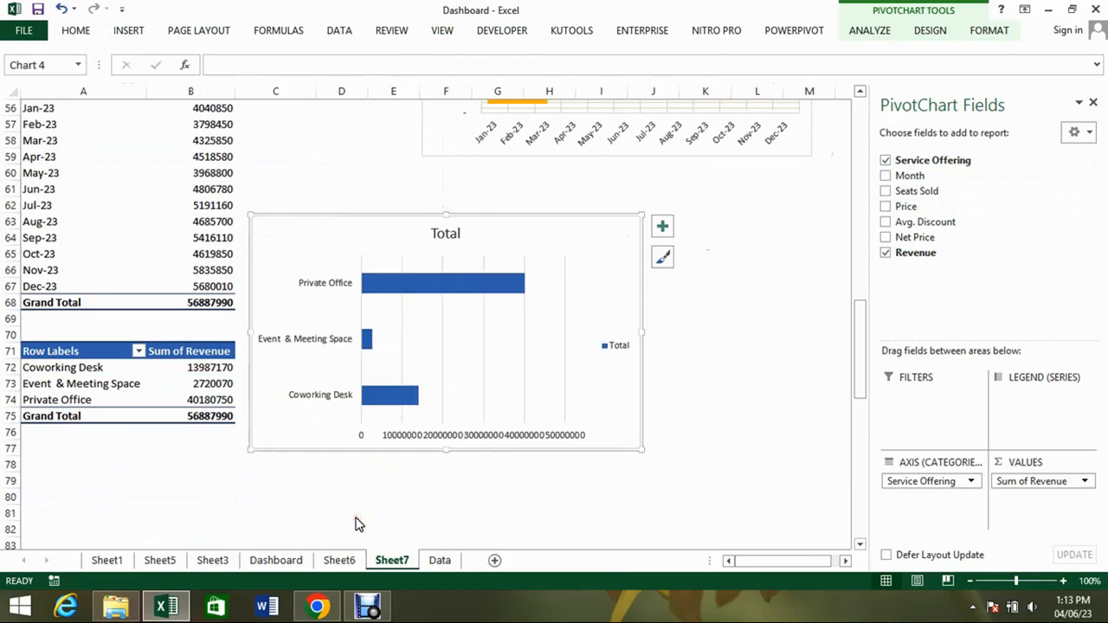
{"action": "left_click", "coordinate": [419, 436]}
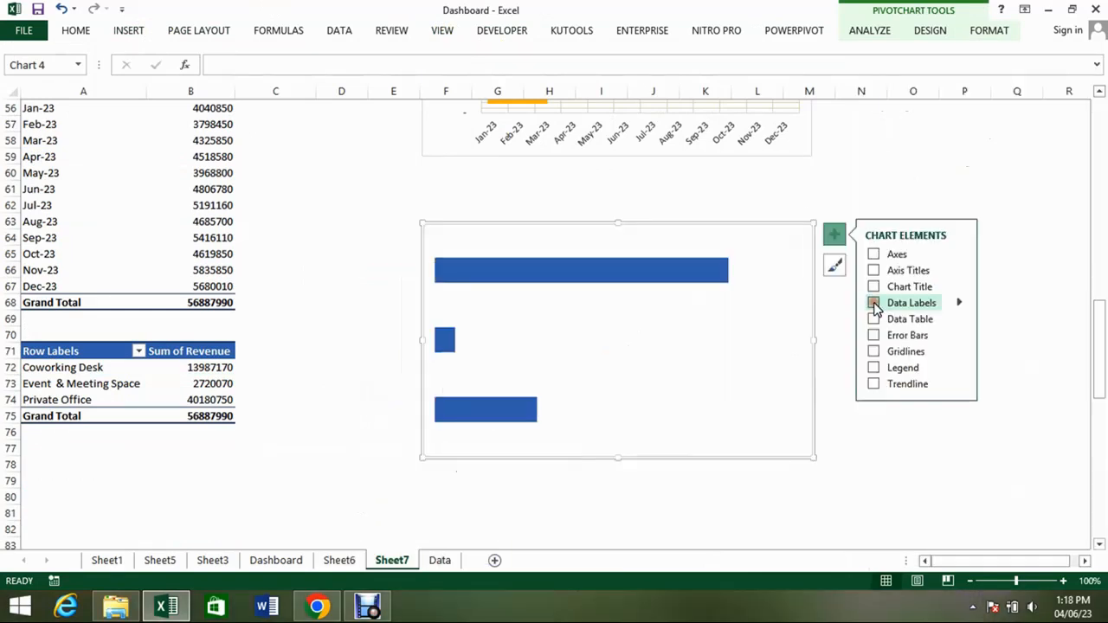
Add data labels to the bars at the Inside Base position and open their detailed label options.
{"action": "left_click", "coordinate": [874, 302]}
{"action": "left_click", "coordinate": [959, 304]}
{"action": "left_click", "coordinate": [996, 351]}
{"action": "left_click", "coordinate": [959, 303]}
{"action": "left_click", "coordinate": [1010, 404]}
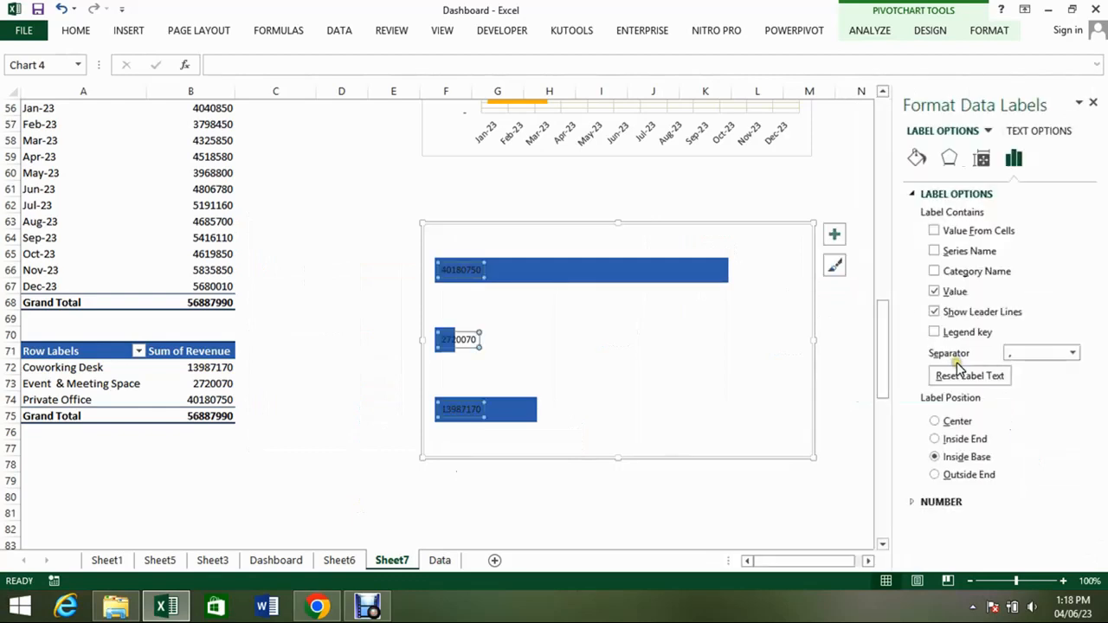
Make the bar labels show the category name instead of the value, leaving out the series name.
{"action": "left_click", "coordinate": [934, 271]}
{"action": "left_click", "coordinate": [934, 291]}
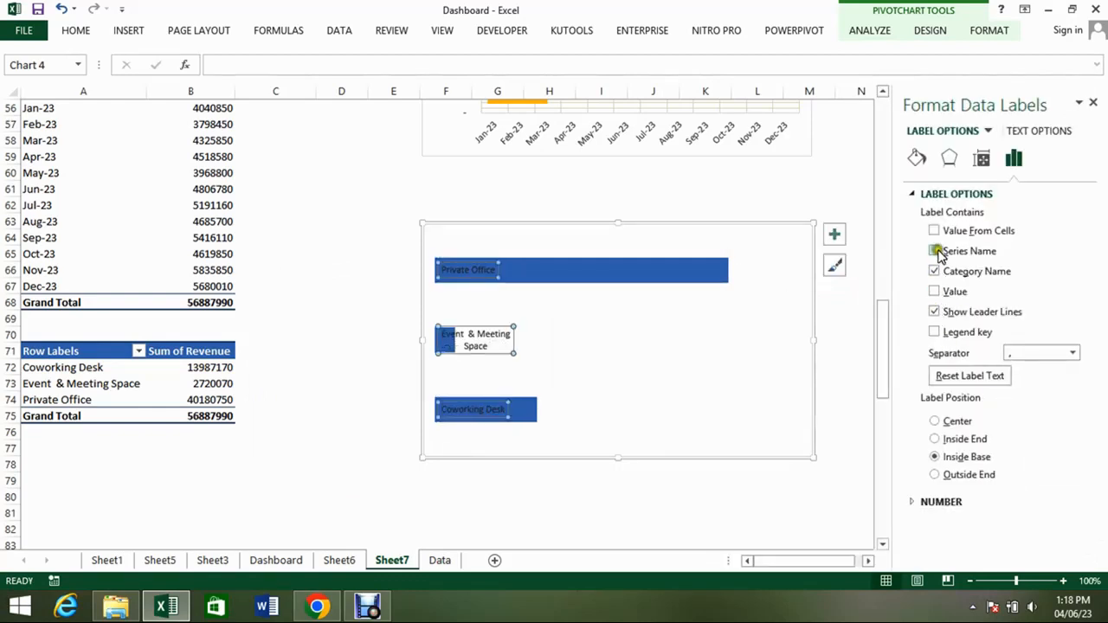
{"action": "left_click", "coordinate": [935, 251]}
{"action": "left_click", "coordinate": [935, 251]}
{"action": "left_click", "coordinate": [934, 231]}
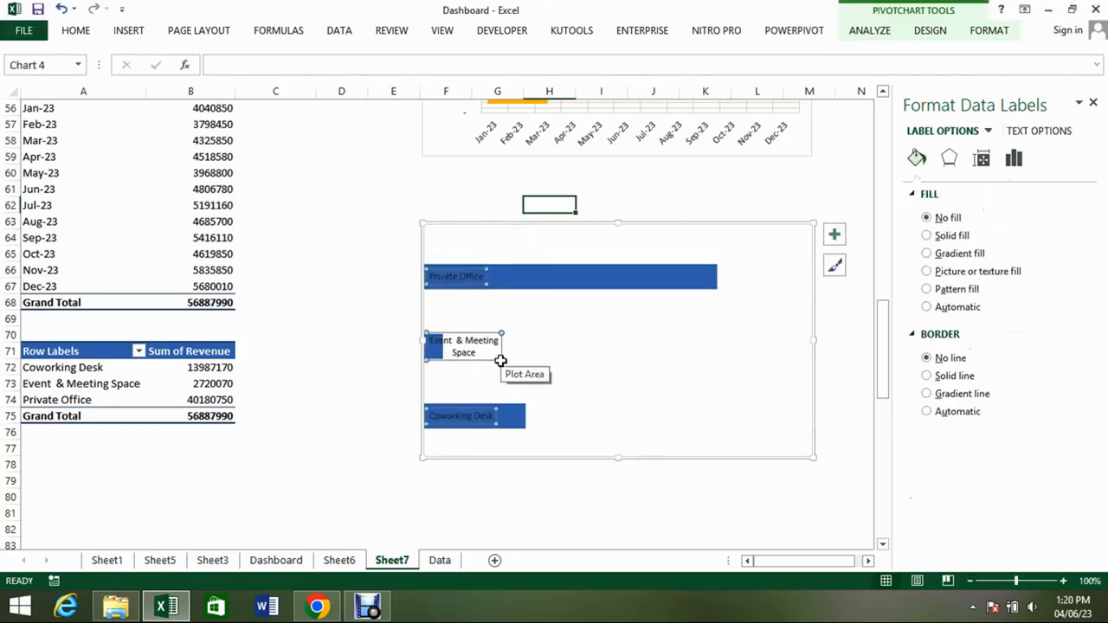
Widen the Event & Meeting Space label so its text fits on one line, and reduce its height.
{"action": "left_click", "coordinate": [500, 361]}
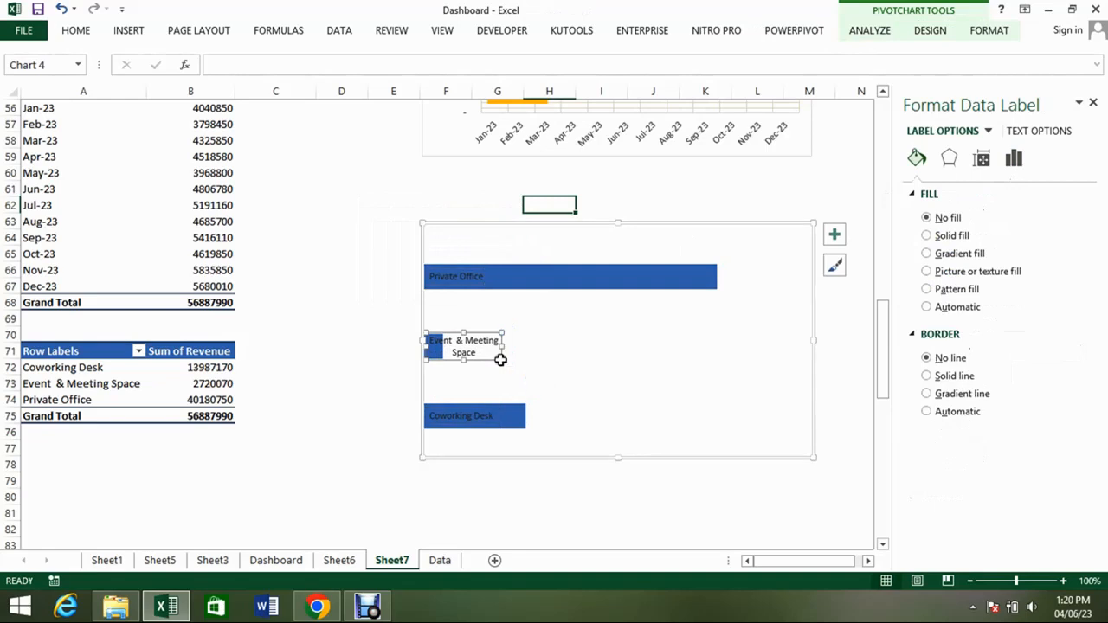
{"action": "left_click_drag", "start_coordinate": [503, 347], "coordinate": [592, 339]}
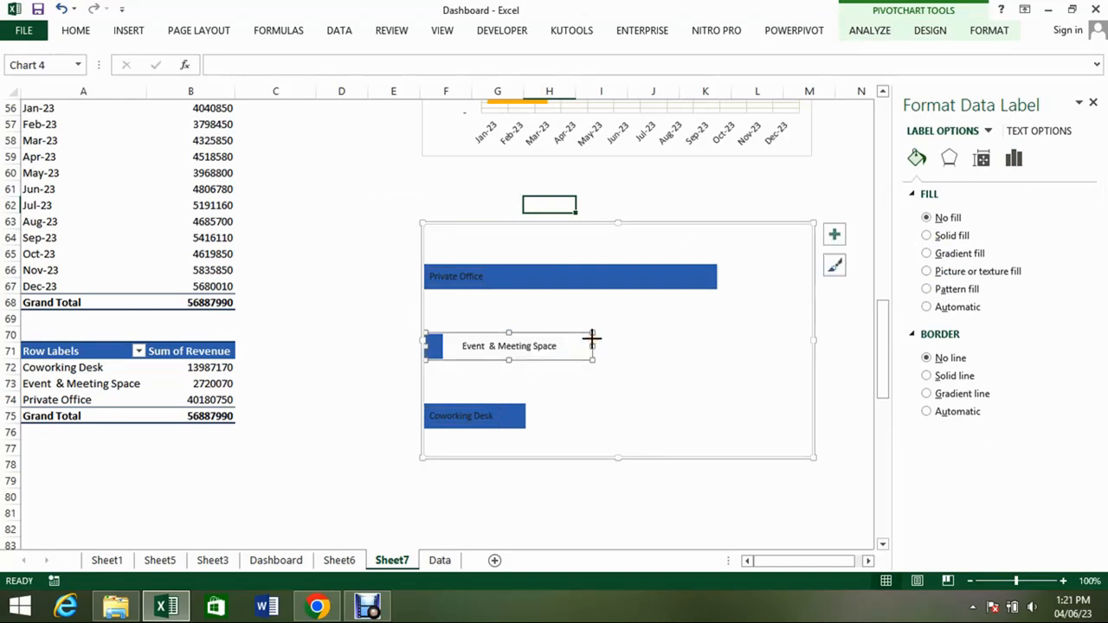
{"action": "left_click", "coordinate": [509, 336]}
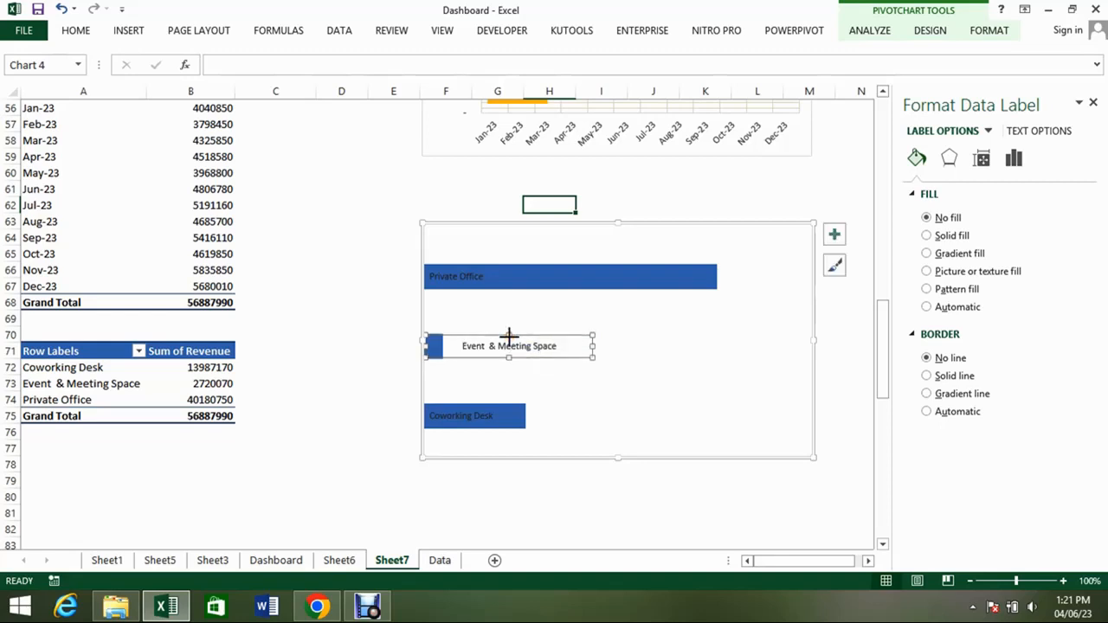
Place a copy of the service offering bar chart on Sheet6 and resize it to fit the panel below the Revenue and Cost chart.
{"action": "key", "text": "ctrl+Page_Up"}
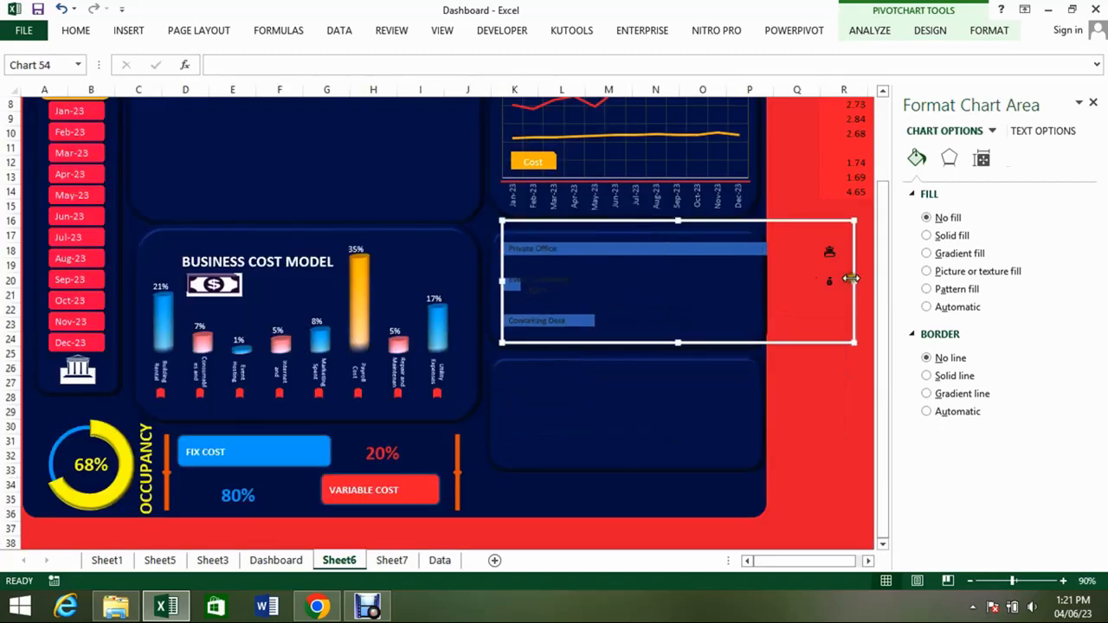
{"action": "mouse_move", "coordinate": [854, 280]}
{"action": "left_mouse_down"}
{"action": "mouse_move", "coordinate": [769, 312]}
{"action": "mouse_move", "coordinate": [761, 294]}
{"action": "left_mouse_up"}
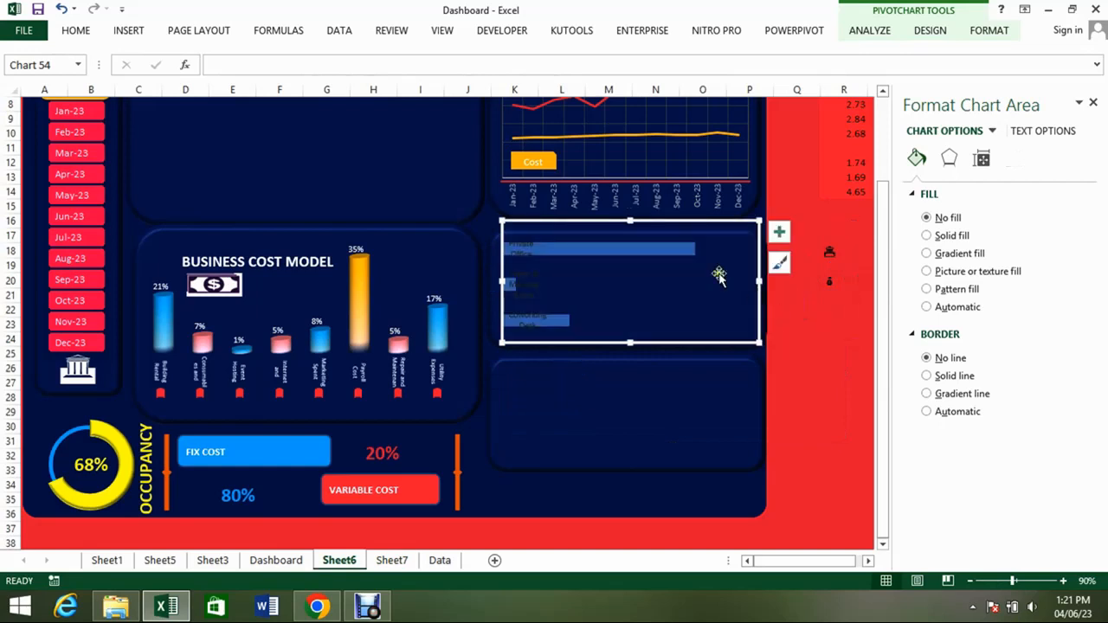
{"action": "left_click_drag", "start_coordinate": [631, 222], "coordinate": [639, 236]}
{"action": "left_click_drag", "start_coordinate": [630, 342], "coordinate": [630, 346]}
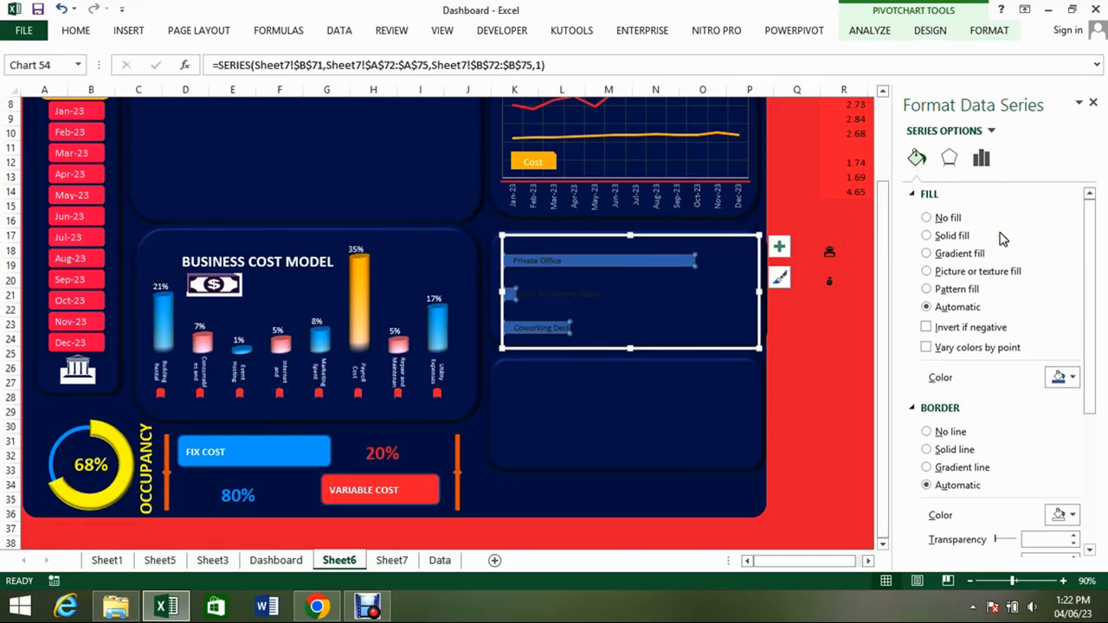
Set the gap width of the service offering bar series to 82%.
{"action": "left_click", "coordinate": [981, 158]}
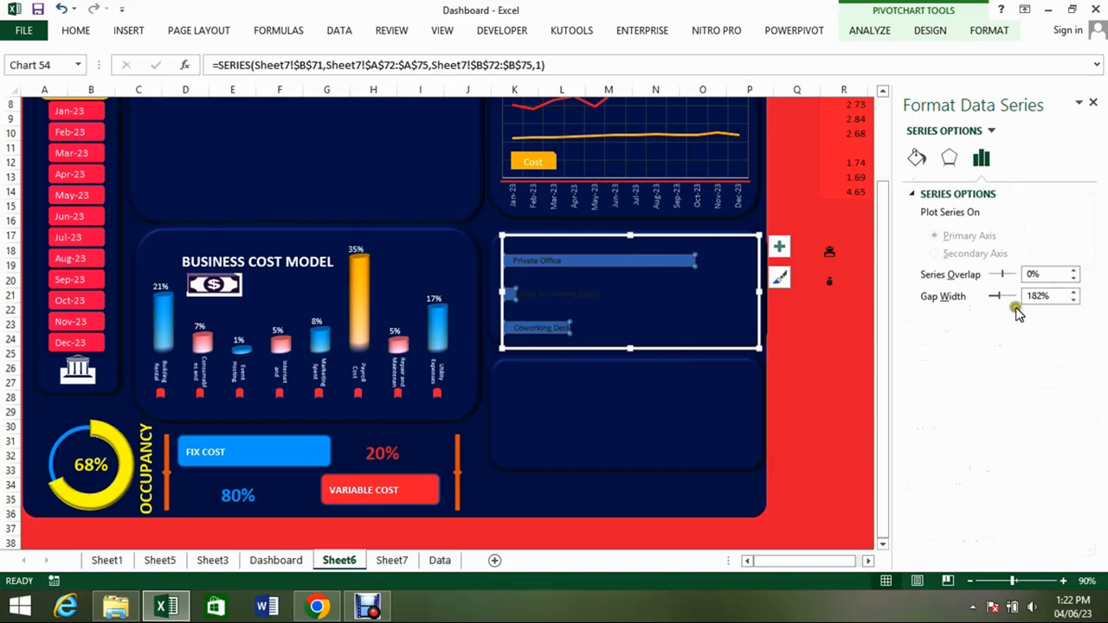
{"action": "left_click", "coordinate": [1037, 296]}
{"action": "key", "text": "BackSpace"}
{"action": "type", "text": "00"}
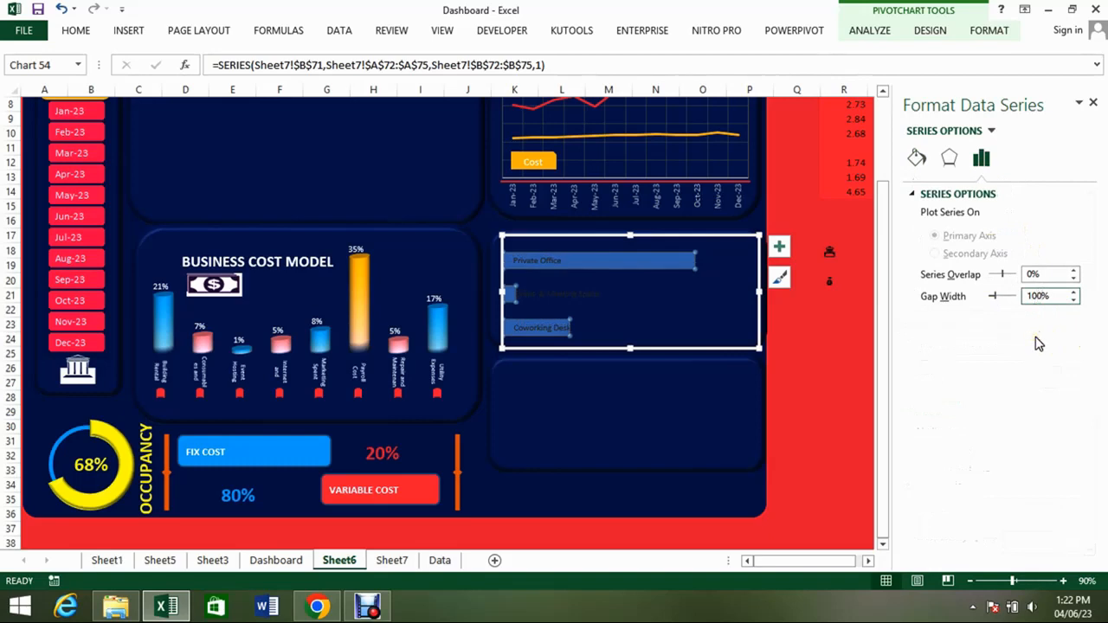
{"action": "left_click", "coordinate": [1074, 300]}
{"action": "left_click", "coordinate": [1073, 299]}
{"action": "left_click", "coordinate": [1073, 299]}
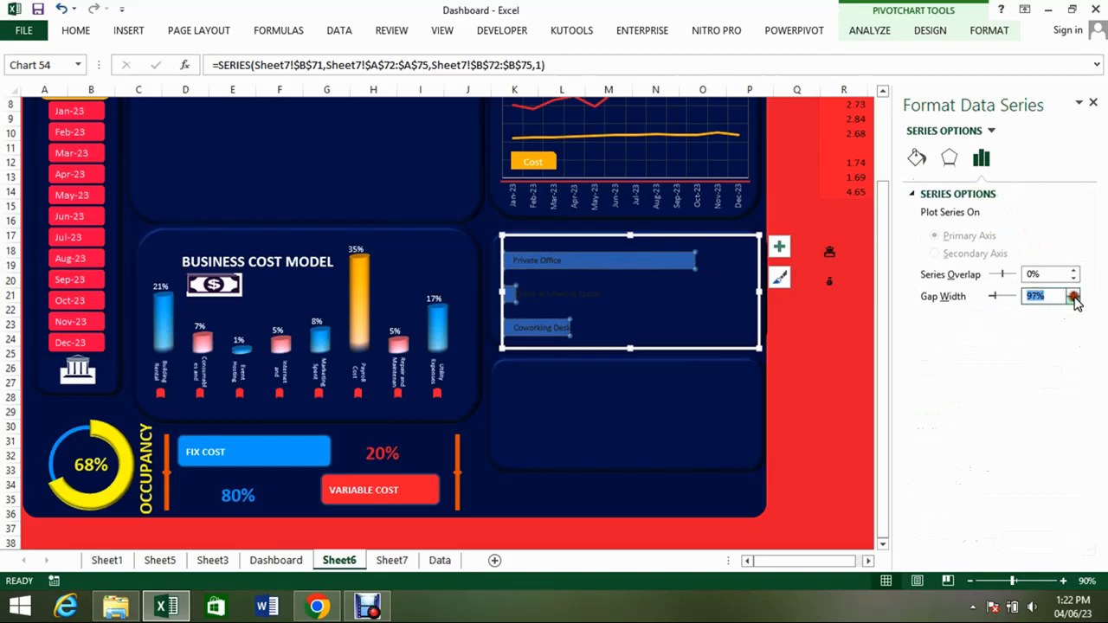
{"action": "left_click", "coordinate": [1074, 299]}
{"action": "left_click", "coordinate": [1074, 300]}
{"action": "left_click", "coordinate": [1073, 299]}
{"action": "left_click", "coordinate": [1074, 299]}
{"action": "left_click", "coordinate": [1074, 299]}
{"action": "left_click", "coordinate": [1074, 300]}
{"action": "left_click", "coordinate": [1074, 299]}
{"action": "left_click", "coordinate": [1075, 300]}
{"action": "left_click", "coordinate": [1074, 300]}
{"action": "left_click", "coordinate": [1075, 300]}
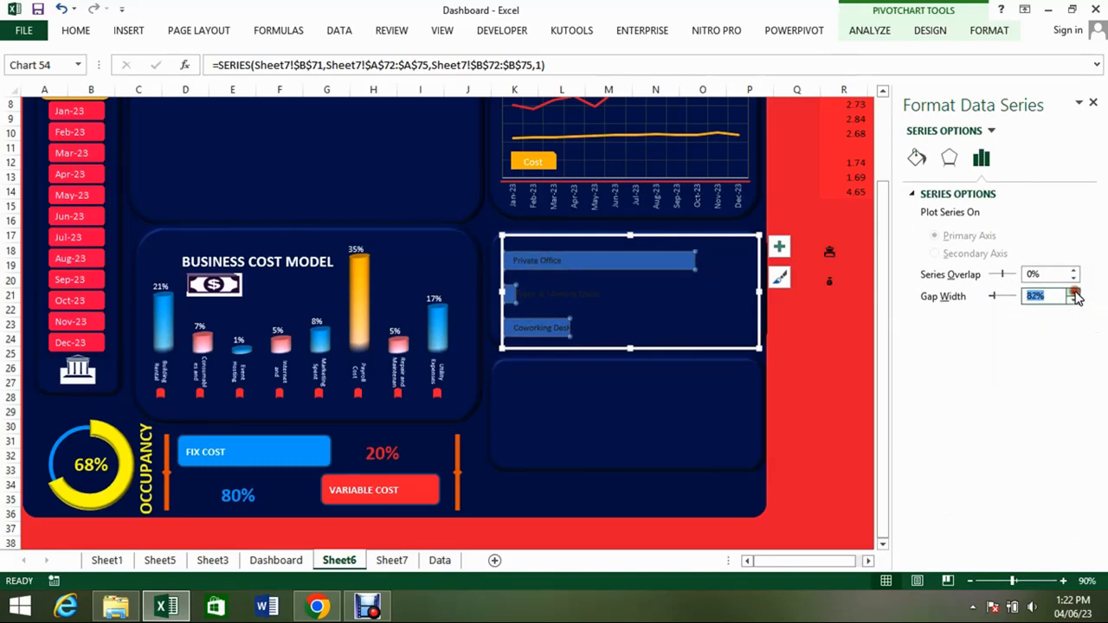
{"action": "left_click", "coordinate": [854, 364]}
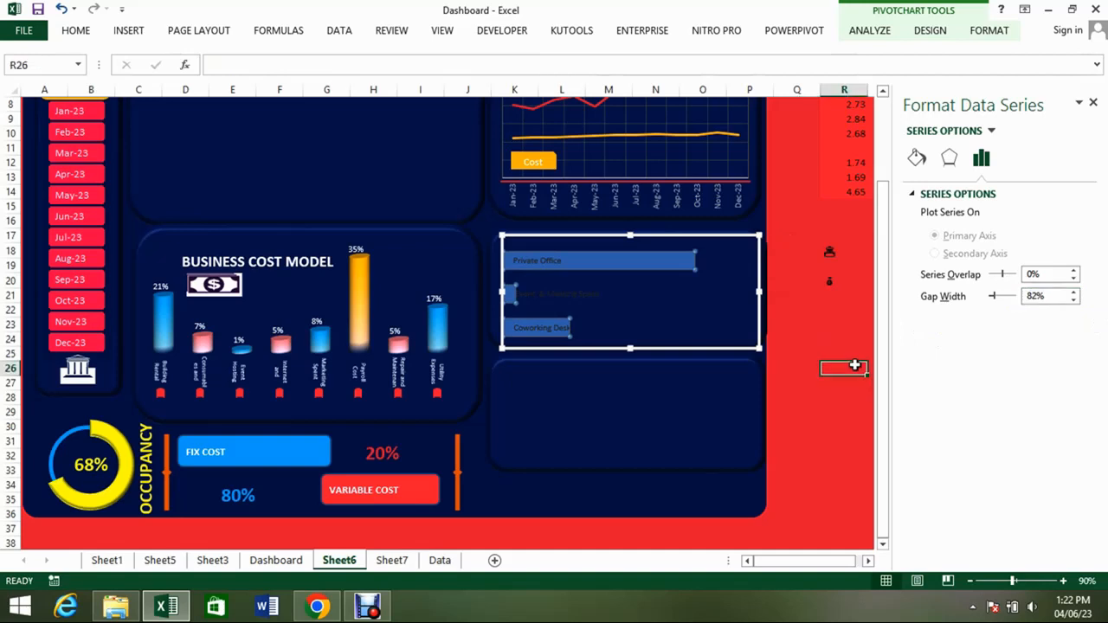
Move the bar chart into the lower panel and stack three equal rectangles in the panel above it.
{"action": "left_click", "coordinate": [270, 52]}
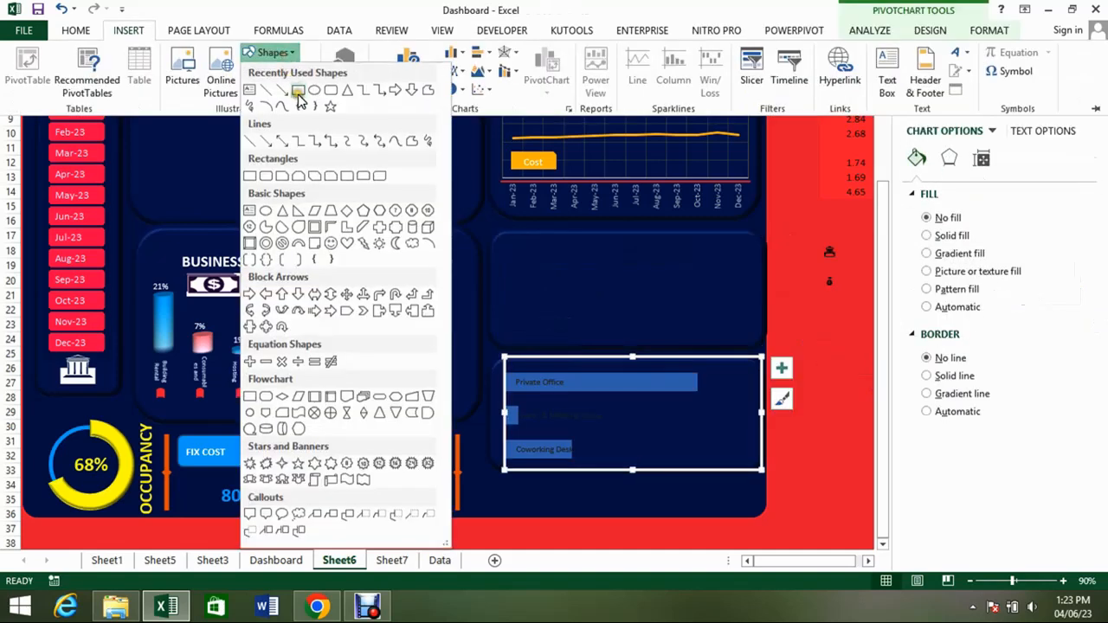
{"action": "left_click", "coordinate": [298, 94]}
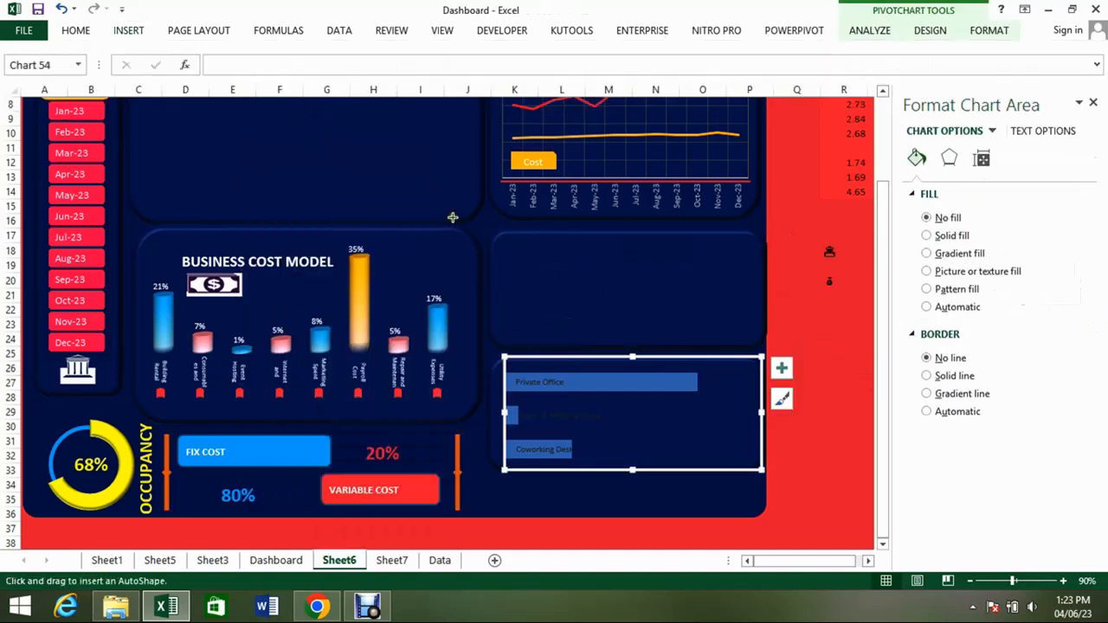
{"action": "mouse_move", "coordinate": [513, 348]}
{"action": "left_mouse_down"}
{"action": "mouse_move", "coordinate": [723, 375]}
{"action": "mouse_move", "coordinate": [732, 367]}
{"action": "mouse_move", "coordinate": [674, 245]}
{"action": "mouse_move", "coordinate": [679, 321]}
{"action": "left_mouse_up"}
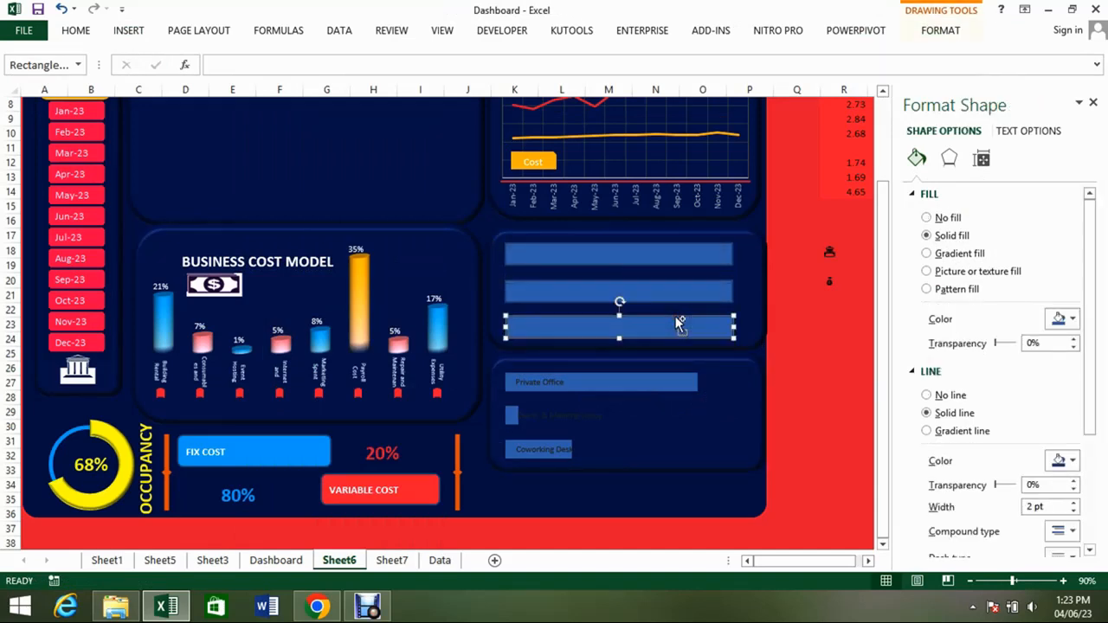
Select the three stacked blue rectangles on the dashboard and remove their outline.
{"action": "left_click", "coordinate": [675, 291], "text": "shift"}
{"action": "left_click", "coordinate": [671, 254], "text": "shift"}
{"action": "left_click", "coordinate": [952, 33]}
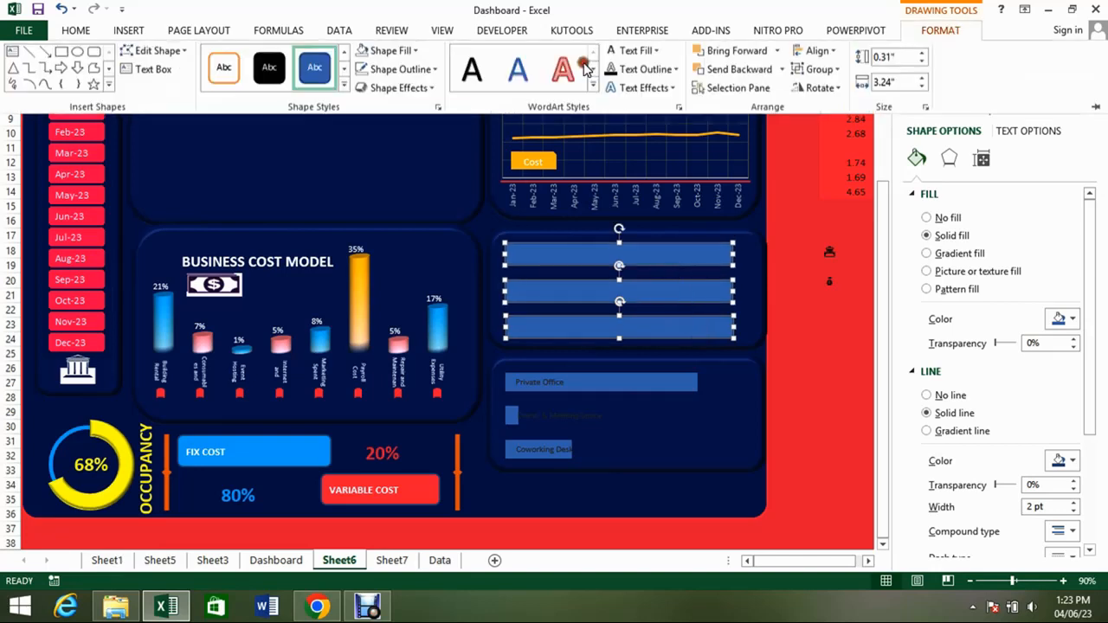
{"action": "left_click", "coordinate": [394, 71]}
{"action": "left_click", "coordinate": [390, 270]}
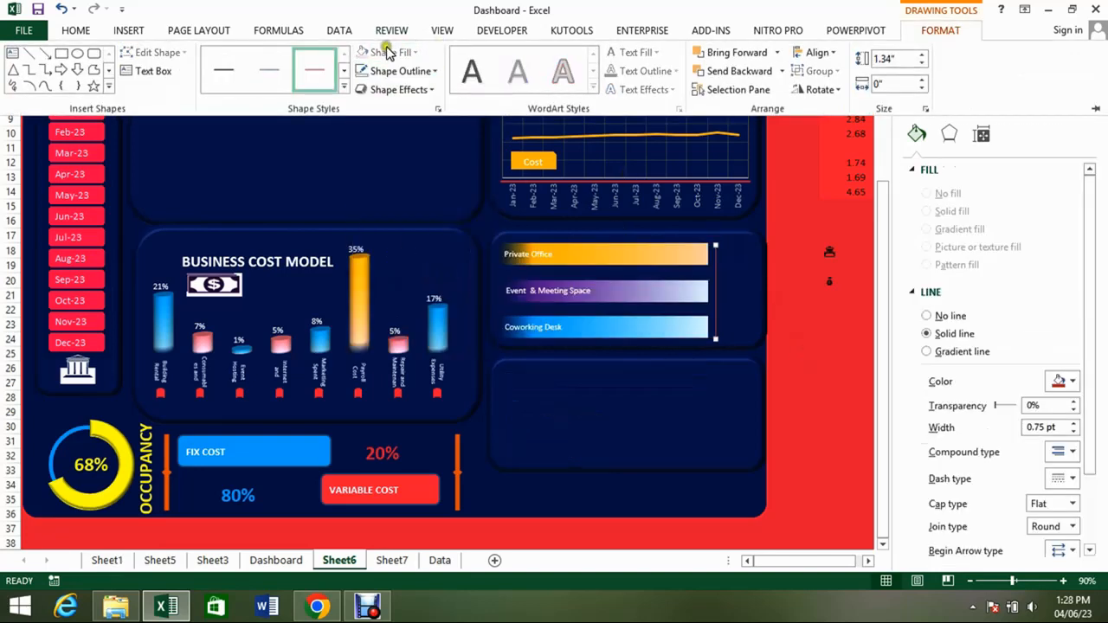
Start inserting a text box beside the Private Office bar, past the vertical red line.
{"action": "left_click", "coordinate": [128, 30]}
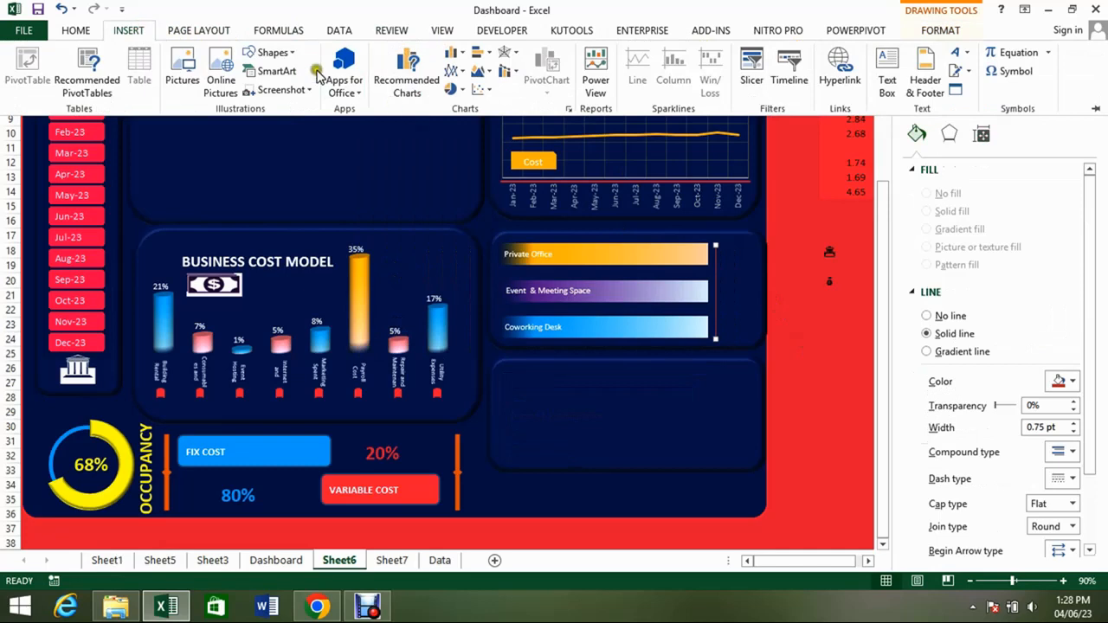
{"action": "left_click", "coordinate": [269, 52]}
{"action": "left_click", "coordinate": [250, 93]}
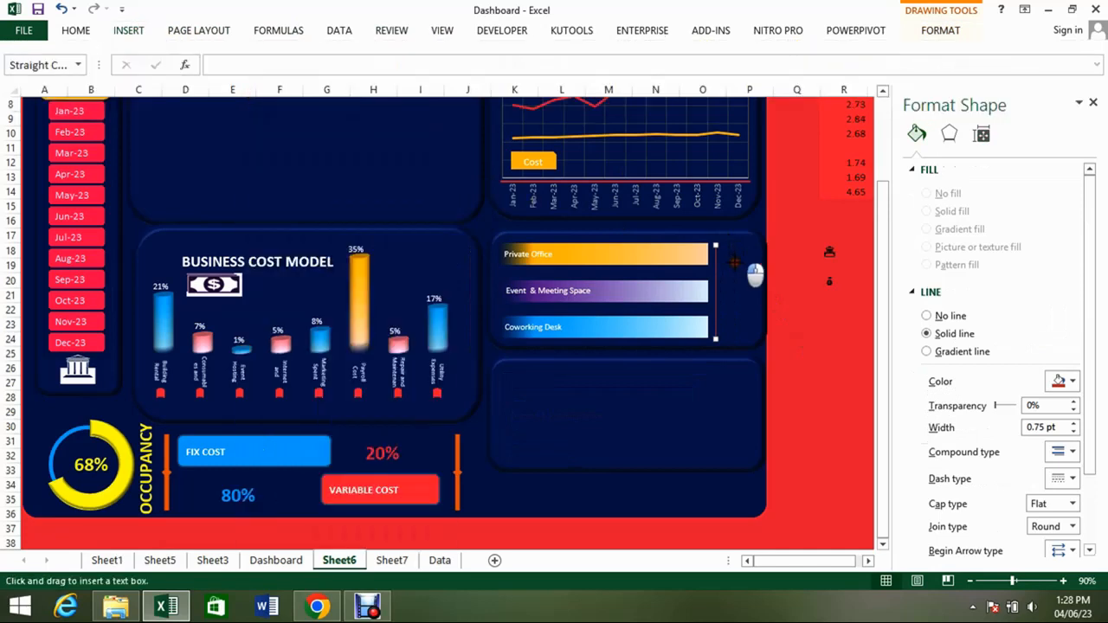
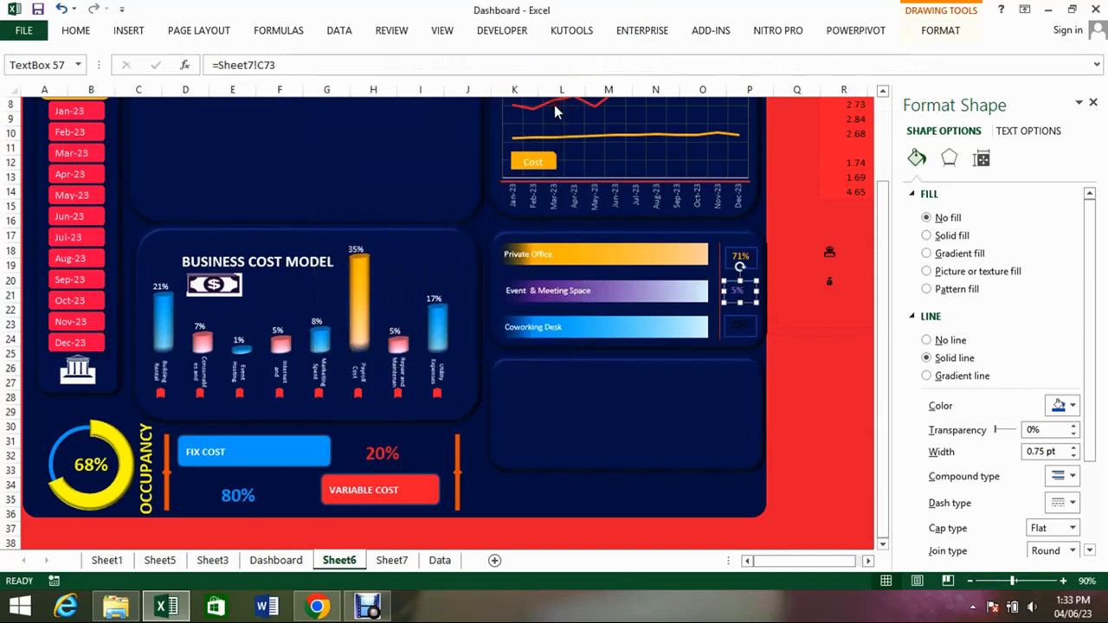
Select the Coworking Desk percentage box, and open the Event & Meeting Space data label of the bar chart for editing.
{"action": "left_click", "coordinate": [755, 336]}
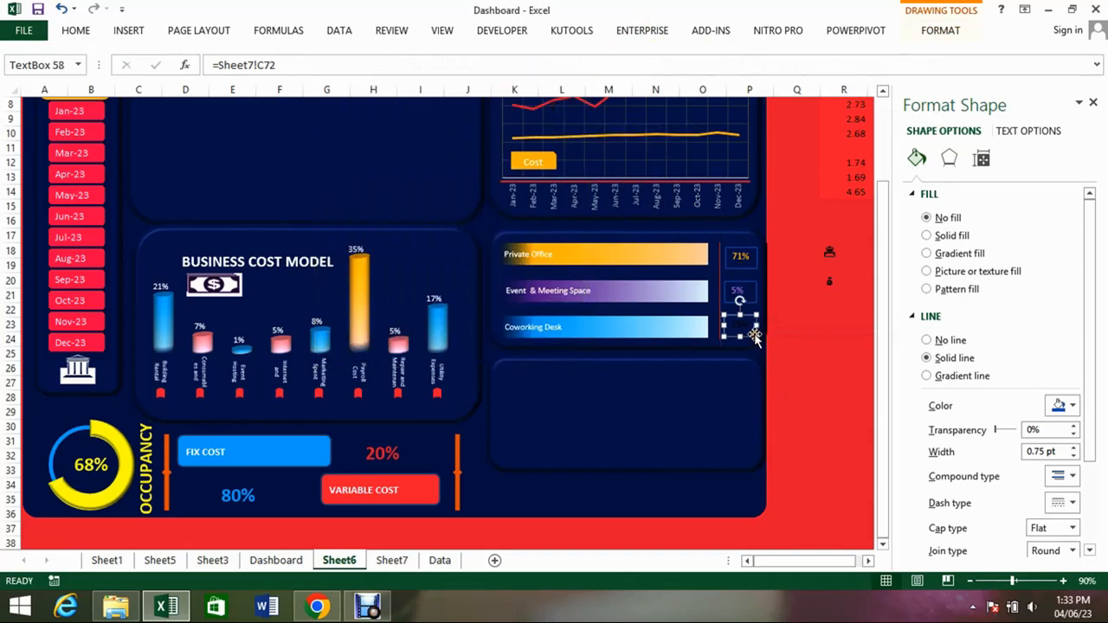
{"action": "left_click", "coordinate": [533, 320]}
{"action": "left_click", "coordinate": [532, 318]}
{"action": "left_click", "coordinate": [526, 290]}
{"action": "left_click", "coordinate": [517, 286]}
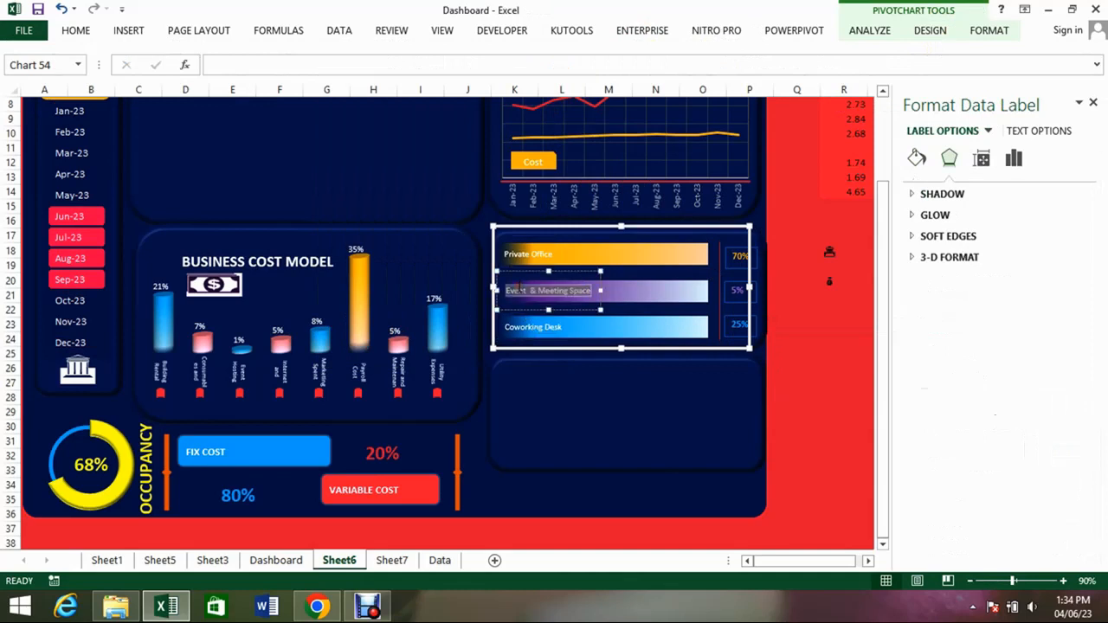
{"action": "left_click", "coordinate": [510, 282]}
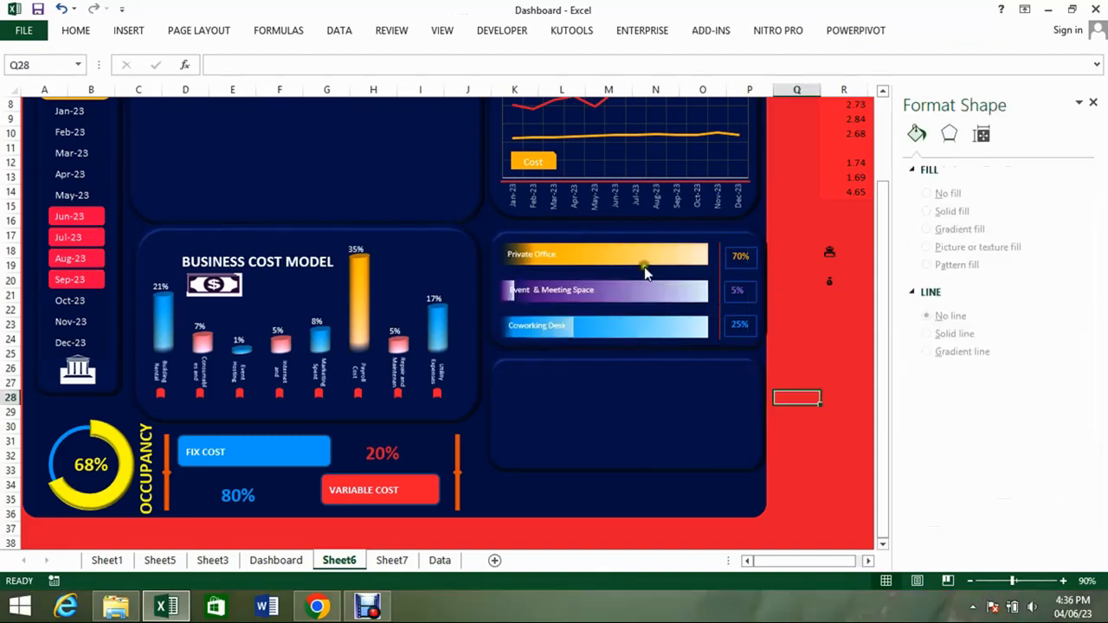
Move the workspace bar chart off the three rectangles into the empty panel below.
{"action": "double_click", "coordinate": [636, 245]}
{"action": "left_click_drag", "start_coordinate": [633, 228], "coordinate": [648, 341]}
Give the top rectangle a solid fill in a custom dark orange, RGB 172, 131, 0.
{"action": "left_click", "coordinate": [609, 259]}
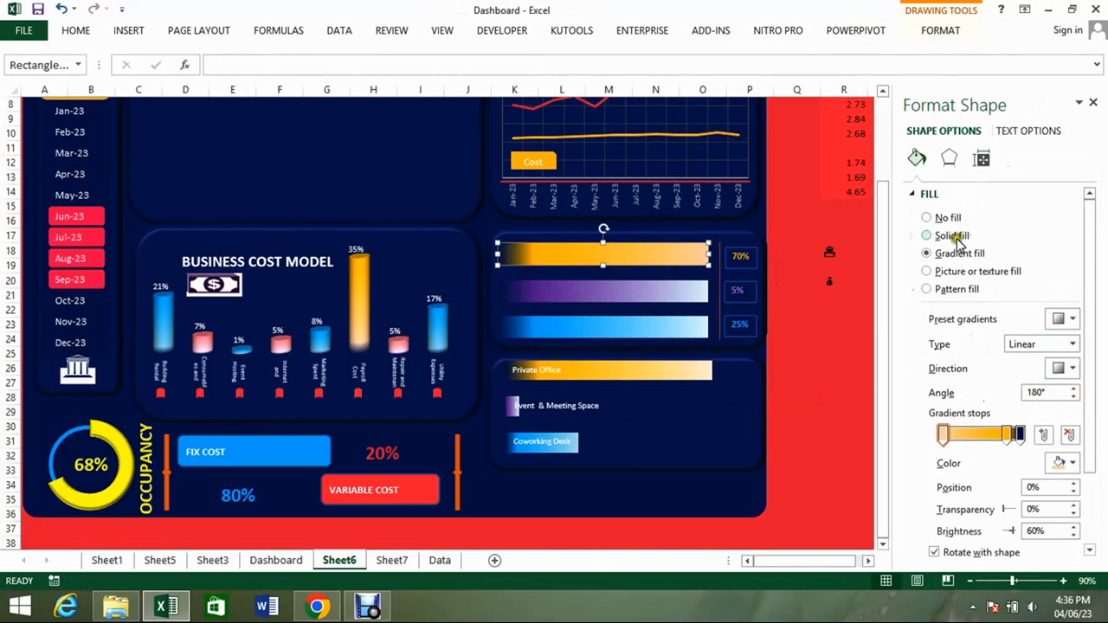
{"action": "left_click", "coordinate": [937, 235]}
{"action": "left_click", "coordinate": [1073, 320]}
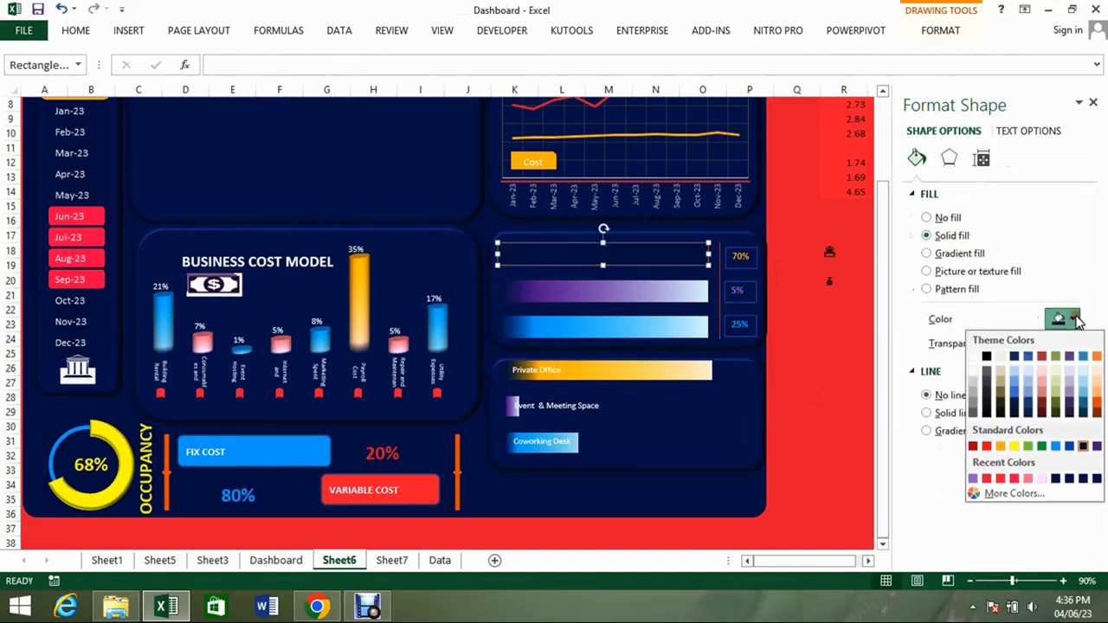
{"action": "left_click", "coordinate": [1000, 447]}
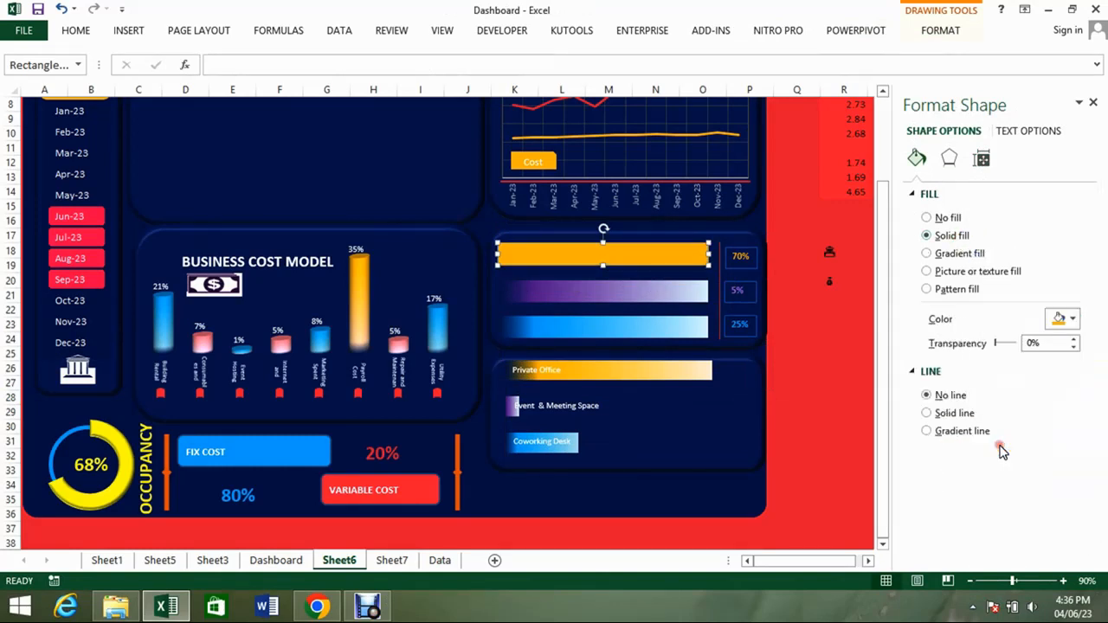
{"action": "left_click", "coordinate": [1074, 319]}
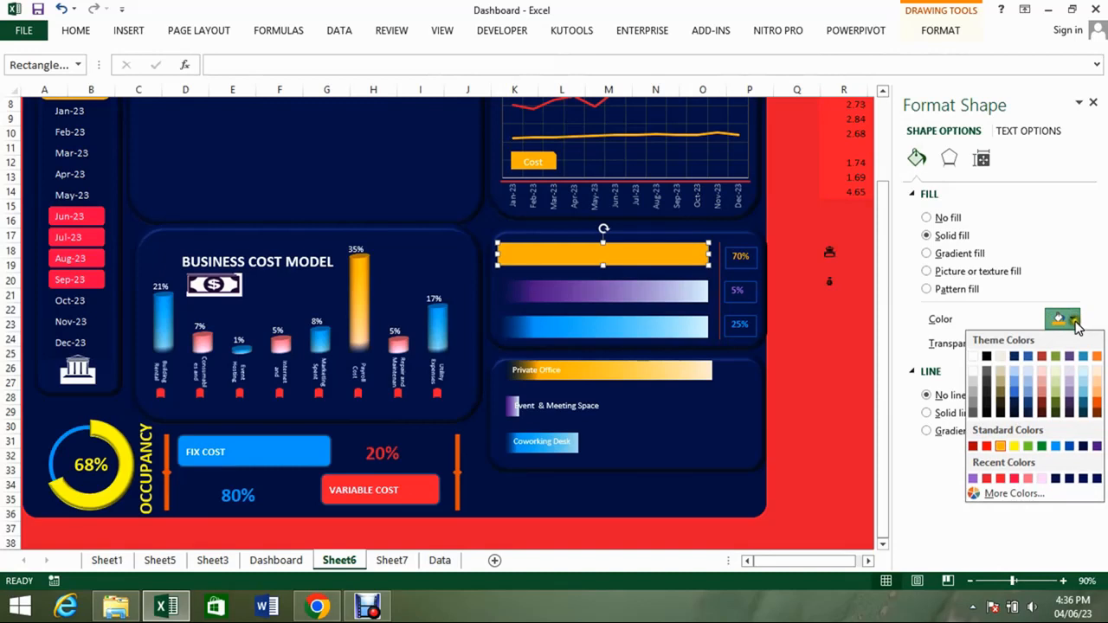
{"action": "left_click", "coordinate": [1013, 494]}
{"action": "left_click_drag", "start_coordinate": [499, 179], "coordinate": [498, 197]}
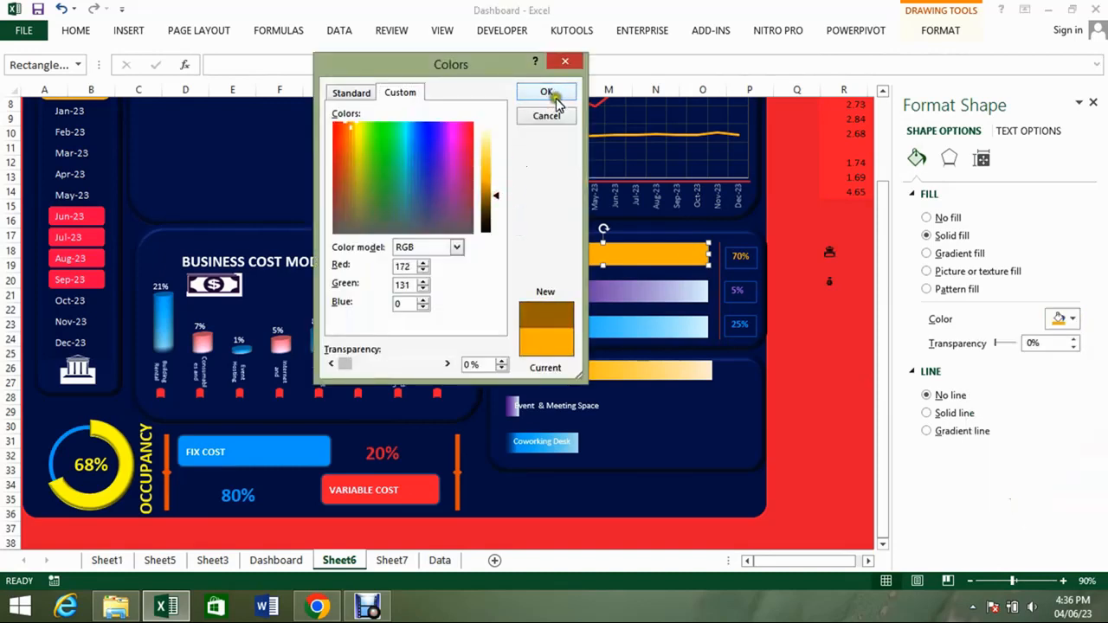
{"action": "left_click", "coordinate": [547, 92]}
Change the middle rectangle's gradient to a solid purple fill.
{"action": "left_click", "coordinate": [592, 410]}
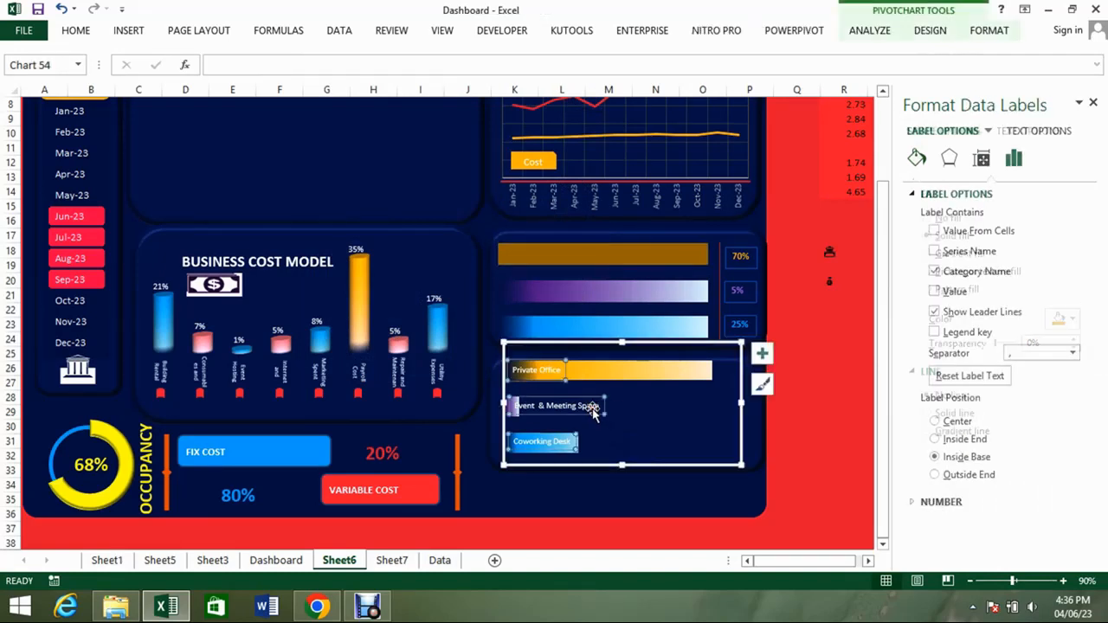
{"action": "left_click", "coordinate": [643, 290]}
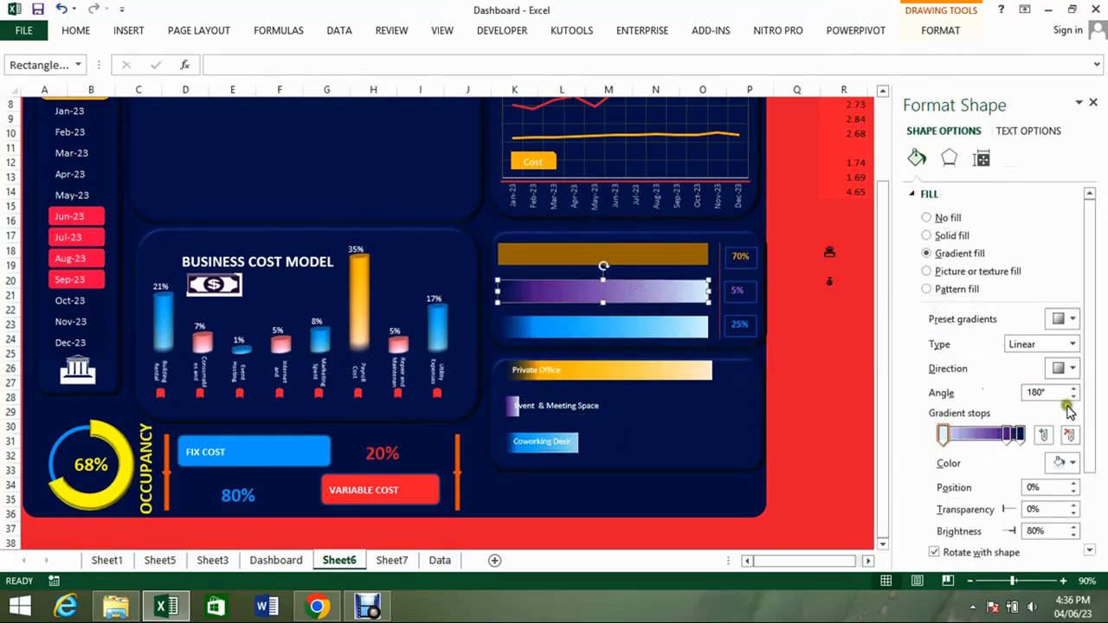
{"action": "left_click", "coordinate": [1073, 464]}
{"action": "left_click", "coordinate": [956, 235]}
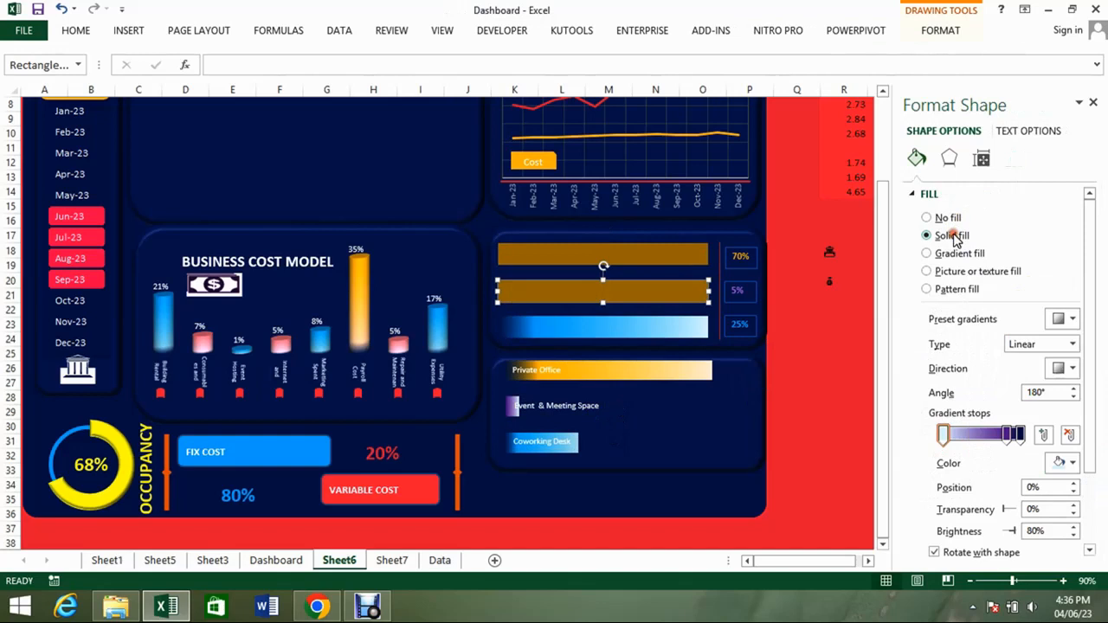
{"action": "left_click", "coordinate": [1076, 319]}
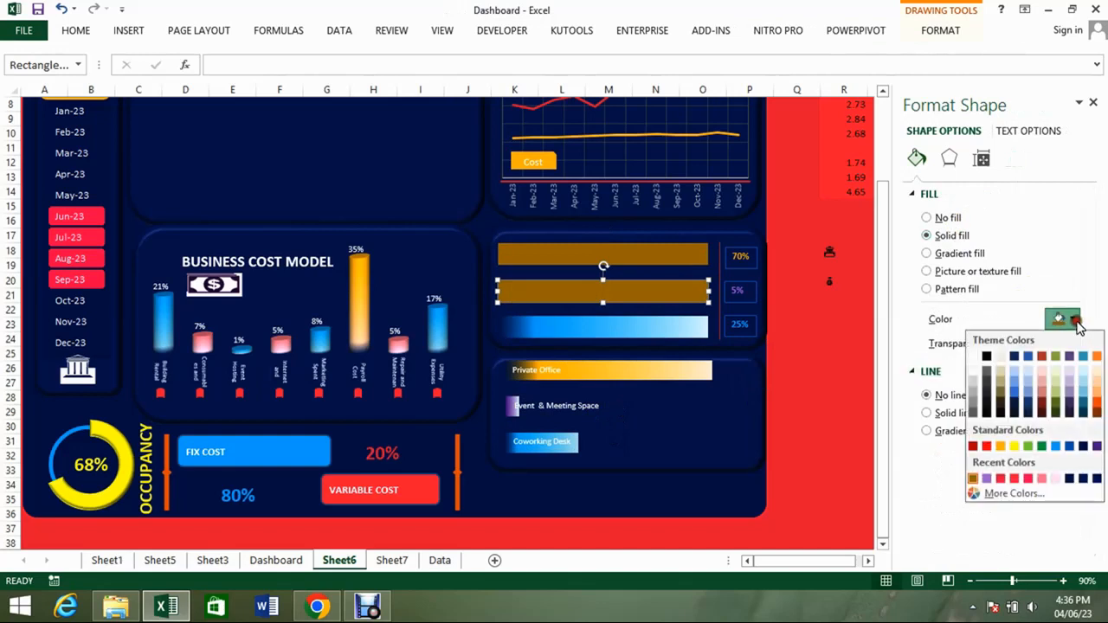
{"action": "left_click", "coordinate": [1071, 446]}
{"action": "left_click", "coordinate": [1076, 320]}
{"action": "left_click", "coordinate": [1091, 440]}
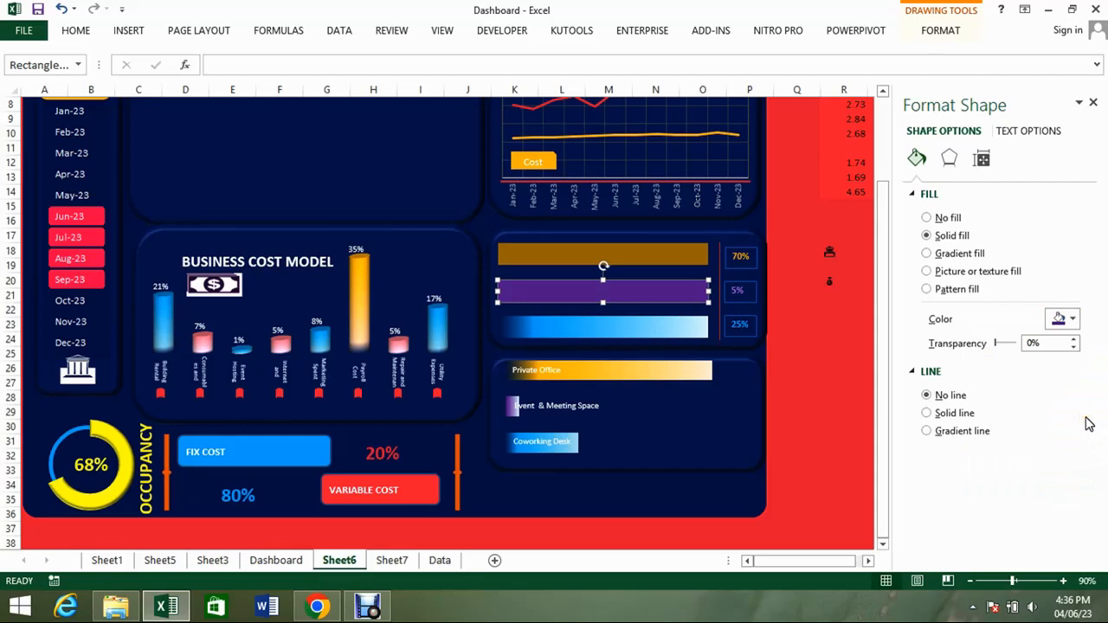
Change the bottom rectangle's gradient to a solid blue fill.
{"action": "left_click", "coordinate": [698, 327]}
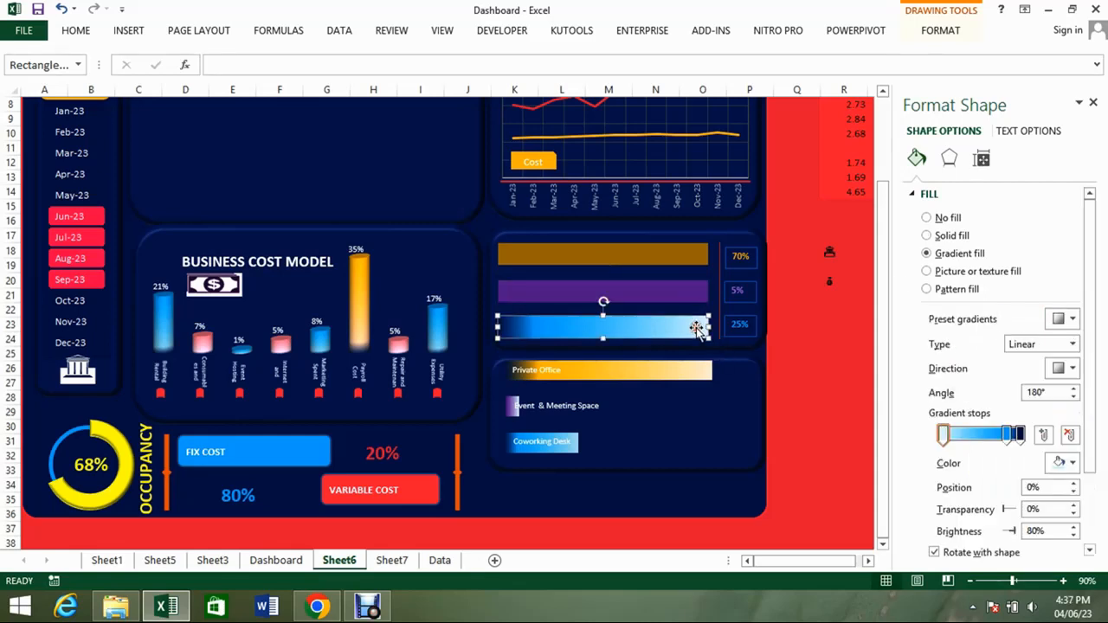
{"action": "left_click", "coordinate": [952, 238]}
{"action": "left_click", "coordinate": [1073, 319]}
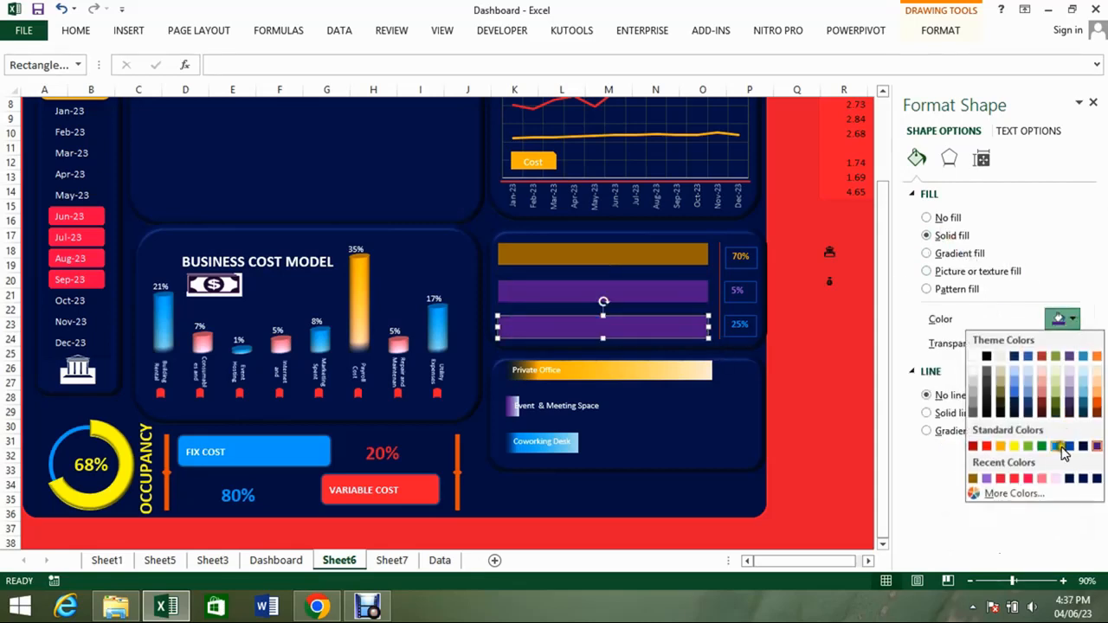
{"action": "left_click", "coordinate": [1070, 442]}
Move the workspace bar chart back up over the three solid rectangles.
{"action": "left_click", "coordinate": [687, 347]}
{"action": "left_click_drag", "start_coordinate": [687, 346], "coordinate": [682, 233]}
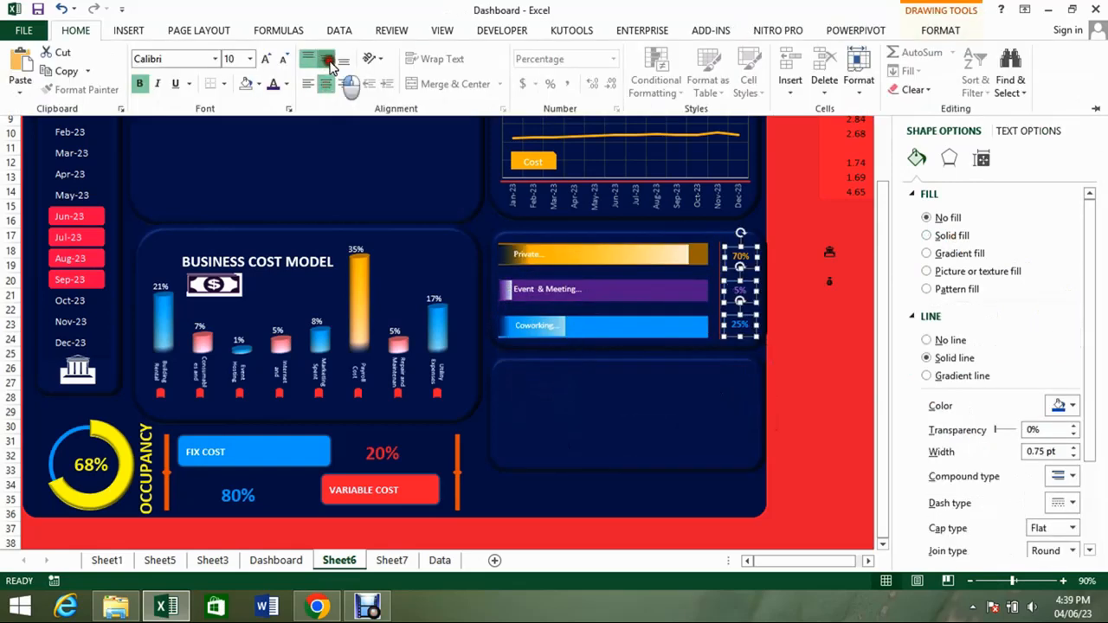
Deselect the three percentage text boxes and save the workbook.
{"action": "left_click", "coordinate": [834, 440]}
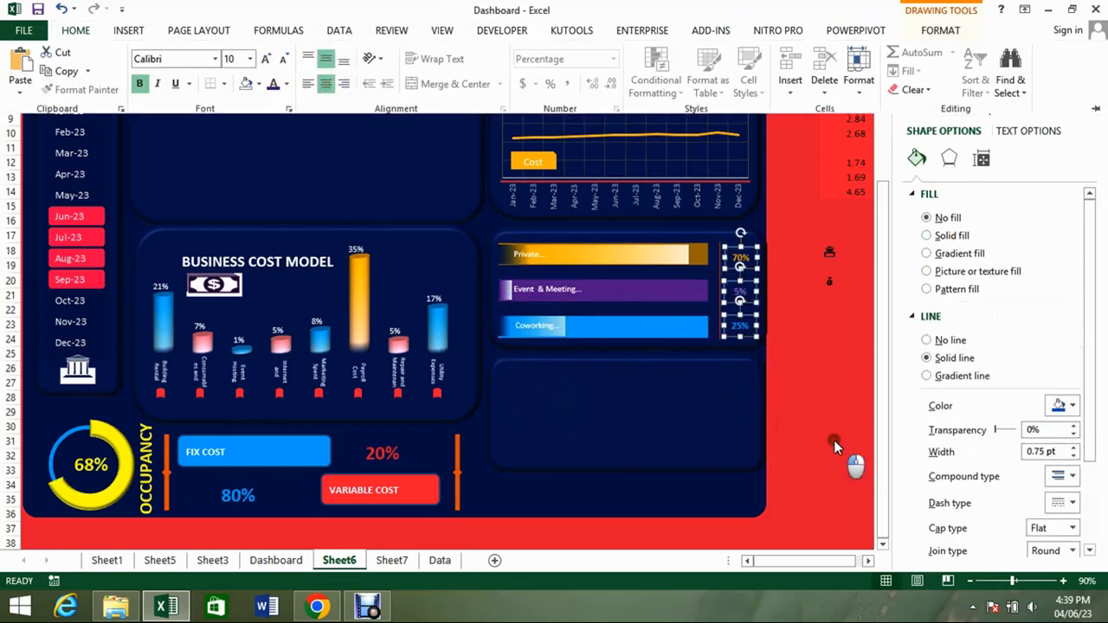
{"action": "left_click", "coordinate": [833, 440]}
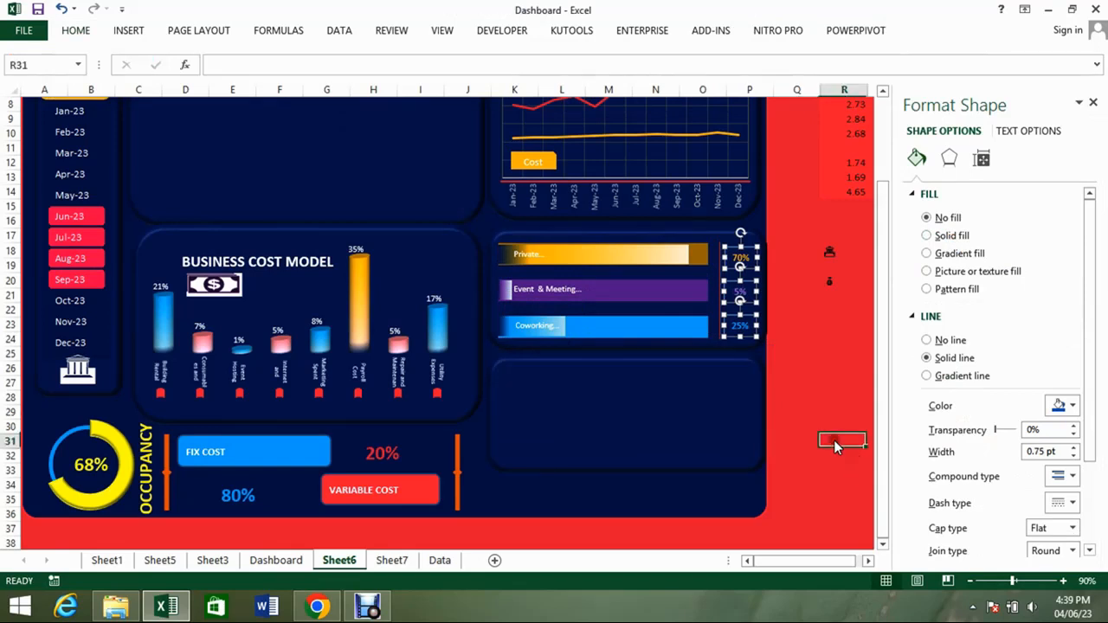
{"action": "key", "text": "ctrl+s"}
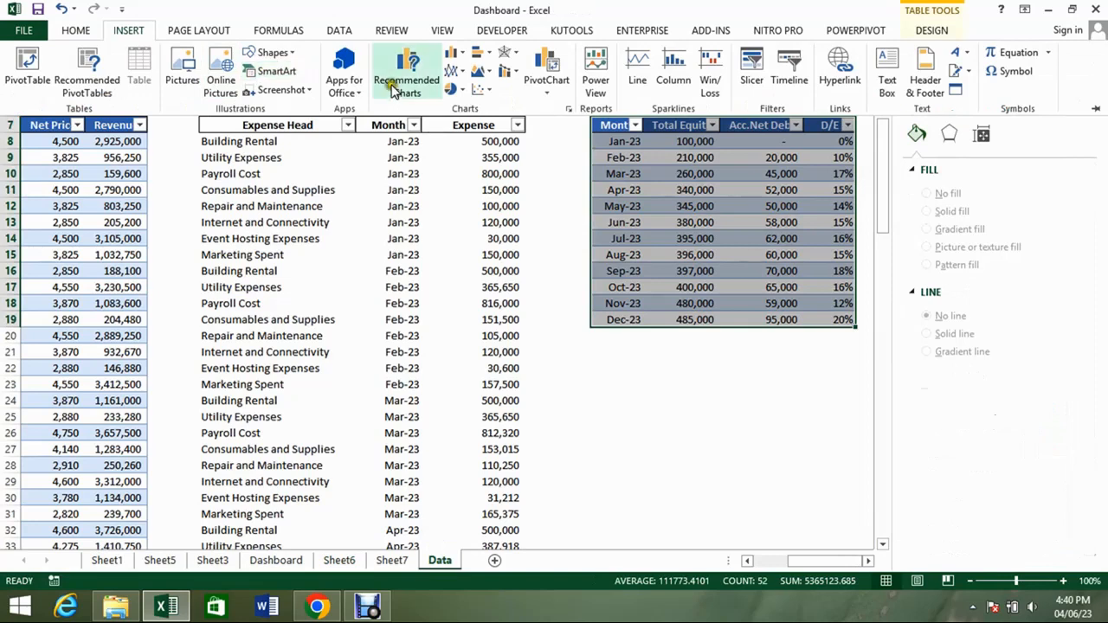
Insert a PivotTable from Table2 on the existing worksheet, placed at cell A81 of Sheet7.
{"action": "left_click", "coordinate": [37, 60]}
{"action": "left_click", "coordinate": [355, 255]}
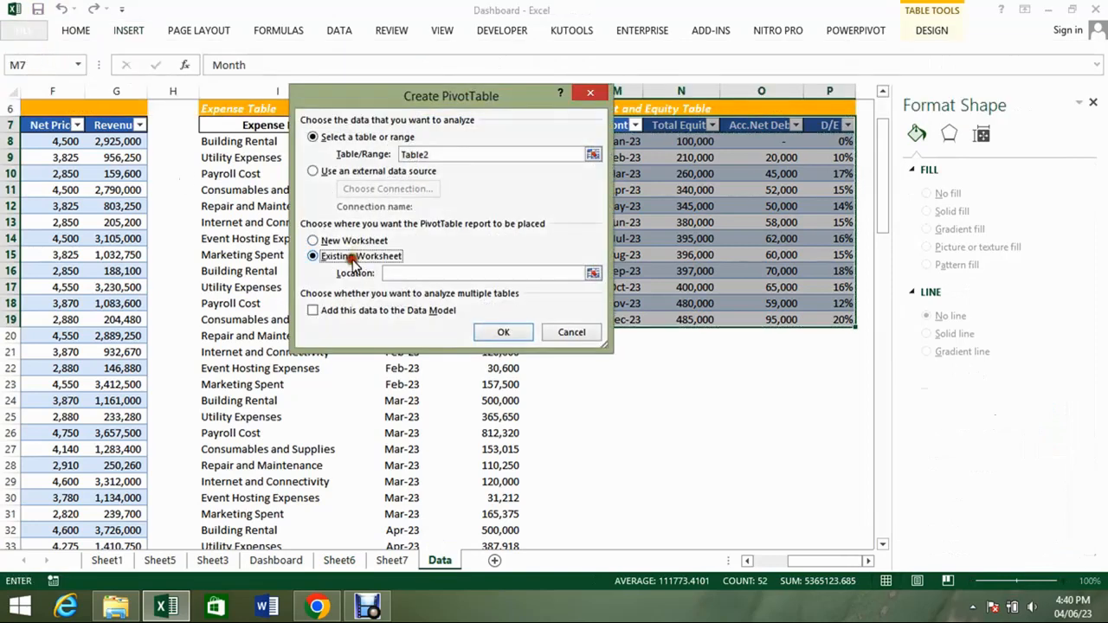
{"action": "left_click", "coordinate": [409, 275]}
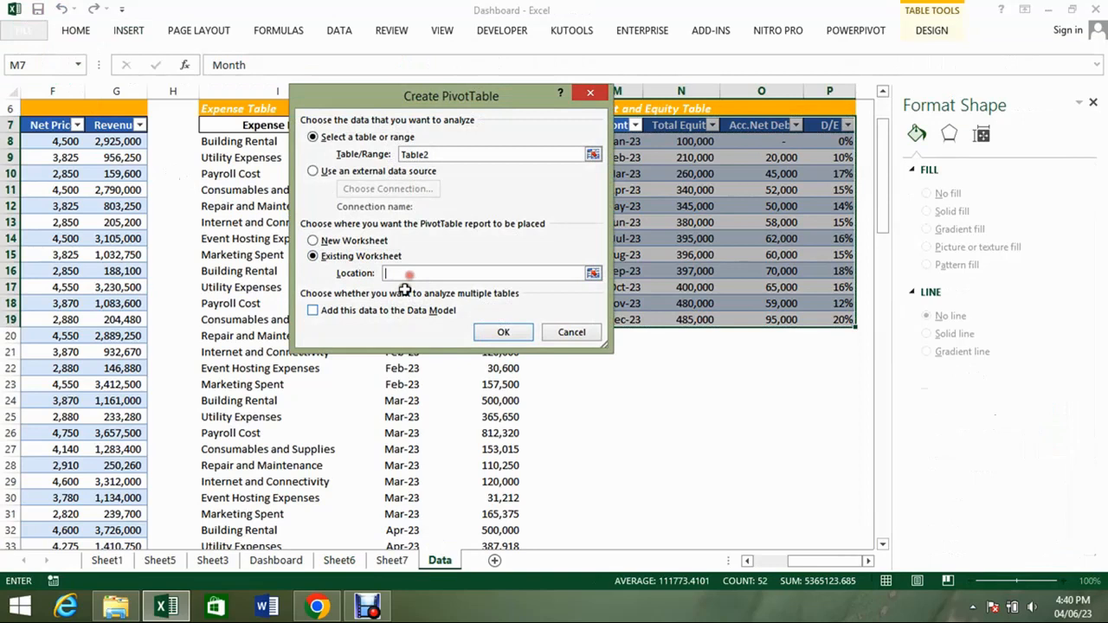
{"action": "left_click", "coordinate": [390, 561]}
{"action": "left_click", "coordinate": [242, 507]}
{"action": "key", "text": "Down"}
{"action": "key", "text": "Down"}
{"action": "key", "text": "Down"}
{"action": "key", "text": "Down"}
{"action": "key", "text": "Down"}
{"action": "key", "text": "Down"}
{"action": "key", "text": "Down"}
{"action": "key", "text": "Down"}
{"action": "key", "text": "Down"}
{"action": "key", "text": "Down"}
{"action": "key", "text": "Down"}
{"action": "key", "text": "Down"}
{"action": "key", "text": "Down"}
{"action": "key", "text": "Down"}
{"action": "key", "text": "Down"}
{"action": "key", "text": "Down"}
{"action": "key", "text": "Down"}
{"action": "key", "text": "Down"}
{"action": "key", "text": "Down"}
{"action": "key", "text": "Down"}
{"action": "key", "text": "Left"}
{"action": "key", "text": "Left"}
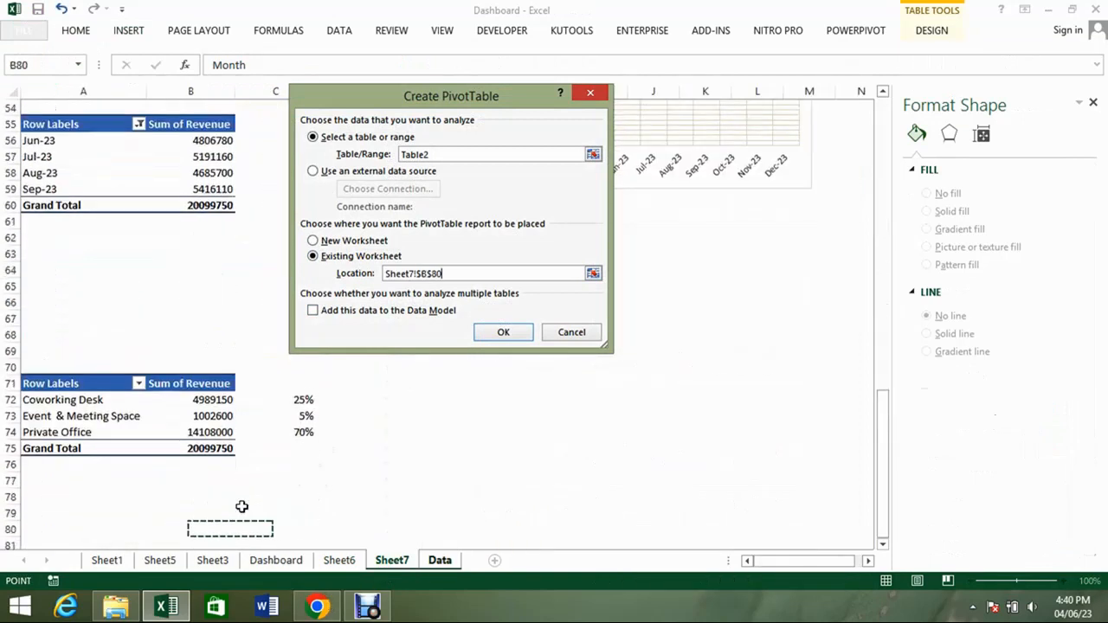
{"action": "key", "text": "Down"}
{"action": "key", "text": "Down"}
{"action": "key", "text": "Up"}
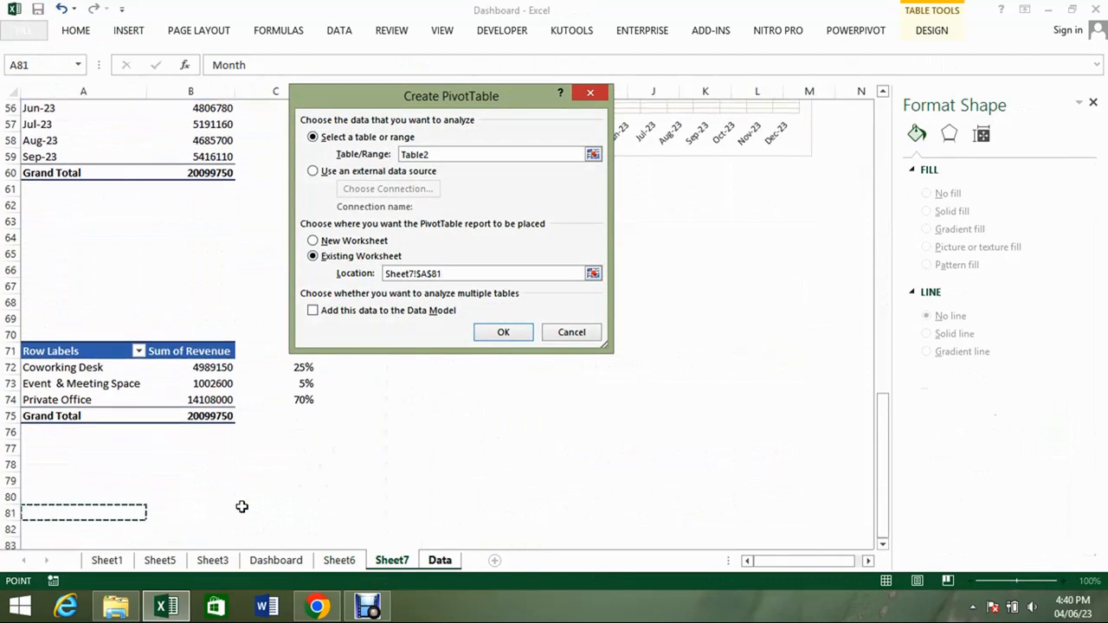
{"action": "key", "text": "Return"}
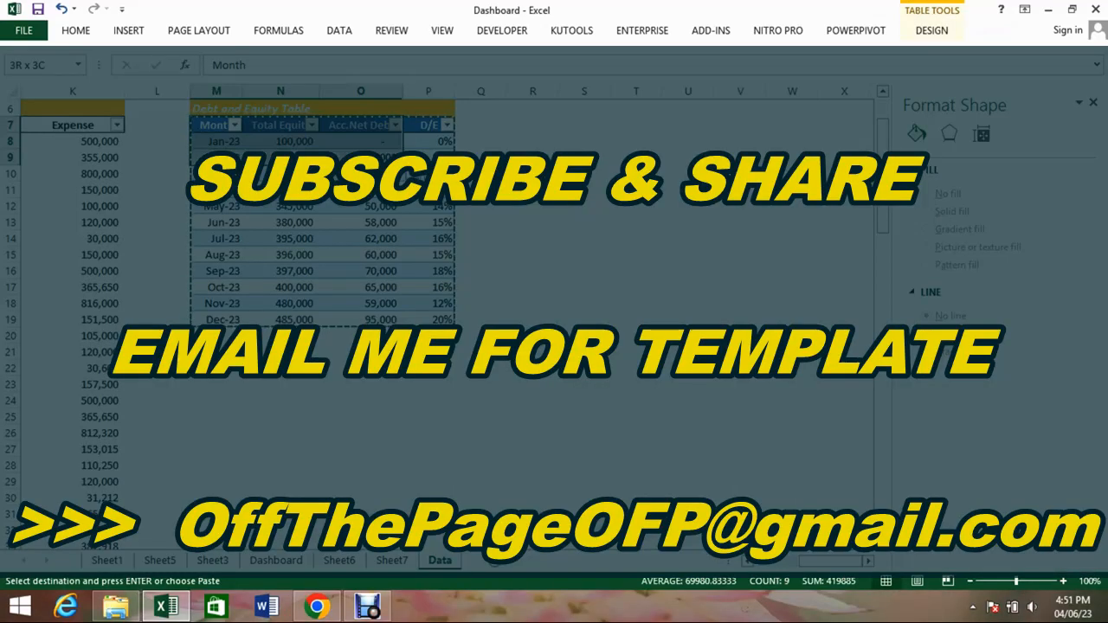
Copy the Month, Total Equity and Acc.Net Debt columns, paste them as values at C82 of Sheet7, and save the workbook.
{"action": "left_click_drag", "start_coordinate": [361, 157], "coordinate": [361, 319]}
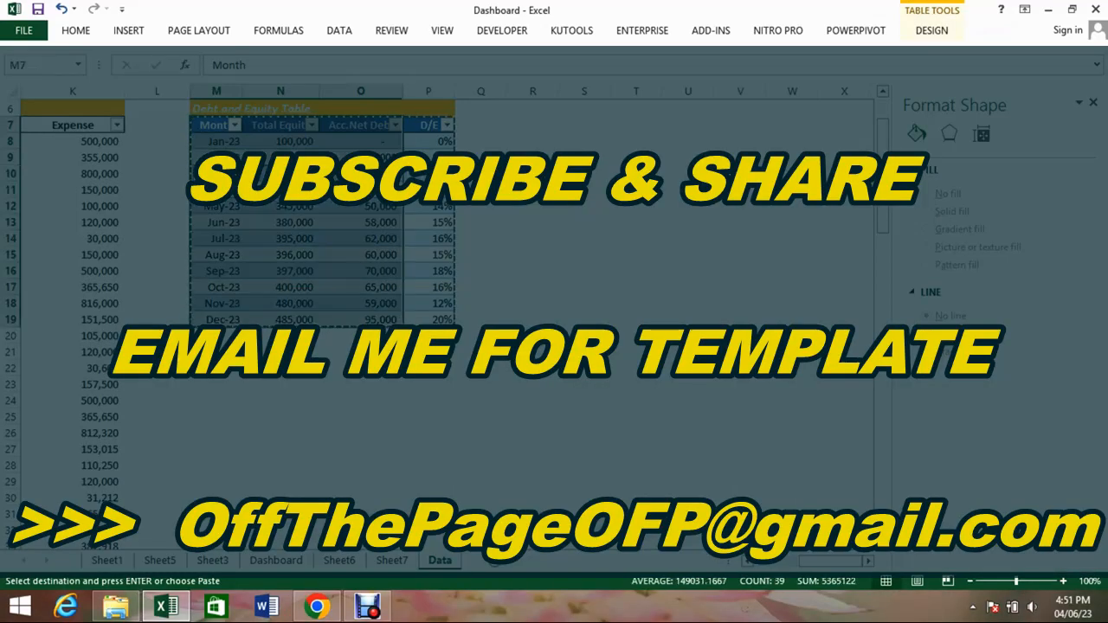
{"action": "left_click", "coordinate": [342, 560]}
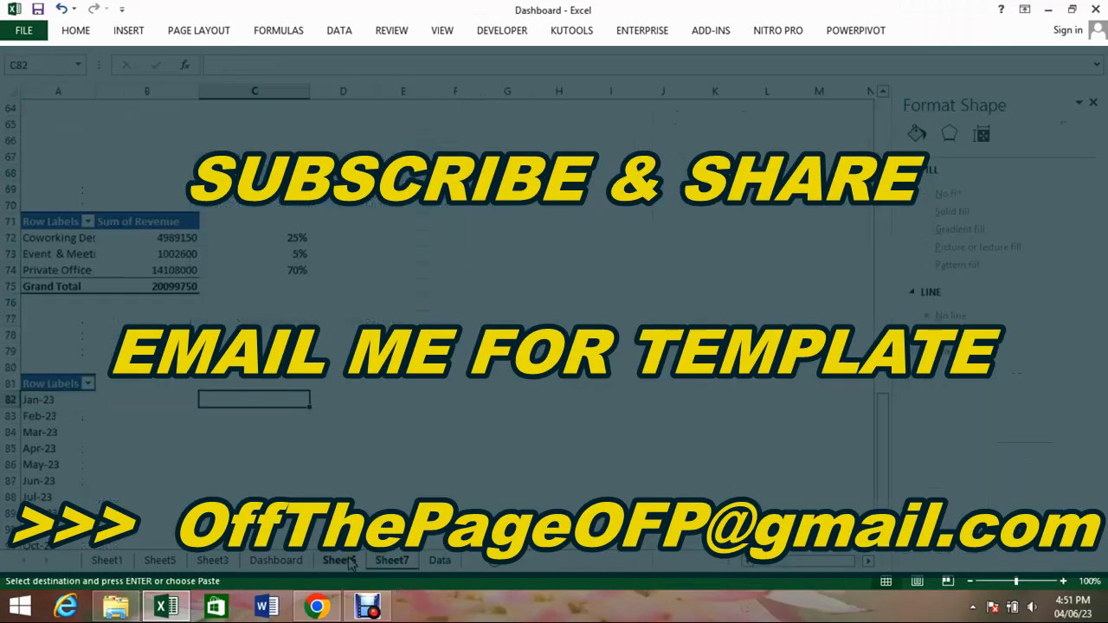
{"action": "key", "text": "alt+h"}
{"action": "key", "text": "v"}
{"action": "key", "text": "v"}
{"action": "key", "text": "Down"}
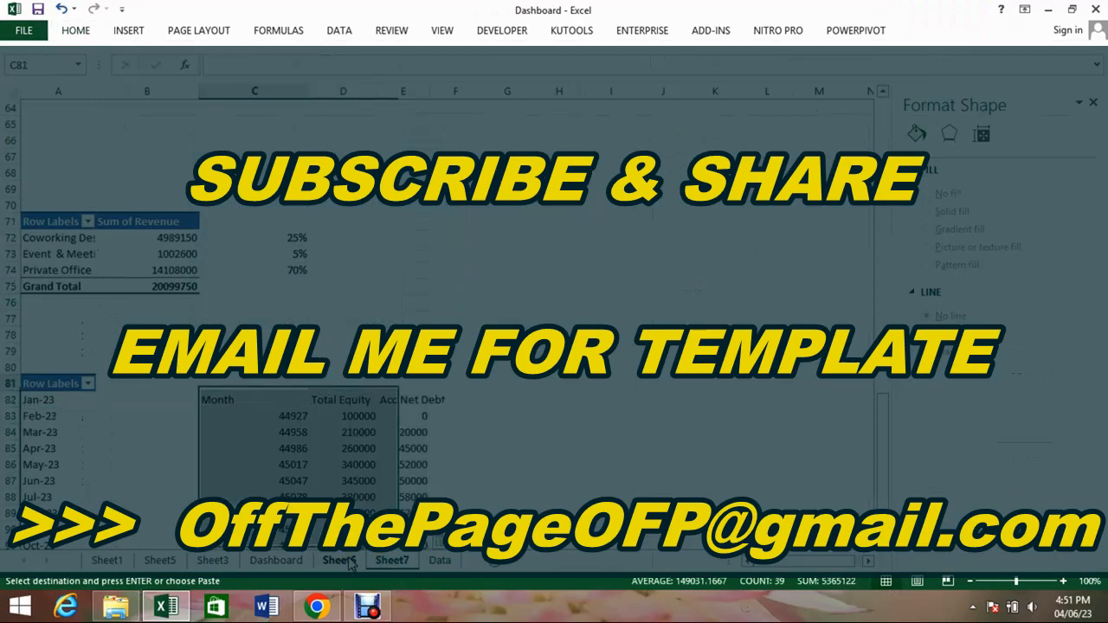
{"action": "key", "text": "ctrl+s"}
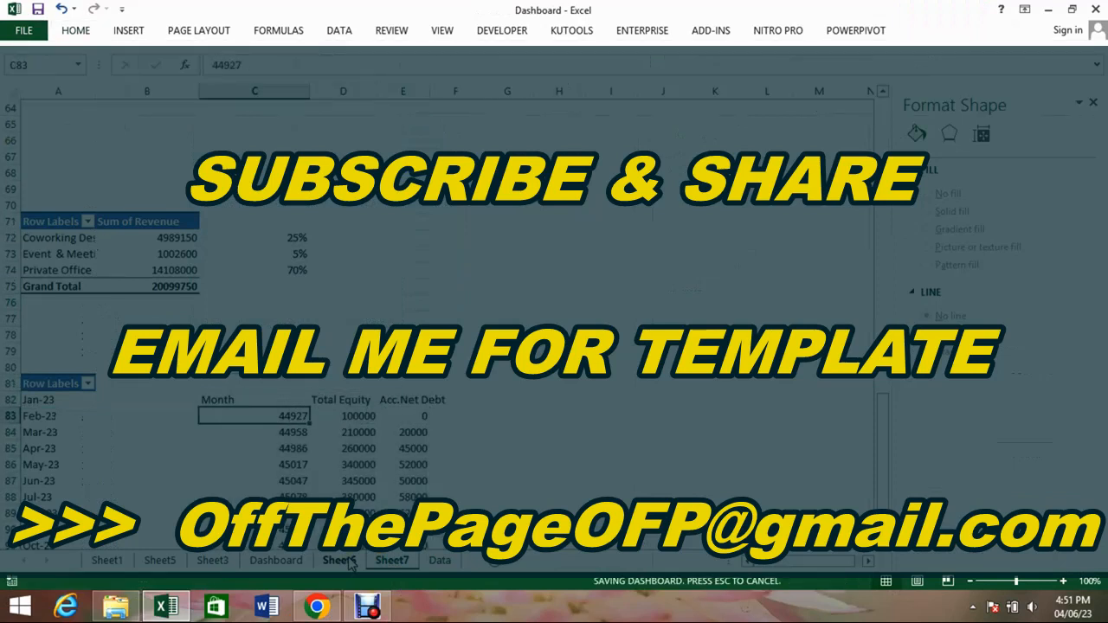
Begin the Equity formula in D83 with IFERROR, IF and a VLOOKUP of the month in C83.
{"action": "key", "text": "Left"}
{"action": "key", "text": "Left"}
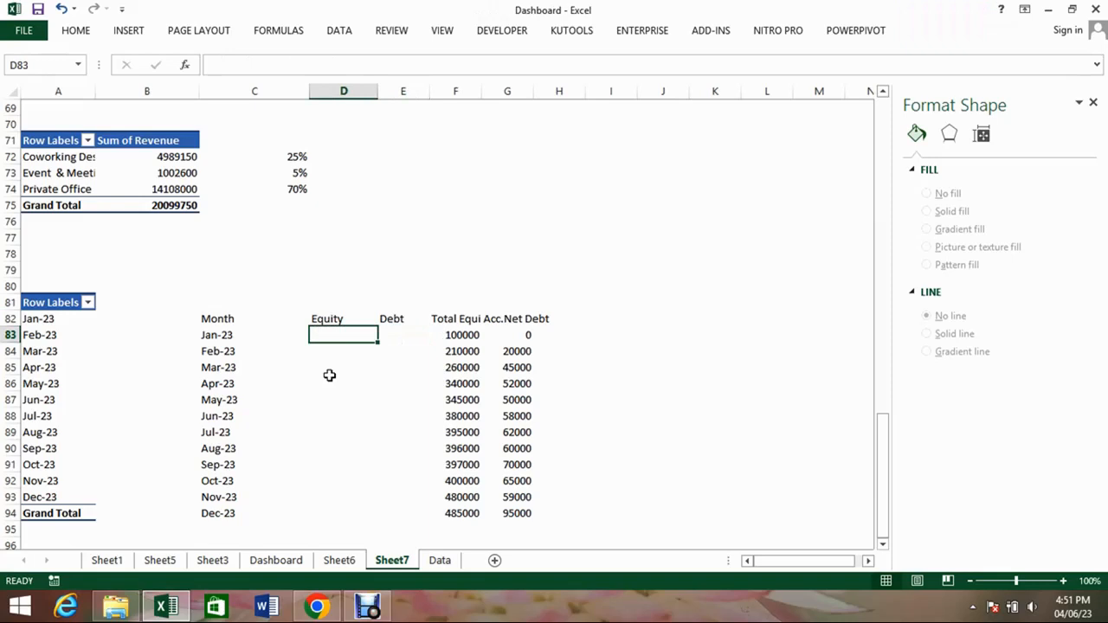
{"action": "type", "text": "=if"}
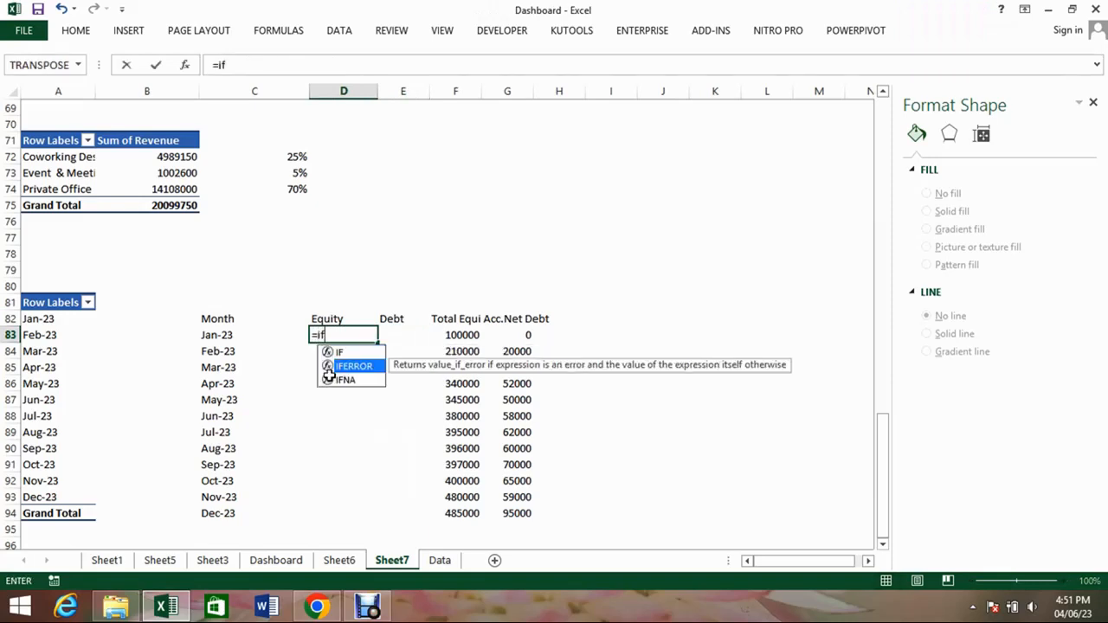
{"action": "double_click", "coordinate": [329, 372]}
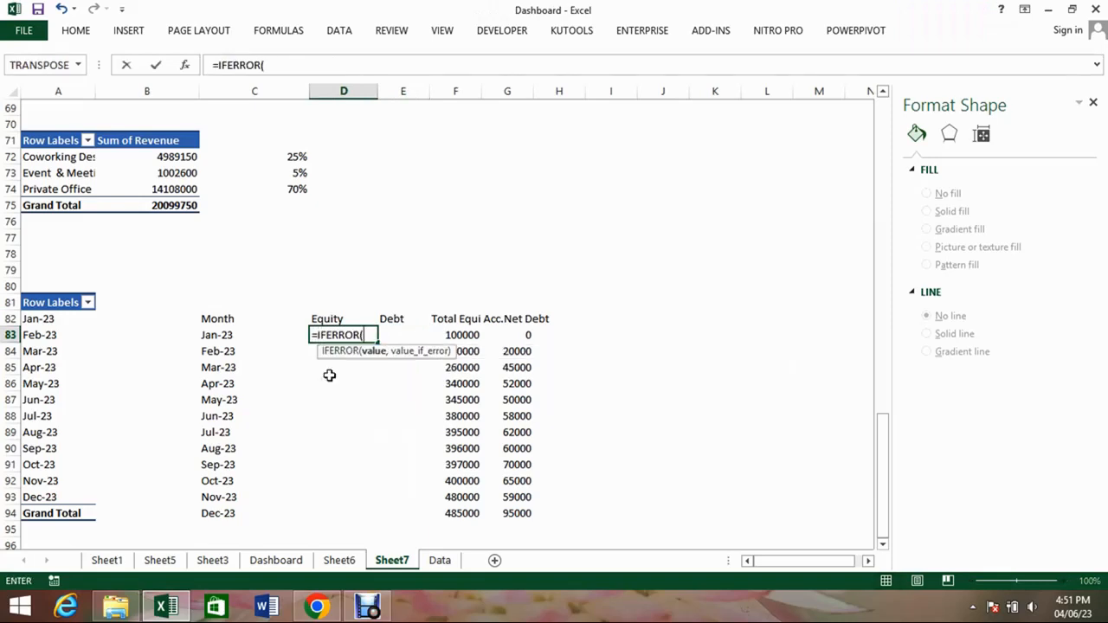
{"action": "type", "text": "if"}
{"action": "key", "text": "Tab"}
{"action": "left_click", "coordinate": [239, 337]}
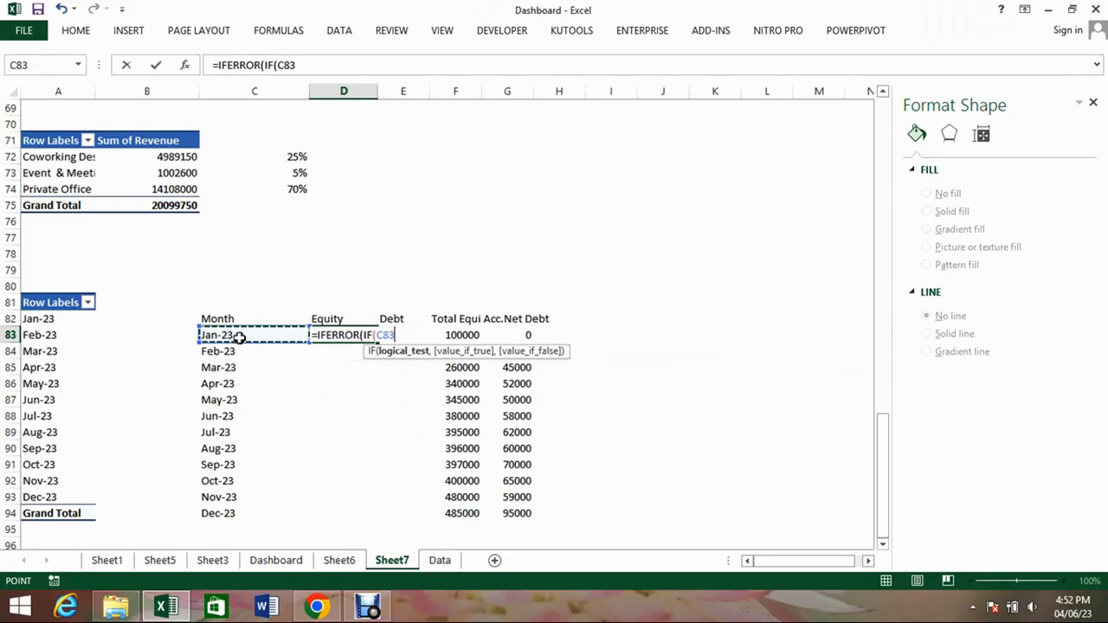
{"action": "key", "text": "BackSpace"}
{"action": "key", "text": "BackSpace"}
{"action": "key", "text": "BackSpace"}
{"action": "type", "text": "vl"}
{"action": "key", "text": "Tab"}
{"action": "left_click", "coordinate": [239, 338]}
Complete the VLOOKUP with the absolute range $A$82:$A$93, column index 1 and FALSE for an exact match.
{"action": "type", "text": ","}
{"action": "key", "text": "Left"}
{"action": "key", "text": "Left"}
{"action": "key", "text": "Left"}
{"action": "key", "text": "Up"}
{"action": "key", "text": "ctrl+shift+Down"}
{"action": "key", "text": "shift+Up"}
{"action": "key", "text": "F4"}
{"action": "type", "text": ","}
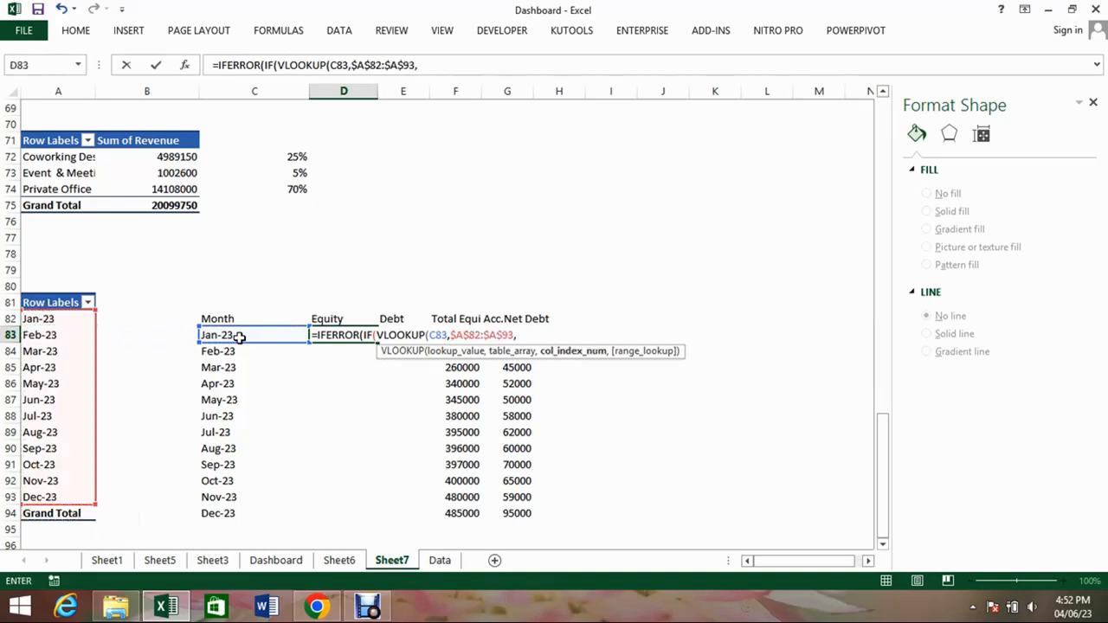
{"action": "type", "text": "1,"}
{"action": "key", "text": "Down"}
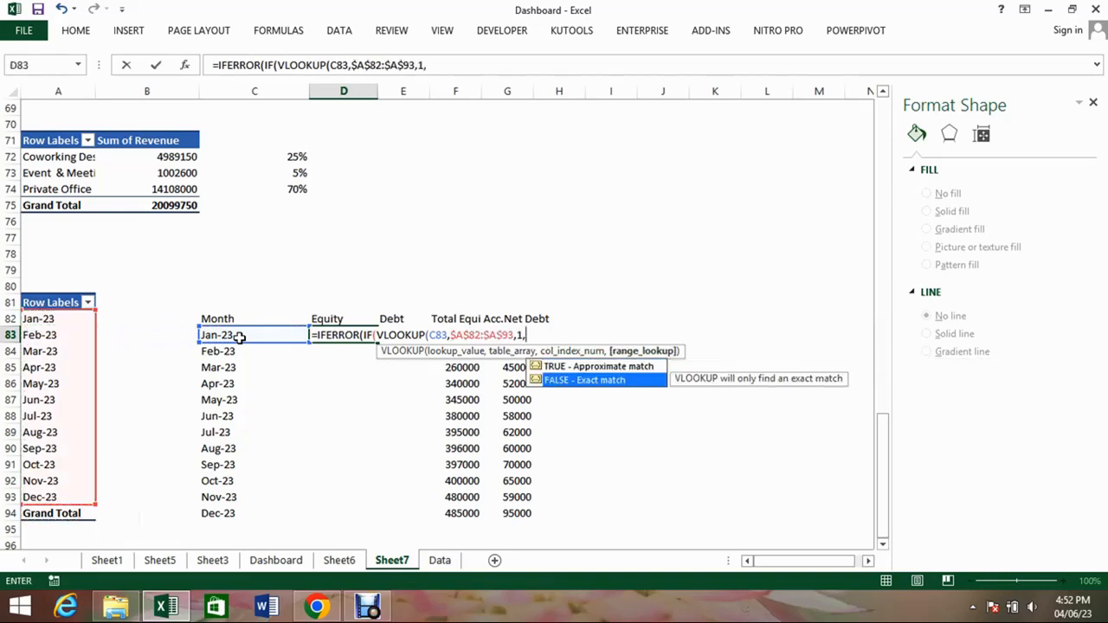
{"action": "key", "text": "Tab"}
{"action": "type", "text": ")"}
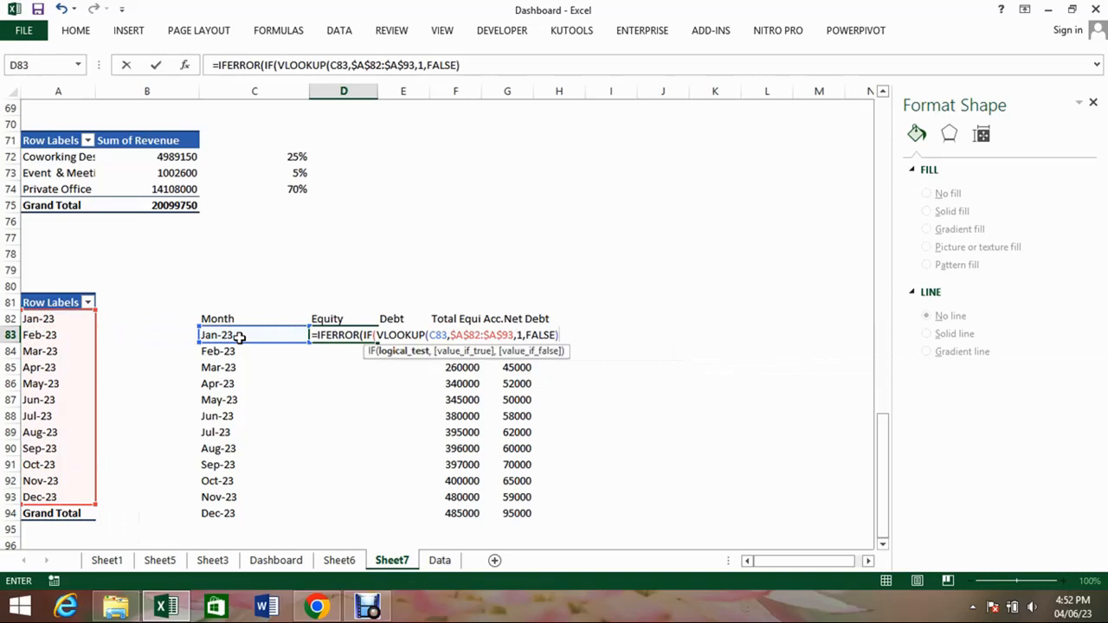
Make the IF in D83 return F83 when true and an empty string "" when false.
{"action": "type", "text": ","}
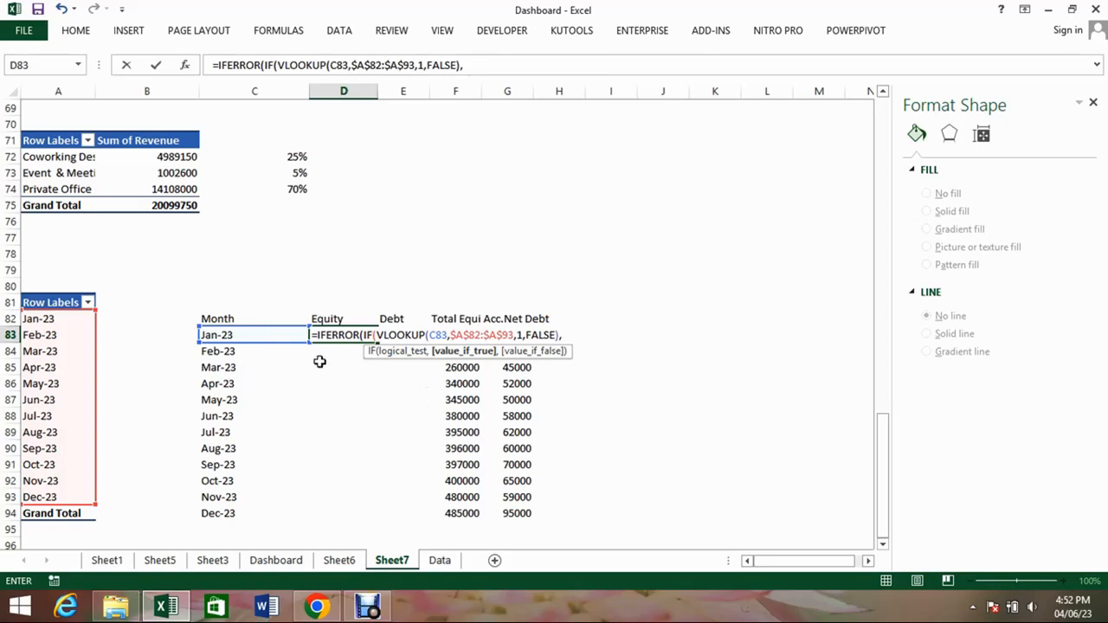
{"action": "key", "text": "Right"}
{"action": "key", "text": "Right"}
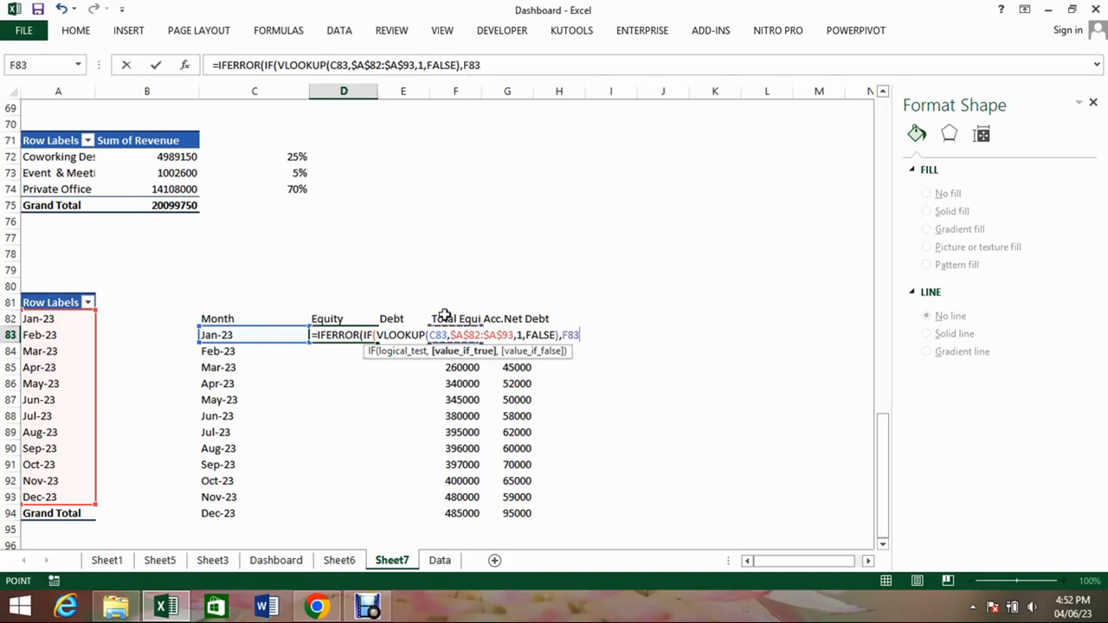
{"action": "type", "text": ","}
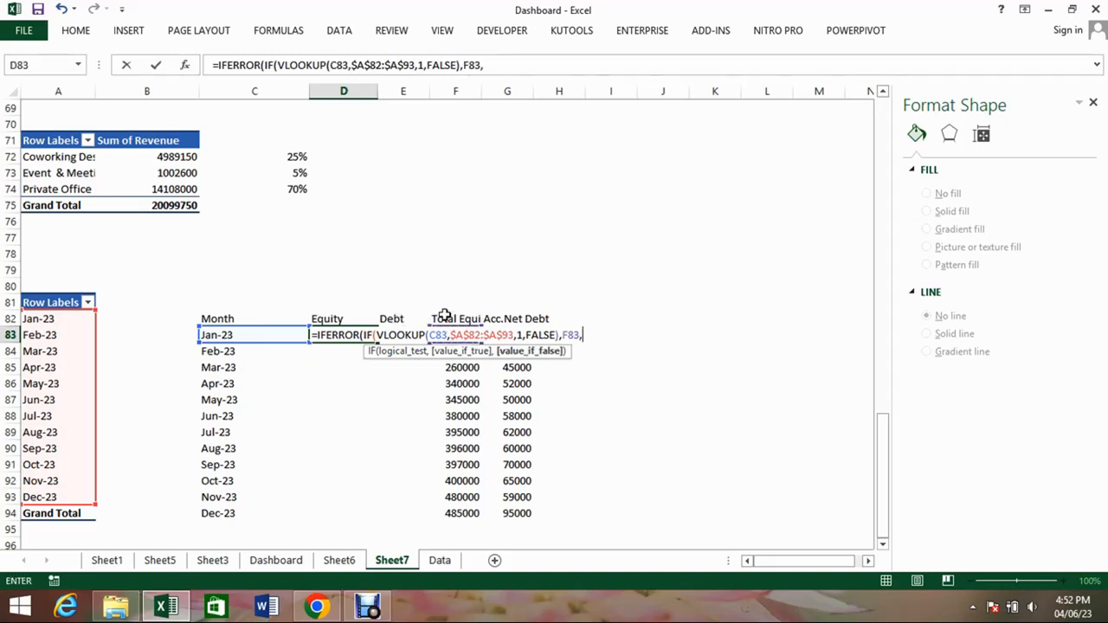
{"action": "type", "text": "\"\"))"}
{"action": "key", "text": "Return"}
{"action": "key", "text": "Return"}
Add an empty string "" as the IFERROR fallback after the IF in D83 and enter the formula.
{"action": "left_click", "coordinate": [422, 335]}
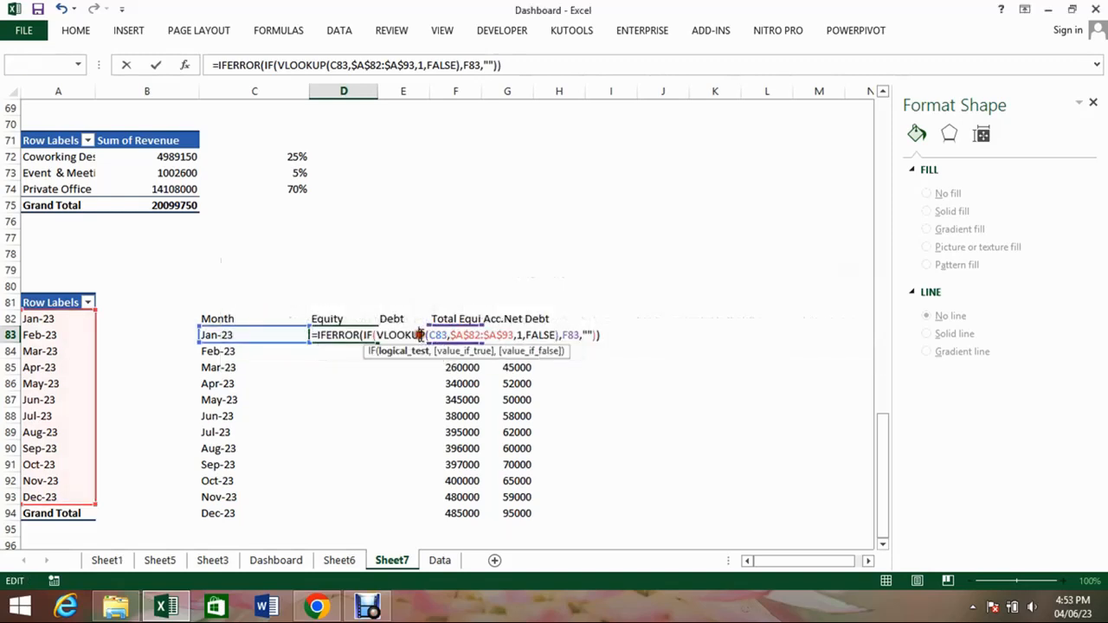
{"action": "left_click", "coordinate": [417, 352]}
{"action": "left_click", "coordinate": [462, 352]}
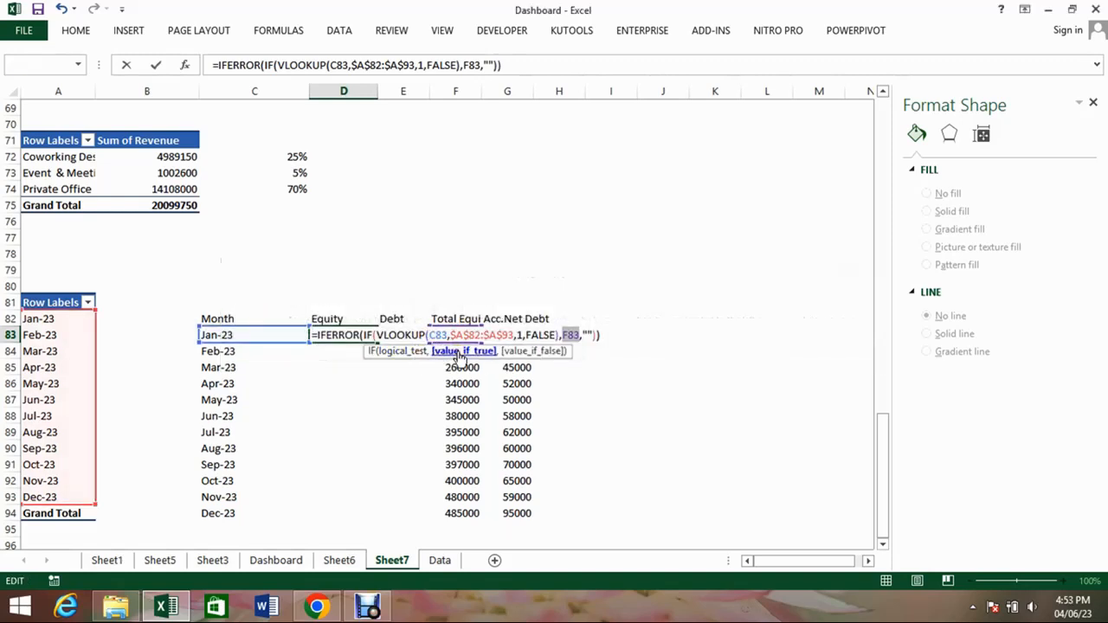
{"action": "left_click", "coordinate": [514, 351]}
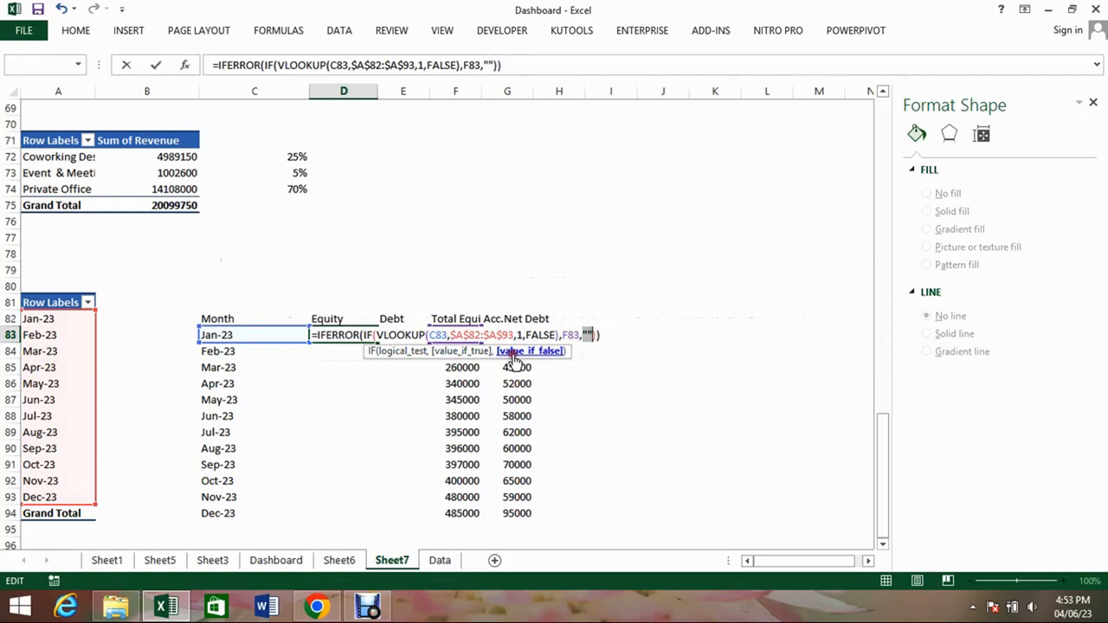
{"action": "left_click", "coordinate": [595, 335]}
{"action": "type", "text": ","}
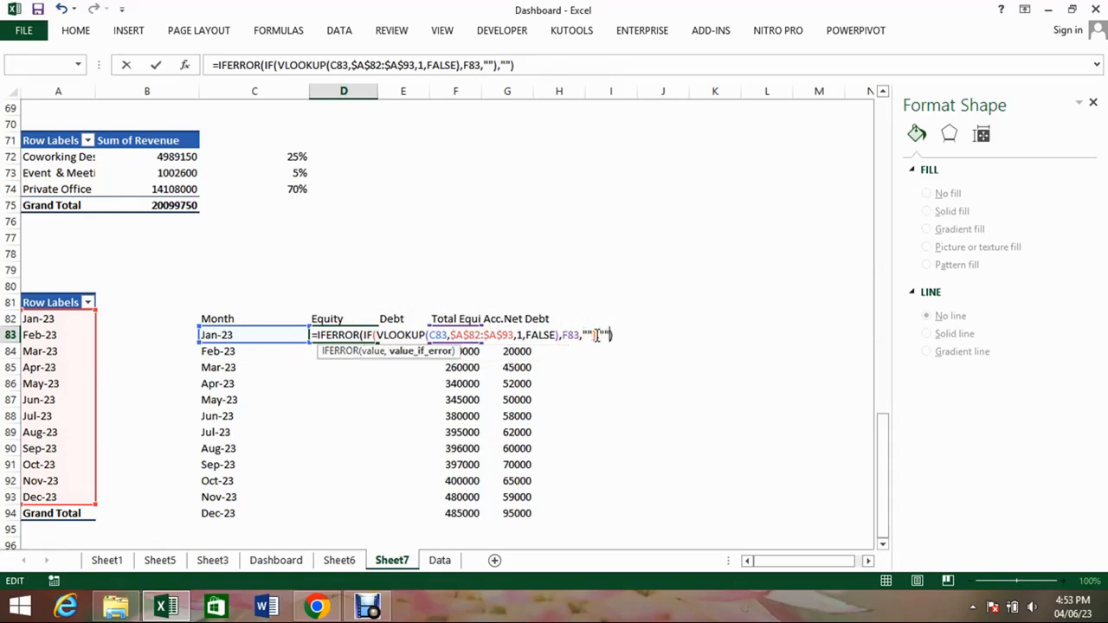
{"action": "key", "text": "ctrl+Return"}
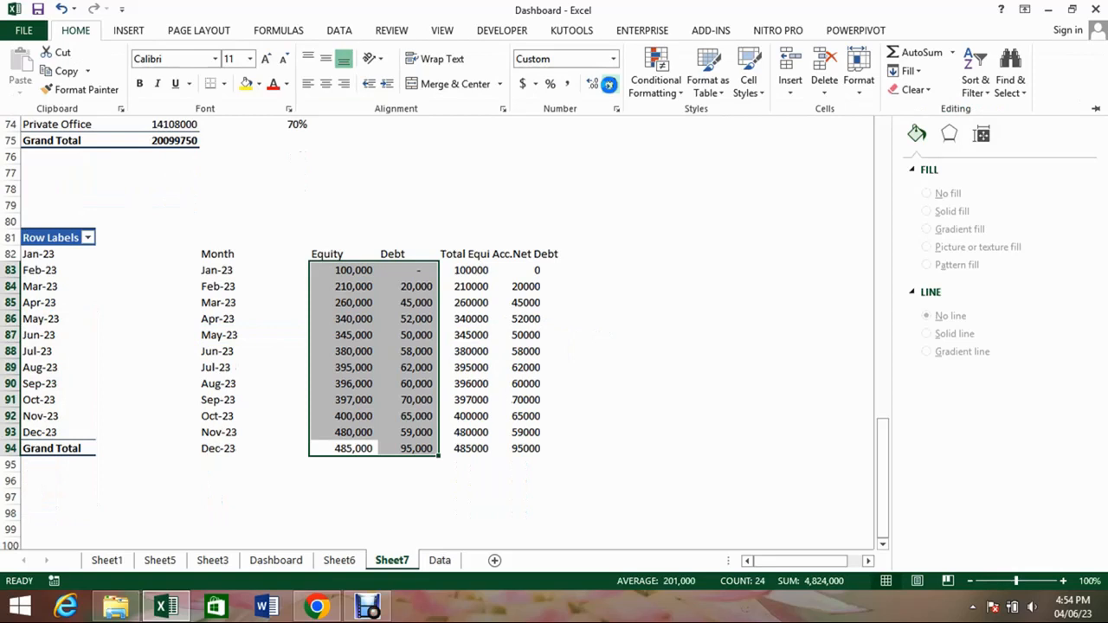
Enter =MAX(D83:D94) in D95 below the Equity column.
{"action": "left_click", "coordinate": [364, 464]}
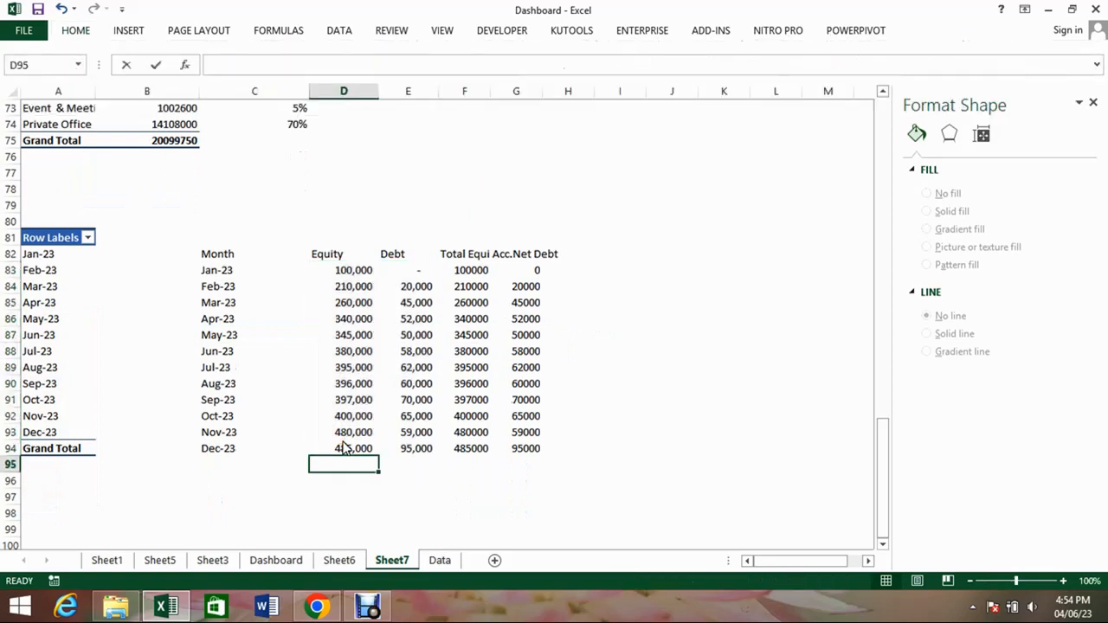
{"action": "type", "text": "=ma"}
{"action": "key", "text": "Down"}
{"action": "key", "text": "Tab"}
{"action": "left_click", "coordinate": [344, 447]}
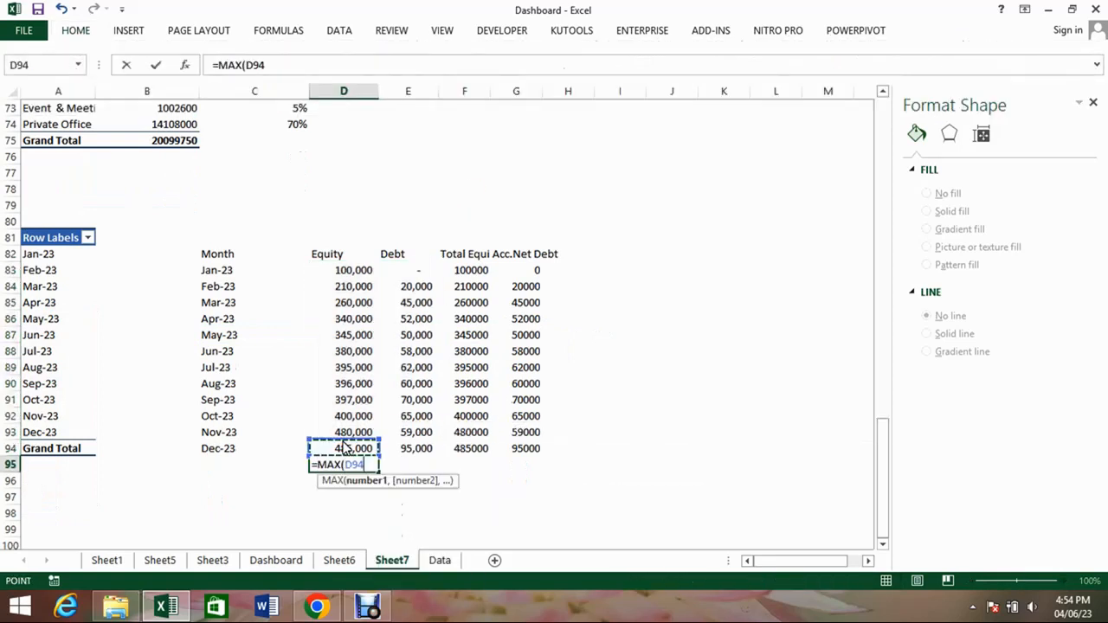
{"action": "key", "text": "ctrl+shift+Up"}
{"action": "key", "text": "shift+Down"}
{"action": "type", "text": ")"}
{"action": "key", "text": "Return"}
Fill the MAX formula across to E95 for Debt and save the workbook.
{"action": "key", "text": "Up"}
{"action": "key", "text": "Right"}
{"action": "key", "text": "ctrl+r"}
{"action": "key", "text": "ctrl+s"}
{"action": "key", "text": "Left"}
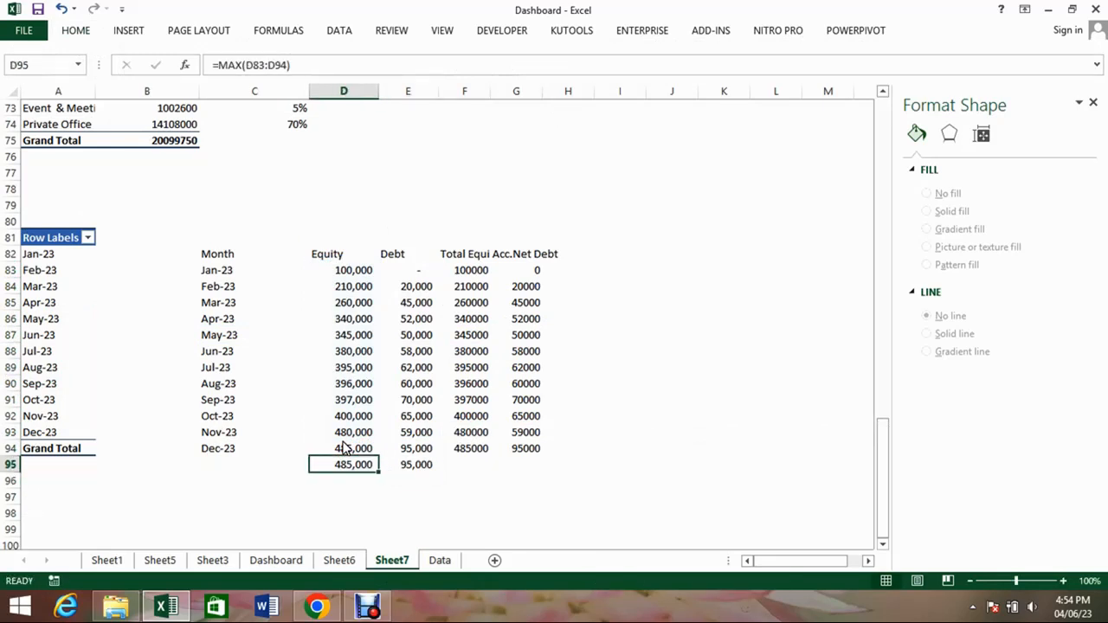
Label cell C97 as Debt/Equity.
{"action": "key", "text": "Down"}
{"action": "key", "text": "Down"}
{"action": "key", "text": "Left"}
{"action": "type", "text": "Debt"}
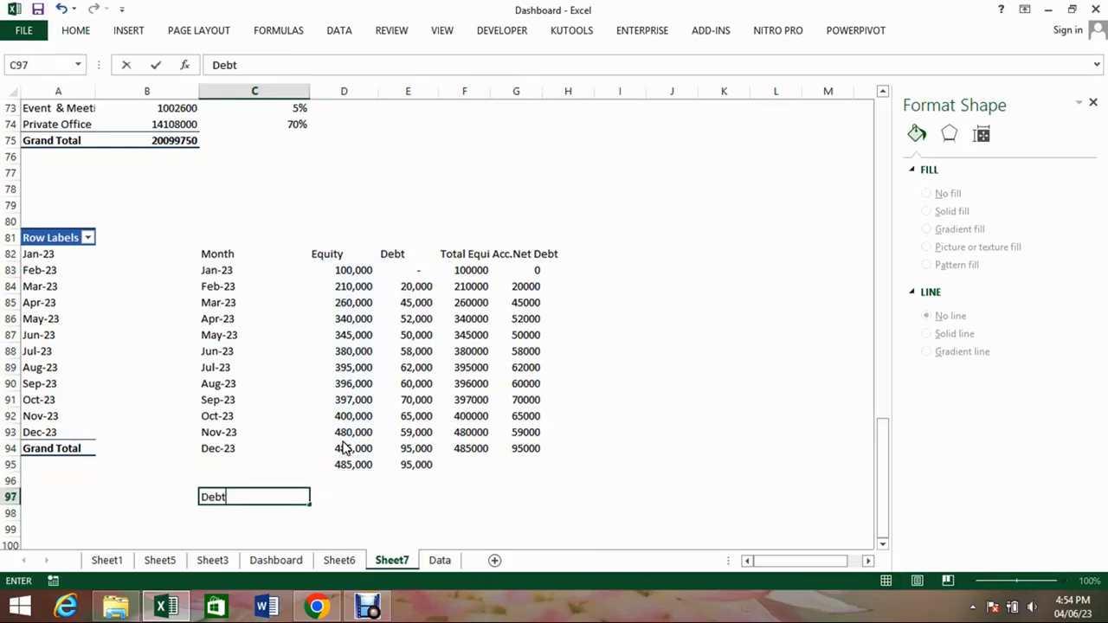
{"action": "type", "text": "/Equity"}
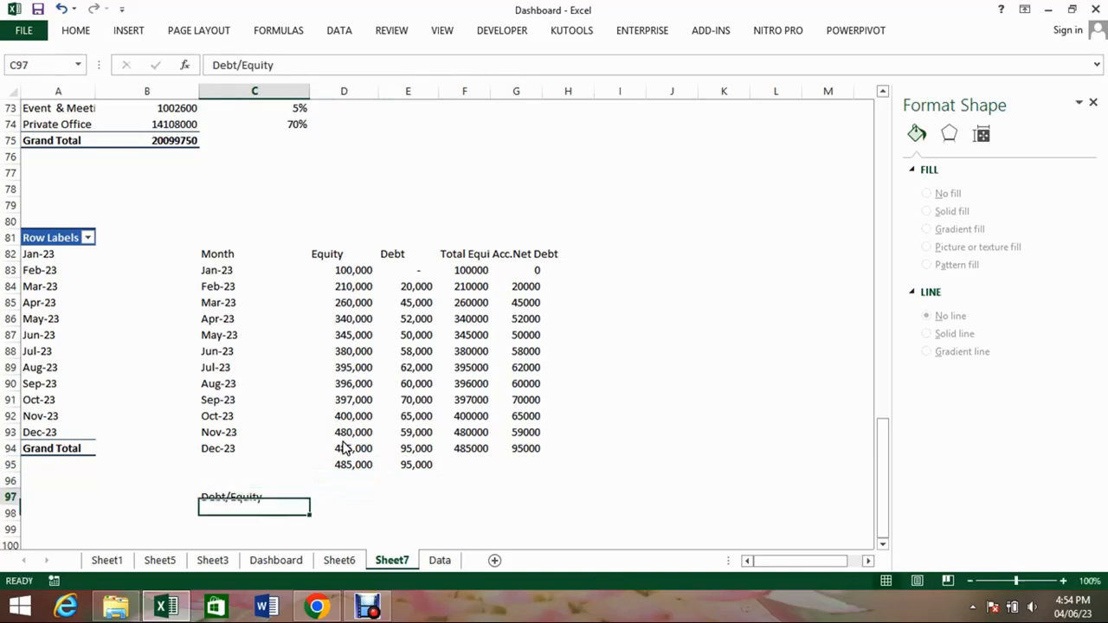
Calculate the debt-to-equity ratio in D97 as =E95/D95 and format it as a percentage.
{"action": "key", "text": "Right"}
{"action": "type", "text": "="}
{"action": "key", "text": "Up"}
{"action": "key", "text": "Right"}
{"action": "key", "text": "Up"}
{"action": "type", "text": "/"}
{"action": "key", "text": "Up"}
{"action": "key", "text": "Up"}
{"action": "key", "text": "ctrl+Return"}
{"action": "left_click", "coordinate": [75, 32]}
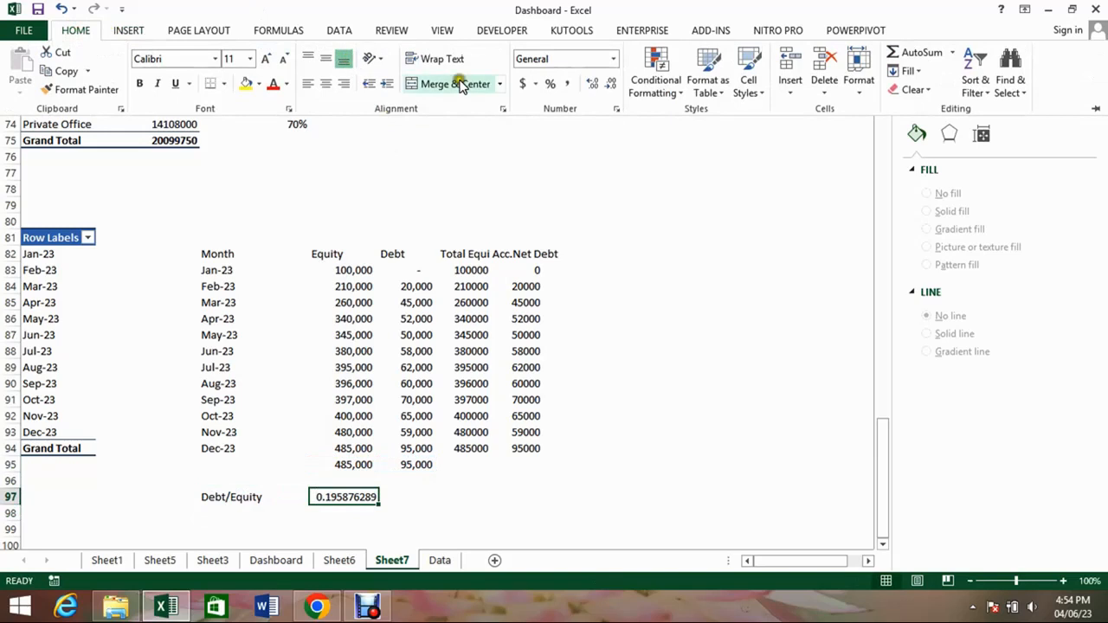
{"action": "left_click", "coordinate": [550, 83]}
{"action": "left_click", "coordinate": [491, 484]}
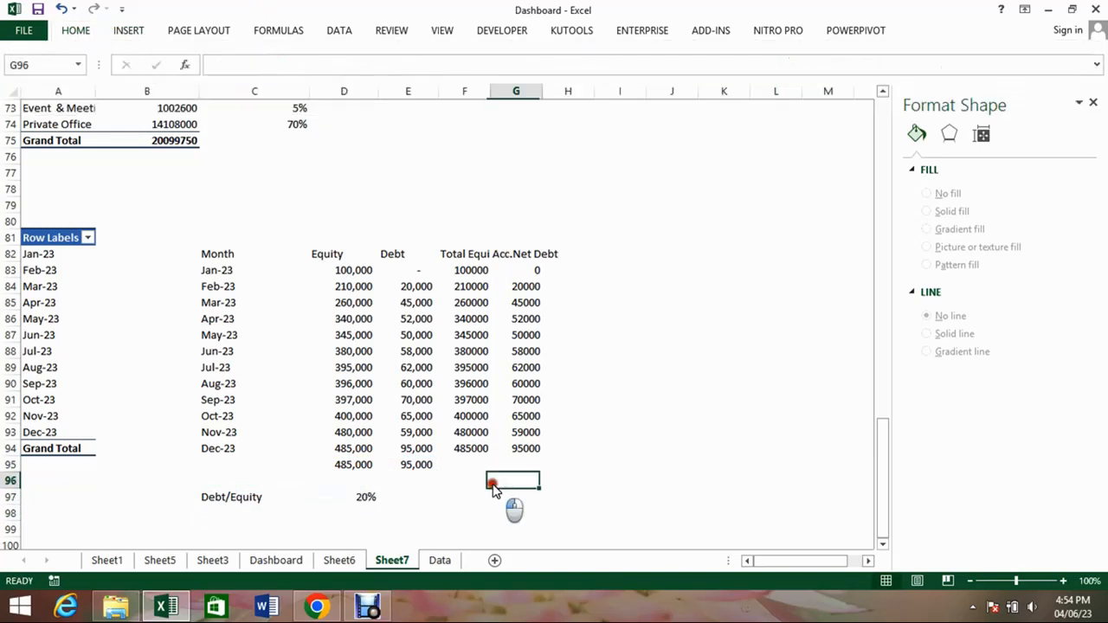
Draw a rectangle about 1.22" high and 2.29" wide beside the debt and equity table.
{"action": "left_click", "coordinate": [128, 31]}
{"action": "left_click", "coordinate": [269, 49]}
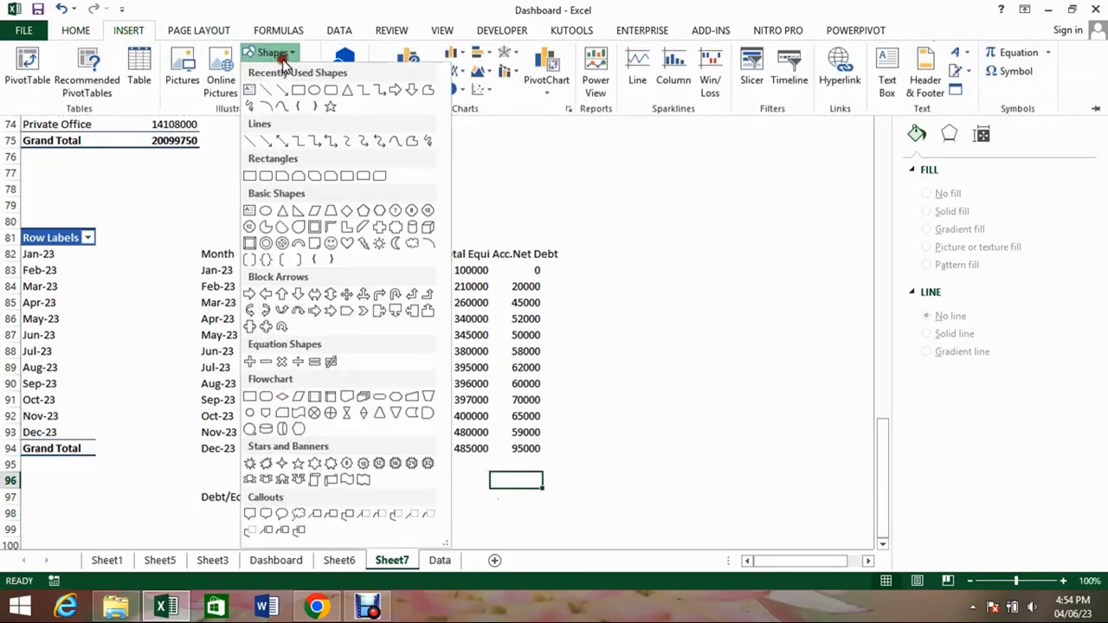
{"action": "left_click", "coordinate": [312, 104]}
{"action": "left_click_drag", "start_coordinate": [613, 387], "coordinate": [792, 481]}
{"action": "left_click", "coordinate": [943, 30]}
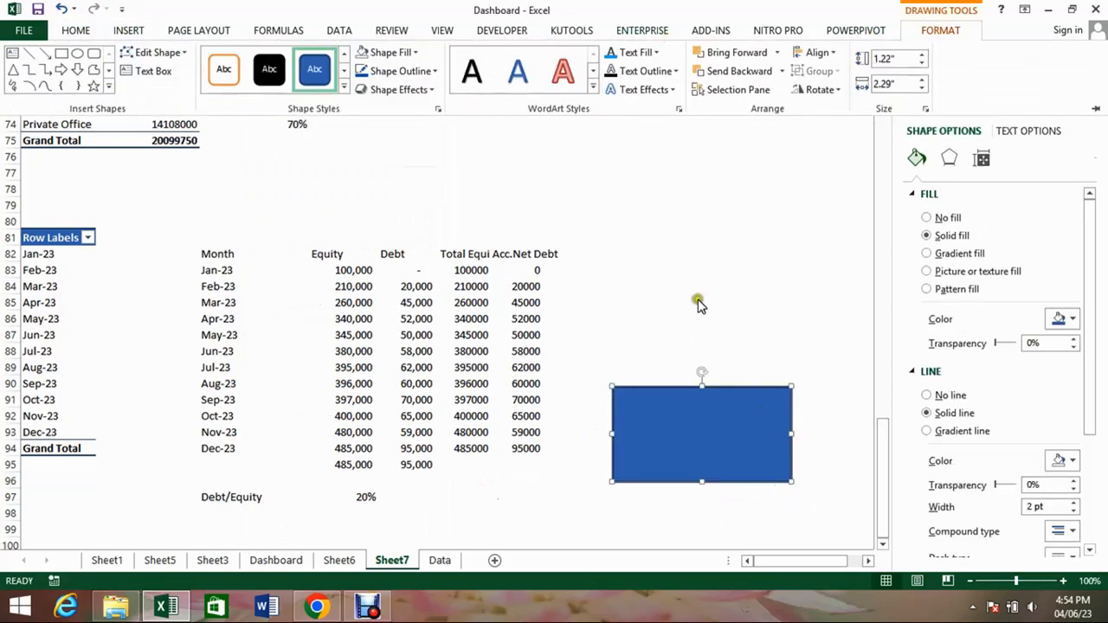
Draw a thin vertical rectangle about 0.47" high and 0.06" wide inside the blue rectangle's upper-left corner.
{"action": "left_click", "coordinate": [128, 30]}
{"action": "left_click", "coordinate": [270, 52]}
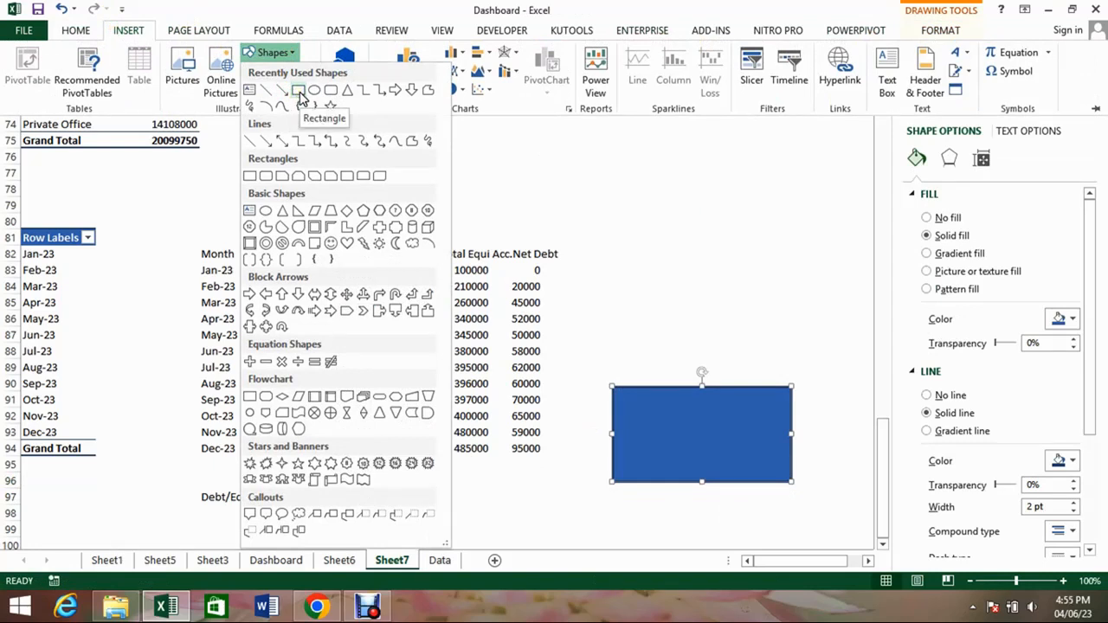
{"action": "left_click", "coordinate": [299, 94]}
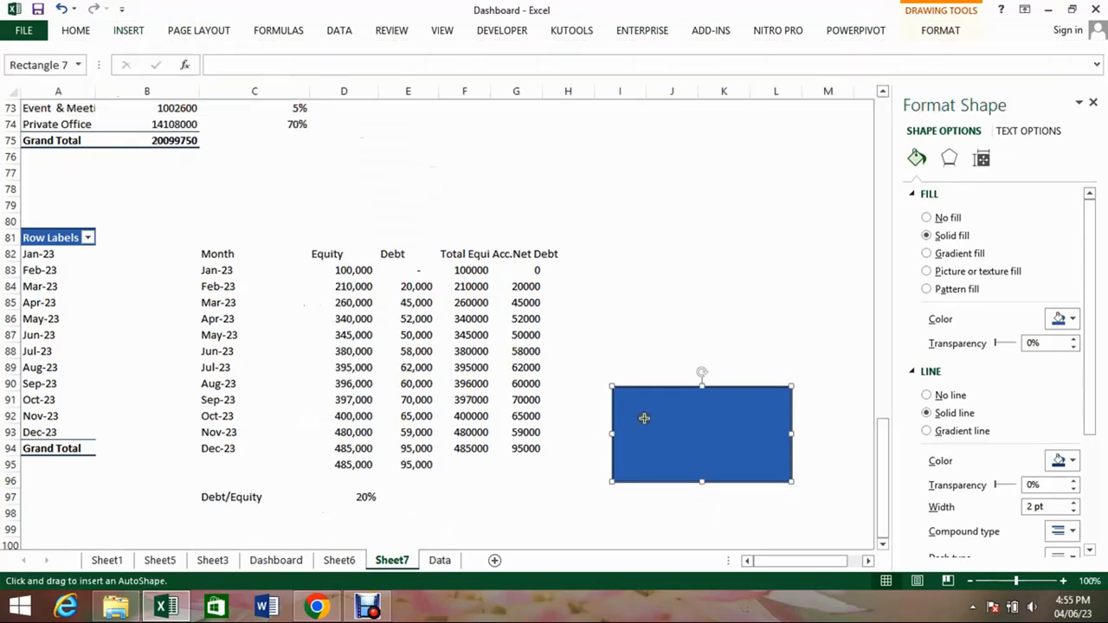
{"action": "left_click_drag", "start_coordinate": [630, 399], "coordinate": [632, 433]}
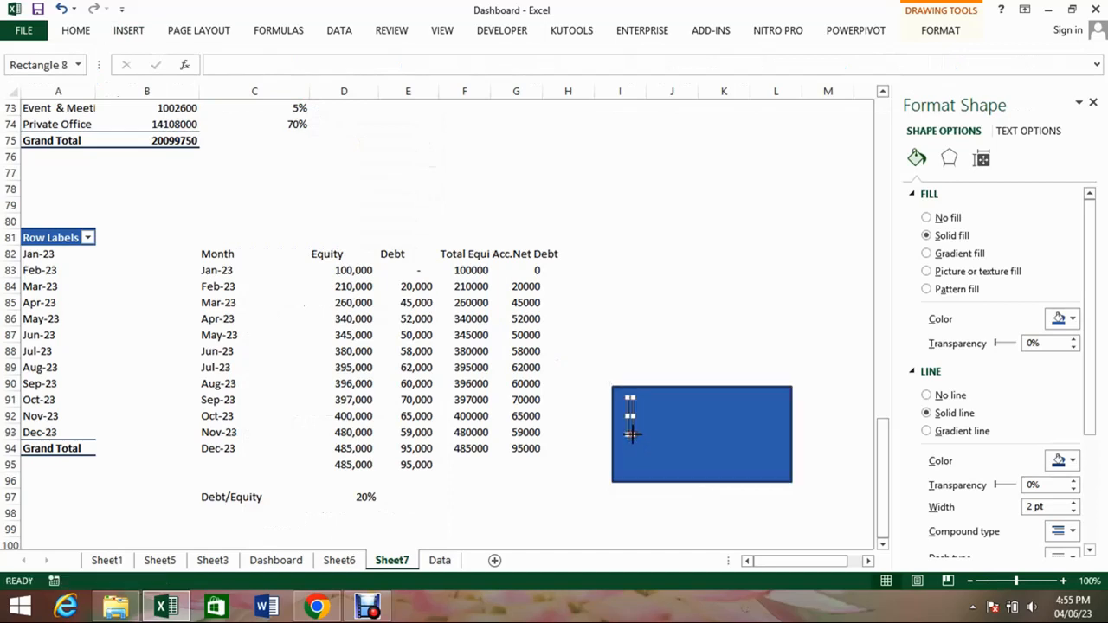
Give the thin vertical bar a red fill and no outline.
{"action": "left_click", "coordinate": [944, 30]}
{"action": "left_click", "coordinate": [410, 52]}
{"action": "left_click", "coordinate": [416, 231]}
{"action": "left_click", "coordinate": [401, 71]}
{"action": "left_click", "coordinate": [405, 266]}
{"action": "left_click", "coordinate": [411, 52]}
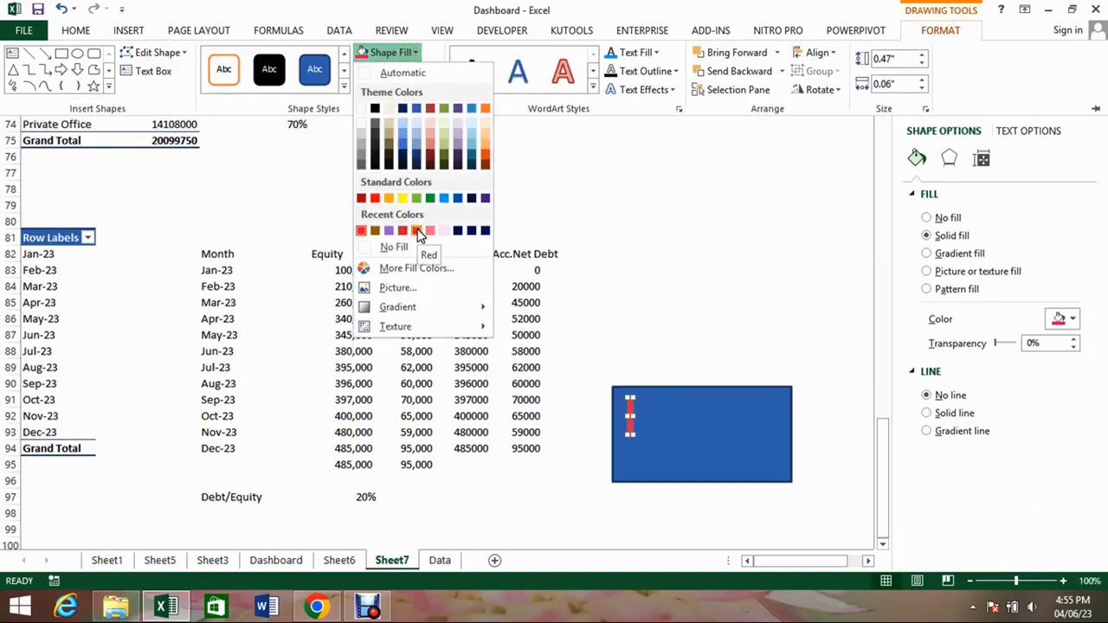
{"action": "left_click", "coordinate": [417, 232]}
Enlarge the blue background rectangle by extending its bottom and right edges.
{"action": "left_click", "coordinate": [710, 468]}
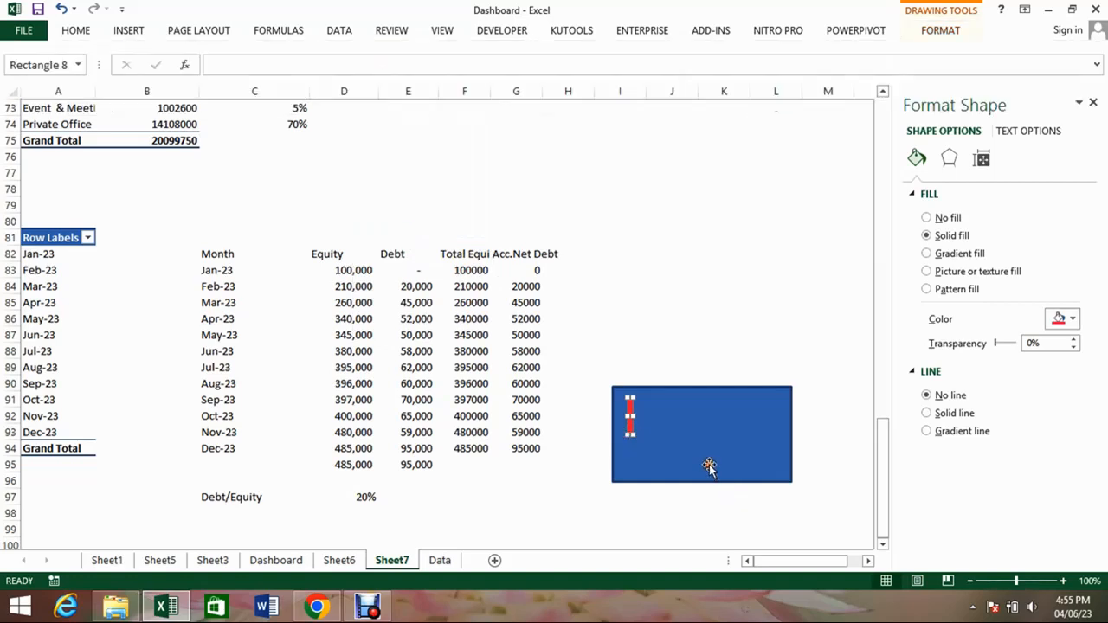
{"action": "left_click_drag", "start_coordinate": [701, 483], "coordinate": [705, 527]}
{"action": "left_click_drag", "start_coordinate": [792, 457], "coordinate": [826, 458]}
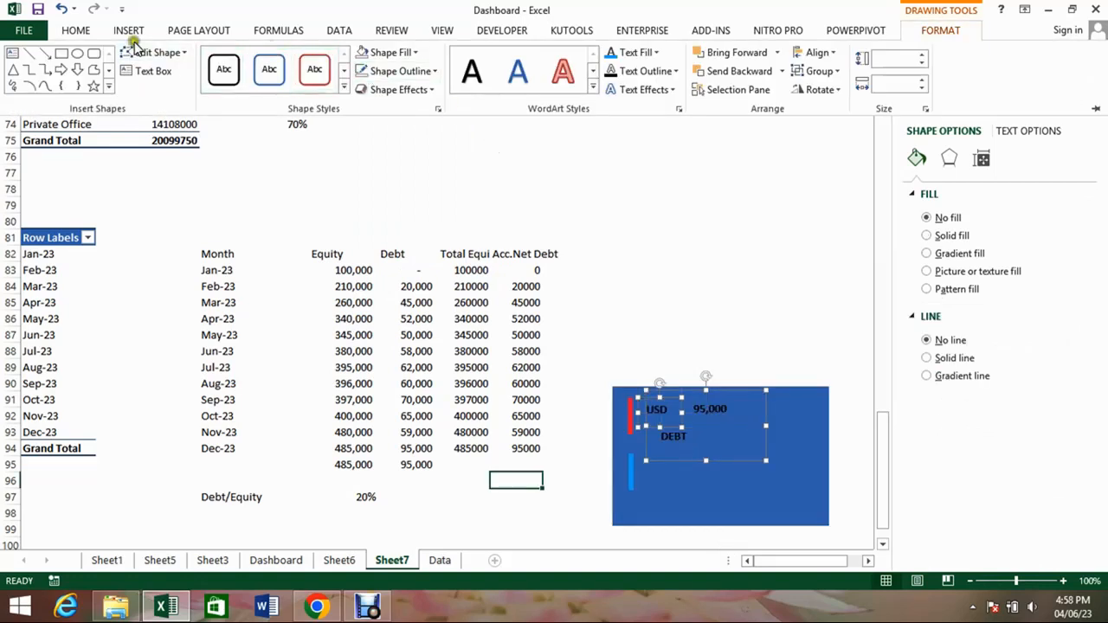
Change the font colour of the USD and 95,000 text boxes to red.
{"action": "left_click", "coordinate": [83, 33]}
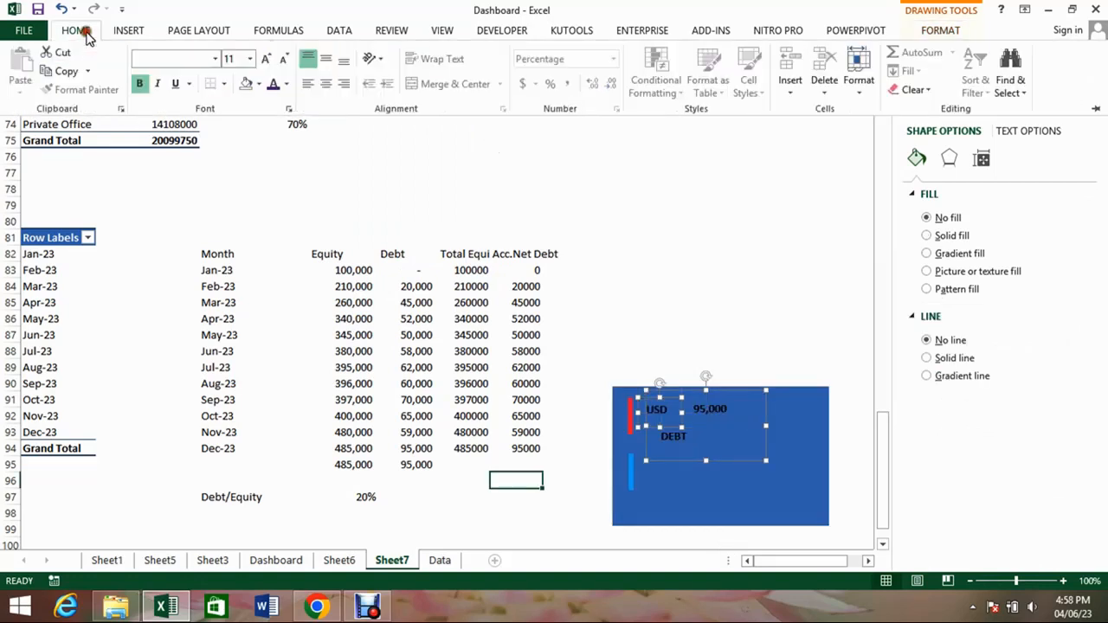
{"action": "left_click", "coordinate": [287, 84]}
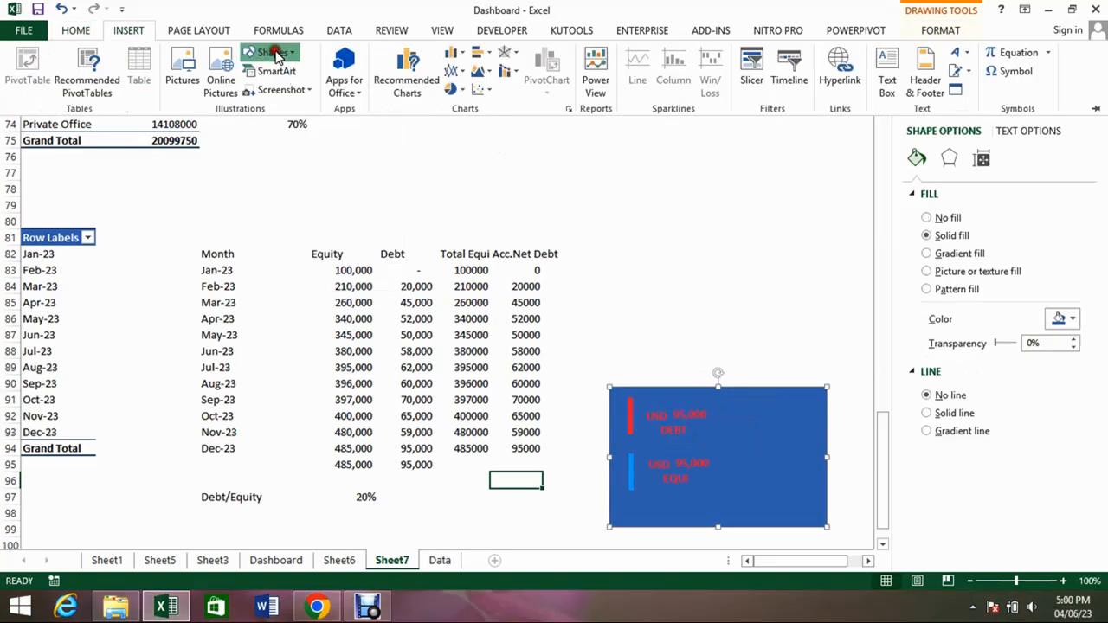
Draw a straight, nearly vertical divider line on the blue rectangle, beside the debt and equity text.
{"action": "left_click", "coordinate": [269, 53]}
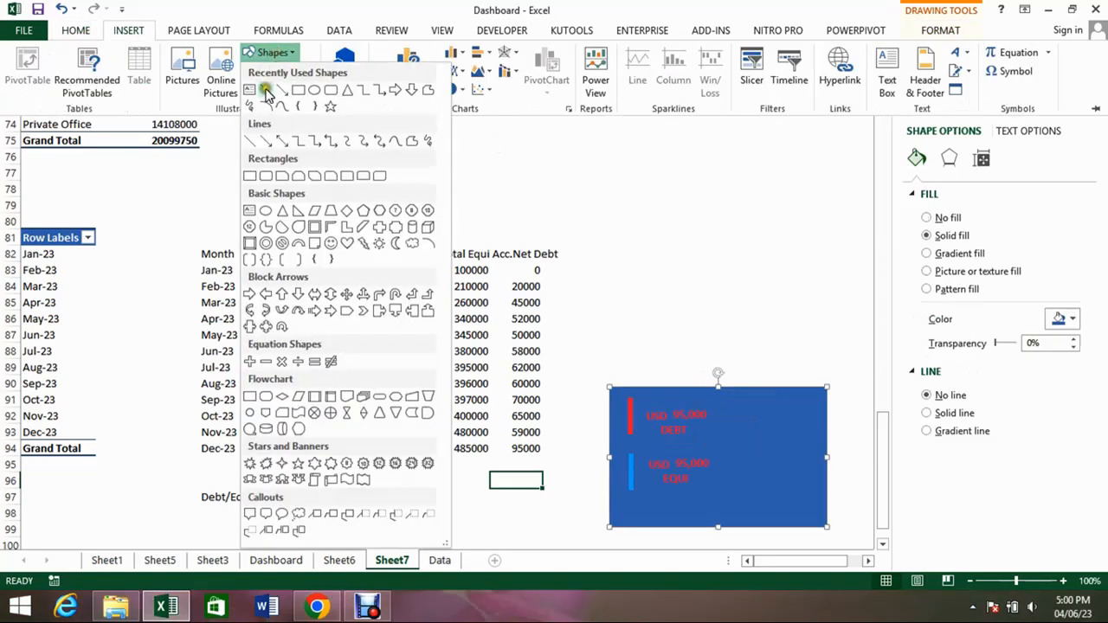
{"action": "left_click", "coordinate": [266, 91]}
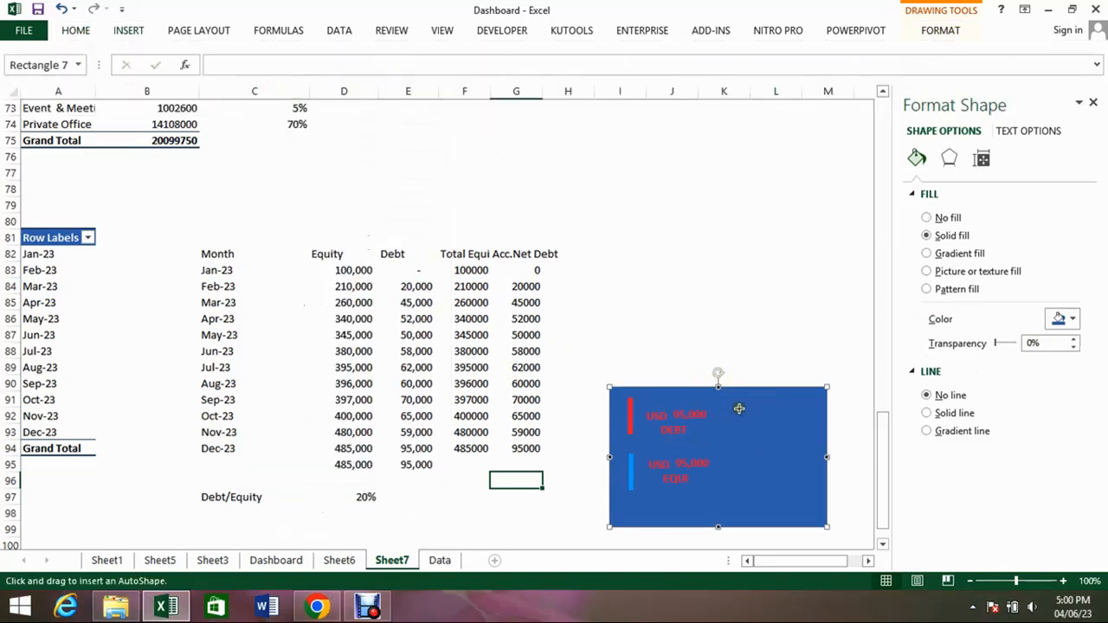
{"action": "left_click_drag", "start_coordinate": [747, 408], "coordinate": [754, 520]}
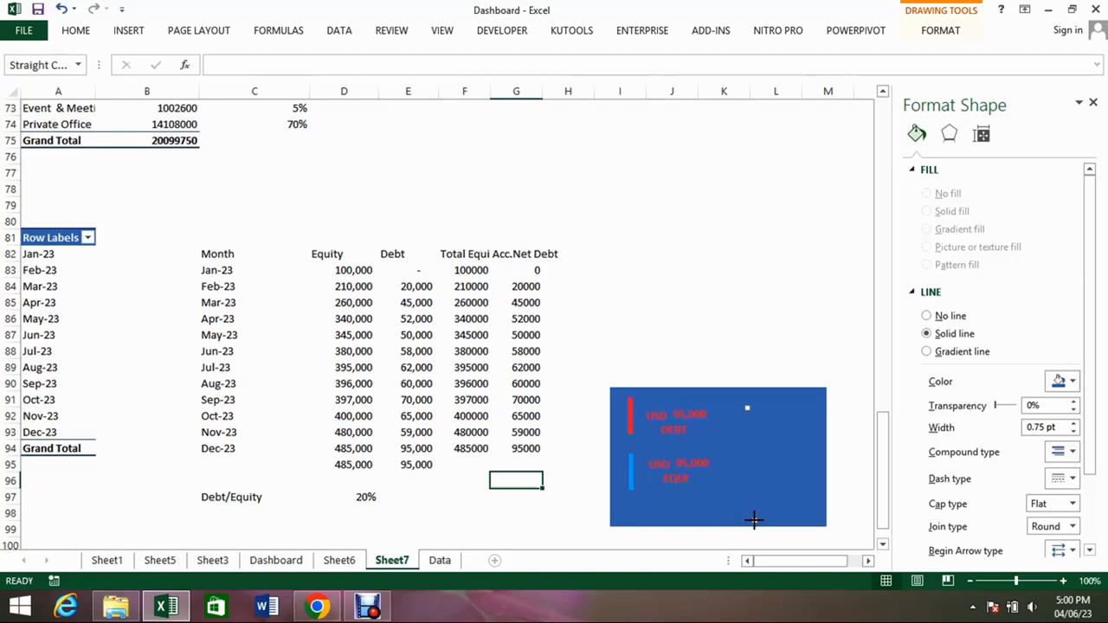
Apply the red line style to the divider on the blue card and reduce its width so it stands vertical.
{"action": "left_click", "coordinate": [941, 30]}
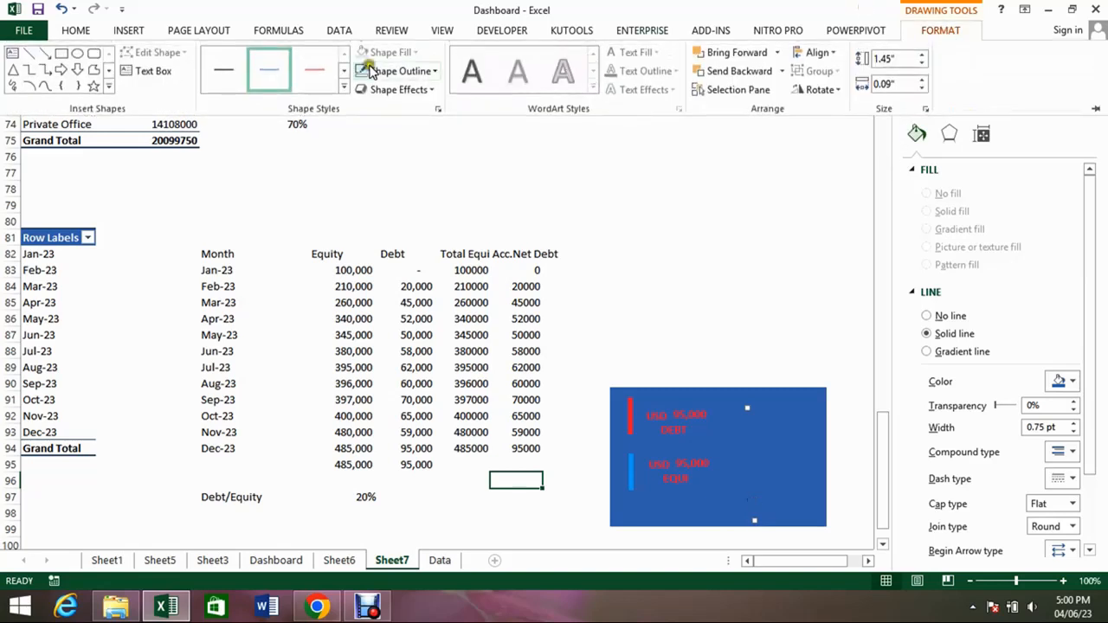
{"action": "left_click", "coordinate": [315, 70]}
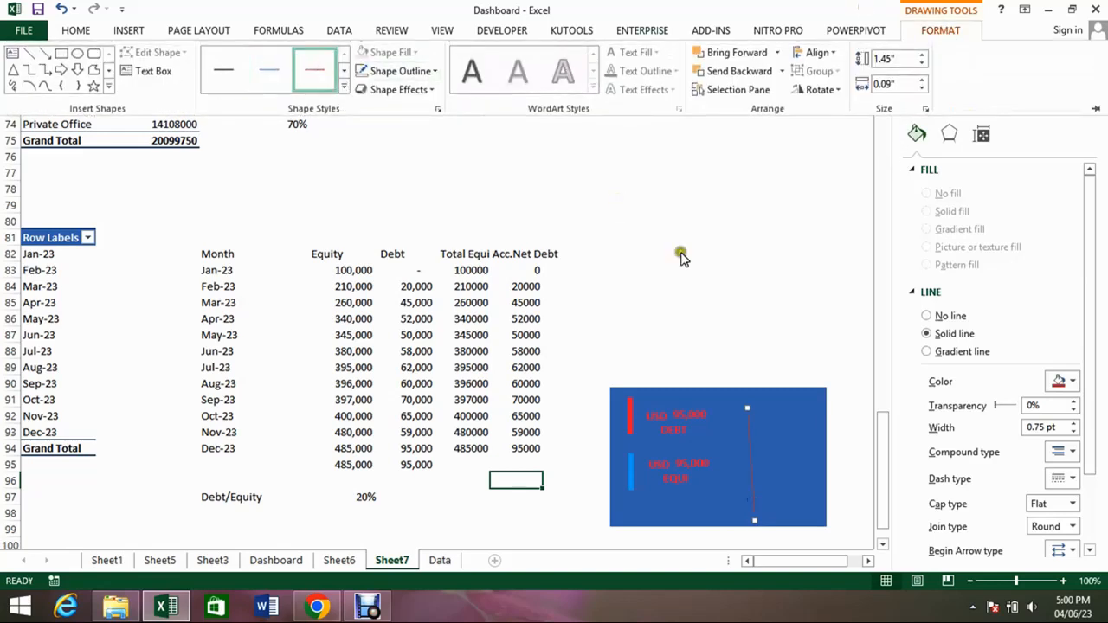
{"action": "left_click", "coordinate": [923, 88]}
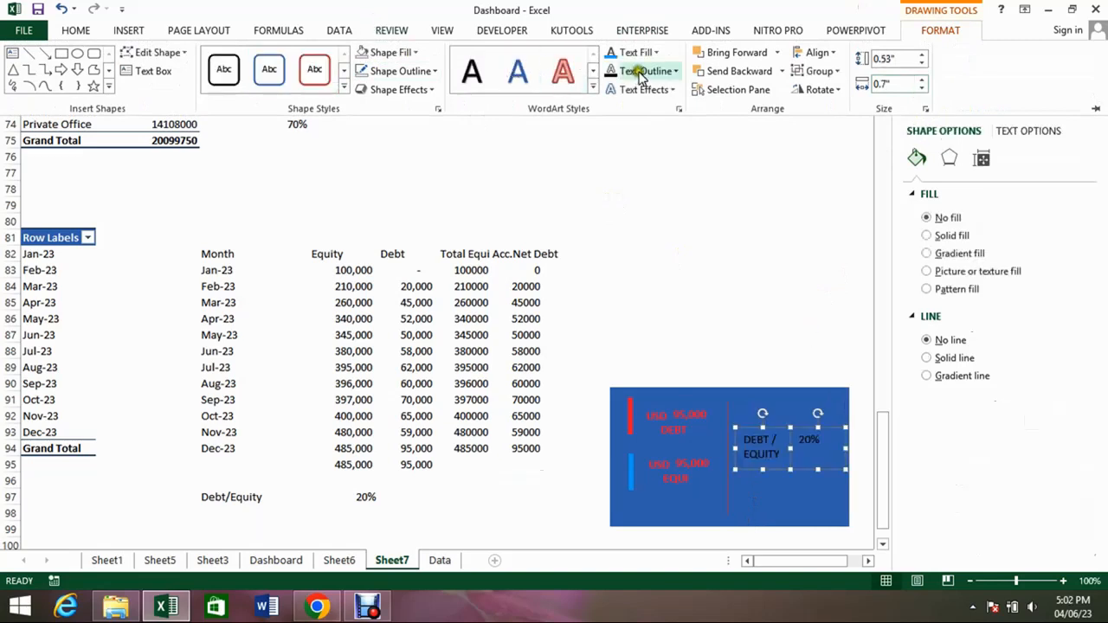
Give the DEBT / EQUITY and 20% text boxes a gradient text fill.
{"action": "left_click", "coordinate": [649, 52]}
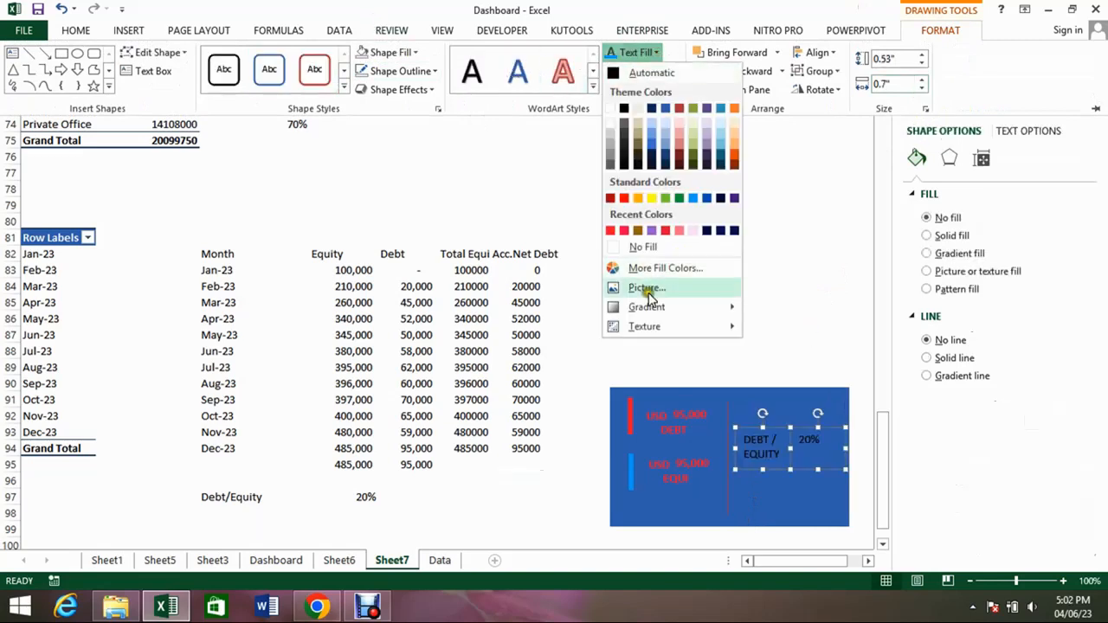
{"action": "mouse_move", "coordinate": [649, 312]}
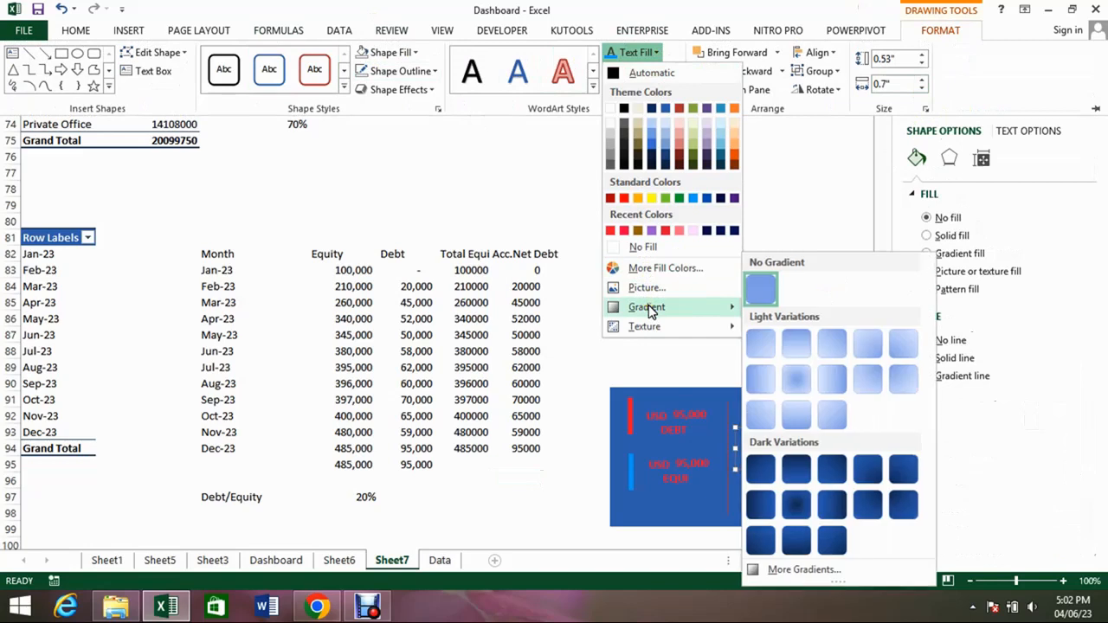
{"action": "left_click", "coordinate": [649, 309]}
{"action": "left_click", "coordinate": [810, 571]}
{"action": "left_click", "coordinate": [942, 253]}
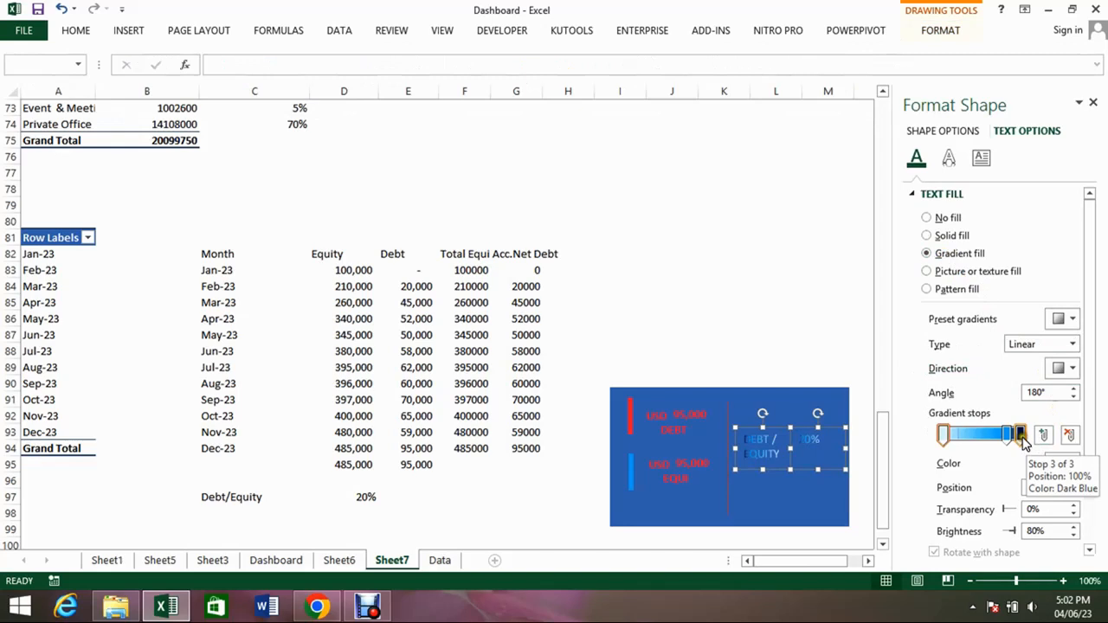
Recolour the middle stop of the text gradient red and move it to position 51%.
{"action": "left_click", "coordinate": [1008, 434]}
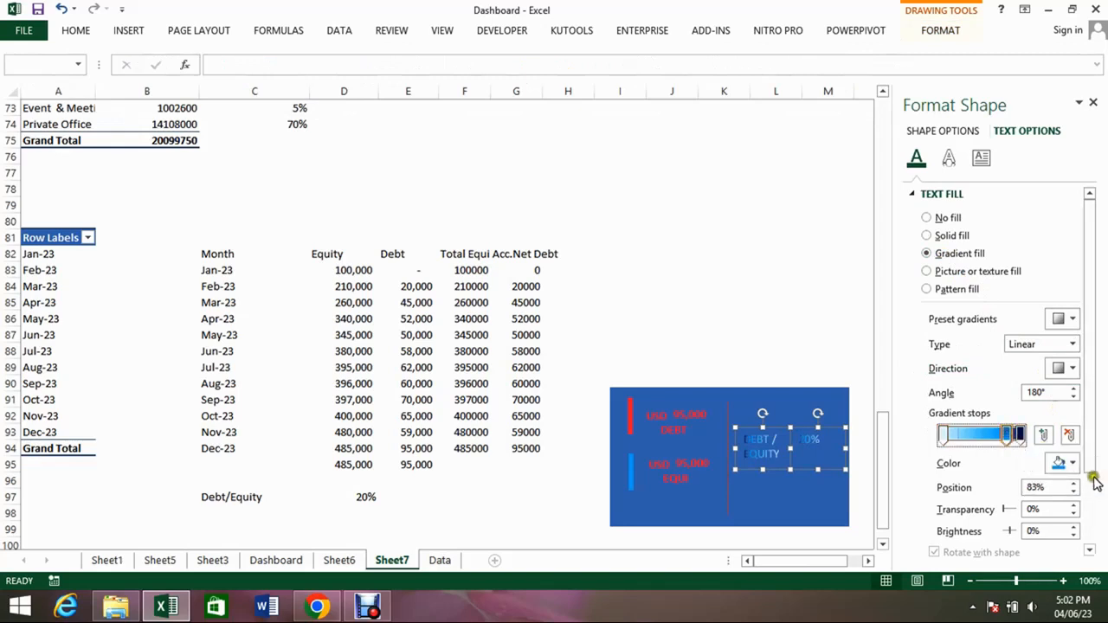
{"action": "left_click", "coordinate": [1078, 464]}
{"action": "left_click", "coordinate": [1028, 428]}
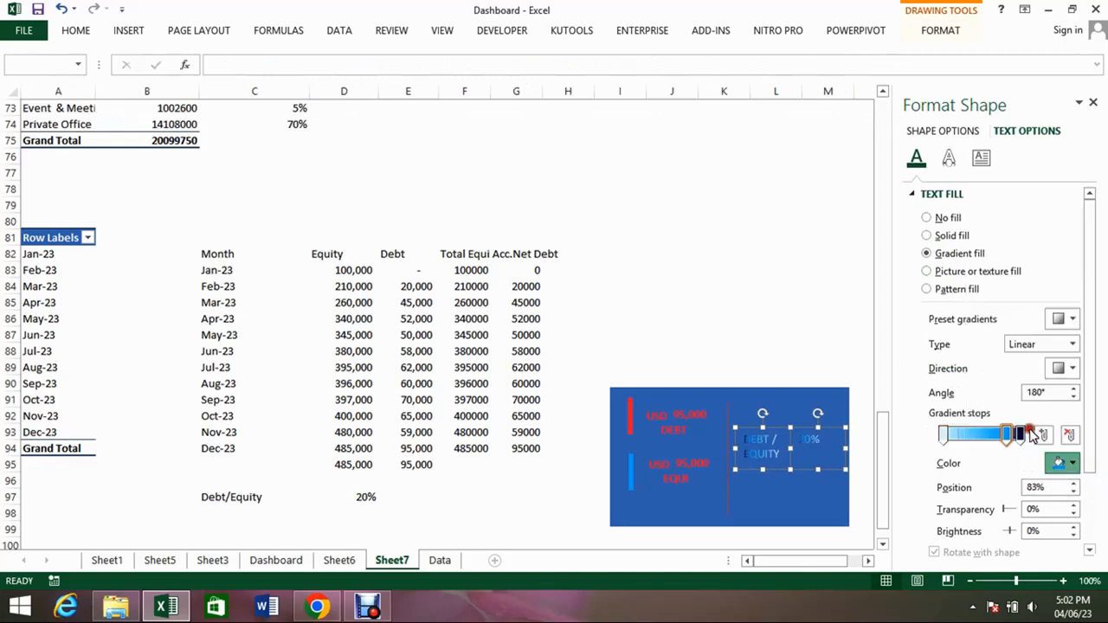
{"action": "left_click_drag", "start_coordinate": [1009, 435], "coordinate": [984, 438]}
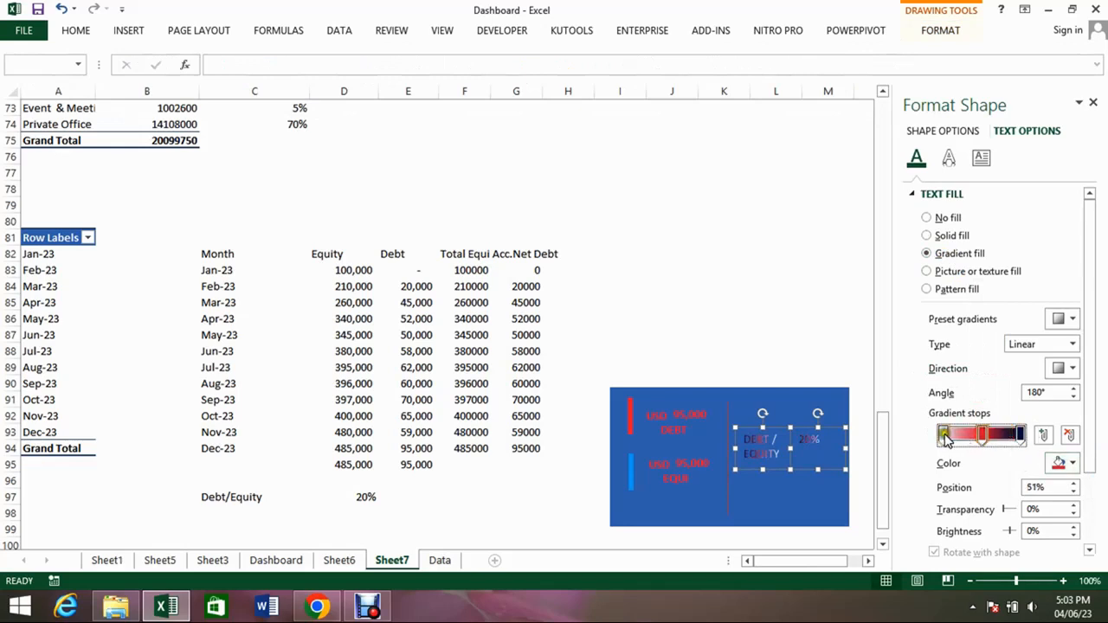
{"action": "left_click", "coordinate": [963, 435]}
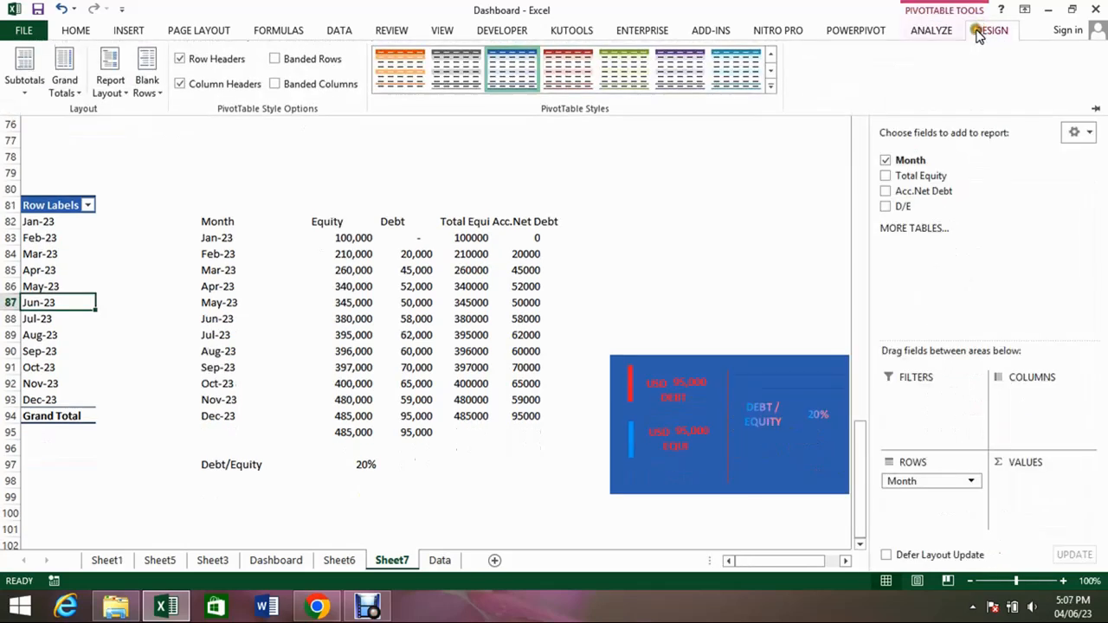
Insert a Month timeline for the month pivot table.
{"action": "left_click", "coordinate": [931, 32]}
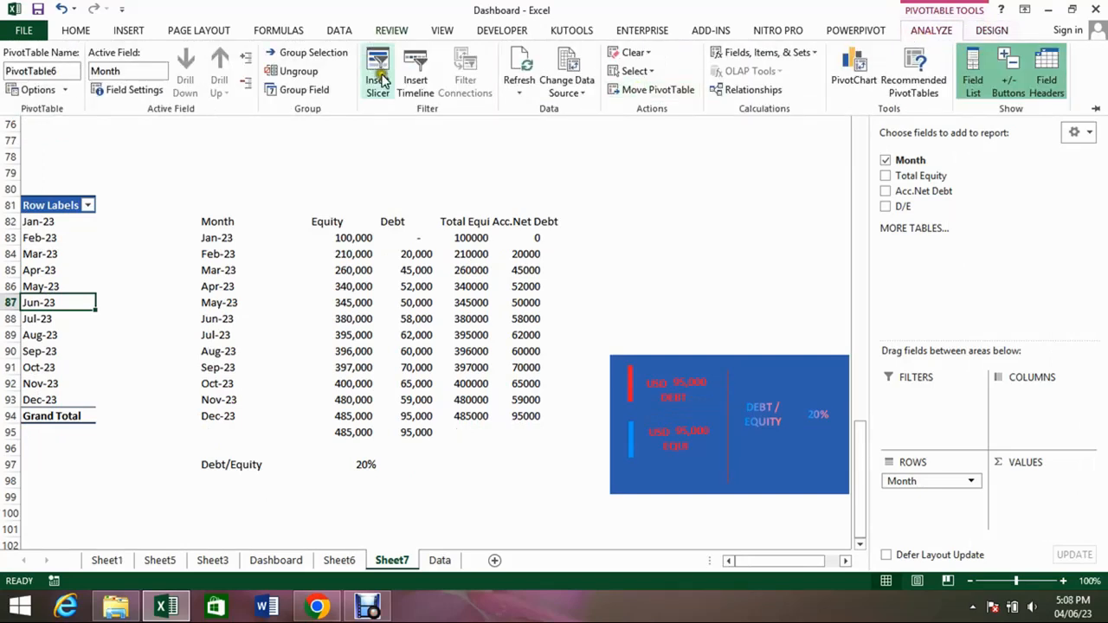
{"action": "left_click", "coordinate": [411, 78]}
{"action": "left_click", "coordinate": [747, 329]}
{"action": "left_click", "coordinate": [814, 505]}
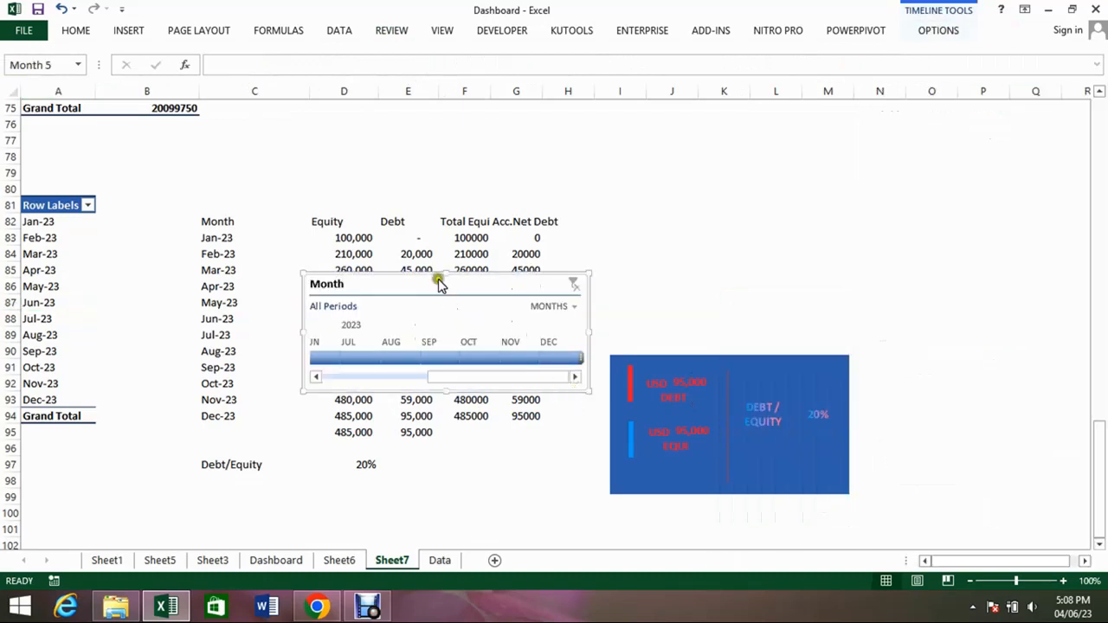
Filter with the Month timeline by Sep, Aug and Jul 2023 one at a time, and extend the selection to Jul - Oct 2023.
{"action": "left_click", "coordinate": [444, 362]}
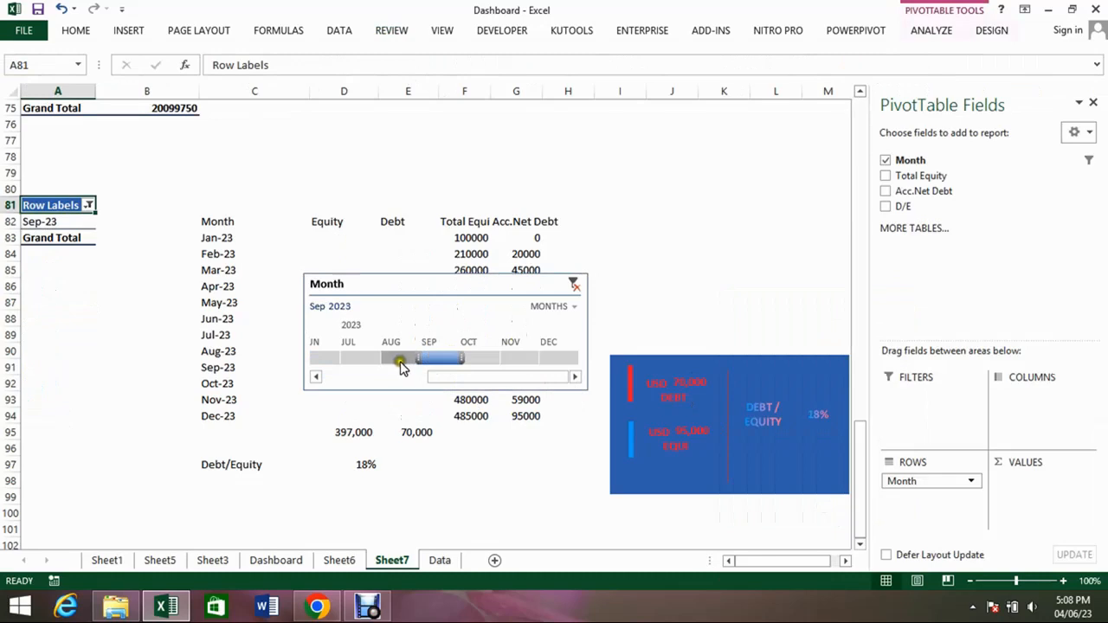
{"action": "left_click", "coordinate": [401, 362]}
{"action": "left_click", "coordinate": [362, 362]}
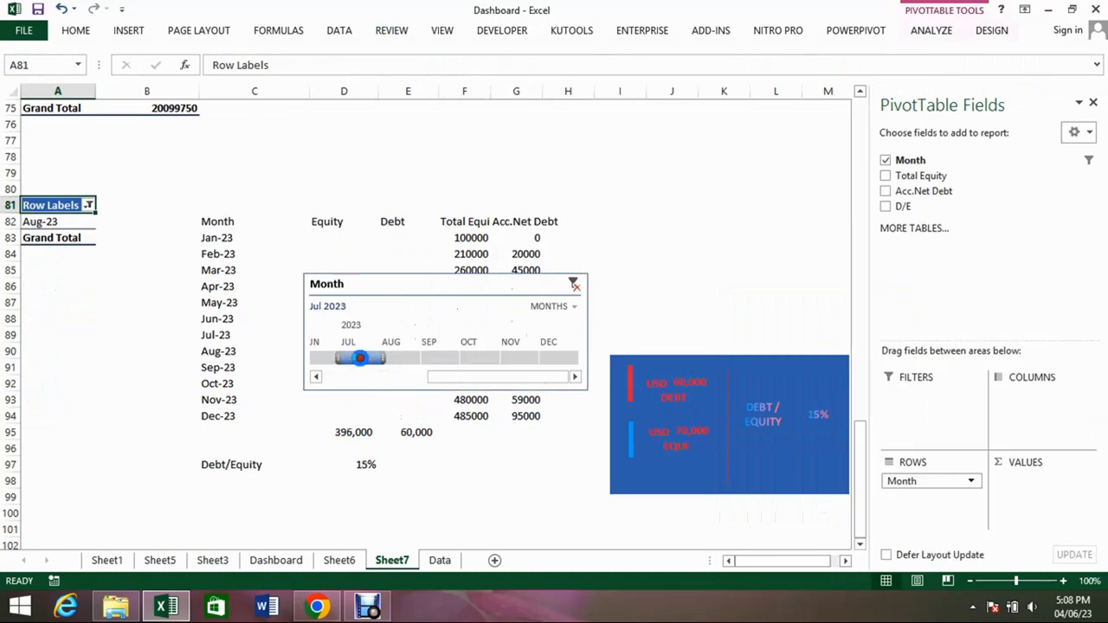
{"action": "left_click_drag", "start_coordinate": [362, 362], "coordinate": [477, 362]}
Apply the first custom timeline style, with bright blue periods and no background, to the Month timeline.
{"action": "left_click", "coordinate": [992, 33]}
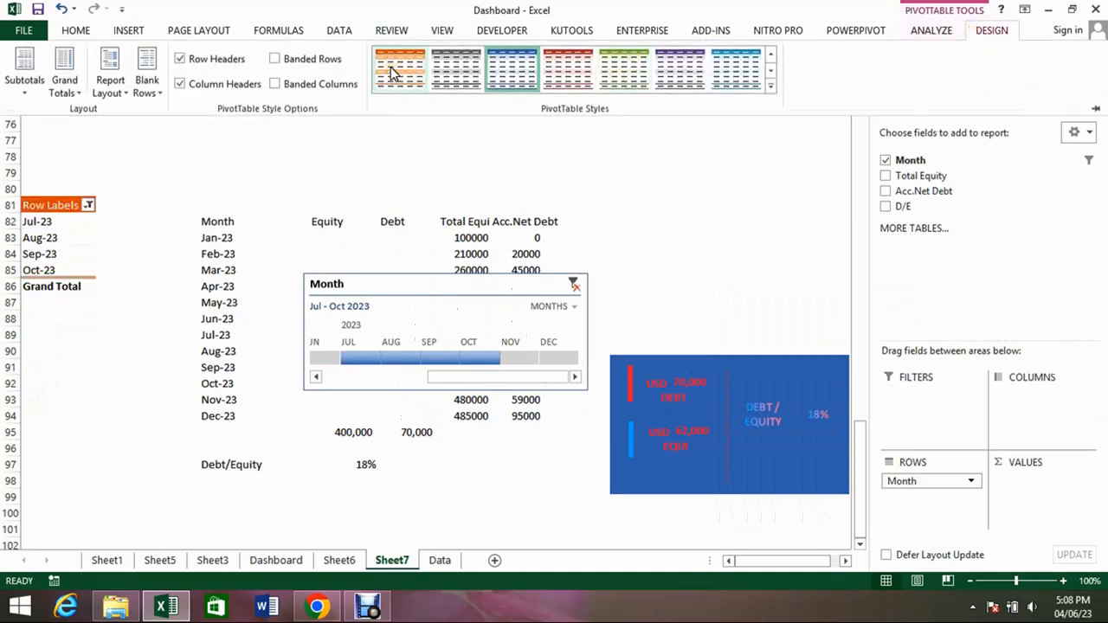
{"action": "left_click", "coordinate": [451, 277]}
{"action": "left_click", "coordinate": [454, 284]}
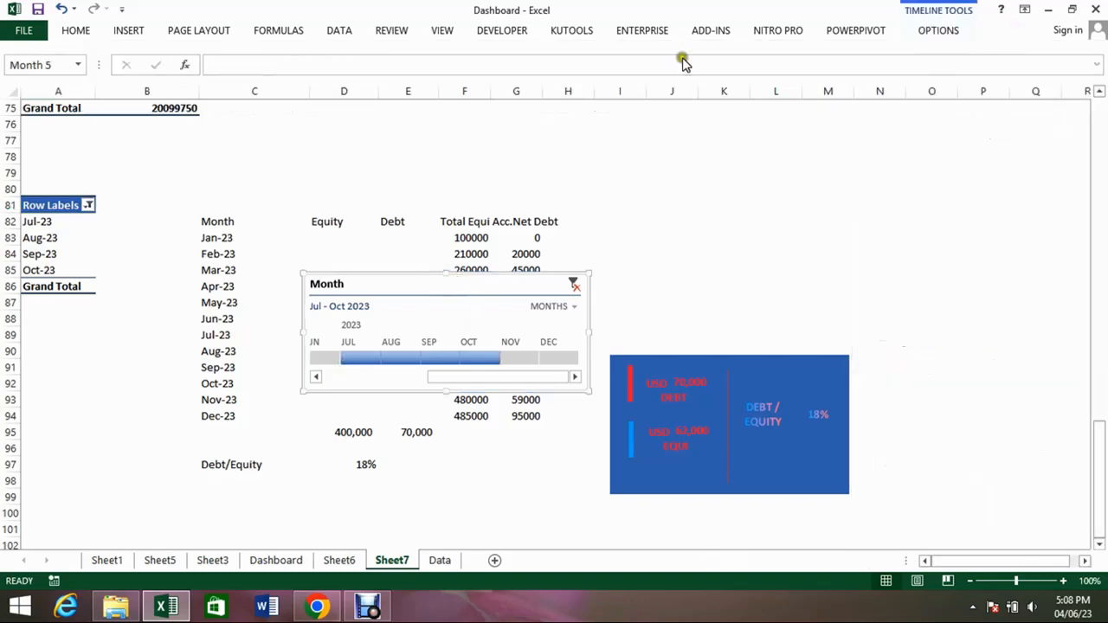
{"action": "left_click", "coordinate": [943, 37]}
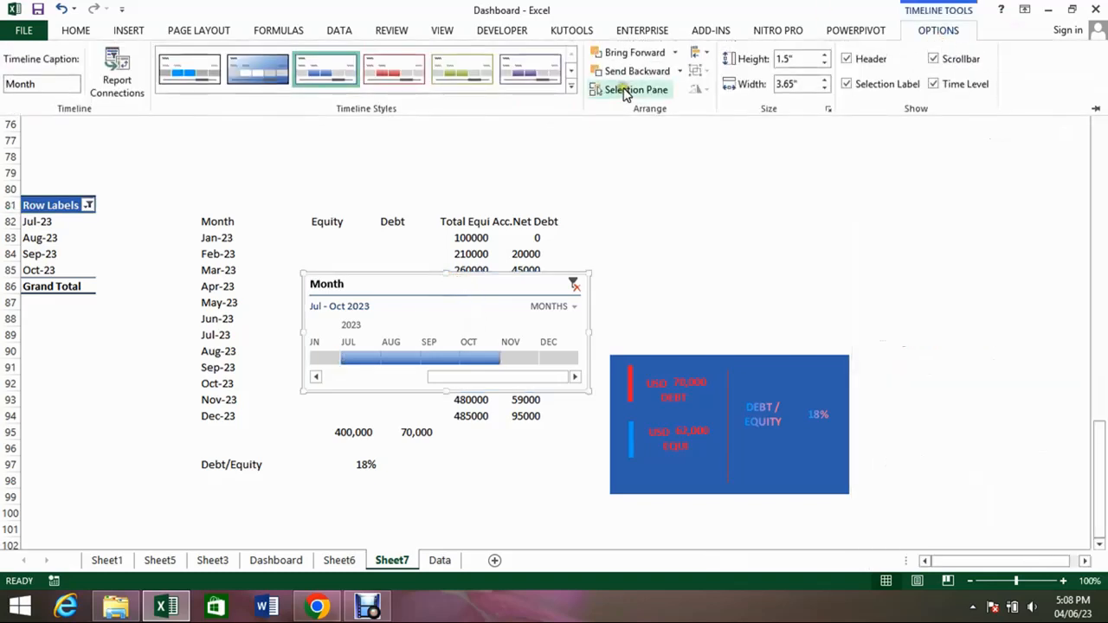
{"action": "left_click", "coordinate": [571, 89]}
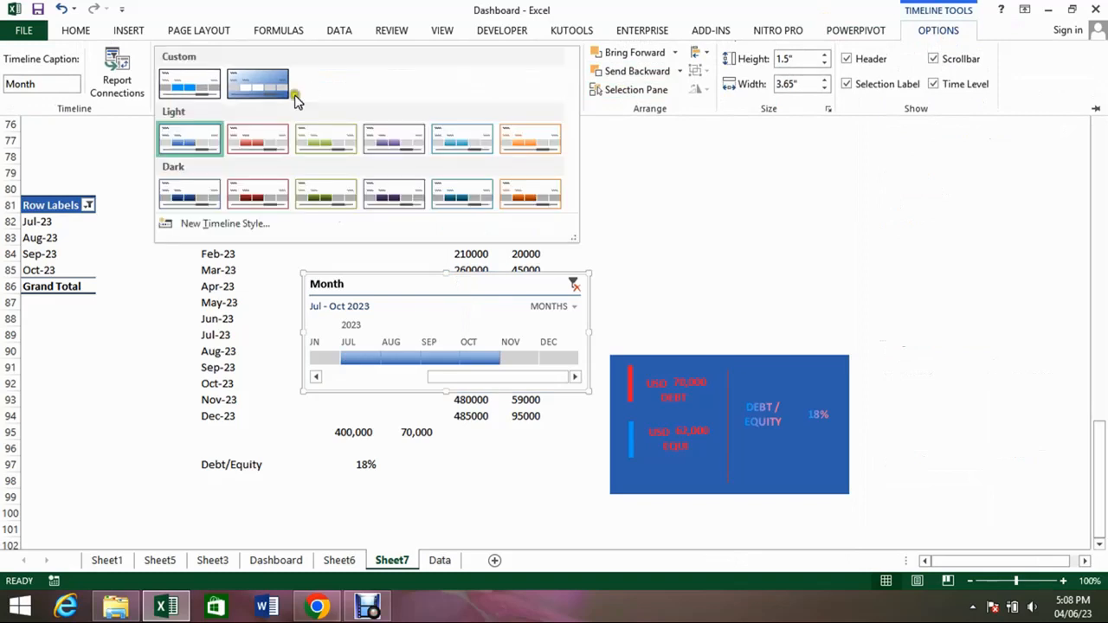
{"action": "left_click", "coordinate": [189, 86]}
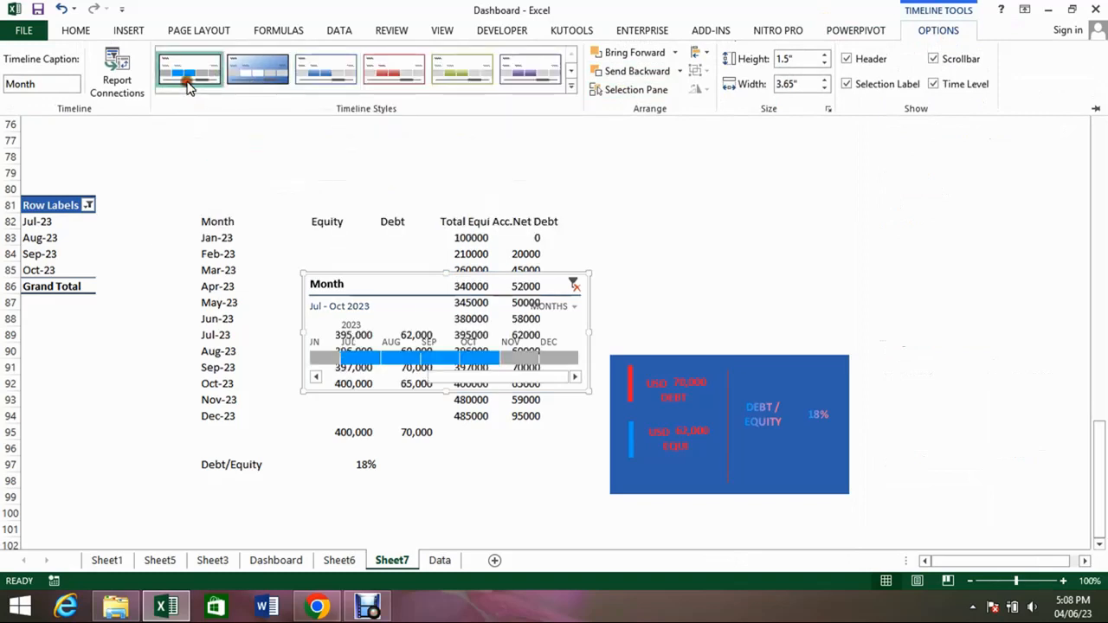
{"action": "left_click", "coordinate": [378, 276]}
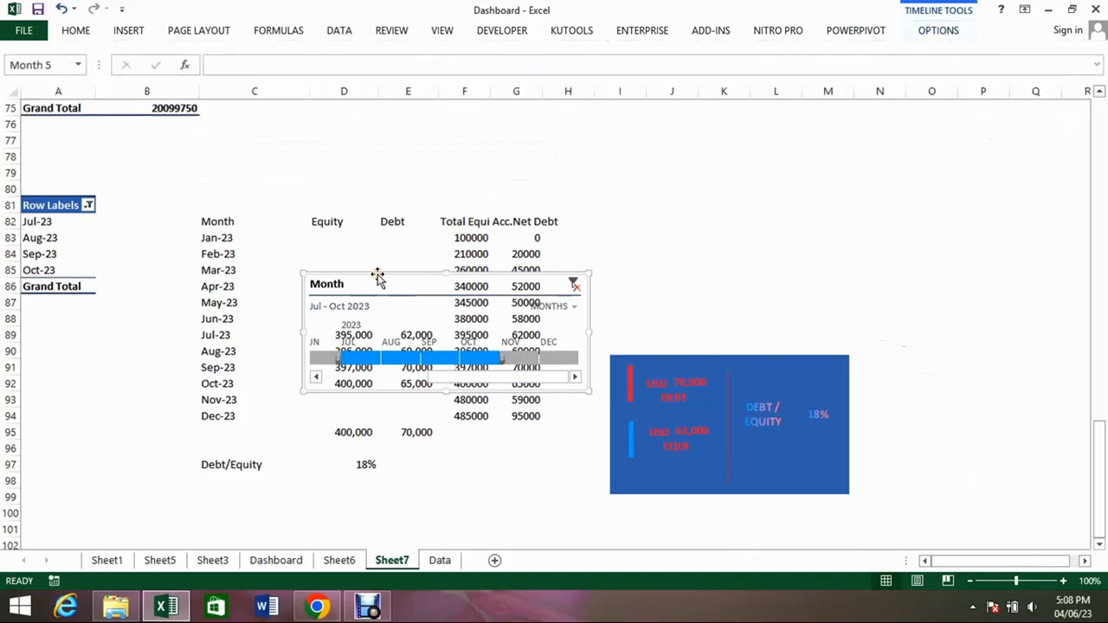
{"action": "key", "text": "Escape"}
On Sheet6, try the timeline below the debt/equity card by selecting different months and ranges between February and May.
{"action": "left_click", "coordinate": [342, 561]}
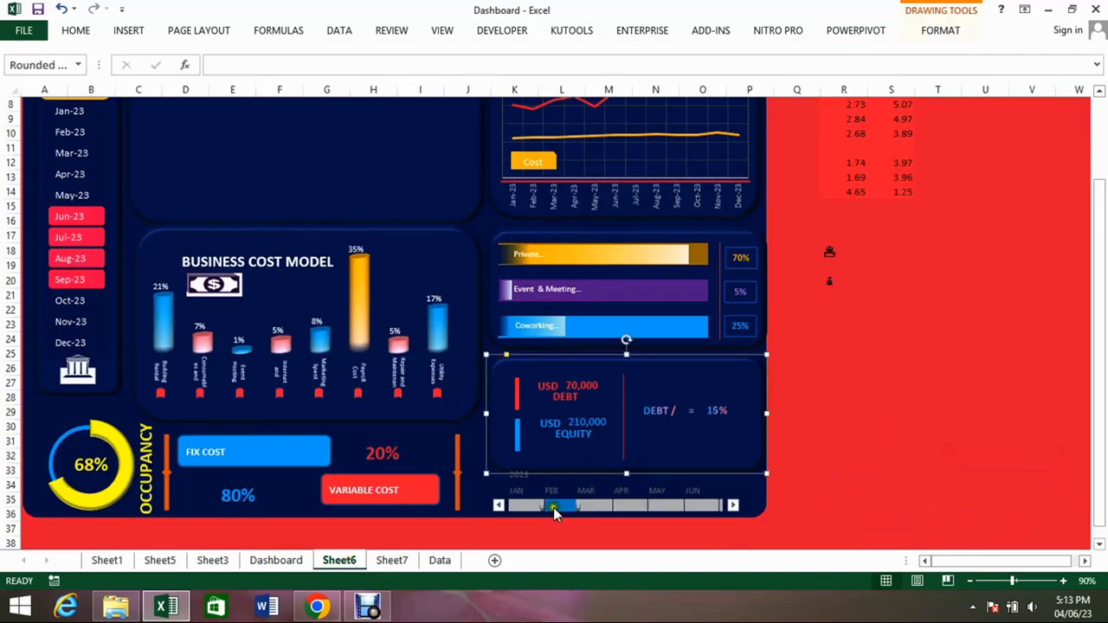
{"action": "left_click_drag", "start_coordinate": [553, 507], "coordinate": [621, 503]}
{"action": "left_click", "coordinate": [653, 509]}
{"action": "left_click_drag", "start_coordinate": [653, 510], "coordinate": [581, 511]}
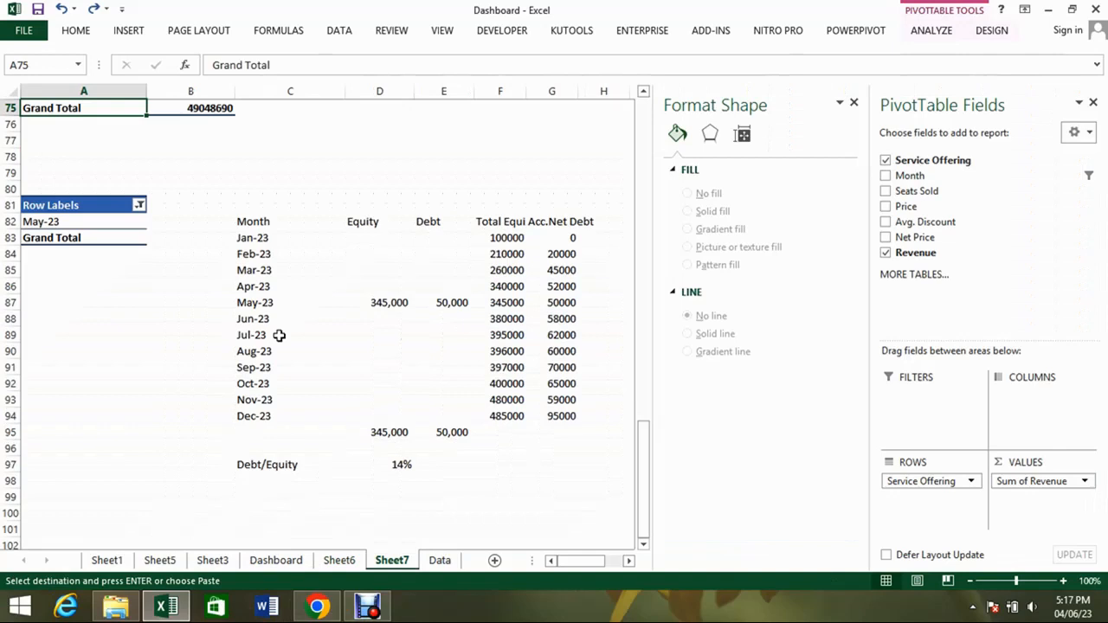
Copy the service offering revenue pivot table in A71:B75 of Sheet7.
{"action": "key", "text": "Up"}
{"action": "key", "text": "Up"}
{"action": "key", "text": "Up"}
{"action": "key", "text": "Up"}
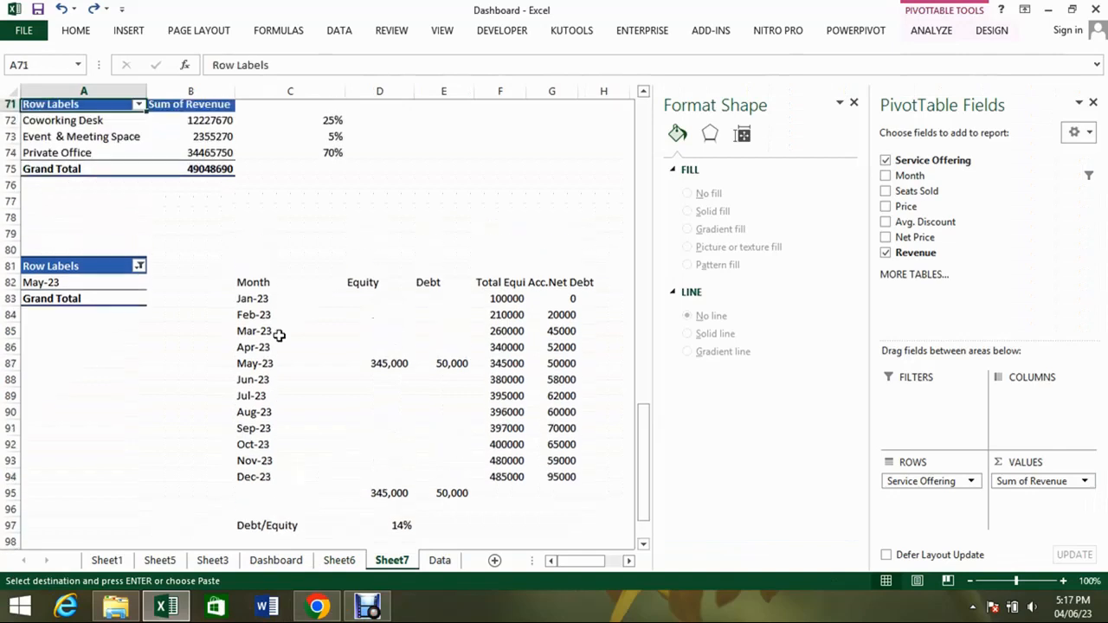
{"action": "key", "text": "shift+Right"}
{"action": "key", "text": "shift+Down"}
{"action": "key", "text": "shift+Down"}
{"action": "key", "text": "shift+Down"}
{"action": "key", "text": "shift+Down"}
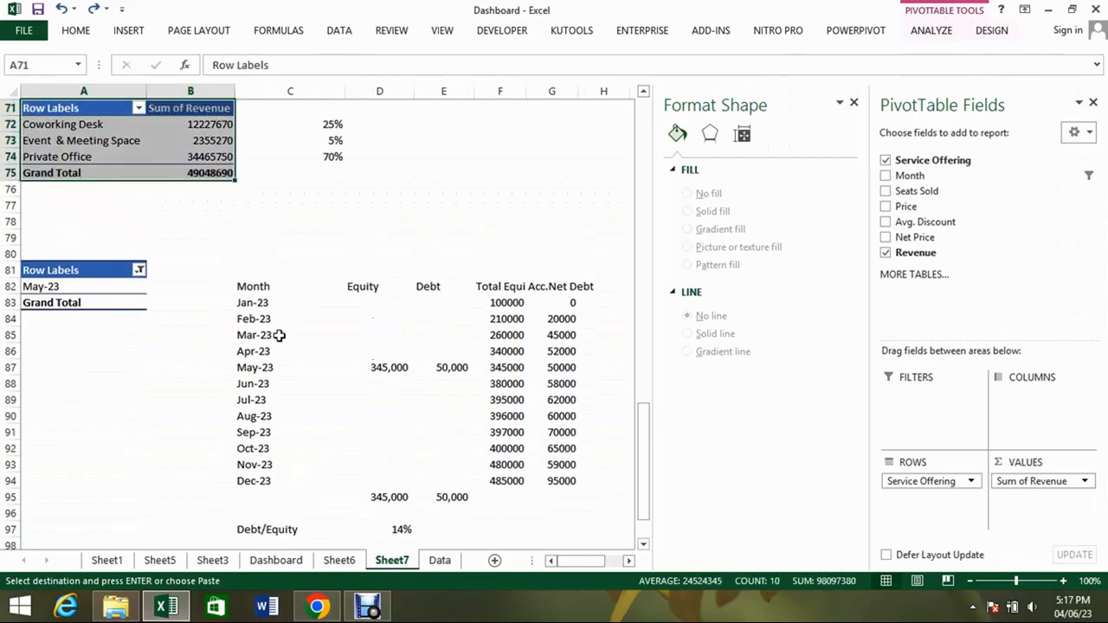
Paste the copied pivot table at cell A102, below the Debt/Equity figures.
{"action": "key", "text": "ctrl+Down"}
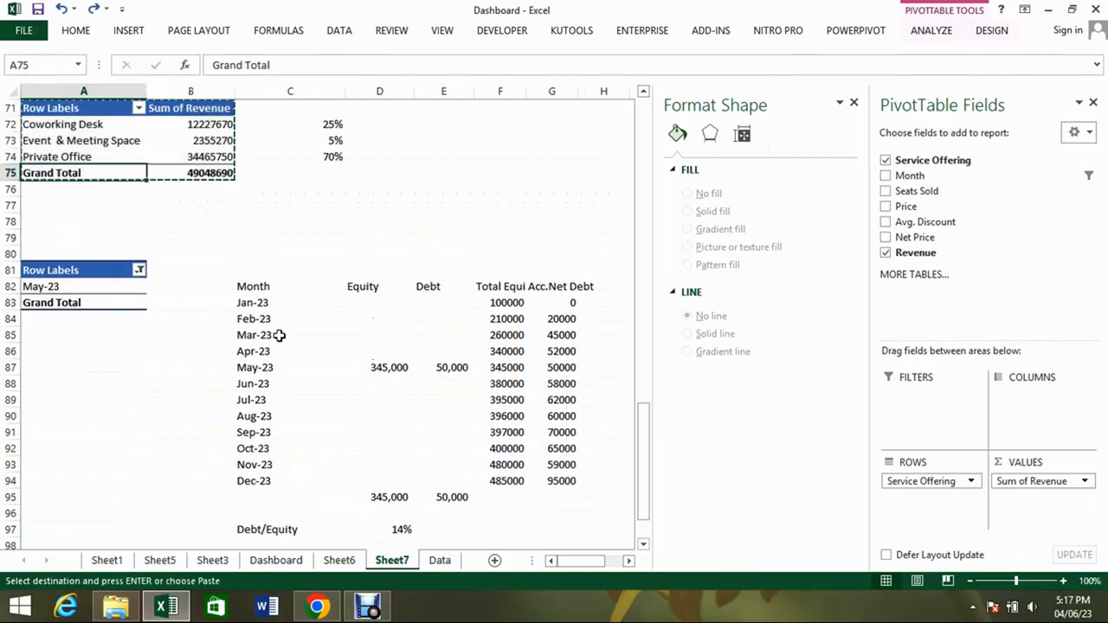
{"action": "key", "text": "Down"}
{"action": "key", "text": "Down"}
{"action": "key", "text": "Down"}
{"action": "key", "text": "Down"}
{"action": "key", "text": "Down"}
{"action": "key", "text": "Down"}
{"action": "key", "text": "Down"}
{"action": "key", "text": "Down"}
{"action": "key", "text": "Down"}
{"action": "key", "text": "Down"}
{"action": "key", "text": "Down"}
{"action": "key", "text": "Down"}
{"action": "key", "text": "Down"}
{"action": "key", "text": "Down"}
{"action": "key", "text": "Down"}
{"action": "key", "text": "Down"}
{"action": "key", "text": "Down"}
{"action": "key", "text": "Down"}
{"action": "key", "text": "Down"}
{"action": "key", "text": "Down"}
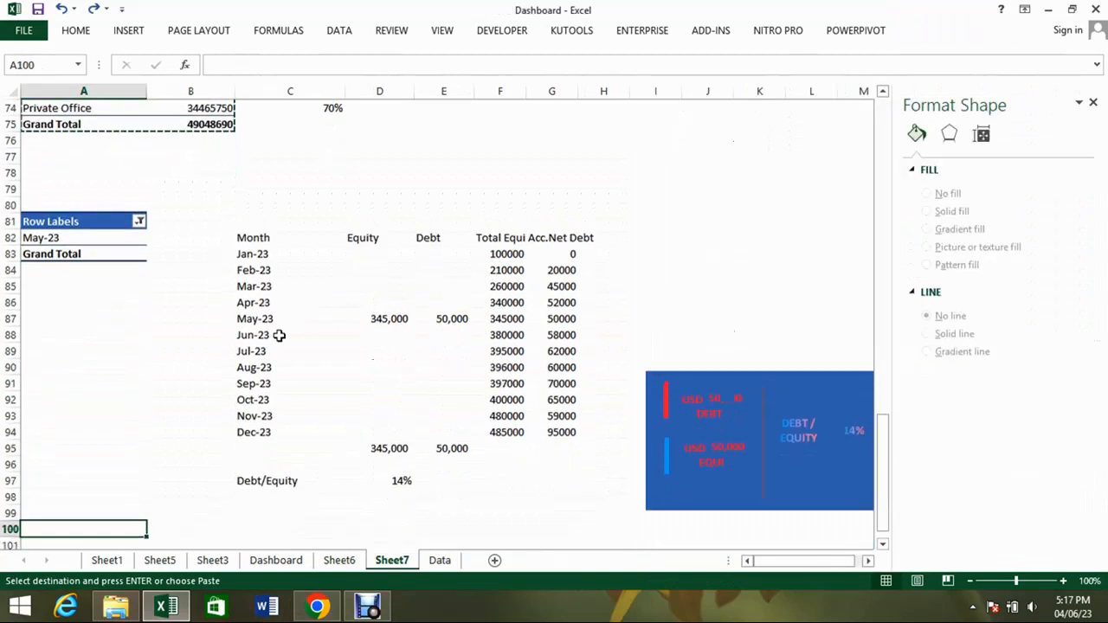
{"action": "key", "text": "Down"}
{"action": "key", "text": "Down"}
{"action": "key", "text": "Down"}
{"action": "key", "text": "Down"}
{"action": "key", "text": "Down"}
{"action": "key", "text": "Down"}
{"action": "key", "text": "Down"}
{"action": "key", "text": "Down"}
{"action": "key", "text": "Down"}
{"action": "key", "text": "Down"}
{"action": "key", "text": "Down"}
{"action": "key", "text": "Down"}
{"action": "key", "text": "Down"}
{"action": "key", "text": "Down"}
{"action": "key", "text": "Down"}
{"action": "key", "text": "Up"}
{"action": "key", "text": "Up"}
{"action": "key", "text": "Up"}
{"action": "key", "text": "Up"}
{"action": "key", "text": "Up"}
{"action": "key", "text": "Up"}
{"action": "key", "text": "Up"}
{"action": "key", "text": "Up"}
{"action": "key", "text": "Up"}
{"action": "key", "text": "Up"}
{"action": "key", "text": "Up"}
{"action": "key", "text": "Up"}
{"action": "key", "text": "Up"}
{"action": "key", "text": "Return"}
Add the Month field to the pasted pivot table and remove Service Offering, leaving revenue summarised by month.
{"action": "key", "text": "Down"}
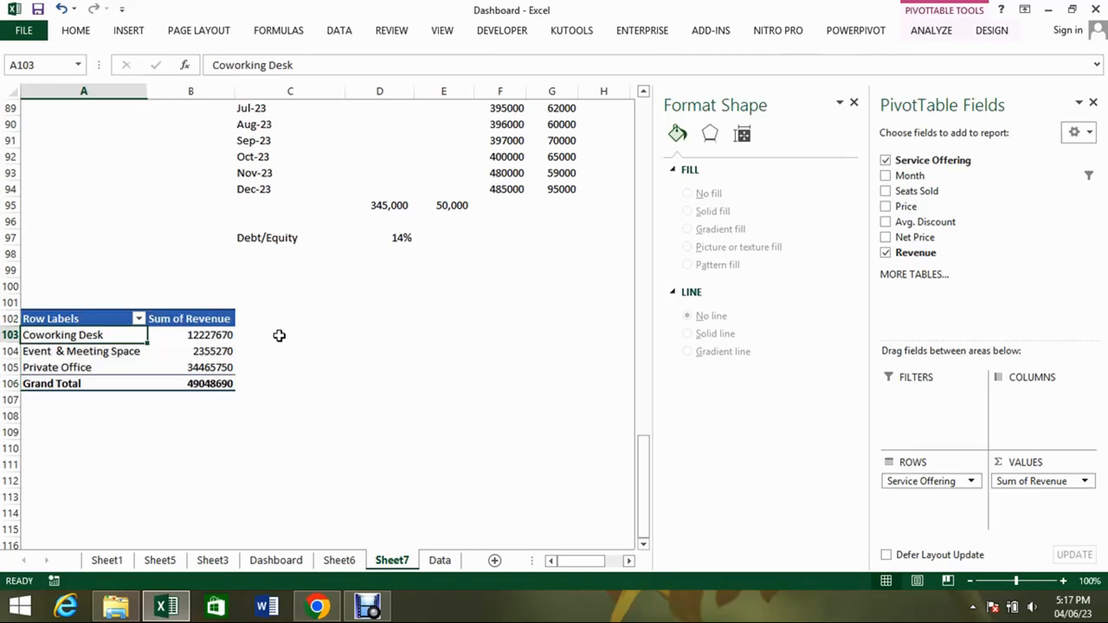
{"action": "key", "text": "Right"}
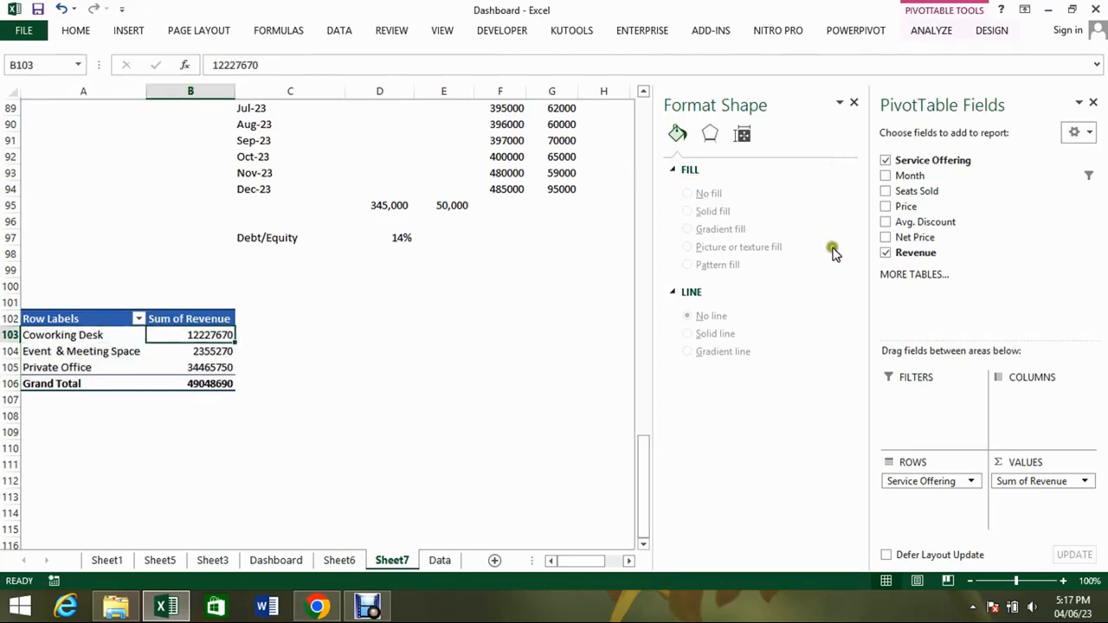
{"action": "left_click", "coordinate": [885, 175]}
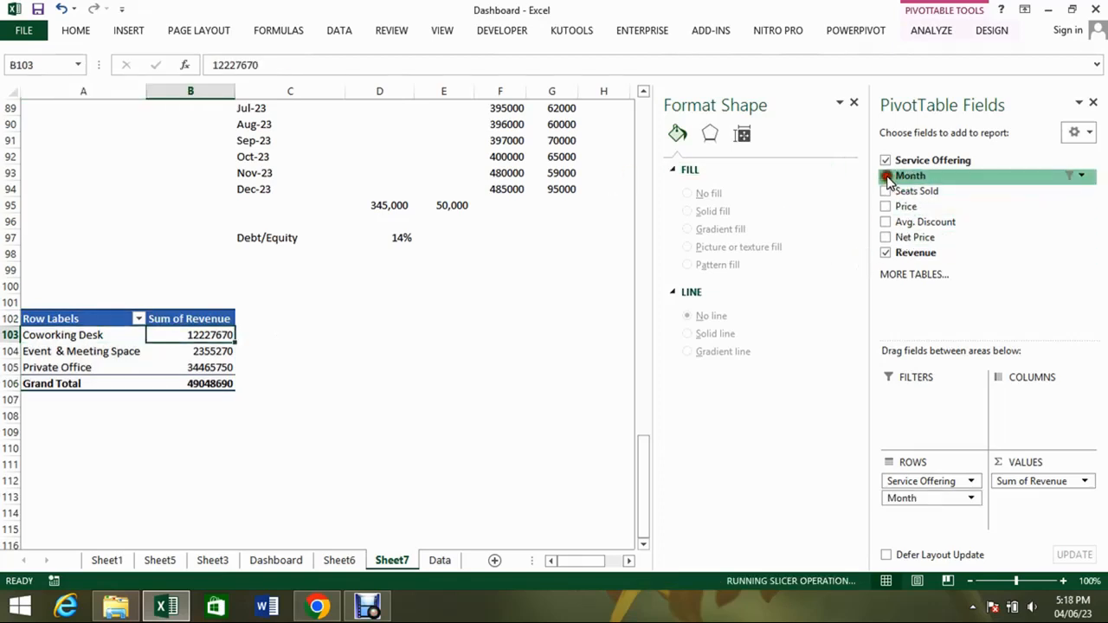
{"action": "left_click", "coordinate": [885, 160]}
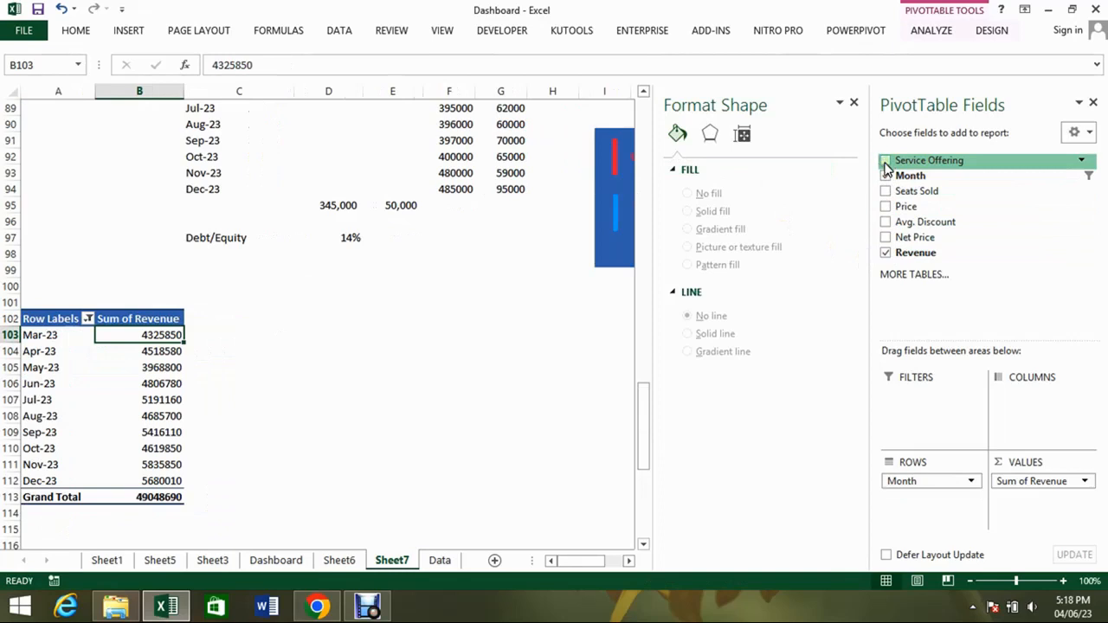
Insert a 2-D stacked area chart from the monthly revenue pivot data in A103:B113.
{"action": "key", "text": "ctrl+shift+Down"}
{"action": "key", "text": "Left"}
{"action": "key", "text": "ctrl+shift+Down"}
{"action": "key", "text": "shift+Right"}
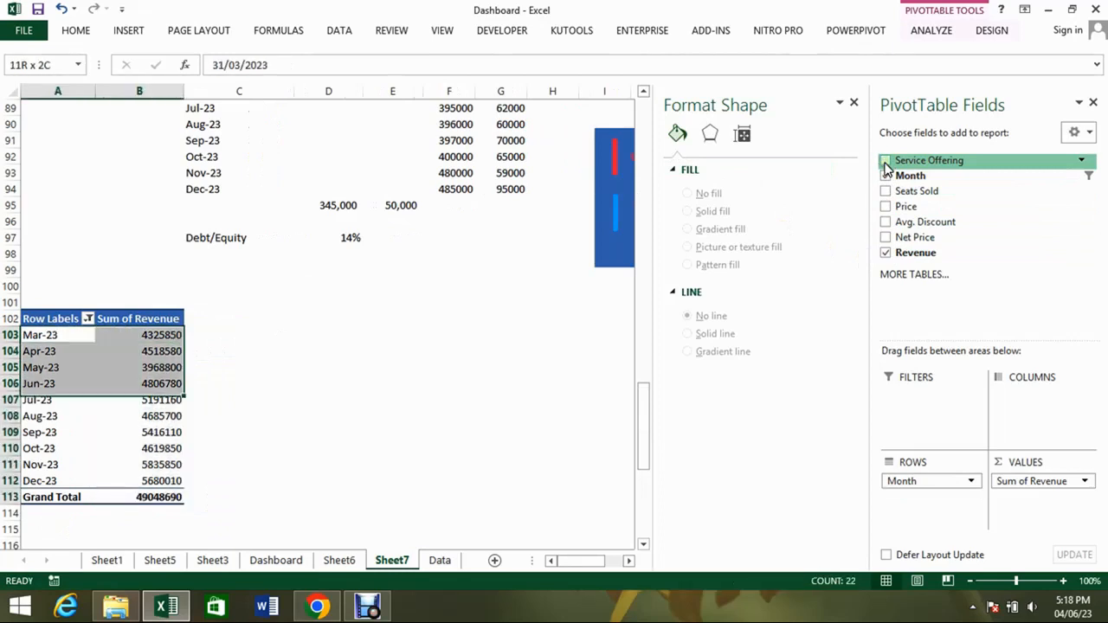
{"action": "left_click", "coordinate": [938, 39]}
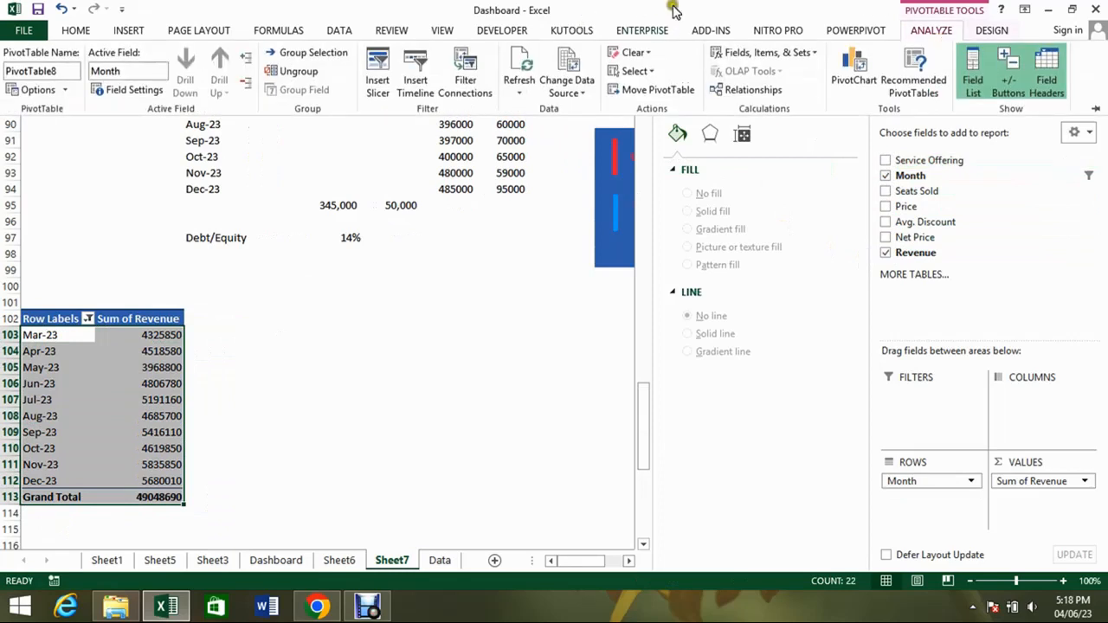
{"action": "left_click", "coordinate": [129, 30]}
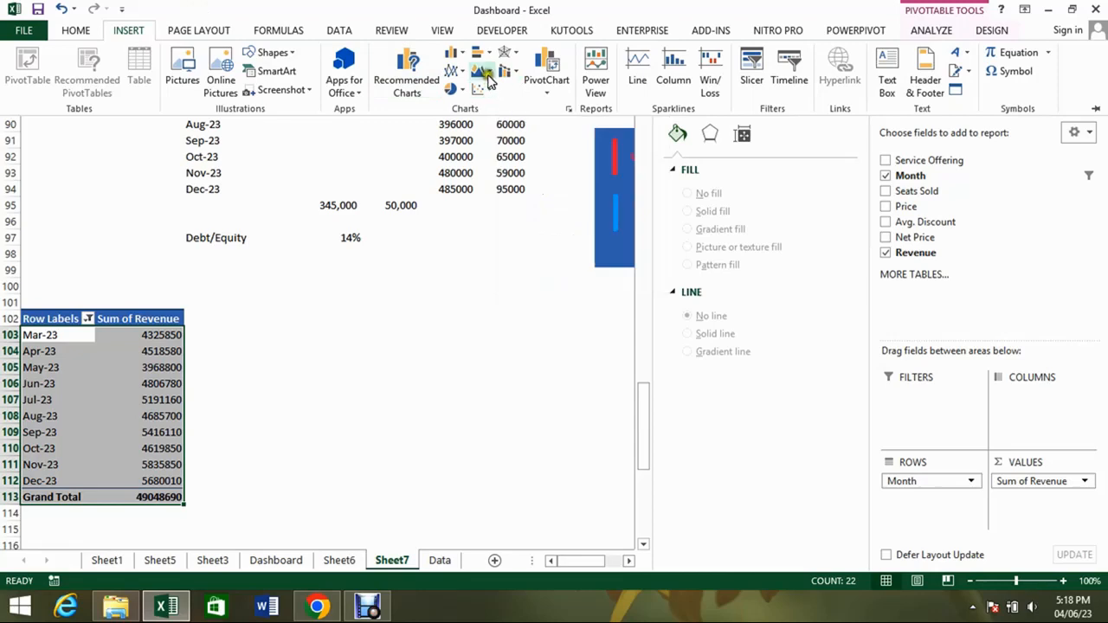
{"action": "left_click", "coordinate": [487, 73]}
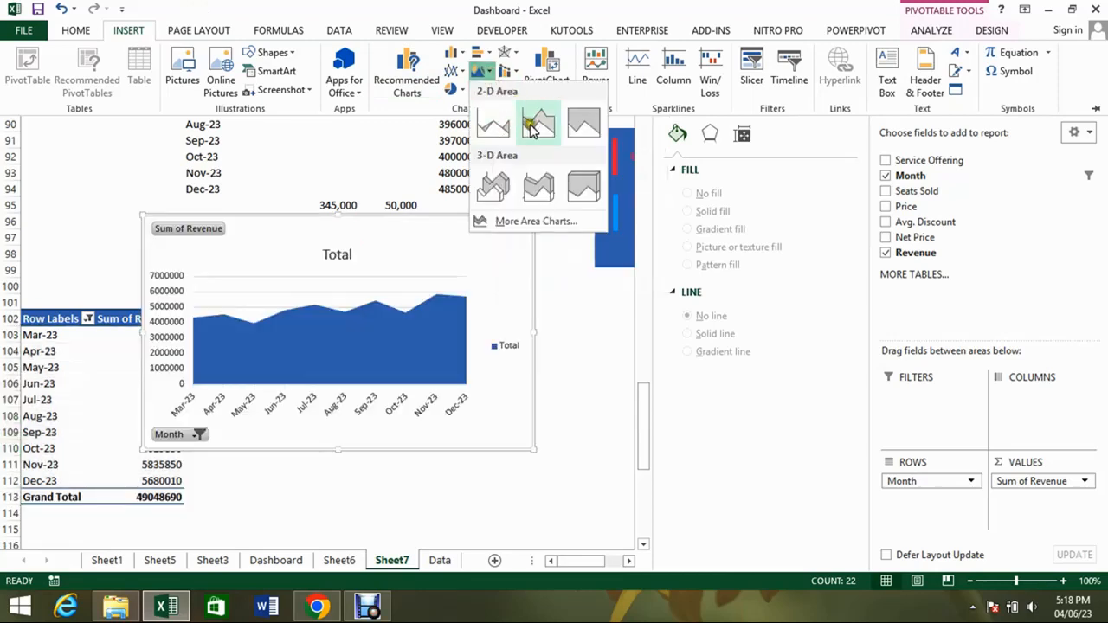
{"action": "left_click", "coordinate": [535, 126]}
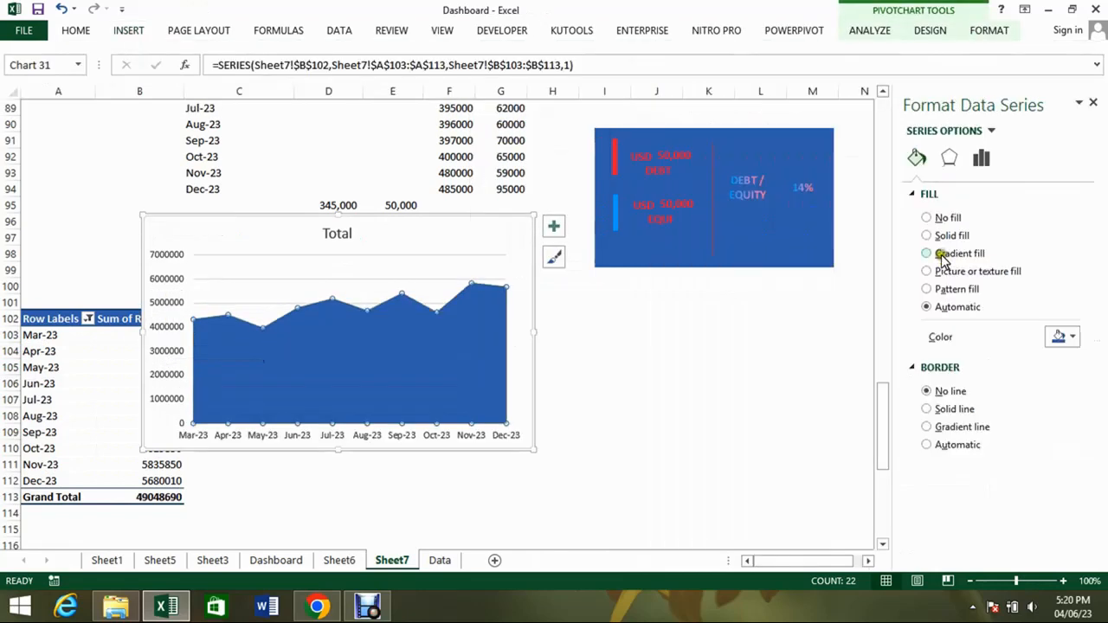
Fill the area series with a linear 90° two-stop gradient from about 71% transparent purple to light blue.
{"action": "left_click", "coordinate": [928, 254]}
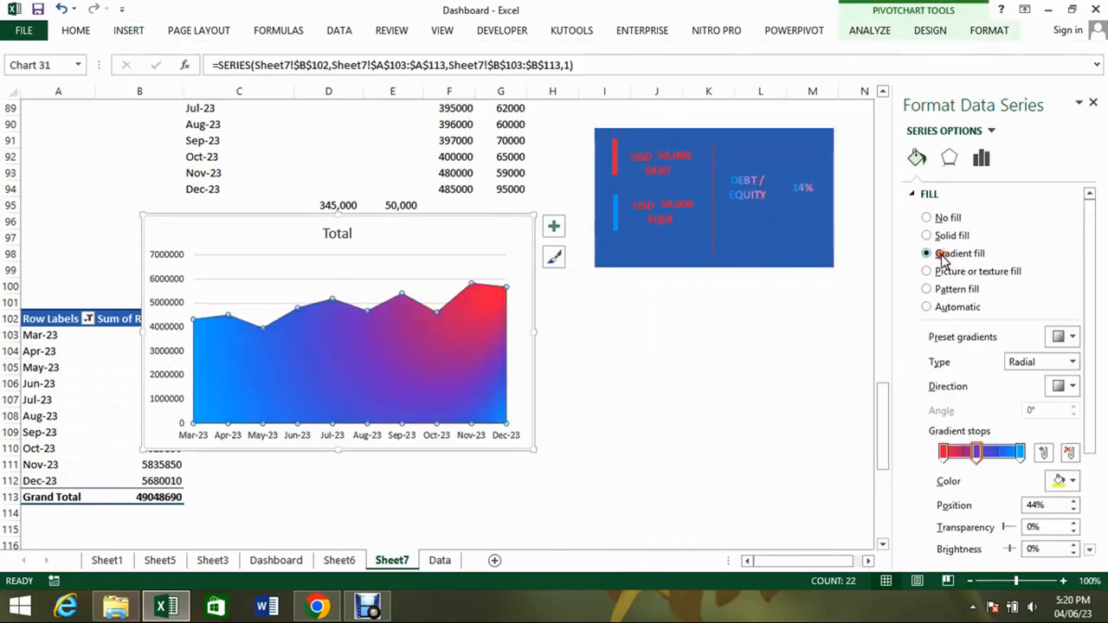
{"action": "left_click", "coordinate": [976, 454]}
{"action": "key", "text": "Delete"}
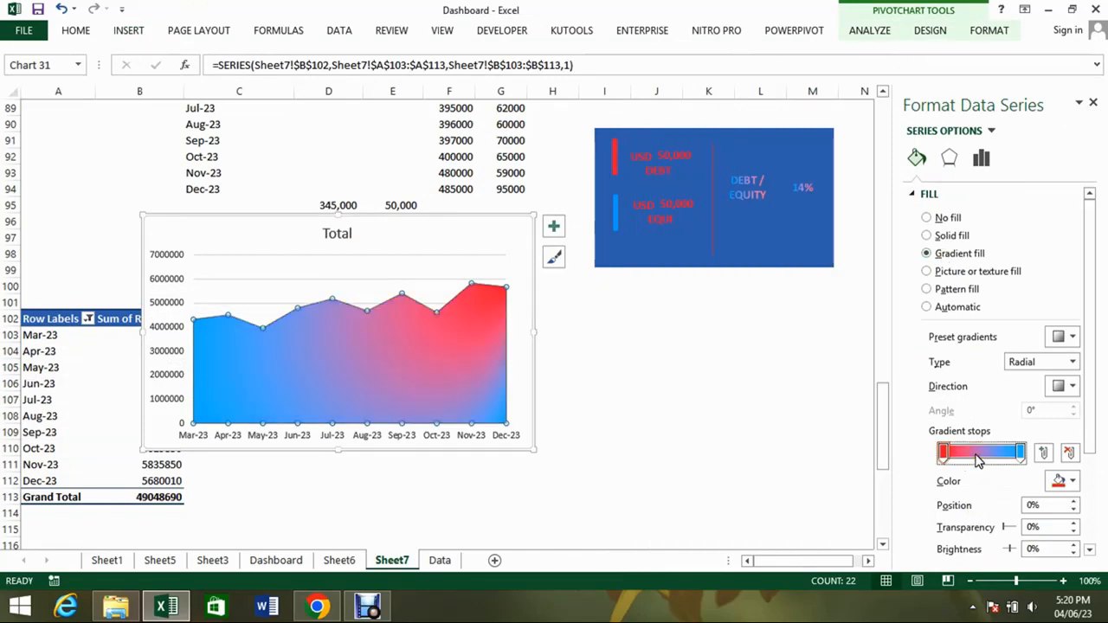
{"action": "left_click", "coordinate": [1061, 386]}
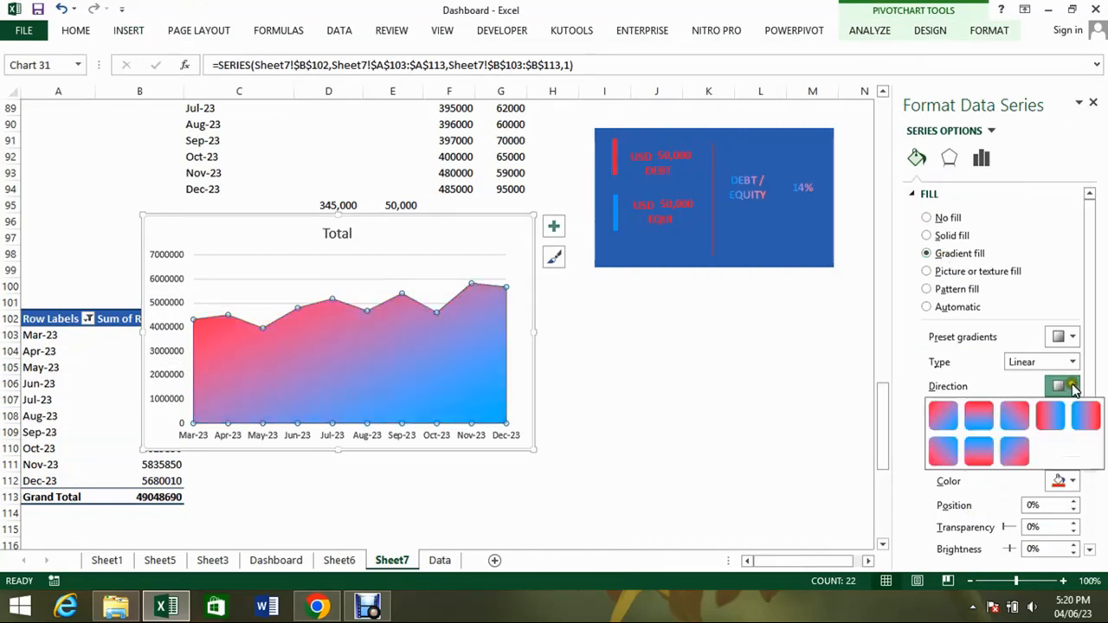
{"action": "left_click", "coordinate": [987, 415]}
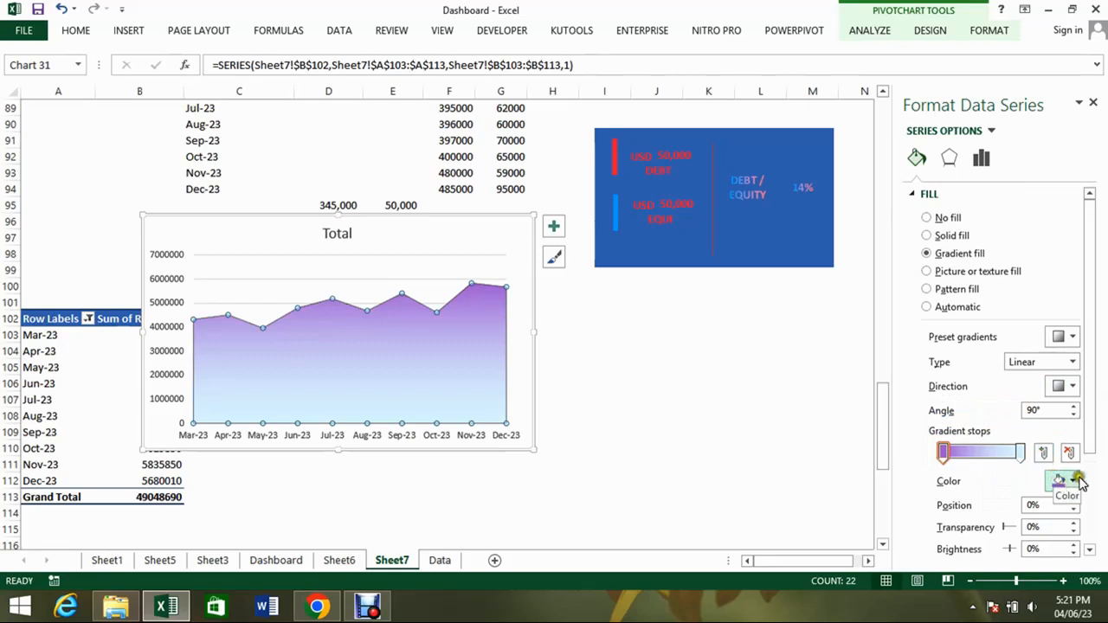
{"action": "left_click_drag", "start_coordinate": [1087, 394], "coordinate": [1091, 451]}
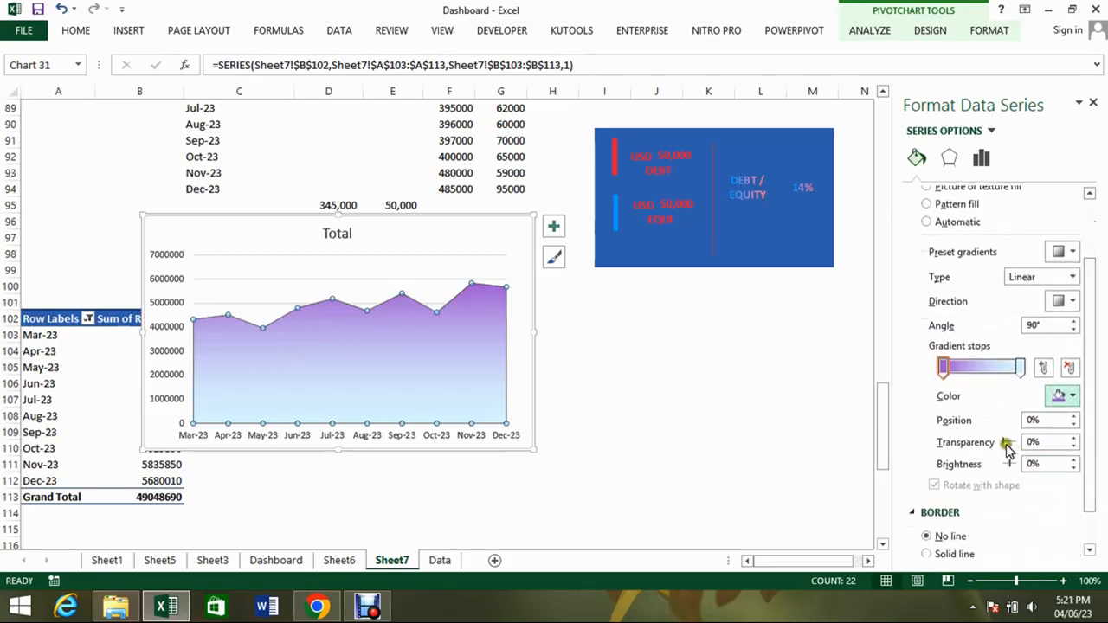
{"action": "left_click_drag", "start_coordinate": [1007, 448], "coordinate": [1015, 445]}
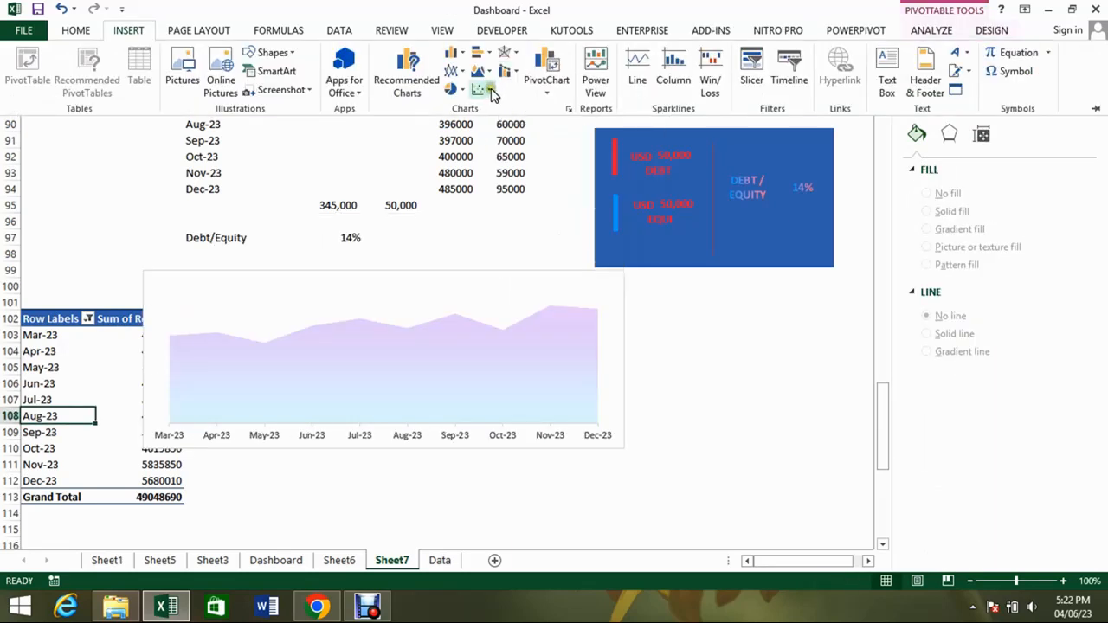
Insert a line chart from the monthly revenue pivot table.
{"action": "left_click", "coordinate": [490, 91]}
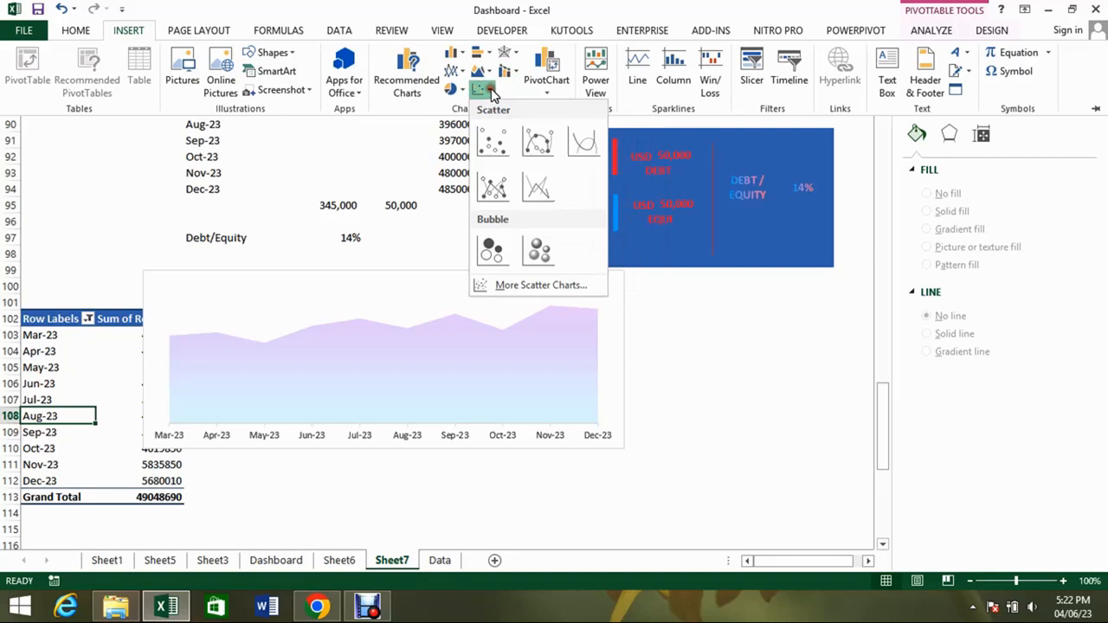
{"action": "left_click", "coordinate": [420, 83]}
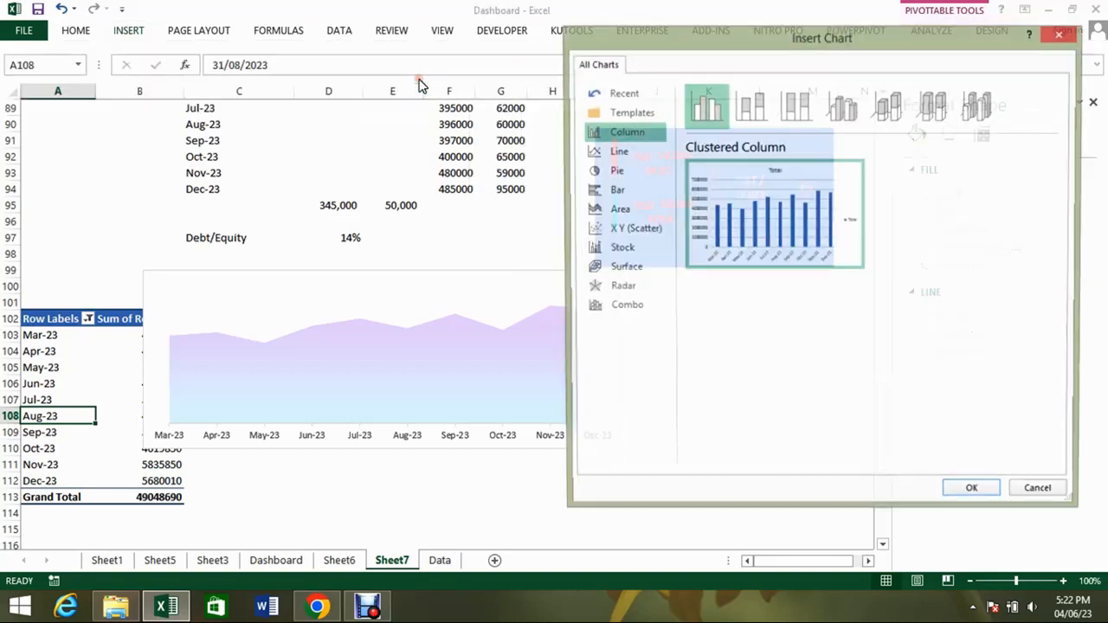
{"action": "left_click", "coordinate": [607, 152]}
{"action": "mouse_move", "coordinate": [753, 182]}
{"action": "left_click", "coordinate": [958, 495]}
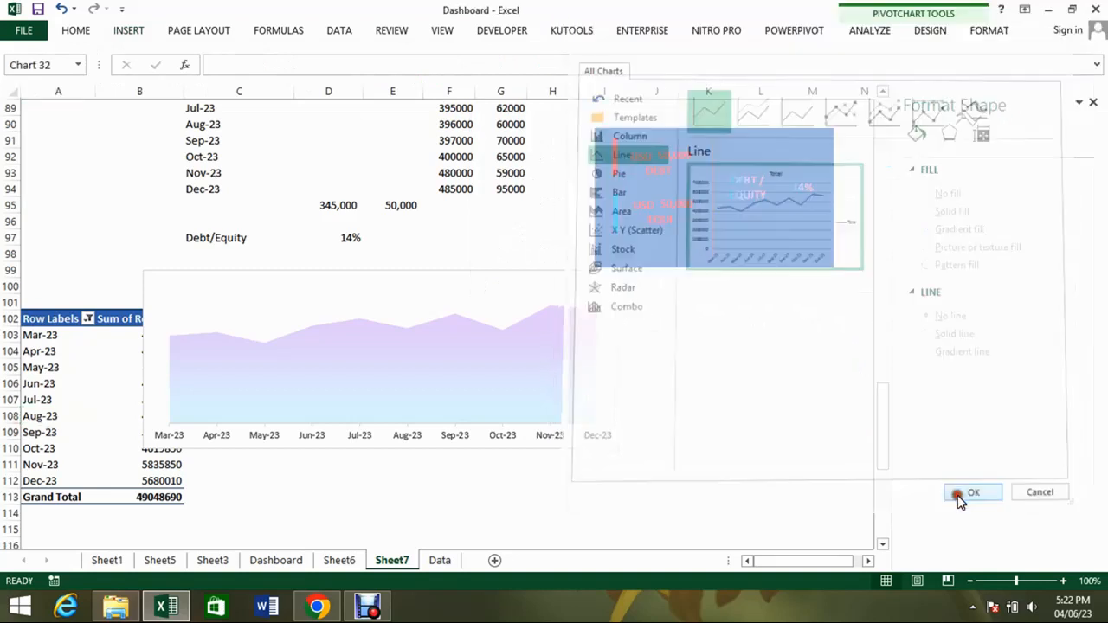
Delete the line chart's title and resize the chart so that it overlays the area chart.
{"action": "left_click", "coordinate": [883, 436]}
{"action": "left_click_drag", "start_coordinate": [1088, 379], "coordinate": [1097, 557]}
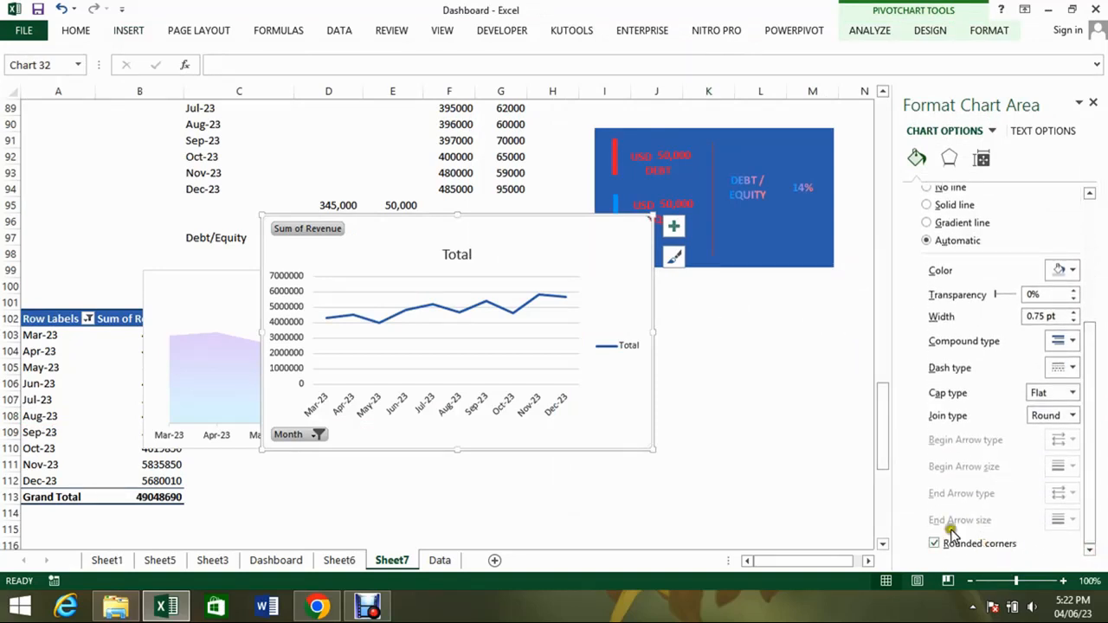
{"action": "left_click", "coordinate": [369, 440]}
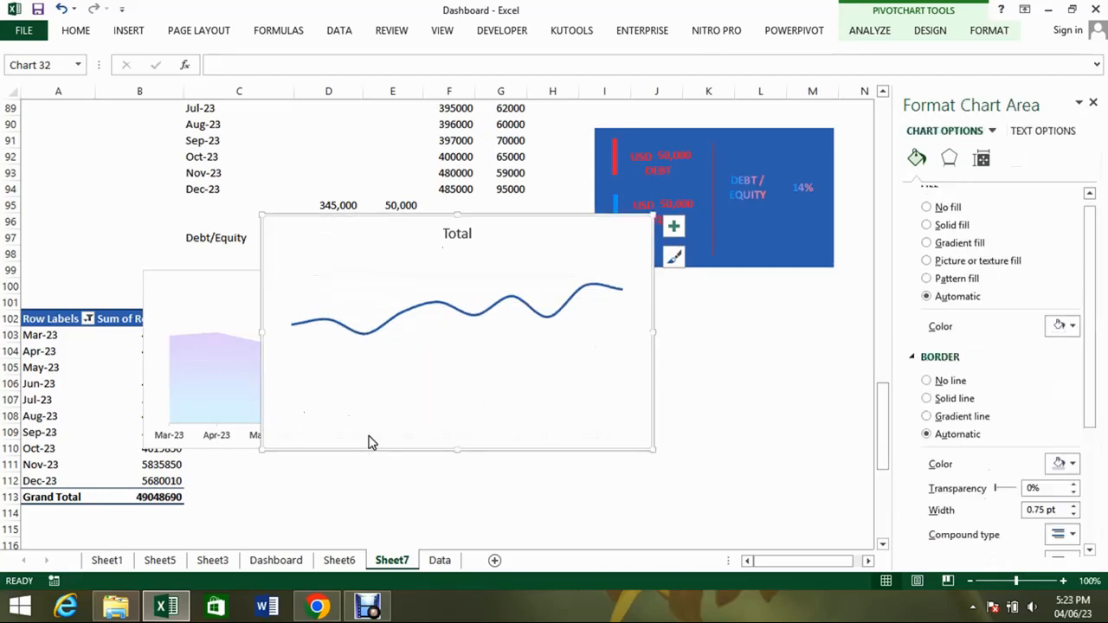
{"action": "left_click", "coordinate": [456, 236]}
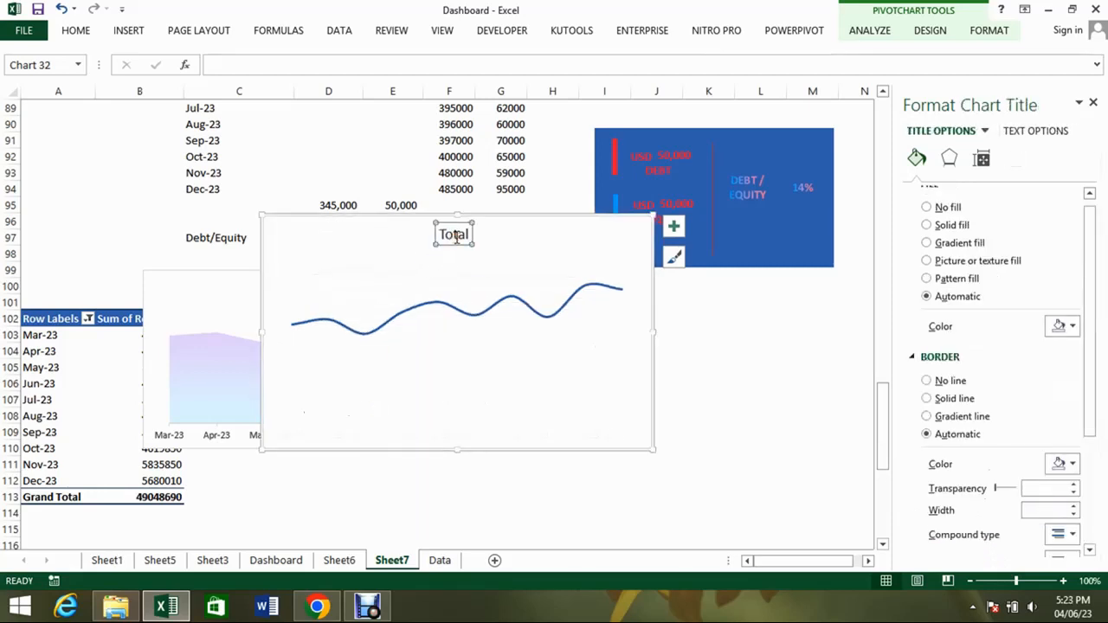
{"action": "key", "text": "Delete"}
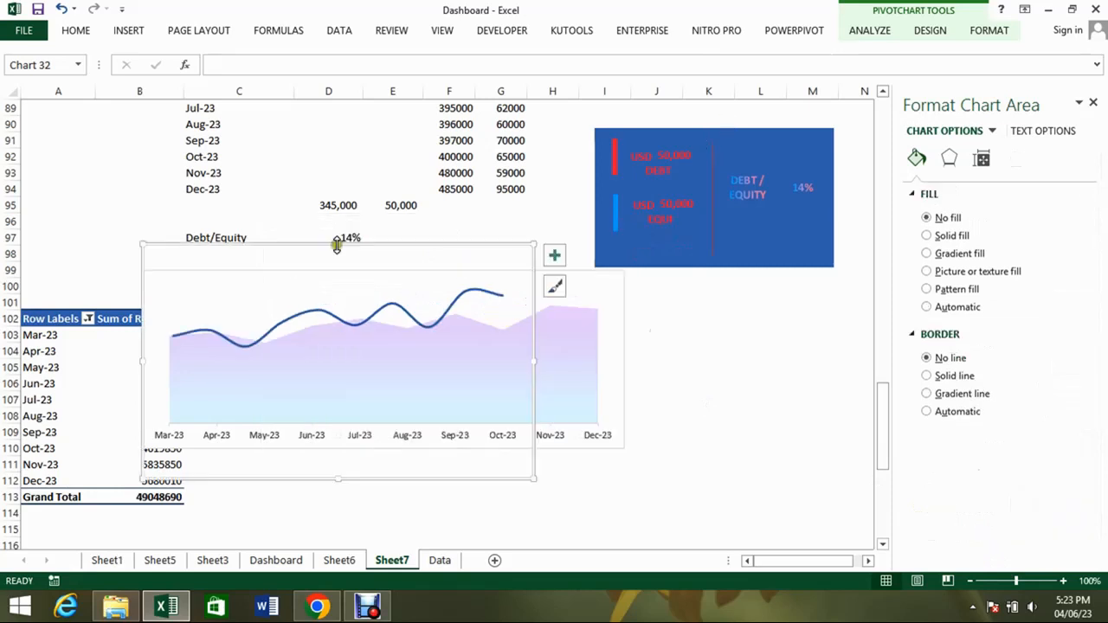
{"action": "left_click_drag", "start_coordinate": [337, 240], "coordinate": [336, 285]}
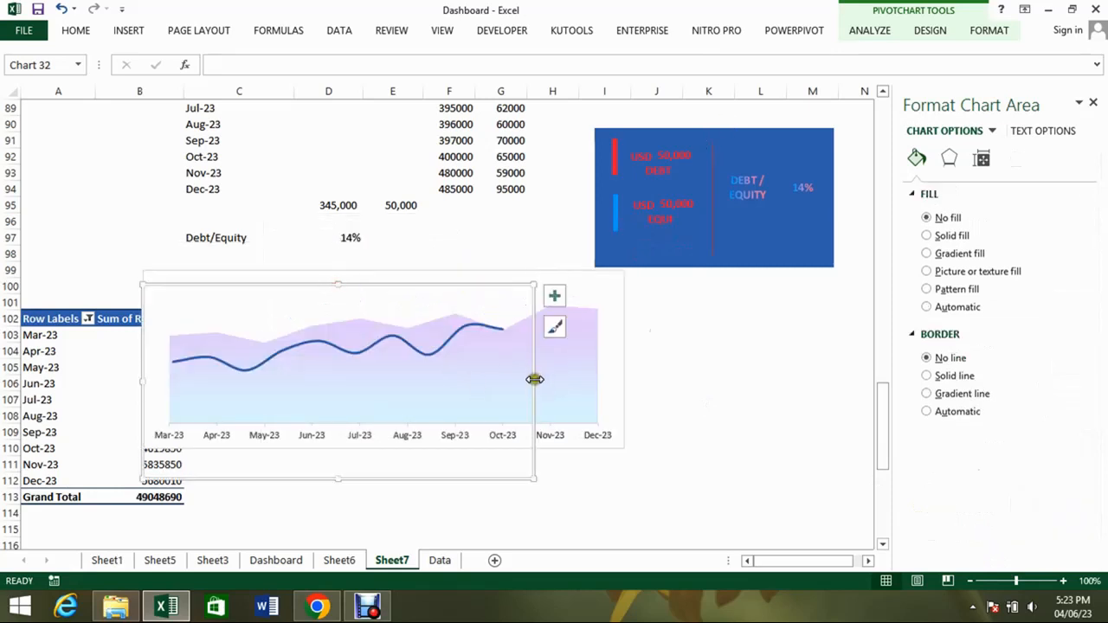
{"action": "left_click_drag", "start_coordinate": [534, 381], "coordinate": [623, 355]}
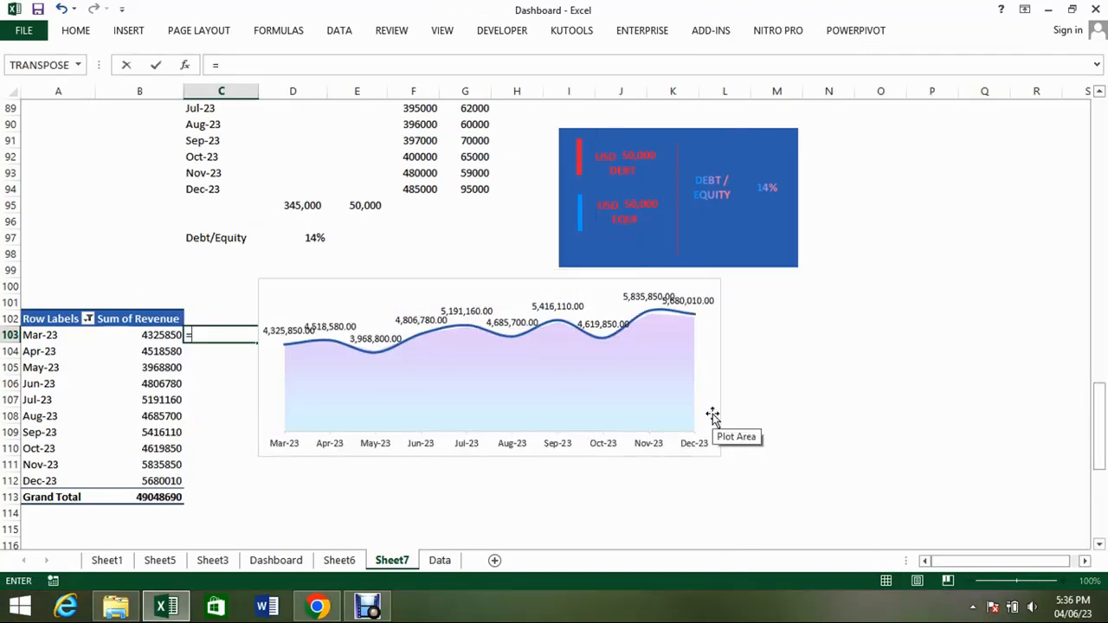
Enter the March revenue as a GETPIVOTDATA reference divided by 1000000 in C103 and fill it down to C112.
{"action": "key", "text": "Left"}
{"action": "type", "text": "/"}
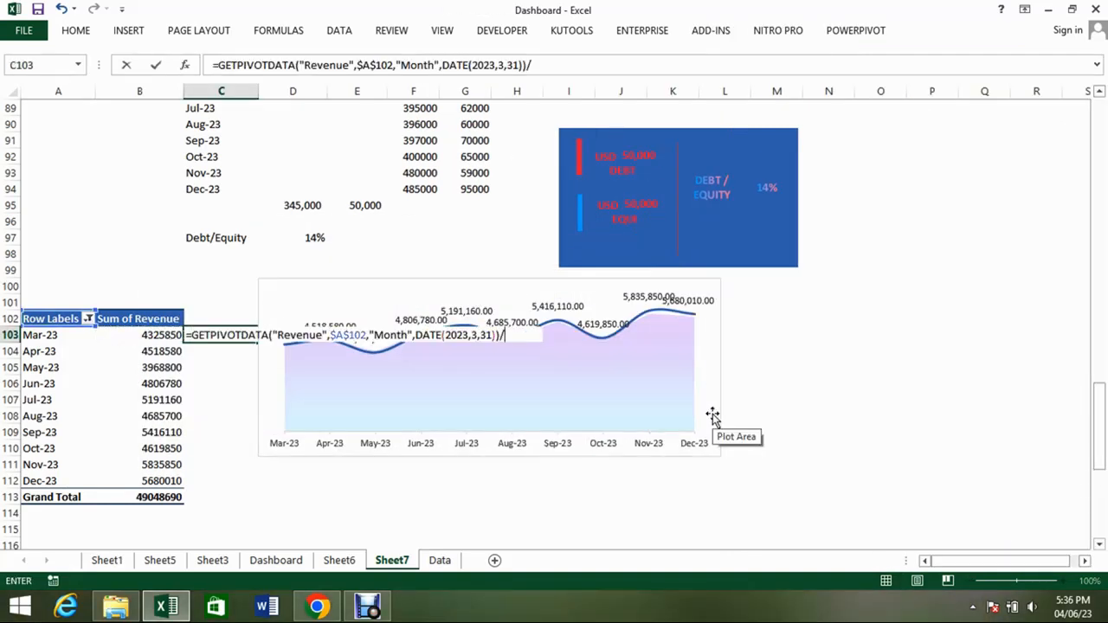
{"action": "type", "text": "1000000"}
{"action": "key", "text": "ctrl+Return"}
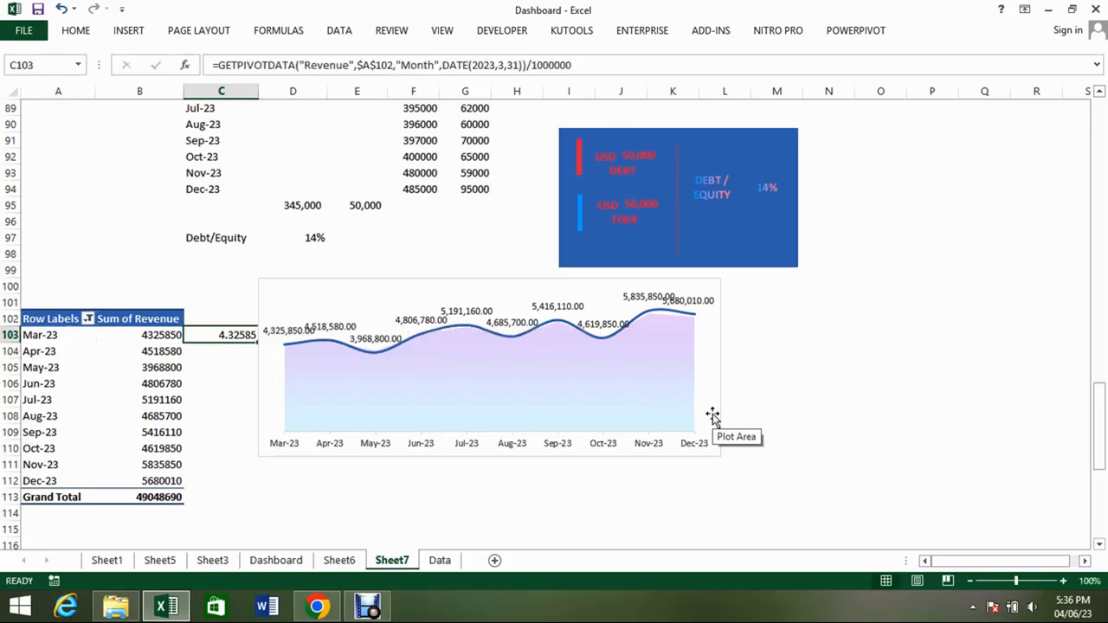
{"action": "key", "text": "shift+Down"}
{"action": "key", "text": "shift+Down"}
{"action": "key", "text": "shift+Down"}
{"action": "key", "text": "shift+Down"}
{"action": "key", "text": "shift+Down"}
{"action": "key", "text": "shift+Down"}
{"action": "key", "text": "shift+Down"}
{"action": "key", "text": "shift+Down"}
{"action": "key", "text": "shift+Down"}
{"action": "key", "text": "shift+Down"}
{"action": "key", "text": "shift+Up"}
{"action": "key", "text": "ctrl+d"}
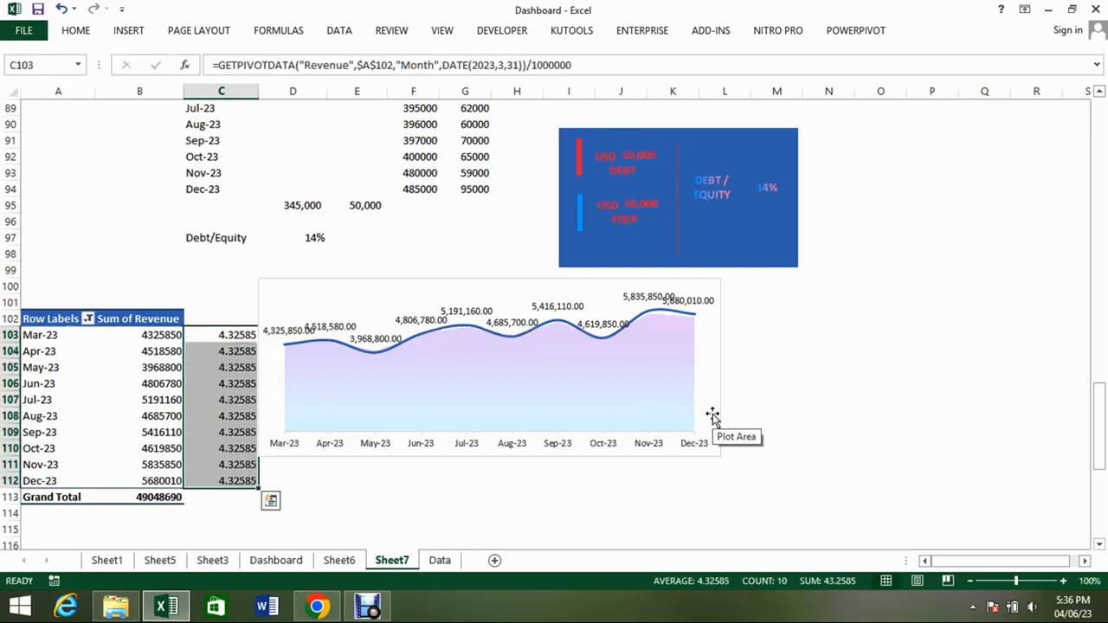
Move the grouped chart away from column C, then enter =B103/1000000 in C103 and copy it down to C112.
{"action": "mouse_move", "coordinate": [541, 301]}
{"action": "left_mouse_down"}
{"action": "mouse_move", "coordinate": [522, 267]}
{"action": "mouse_move", "coordinate": [656, 268]}
{"action": "left_mouse_up"}
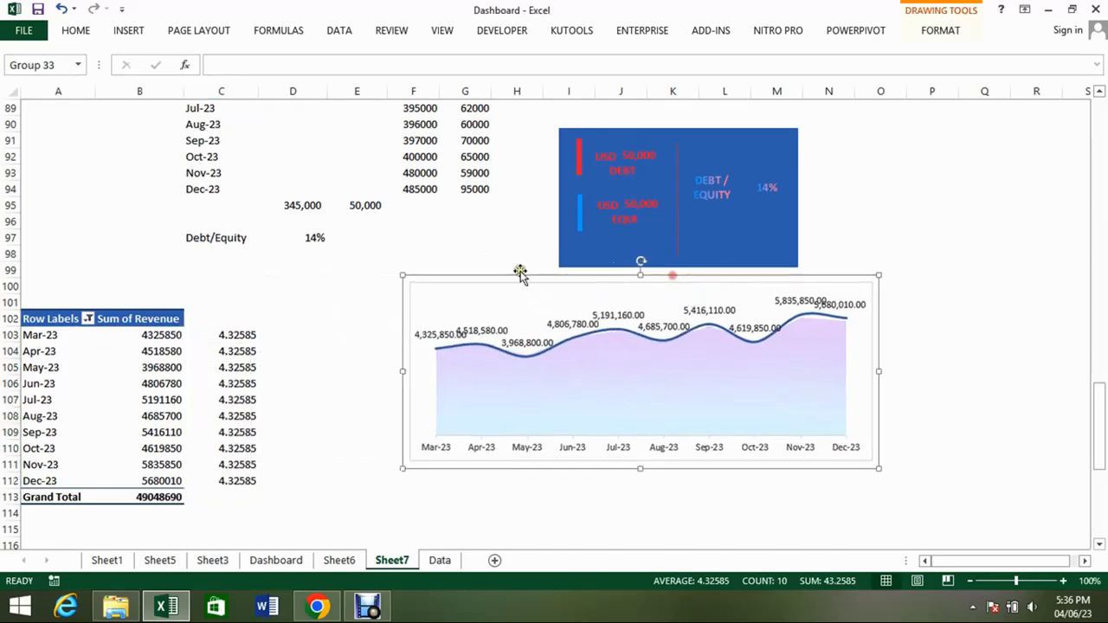
{"action": "left_click", "coordinate": [233, 339]}
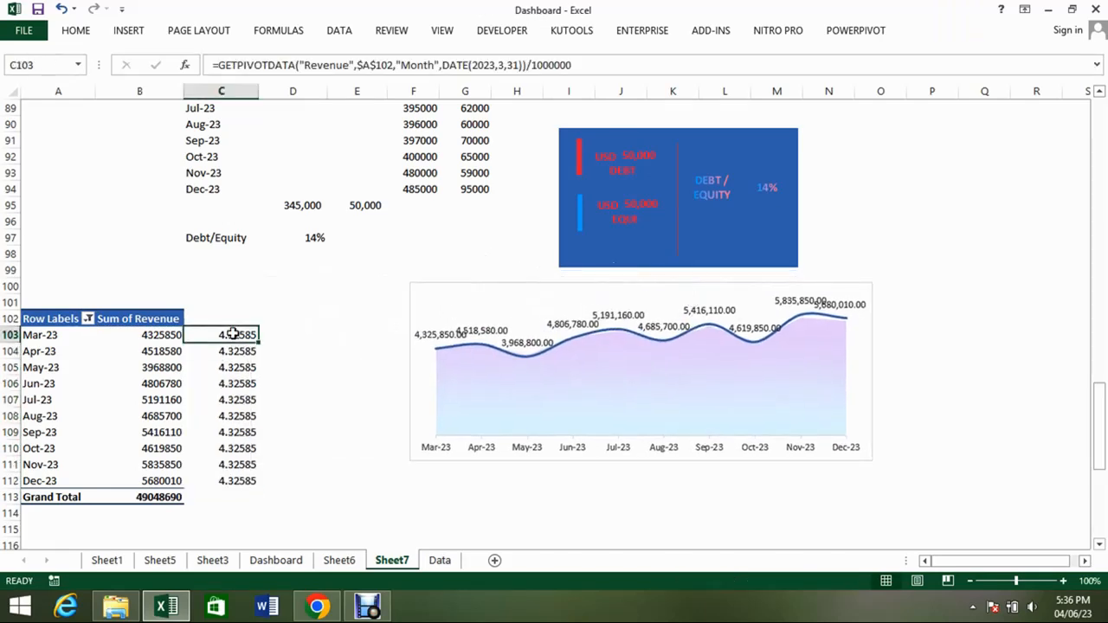
{"action": "type", "text": "=b"}
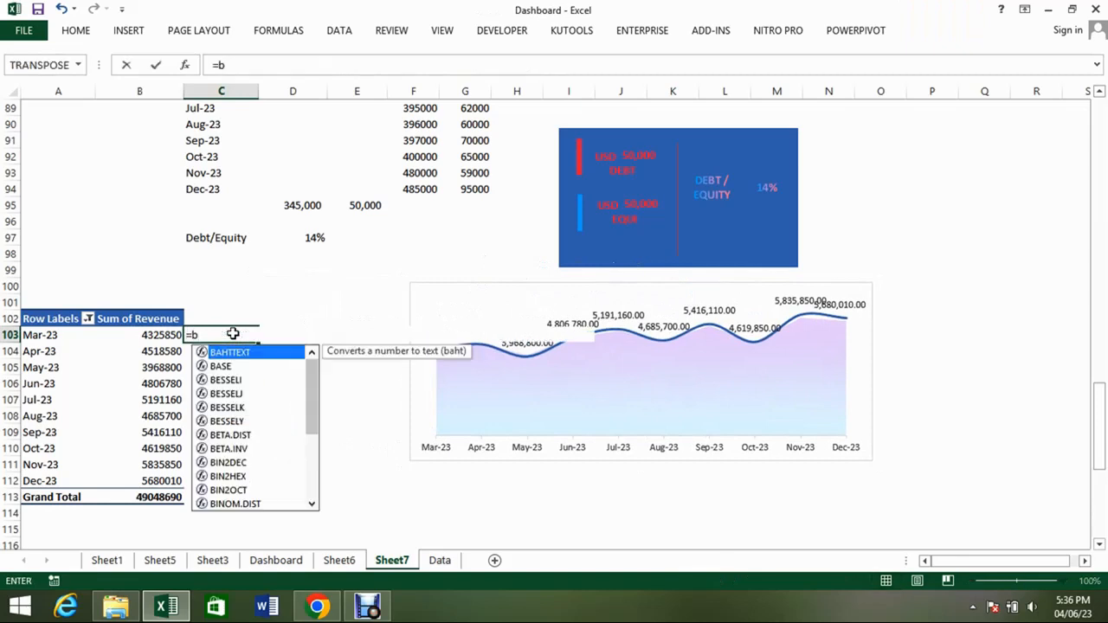
{"action": "type", "text": "103/10000"}
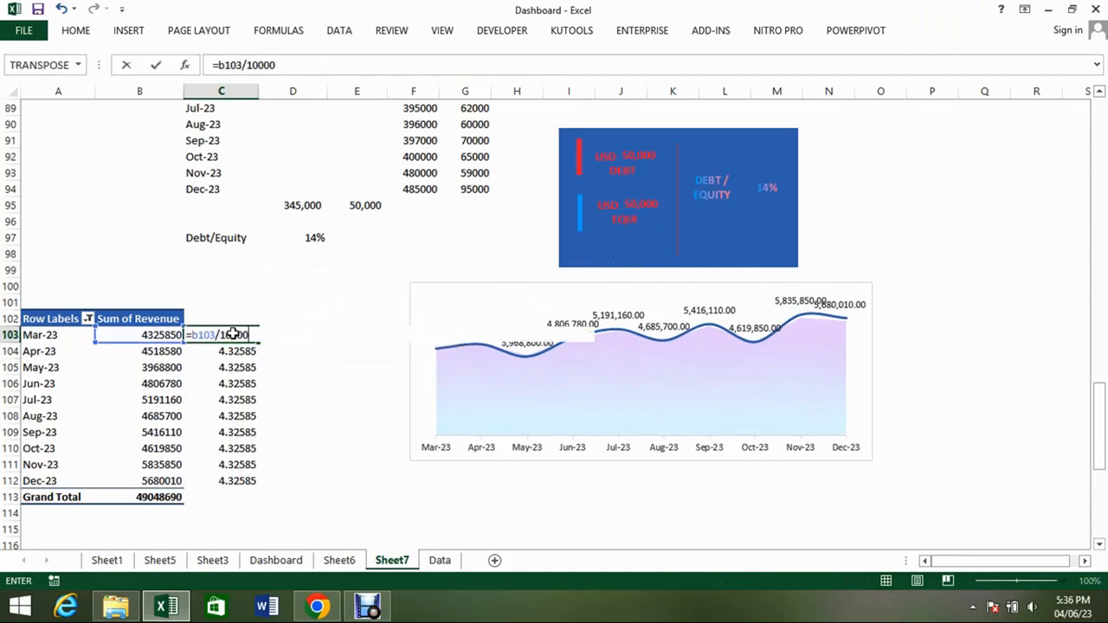
{"action": "type", "text": "00"}
{"action": "key", "text": "Return"}
{"action": "key", "text": "Up"}
{"action": "key", "text": "ctrl+c"}
{"action": "key", "text": "ctrl+shift+Down"}
{"action": "key", "text": "Return"}
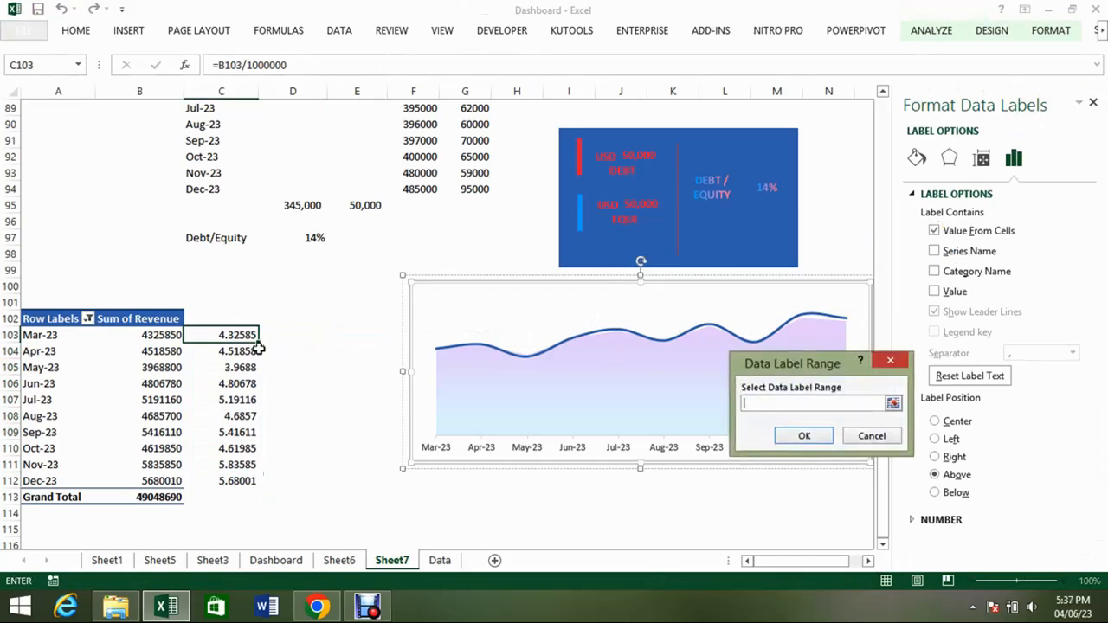
Take the line chart's data labels from C103:C112 and give those cells the custom format #.## "Mln" in italics.
{"action": "key", "text": "ctrl+shift+Down"}
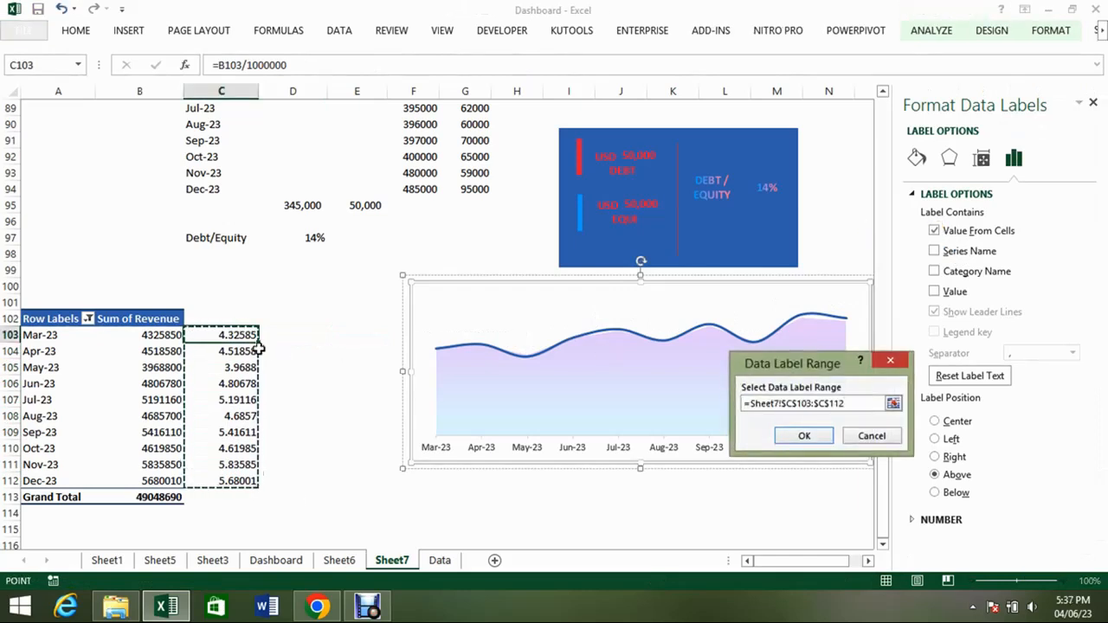
{"action": "key", "text": "Return"}
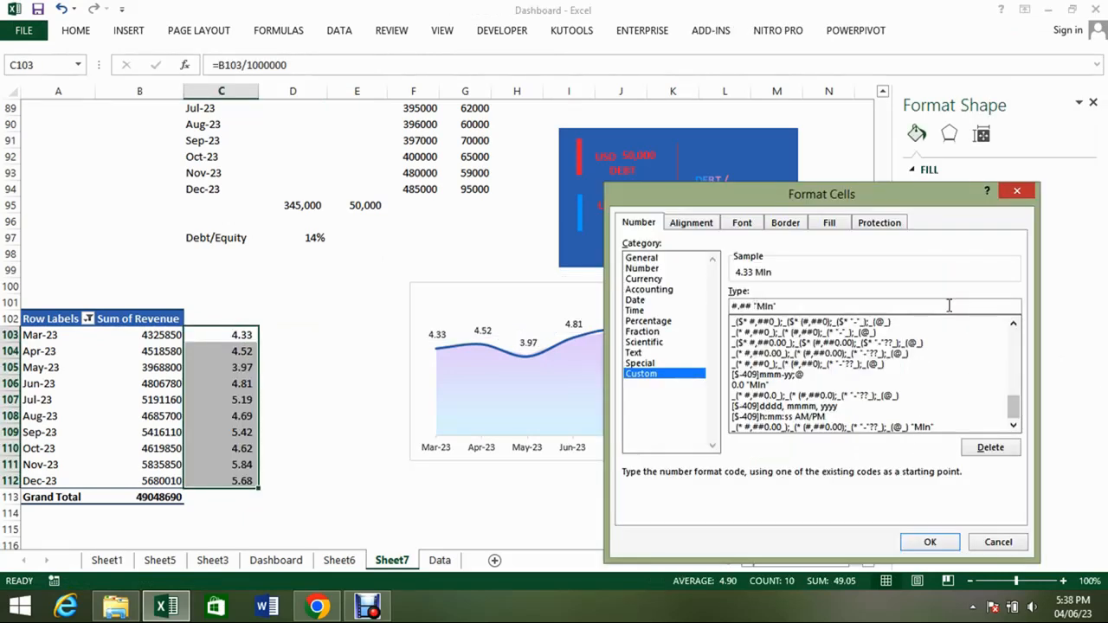
{"action": "left_click", "coordinate": [939, 542]}
{"action": "key", "text": "ctrl+i"}
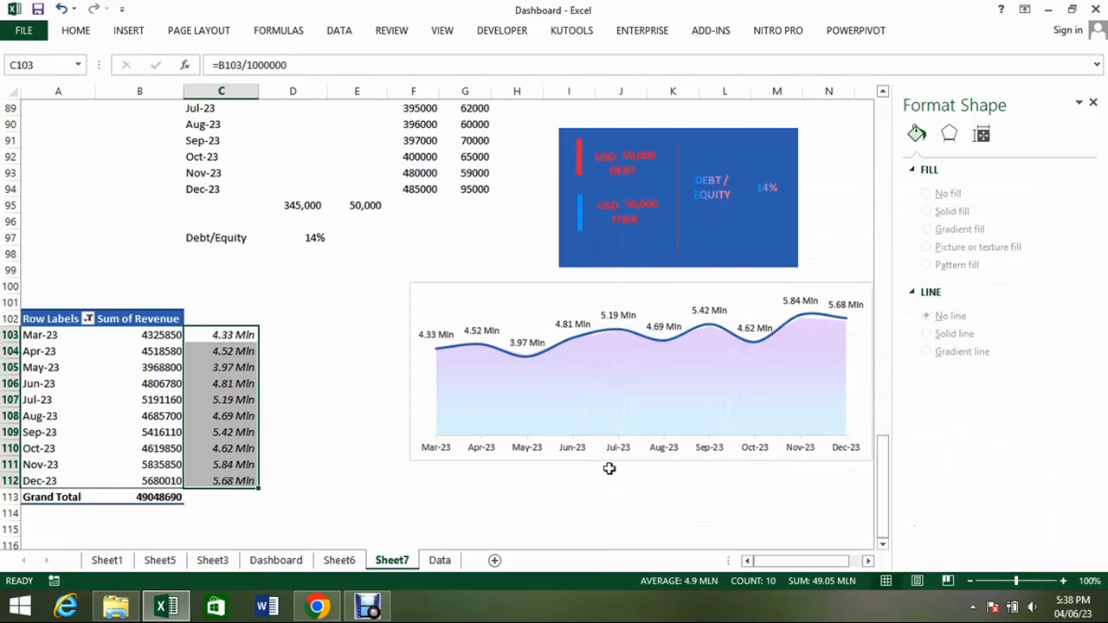
Change the background fill of the revenue chart on the Sheet6 dashboard and set the area gradient's first stop to red.
{"action": "left_click", "coordinate": [548, 367]}
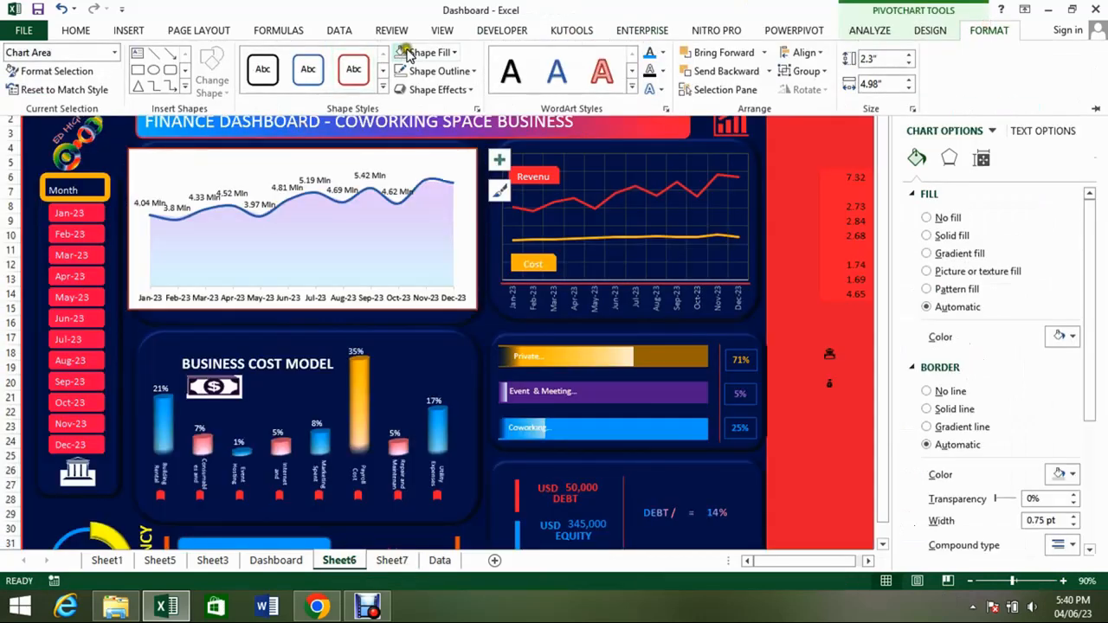
{"action": "left_click", "coordinate": [401, 53]}
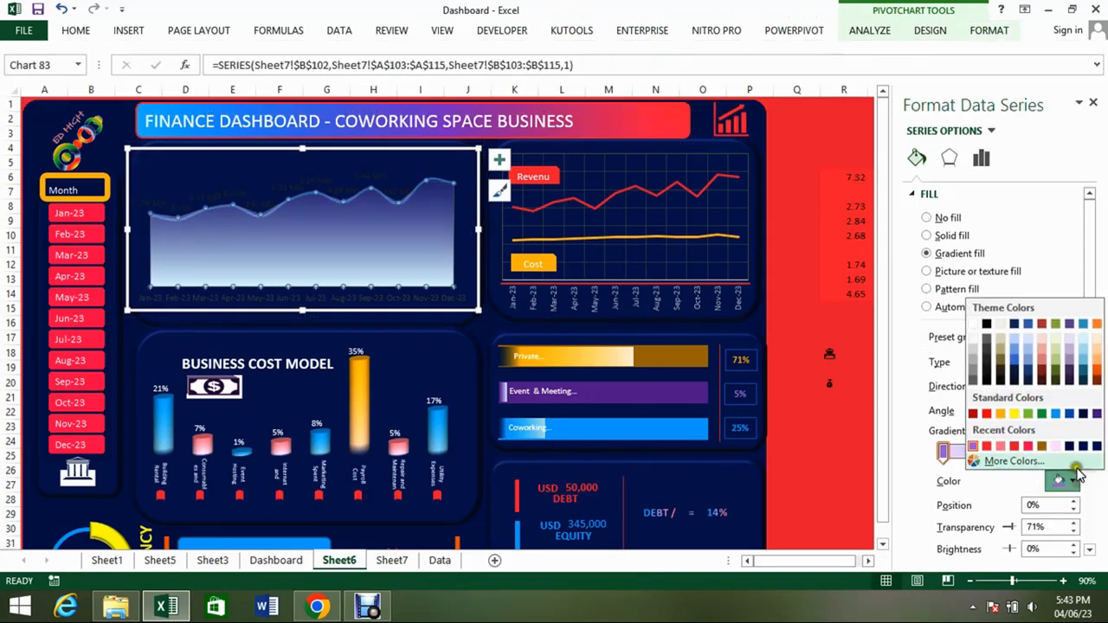
{"action": "left_click", "coordinate": [1096, 414]}
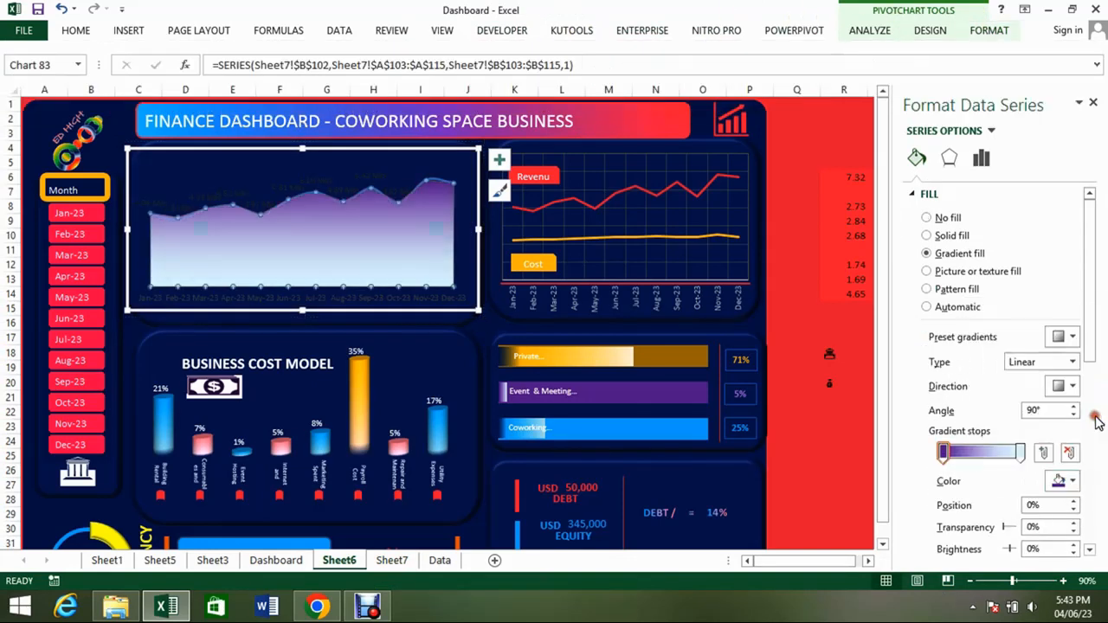
{"action": "left_click", "coordinate": [1072, 482]}
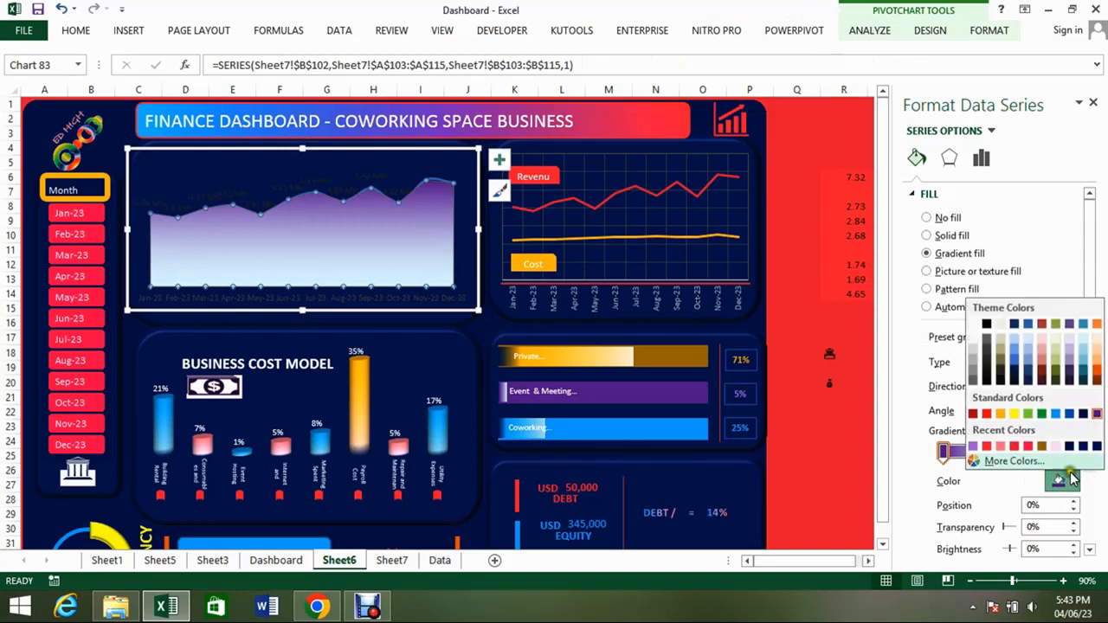
{"action": "left_click", "coordinate": [987, 447]}
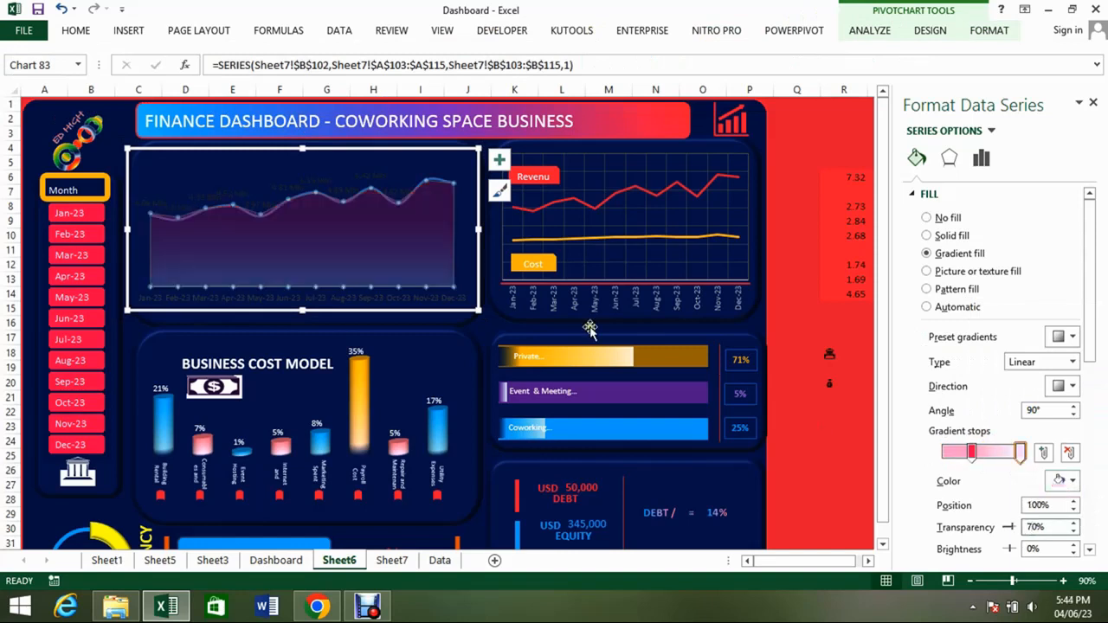
Move the single data label to the revenue chart's upper-left corner and give it a linear gradient fill with the red stop at 0%.
{"action": "left_click", "coordinate": [375, 177]}
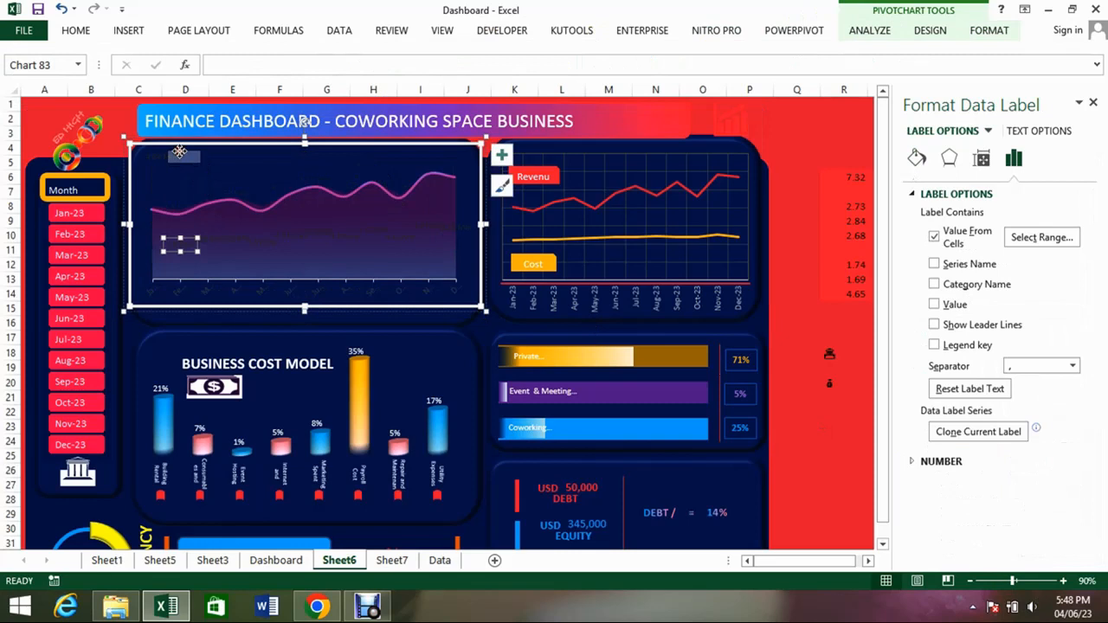
{"action": "left_click_drag", "start_coordinate": [179, 152], "coordinate": [180, 153]}
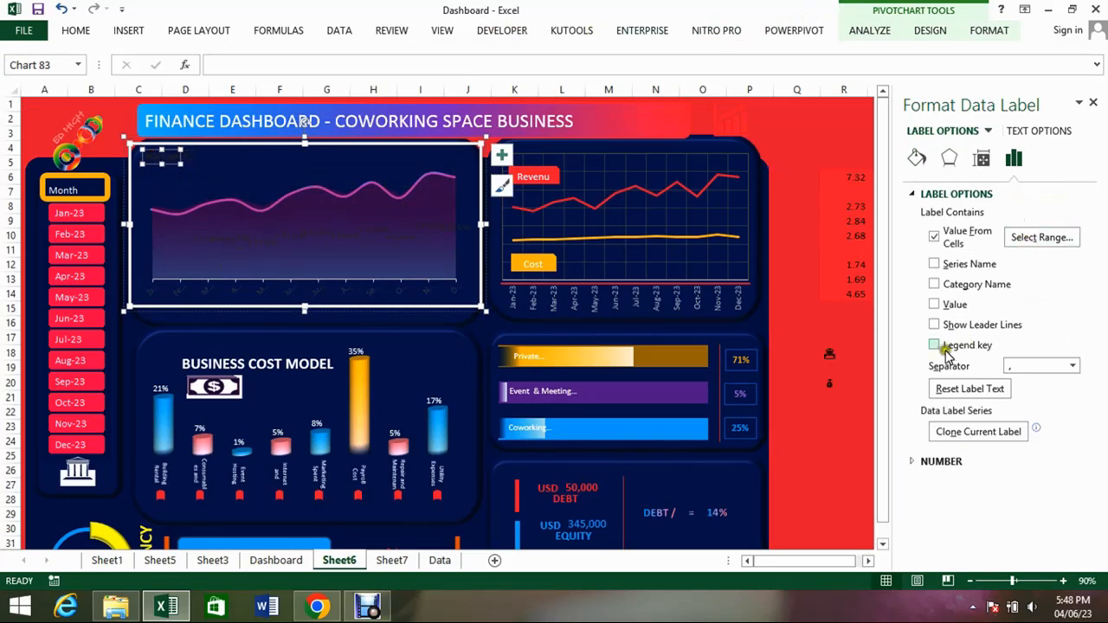
{"action": "left_click", "coordinate": [916, 158]}
{"action": "left_click", "coordinate": [927, 253]}
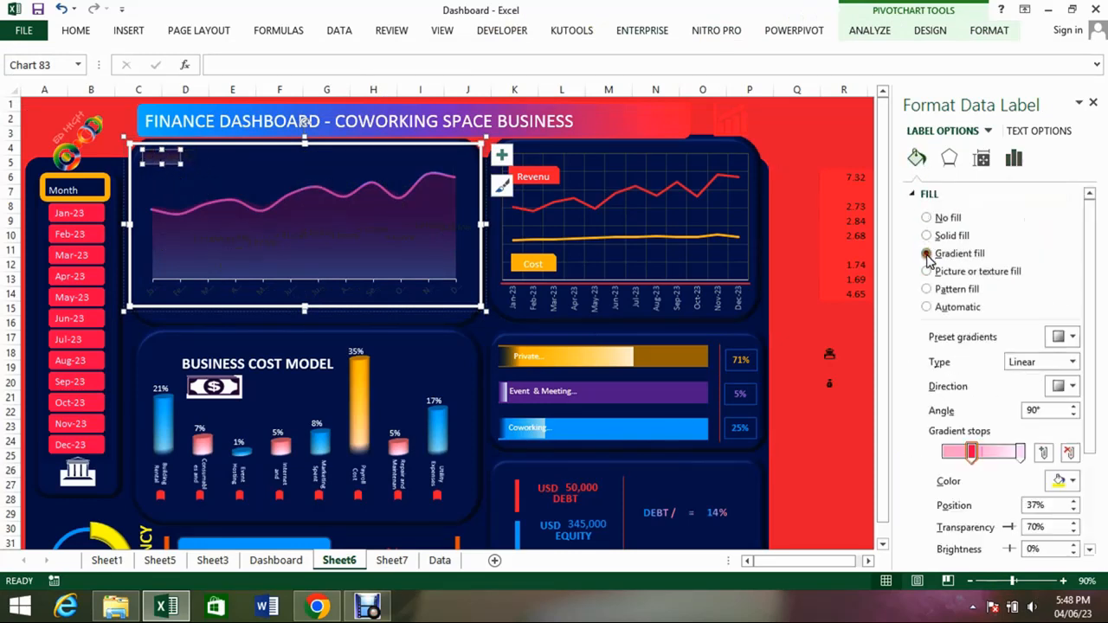
{"action": "left_click_drag", "start_coordinate": [972, 452], "coordinate": [946, 453]}
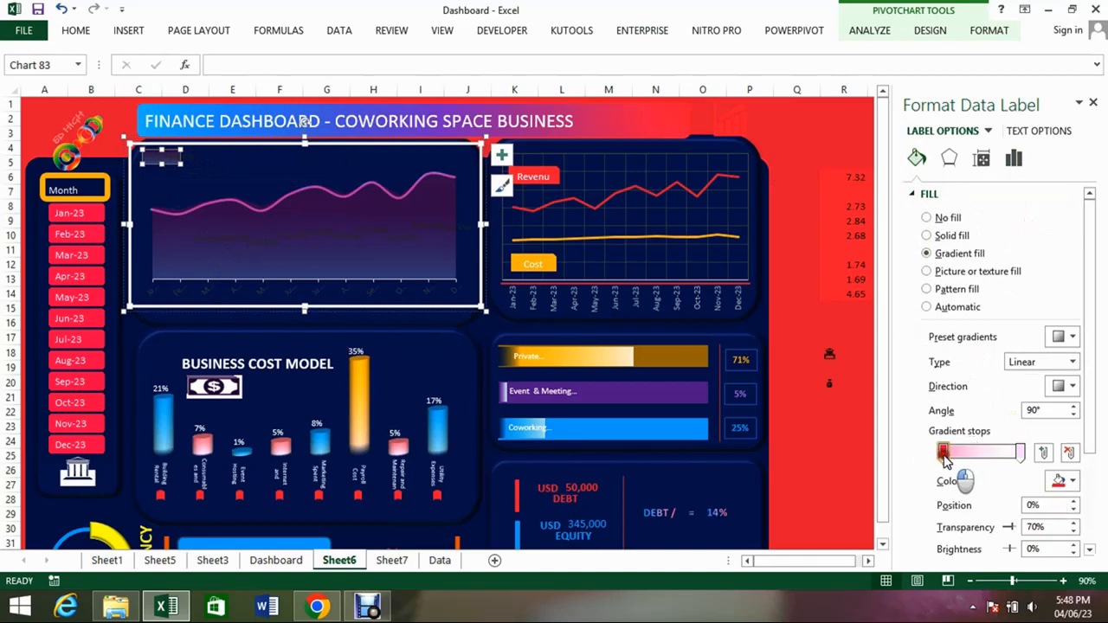
Set the first gradient stop of the revenue chart's data label to purple and the last stop to pink.
{"action": "left_click", "coordinate": [1073, 482]}
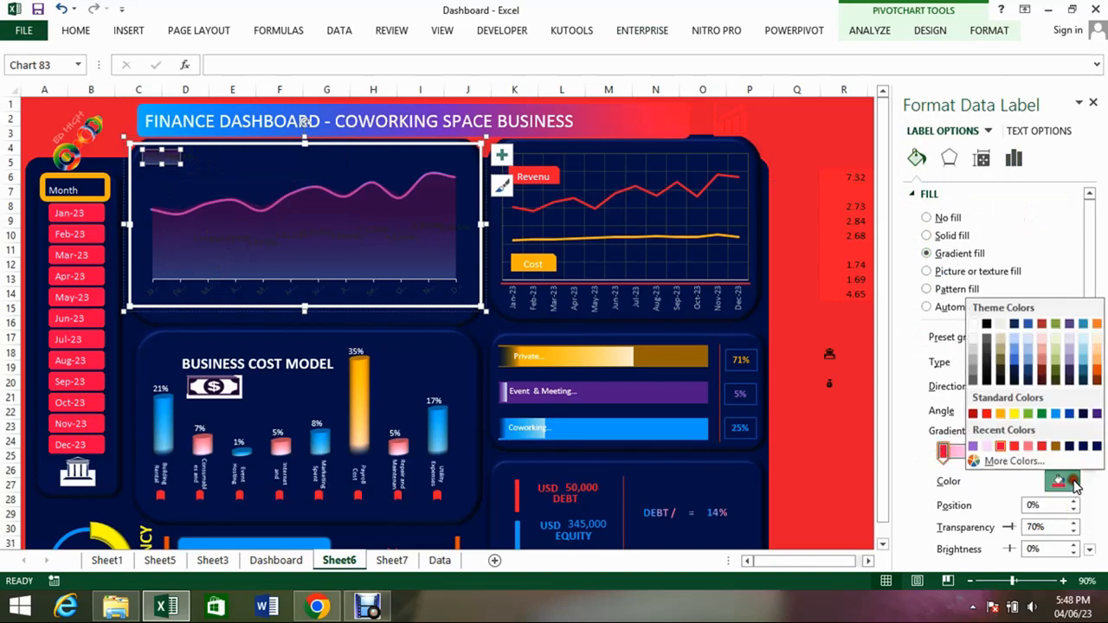
{"action": "left_click", "coordinate": [973, 446]}
{"action": "left_click", "coordinate": [1022, 454]}
{"action": "left_click", "coordinate": [1073, 483]}
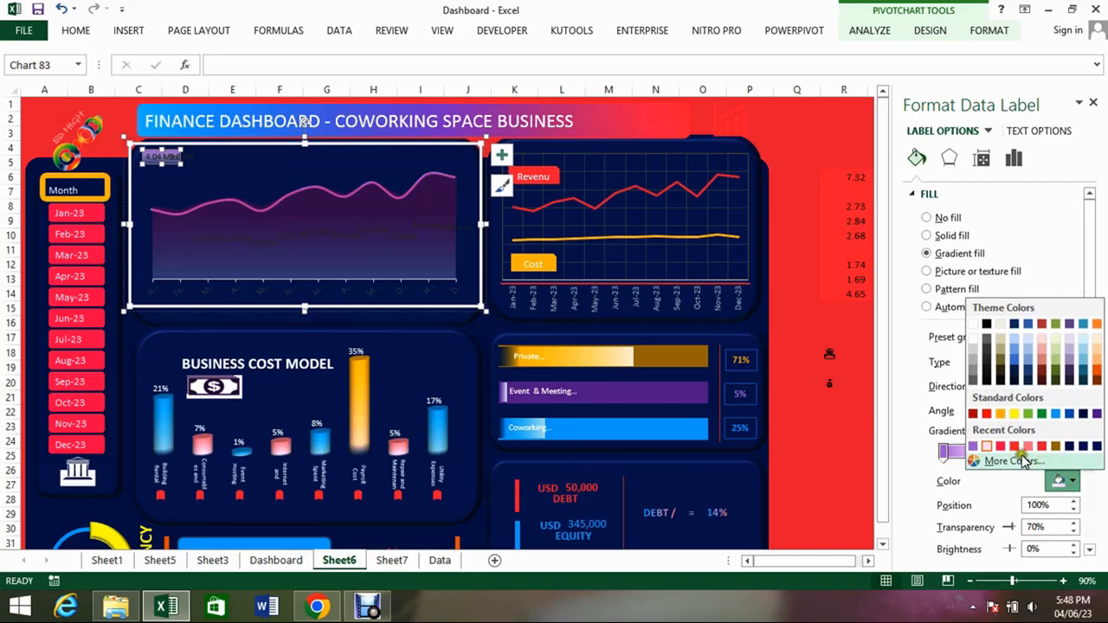
{"action": "left_click", "coordinate": [996, 446]}
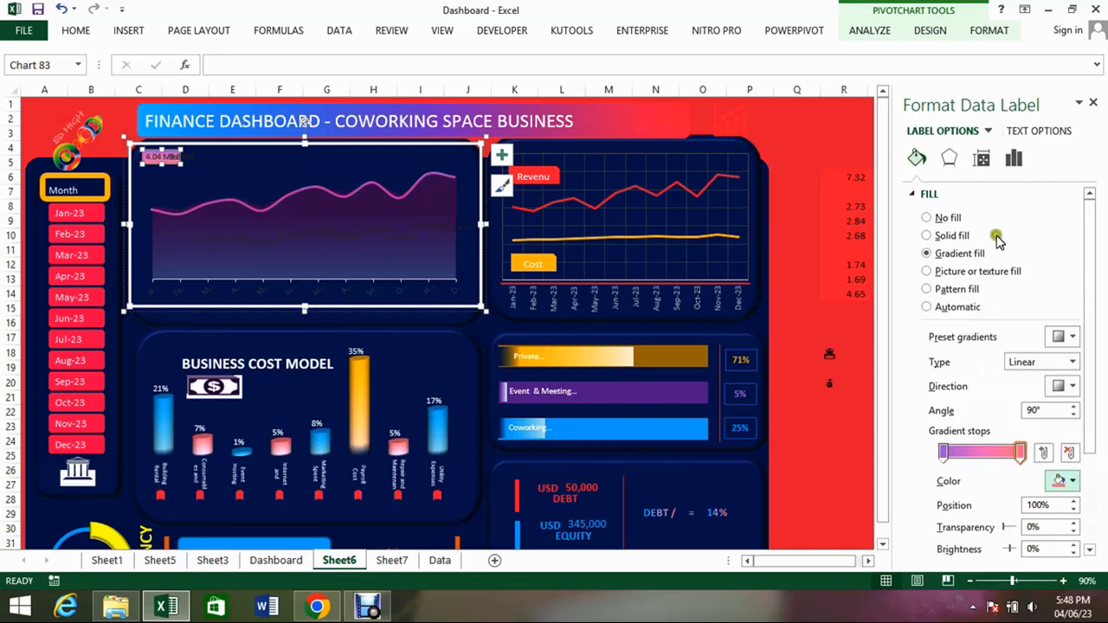
Give the revenue chart's data label text a solid light theme colour.
{"action": "left_click", "coordinate": [1013, 159]}
{"action": "left_click", "coordinate": [982, 159]}
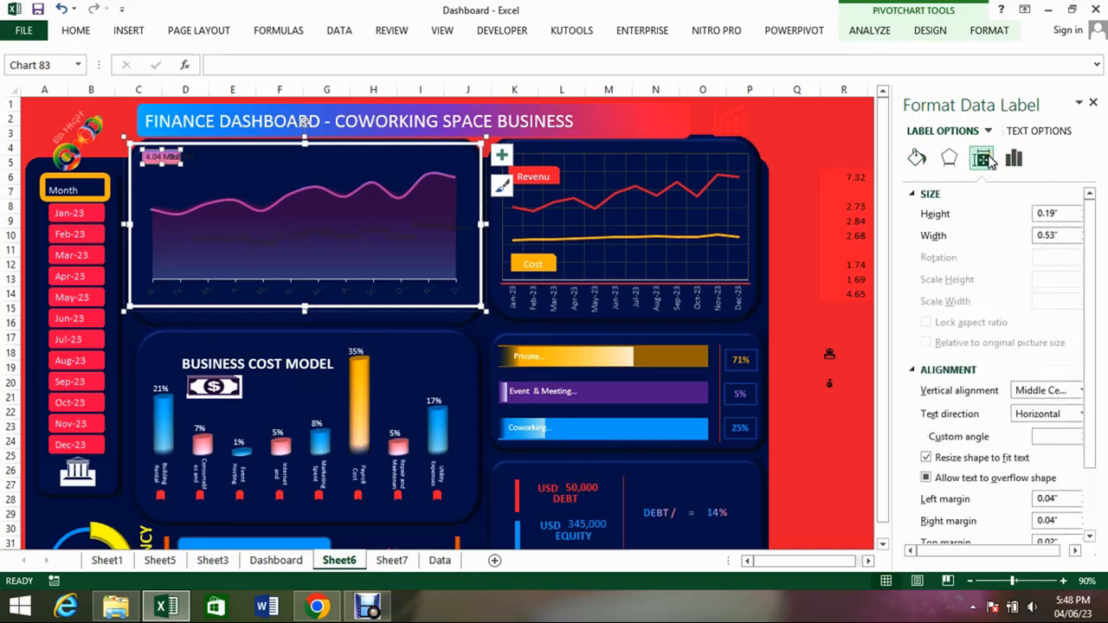
{"action": "left_click", "coordinate": [913, 196]}
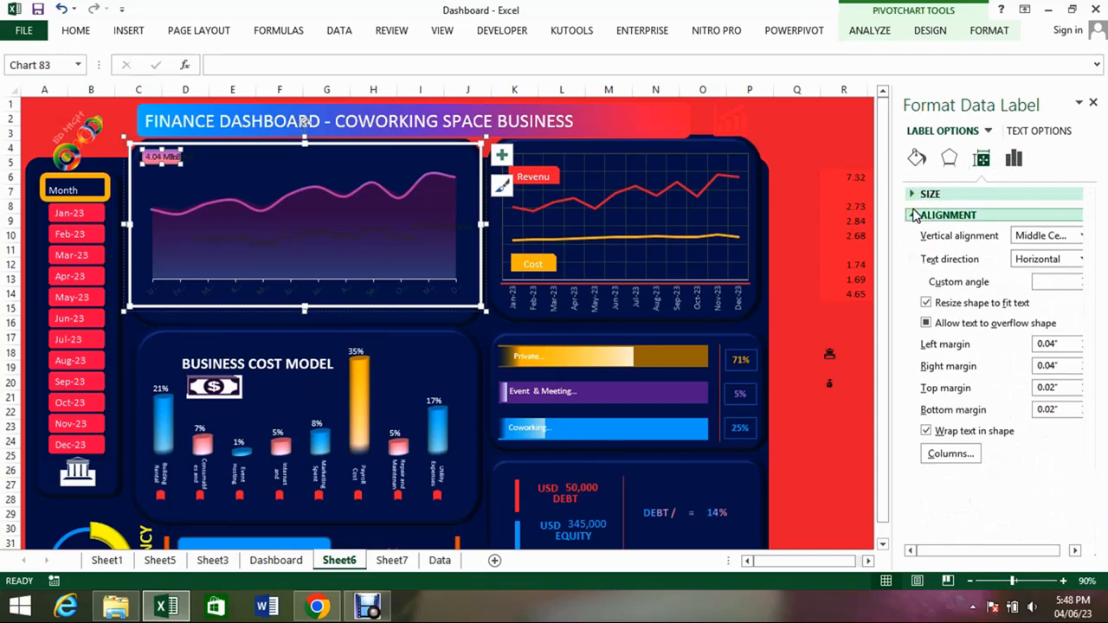
{"action": "left_click", "coordinate": [913, 216]}
{"action": "left_click", "coordinate": [1030, 132]}
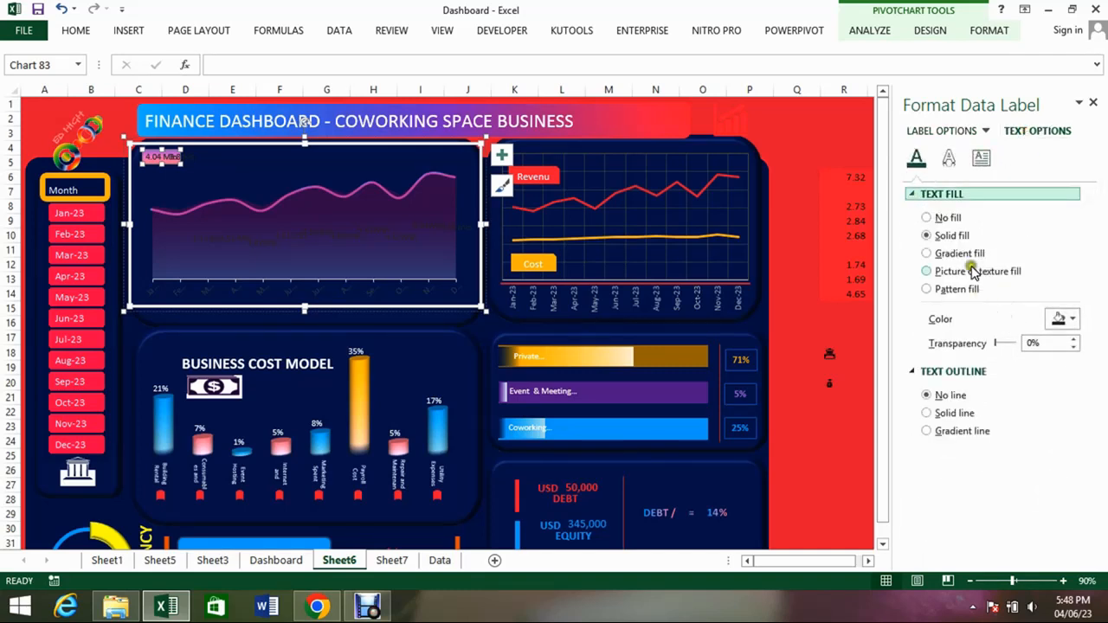
{"action": "left_click", "coordinate": [1067, 319]}
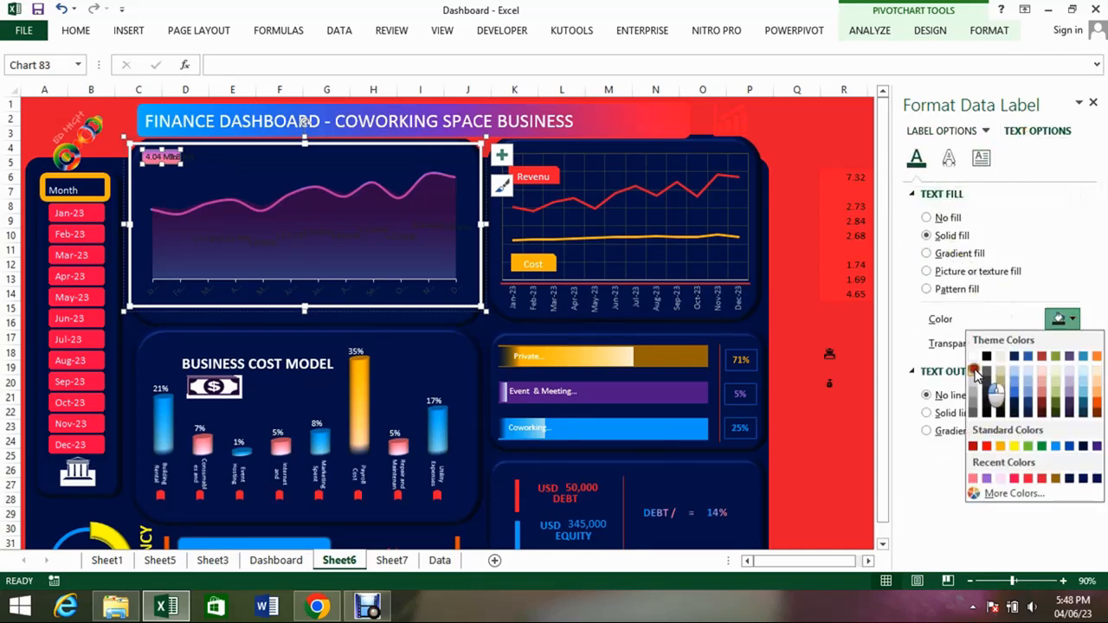
{"action": "left_click", "coordinate": [975, 374]}
{"action": "left_click", "coordinate": [998, 365]}
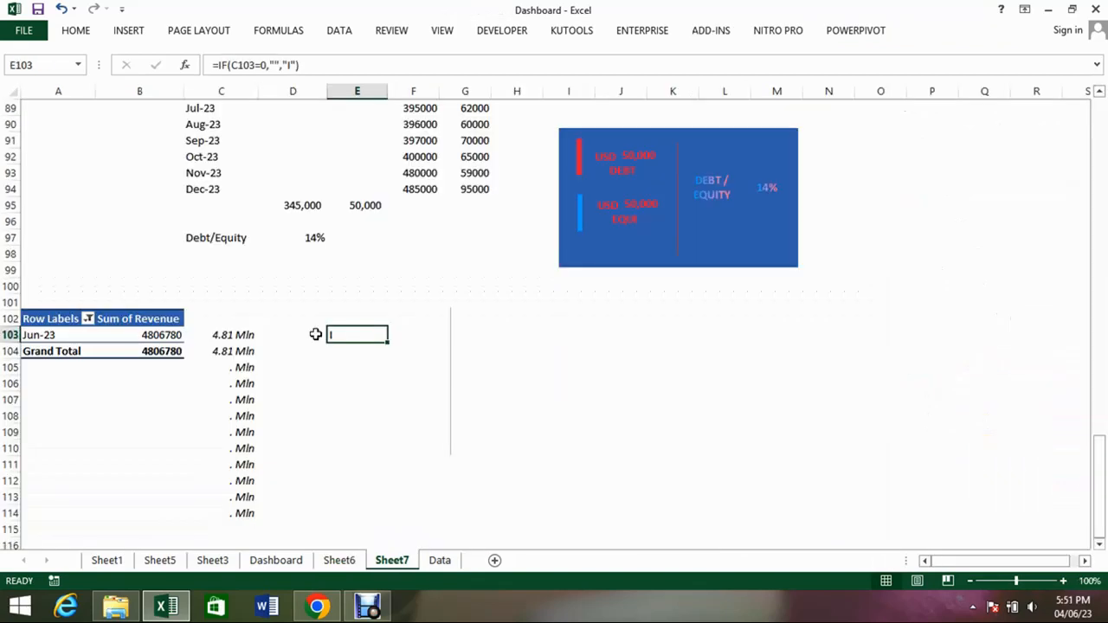
In E103 on Sheet7, change the IF formula to compare against C83, the Jan-23 month cell, instead of 0.
{"action": "key", "text": "F2"}
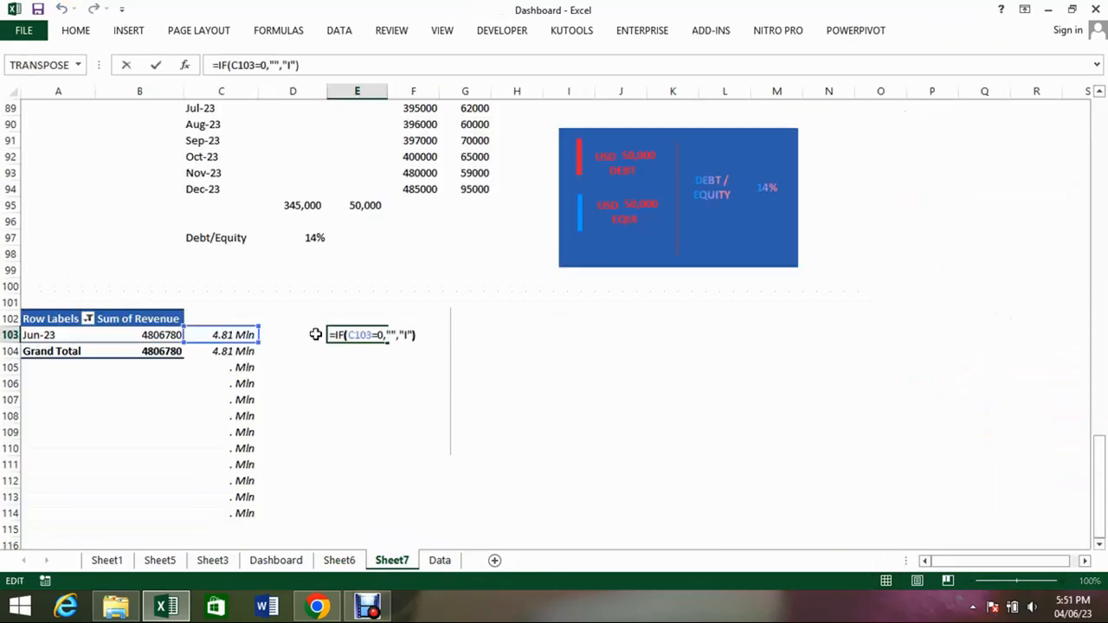
{"action": "key", "text": "Left"}
{"action": "key", "text": "Left"}
{"action": "key", "text": "Left"}
{"action": "key", "text": "Left"}
{"action": "key", "text": "Left"}
{"action": "key", "text": "Left"}
{"action": "key", "text": "Left"}
{"action": "key", "text": "Left"}
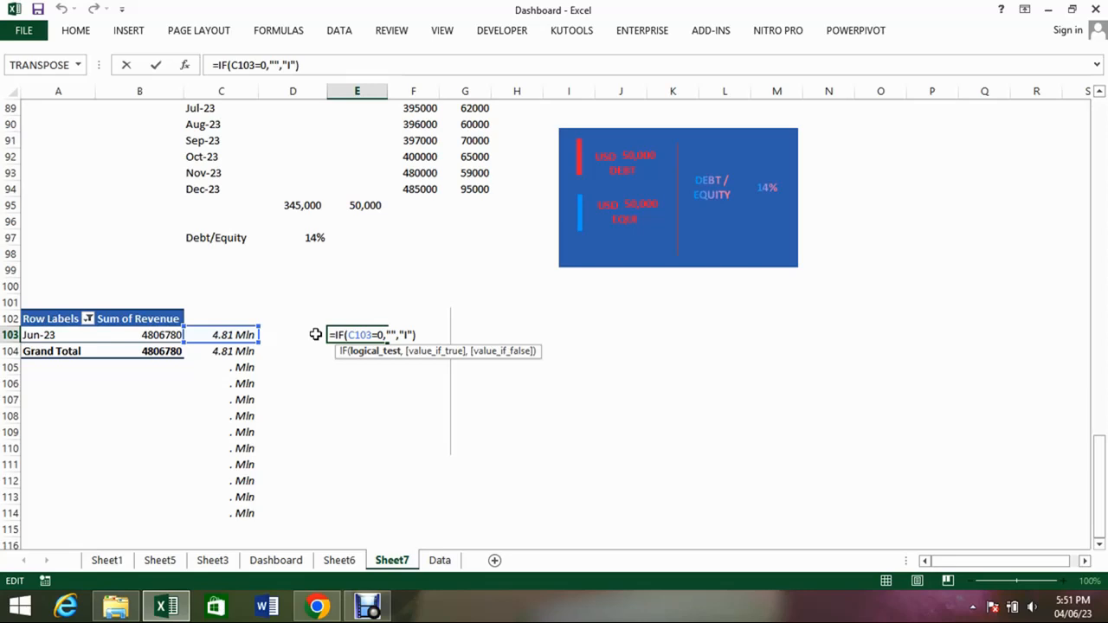
{"action": "key", "text": "BackSpace"}
{"action": "left_click", "coordinate": [127, 268]}
{"action": "key", "text": "Right"}
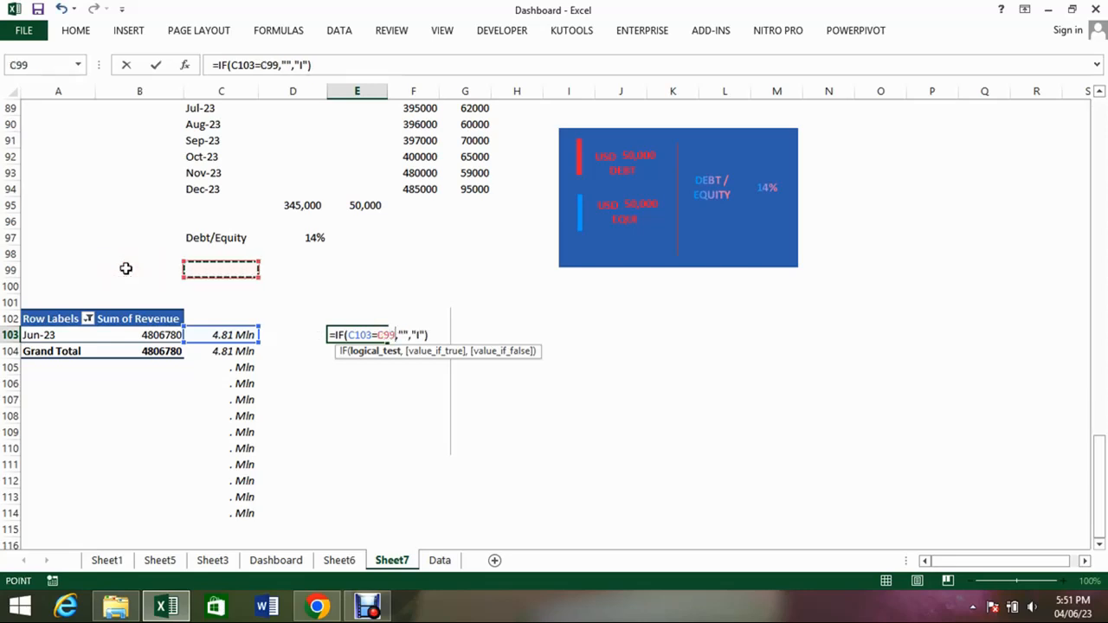
{"action": "key", "text": "ctrl+Up"}
{"action": "key", "text": "ctrl+Up"}
{"action": "key", "text": "ctrl+Up"}
{"action": "key", "text": "Down"}
{"action": "key", "text": "ctrl+Return"}
Complete the E103 formula as =IF(A103=C83,"I","") so it tests the pivot table's month.
{"action": "key", "text": "F2"}
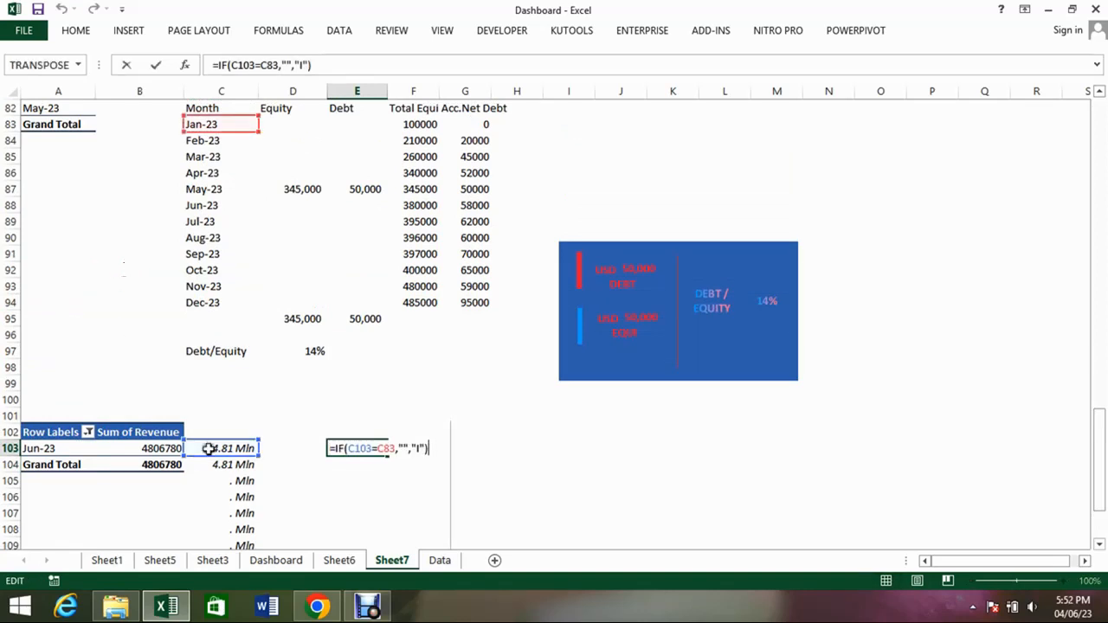
{"action": "left_click_drag", "start_coordinate": [208, 449], "coordinate": [65, 454]}
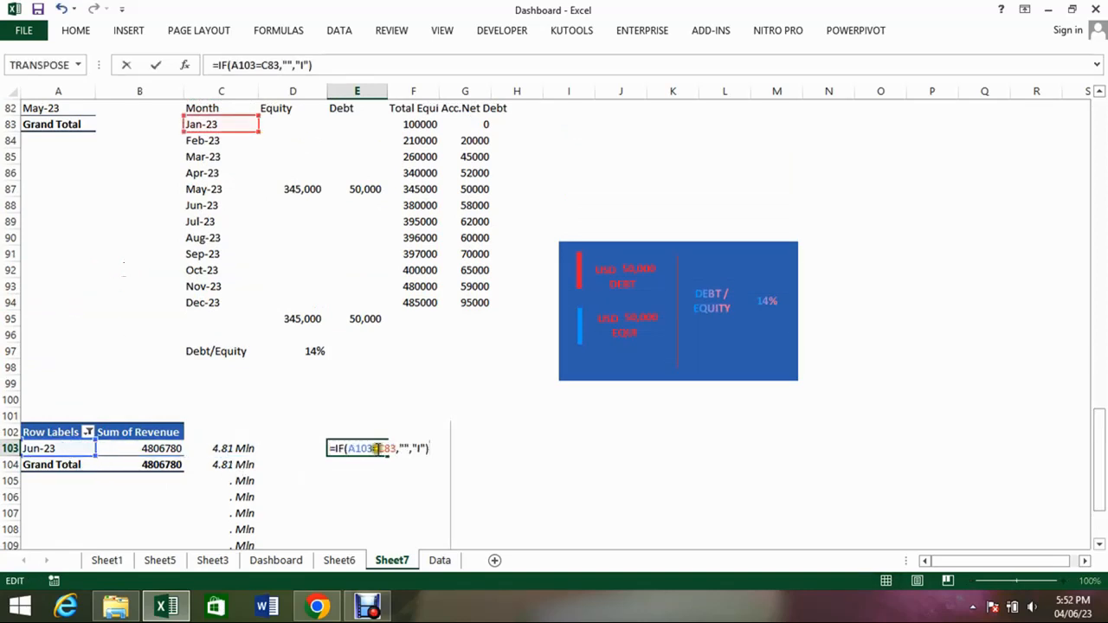
{"action": "left_click", "coordinate": [411, 447]}
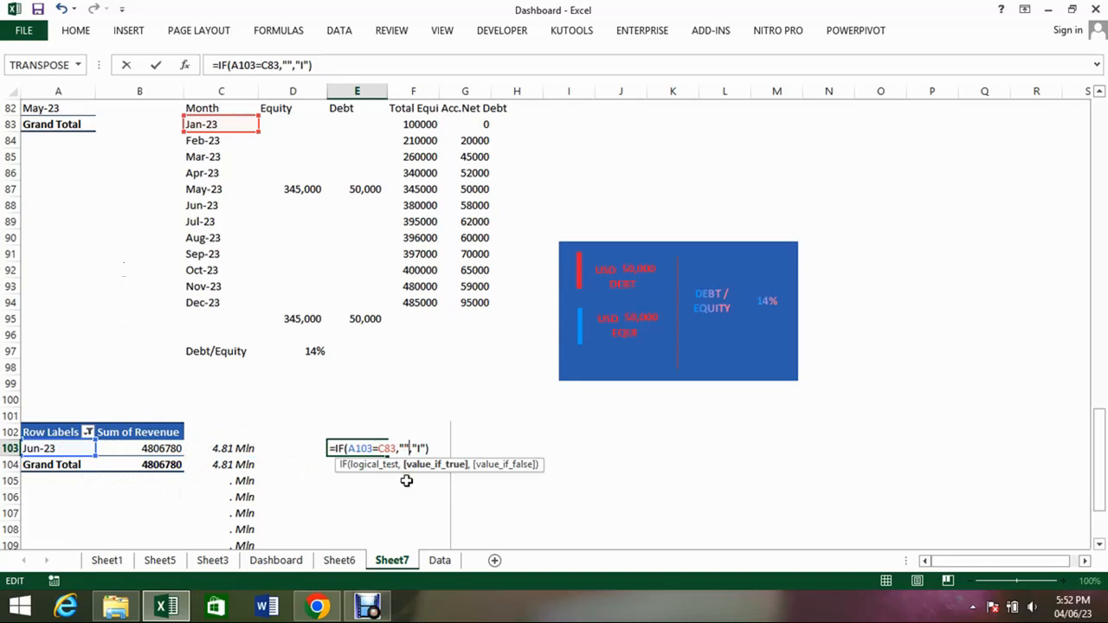
{"action": "key", "text": "Delete"}
{"action": "left_click", "coordinate": [415, 450]}
{"action": "type", "text": ","}
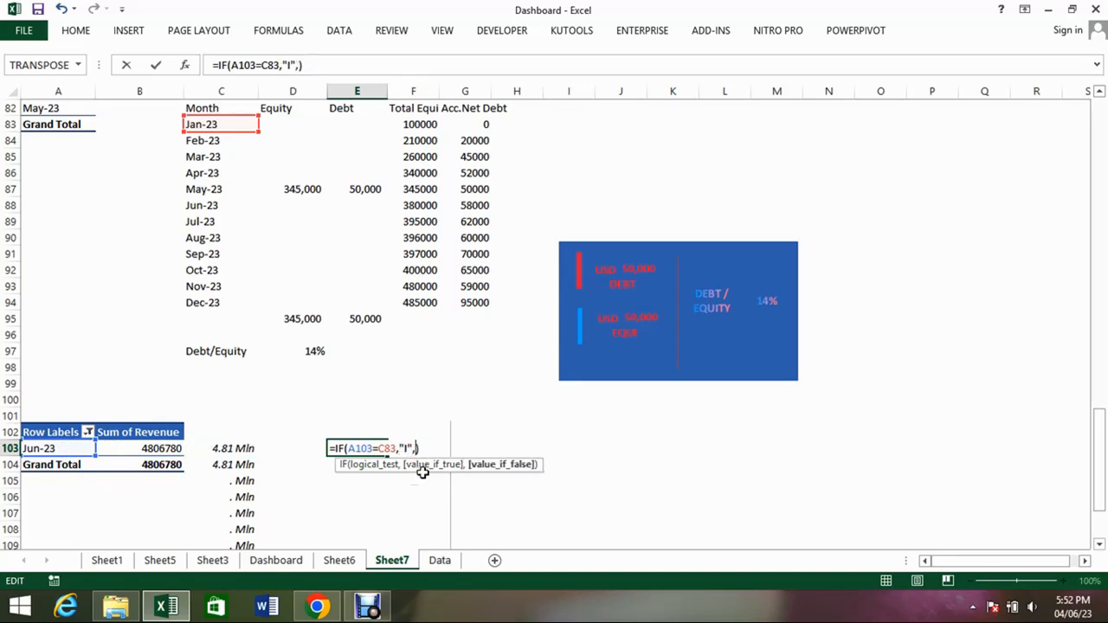
{"action": "key", "text": "Return"}
{"action": "key", "text": "Up"}
{"action": "key", "text": "Right"}
{"action": "key", "text": "Right"}
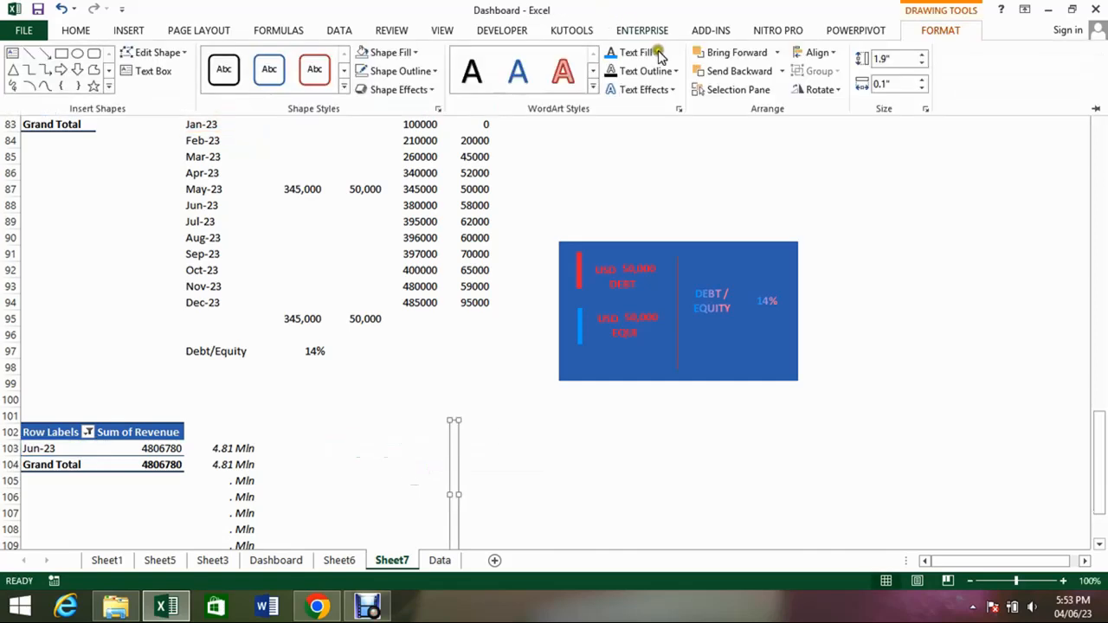
Colour the text of the thin text box linked to E103 red and filter the revenue pivot table to Jan-23.
{"action": "left_click", "coordinate": [658, 52]}
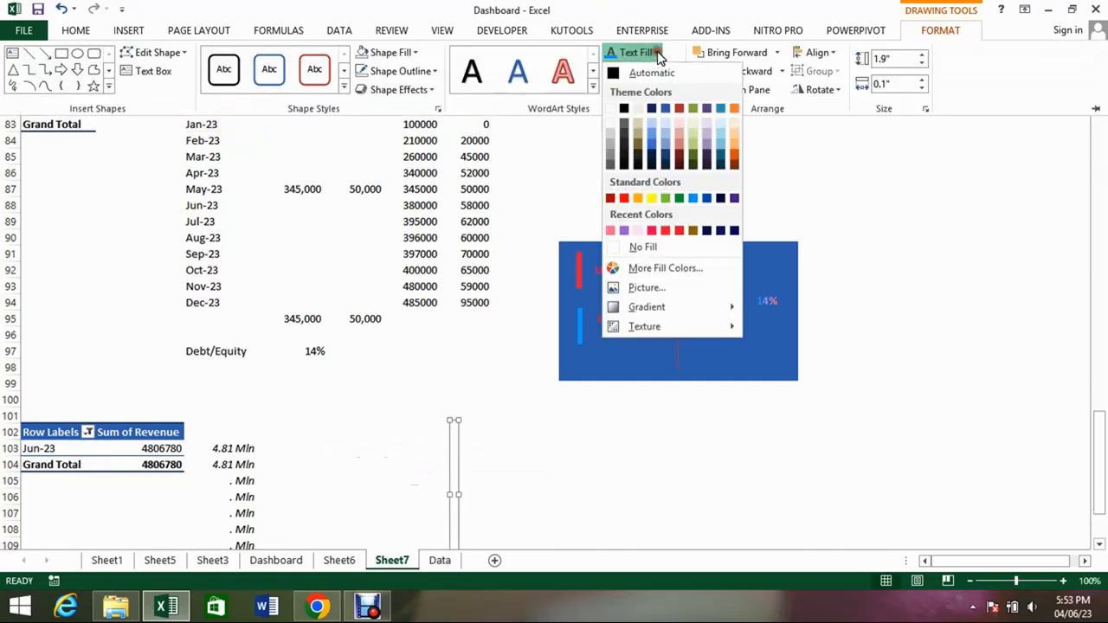
{"action": "left_click", "coordinate": [652, 231]}
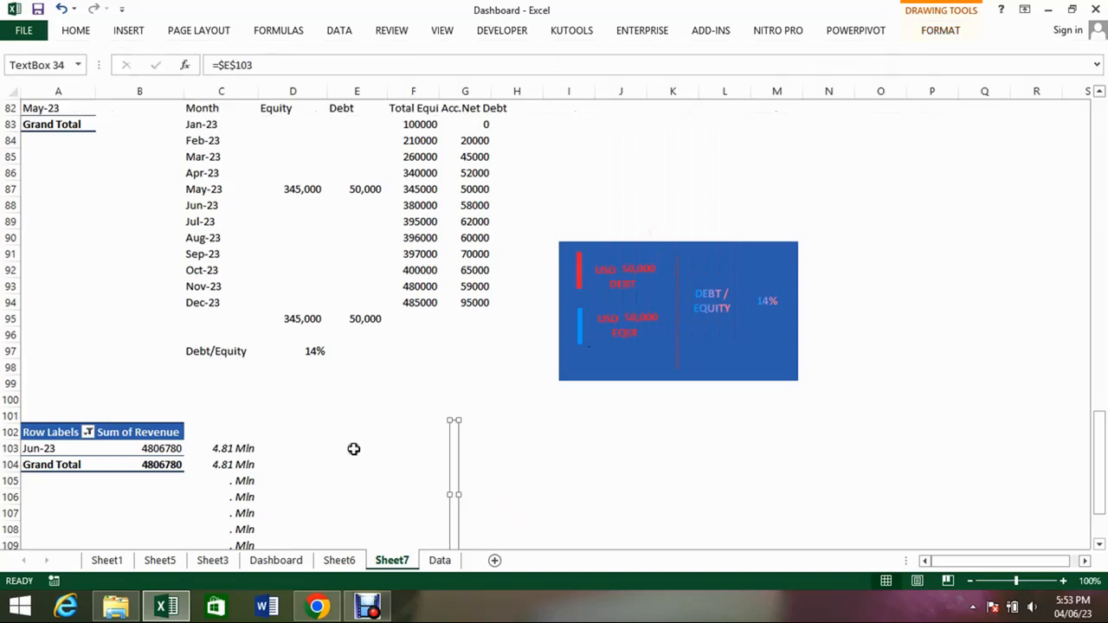
{"action": "left_click", "coordinate": [89, 432]}
{"action": "left_click", "coordinate": [48, 329]}
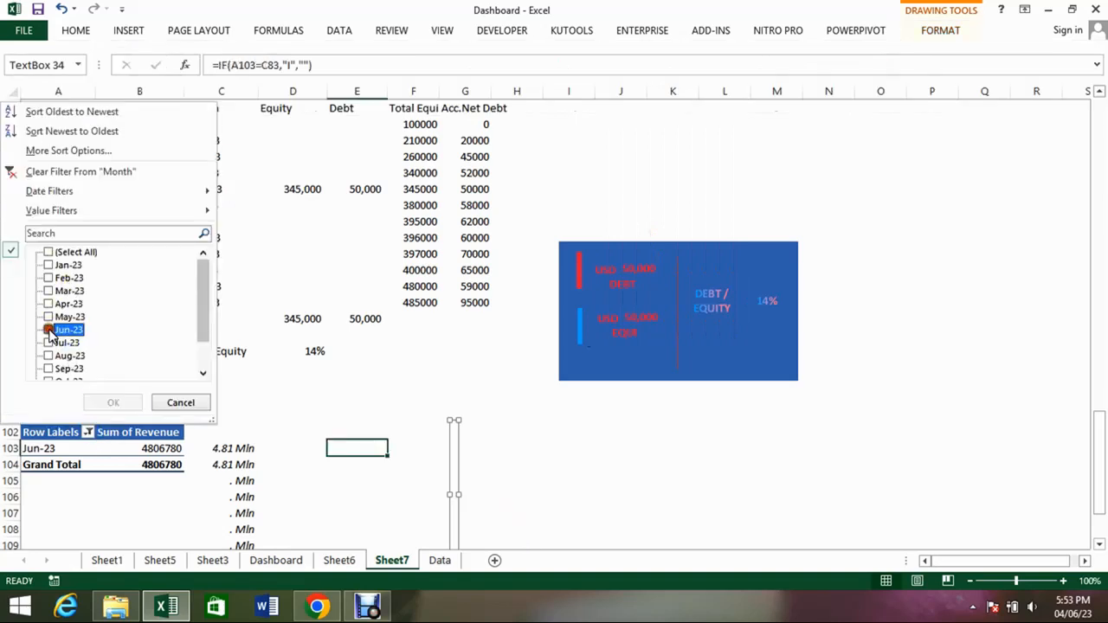
{"action": "left_click", "coordinate": [50, 265]}
{"action": "left_click", "coordinate": [108, 402]}
{"action": "left_click", "coordinate": [492, 479]}
{"action": "left_click", "coordinate": [455, 467]}
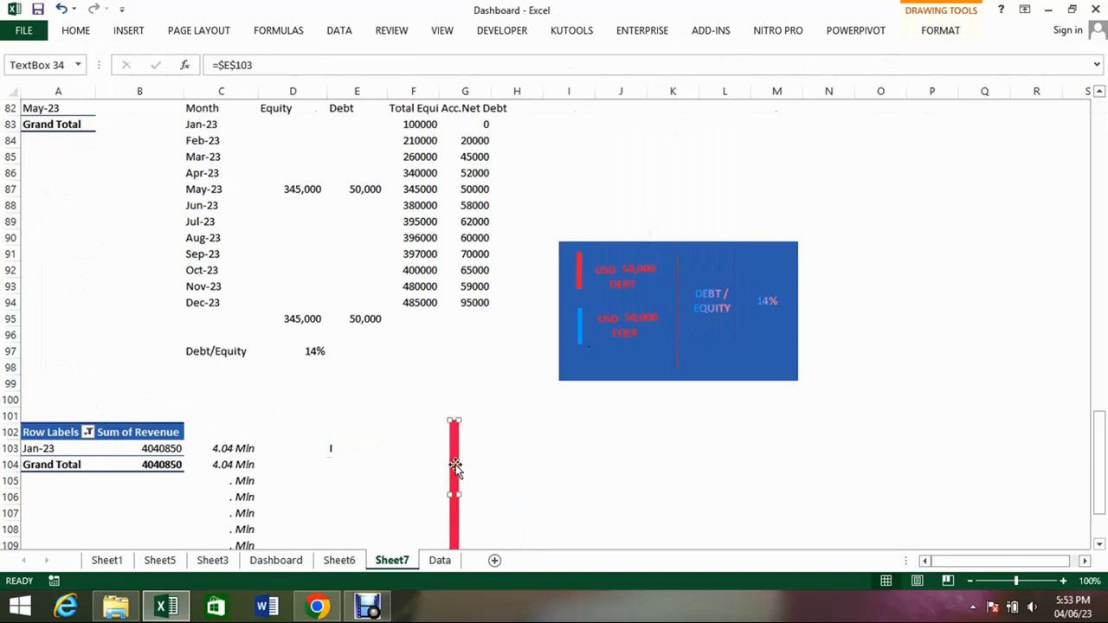
{"action": "left_click", "coordinate": [948, 31]}
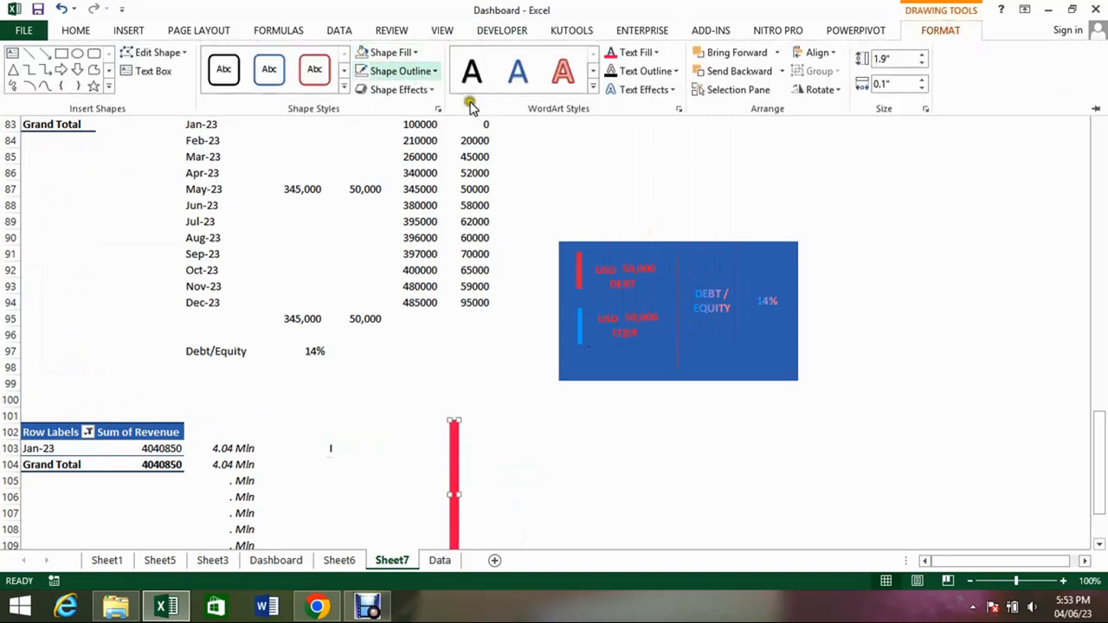
{"action": "left_click", "coordinate": [656, 53]}
{"action": "left_click", "coordinate": [651, 52]}
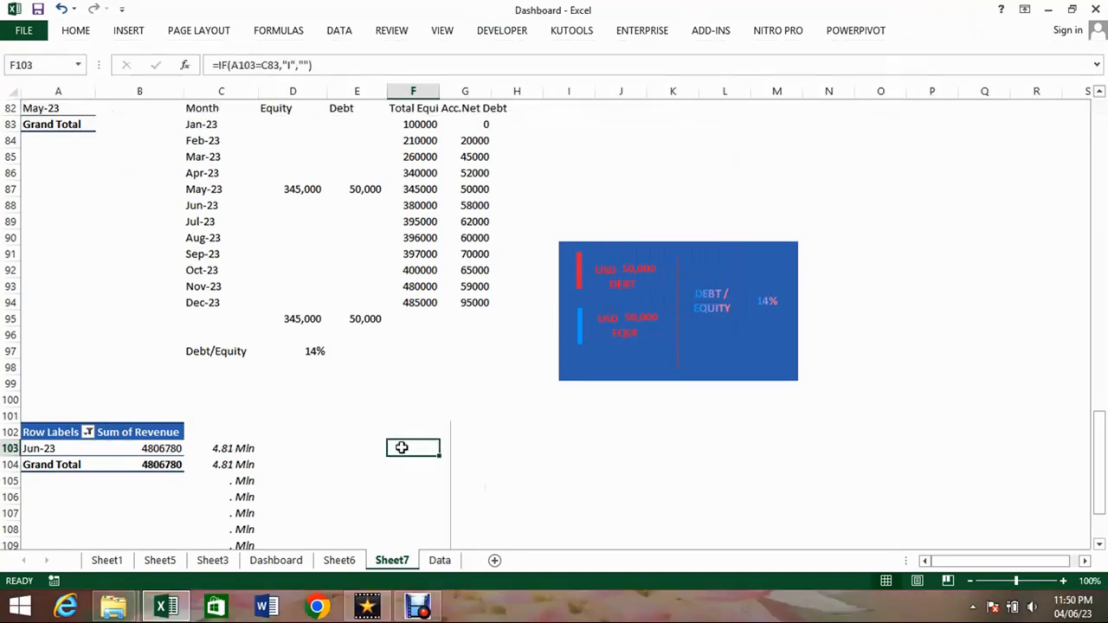
Change the formula in F103 to =IF(A103=C83,".","").
{"action": "double_click", "coordinate": [414, 448]}
{"action": "left_click", "coordinate": [468, 448]}
{"action": "key", "text": "BackSpace"}
{"action": "type", "text": "."}
{"action": "key", "text": "Return"}
{"action": "key", "text": "Up"}
Try a font size of 80 on cell F103 and undo it.
{"action": "left_click", "coordinate": [75, 30]}
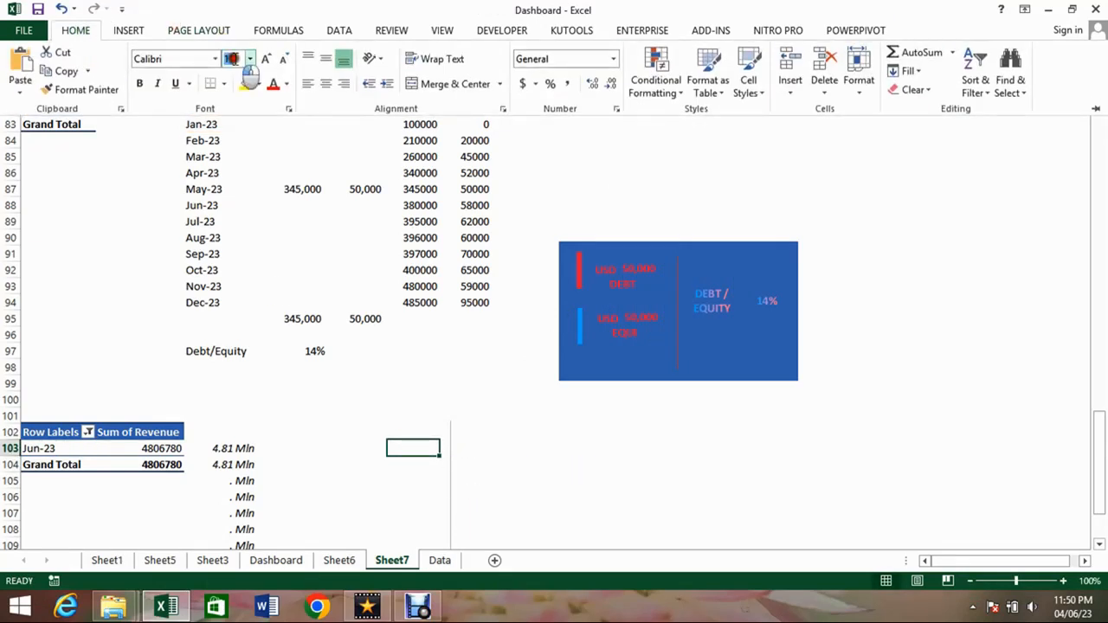
{"action": "left_click", "coordinate": [235, 58]}
{"action": "type", "text": "80"}
{"action": "key", "text": "Return"}
{"action": "key", "text": "ctrl+z"}
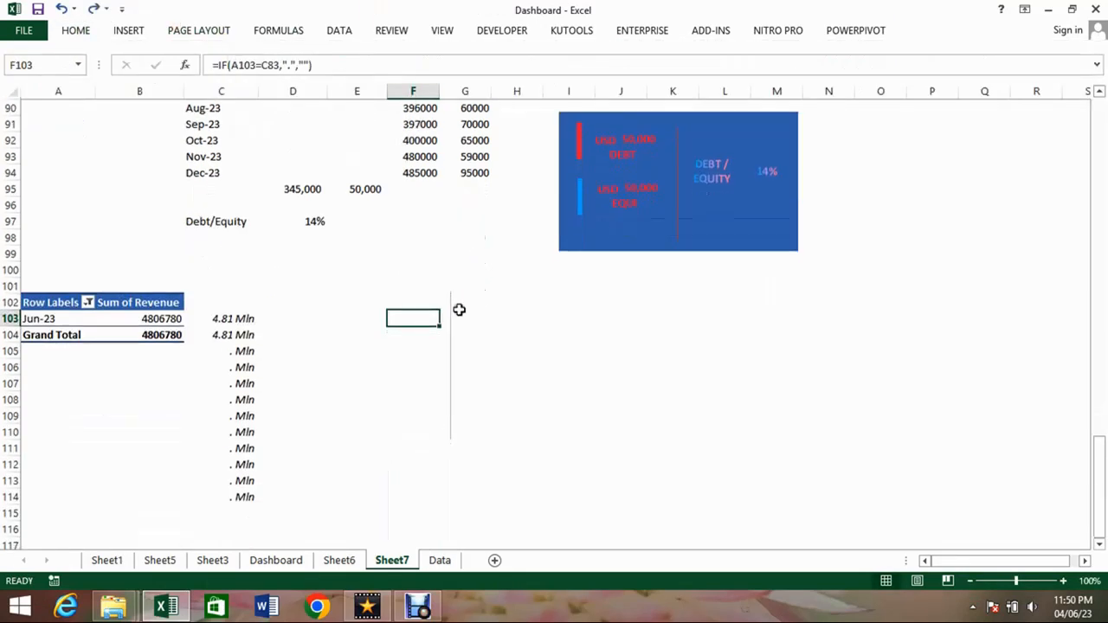
Place a copy of the thin text box just beside the original and size it 1.3" high by 0.2" wide.
{"action": "left_click_drag", "start_coordinate": [451, 309], "coordinate": [501, 318]}
{"action": "left_click", "coordinate": [941, 32]}
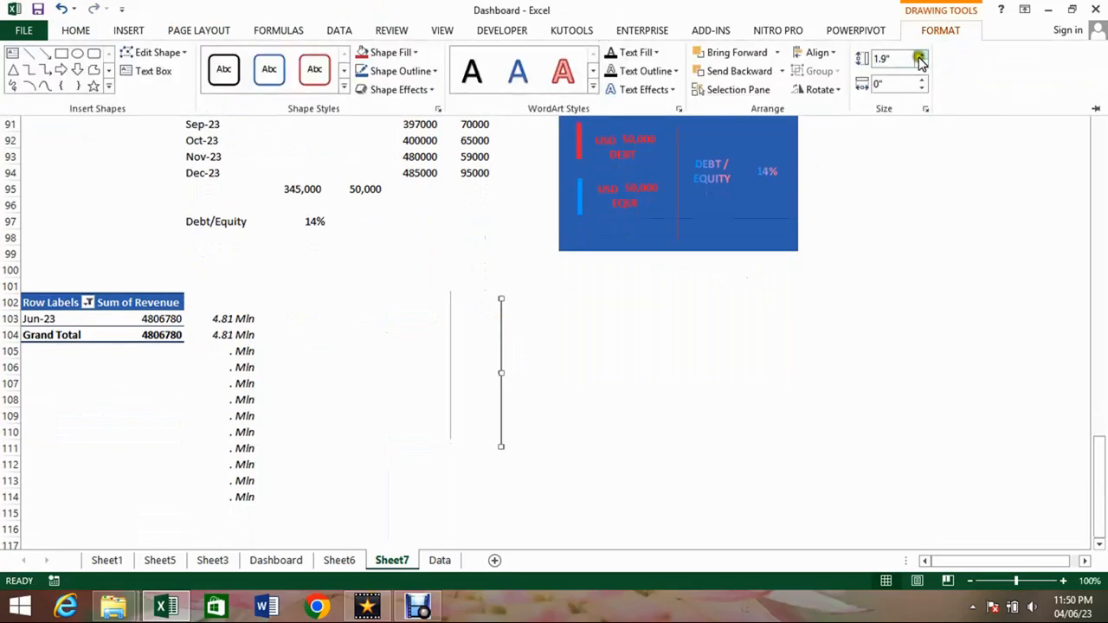
{"action": "left_click", "coordinate": [923, 81]}
{"action": "left_click", "coordinate": [923, 80]}
{"action": "left_click", "coordinate": [922, 62]}
{"action": "left_click", "coordinate": [922, 62]}
{"action": "left_click", "coordinate": [922, 62]}
{"action": "left_click", "coordinate": [922, 63]}
{"action": "left_click", "coordinate": [922, 63]}
{"action": "left_click", "coordinate": [922, 62]}
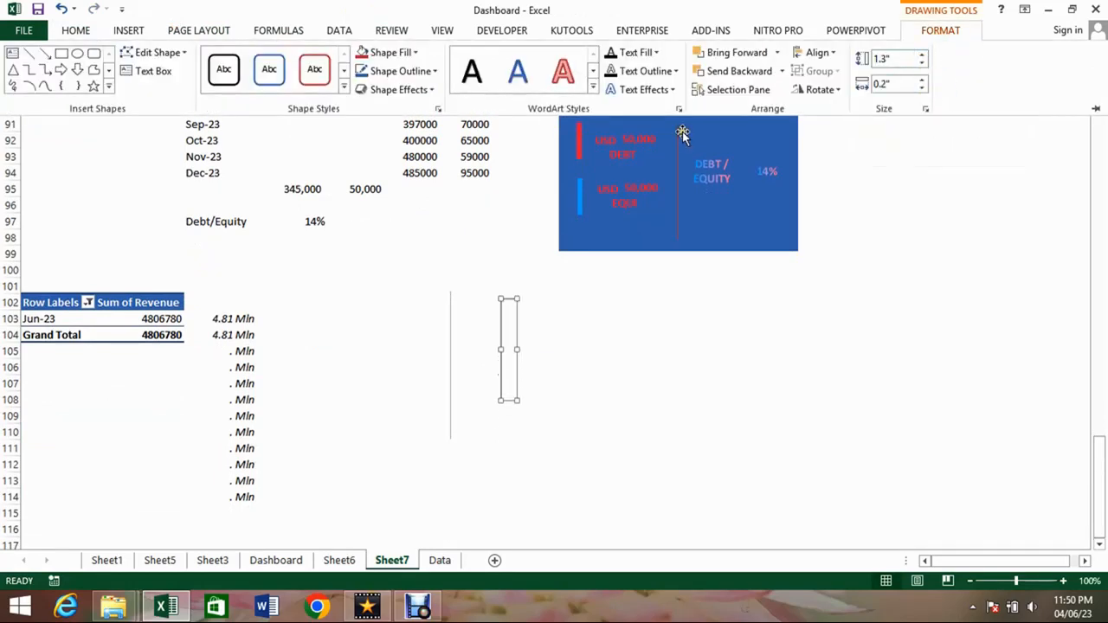
Link the copied text box to cell F103 with the reference =$F$103.
{"action": "left_click", "coordinate": [509, 318]}
{"action": "left_click", "coordinate": [316, 65]}
{"action": "left_click", "coordinate": [230, 65]}
{"action": "key", "text": "BackSpace"}
{"action": "type", "text": "F"}
{"action": "key", "text": "Return"}
Widen the text box linked to F103 to about 0.83" and change its font size.
{"action": "left_click", "coordinate": [944, 31]}
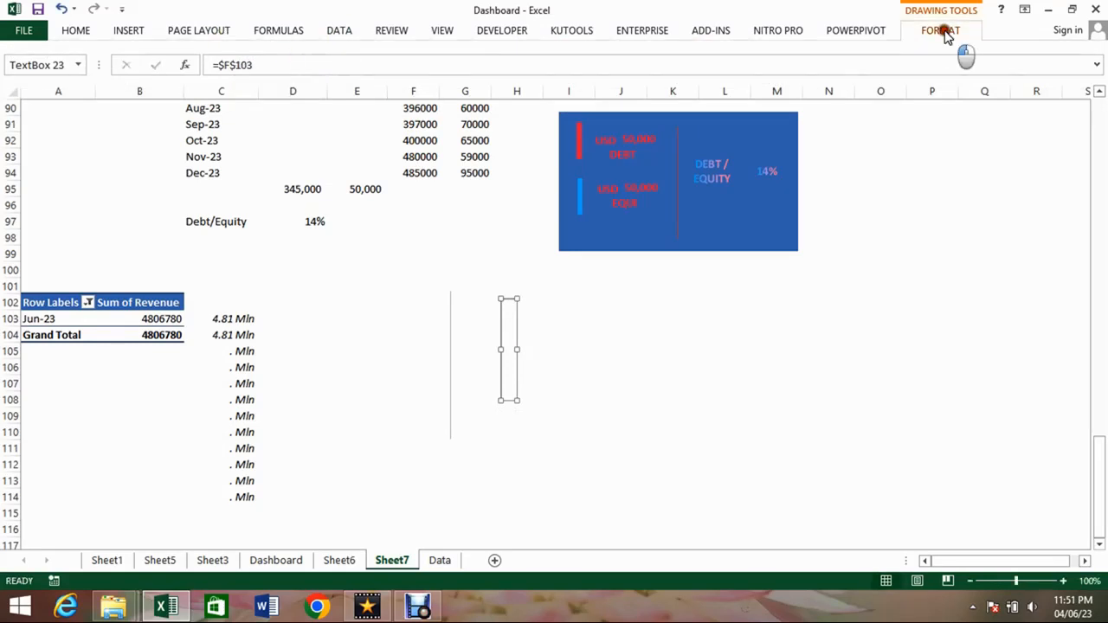
{"action": "left_click", "coordinate": [85, 30]}
{"action": "left_click_drag", "start_coordinate": [517, 349], "coordinate": [568, 349]}
{"action": "left_click", "coordinate": [75, 30]}
{"action": "left_click", "coordinate": [232, 58]}
{"action": "type", "text": "10"}
{"action": "key", "text": "Return"}
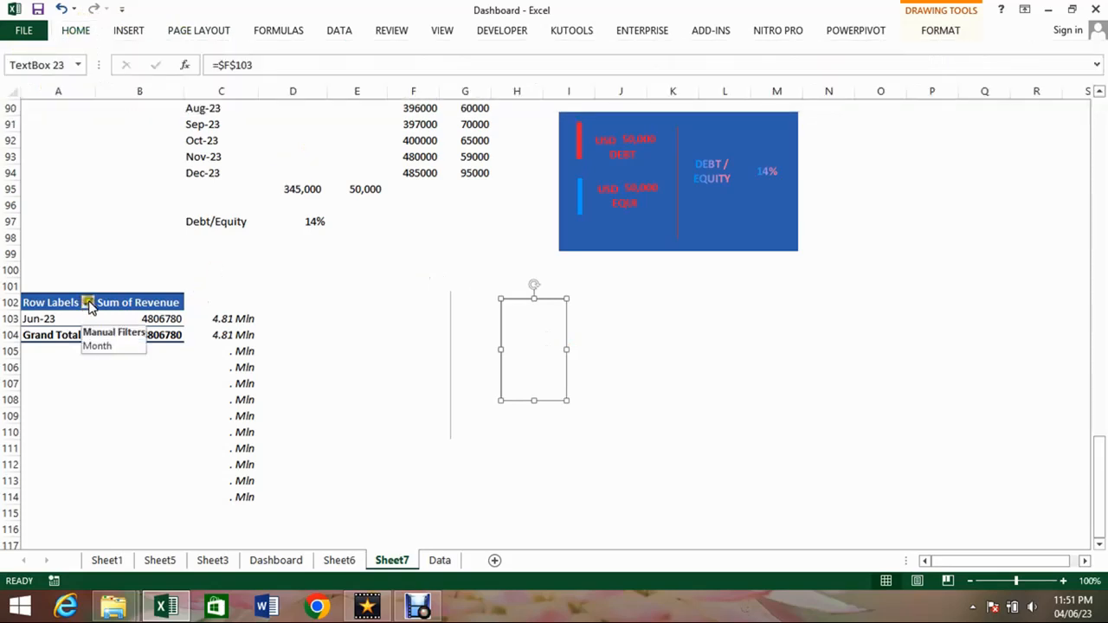
Switch the revenue pivot table's month filter from Jun-23 to Jan-23.
{"action": "left_click", "coordinate": [87, 302]}
{"action": "left_click", "coordinate": [144, 427]}
{"action": "left_click", "coordinate": [144, 491]}
{"action": "left_click", "coordinate": [197, 565]}
Shorten the dot's text box to about 0.65" high and move it onto the upper part of the thin vertical line.
{"action": "left_click", "coordinate": [534, 321]}
{"action": "left_click_drag", "start_coordinate": [534, 299], "coordinate": [534, 350]}
{"action": "left_click_drag", "start_coordinate": [534, 401], "coordinate": [535, 406]}
{"action": "left_click_drag", "start_coordinate": [534, 350], "coordinate": [534, 345]}
{"action": "left_click_drag", "start_coordinate": [534, 406], "coordinate": [533, 395]}
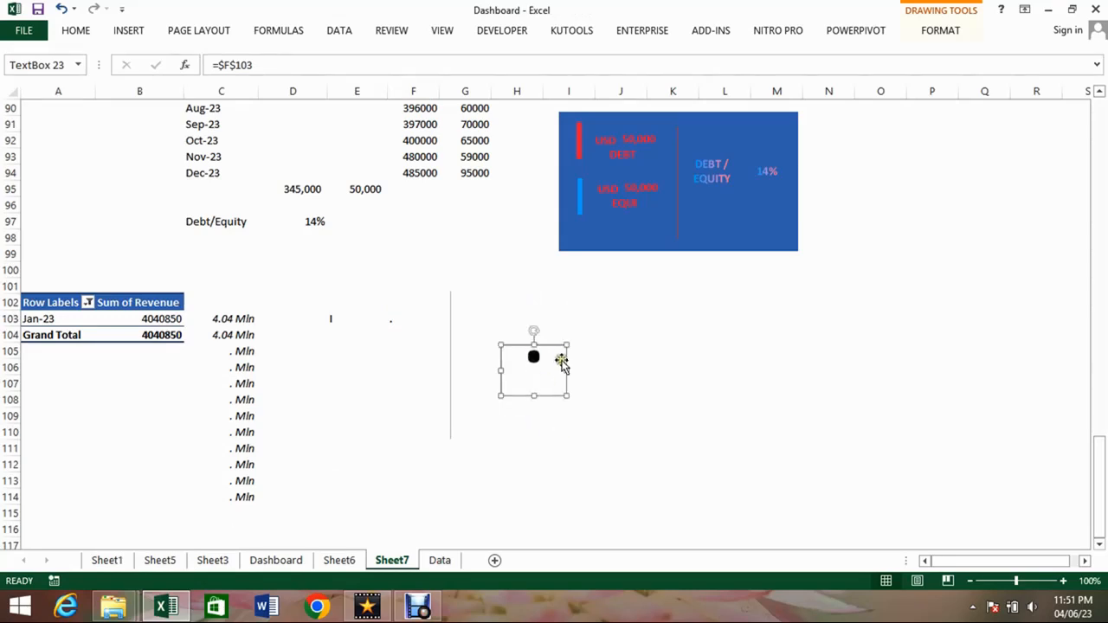
{"action": "left_click_drag", "start_coordinate": [563, 356], "coordinate": [503, 350]}
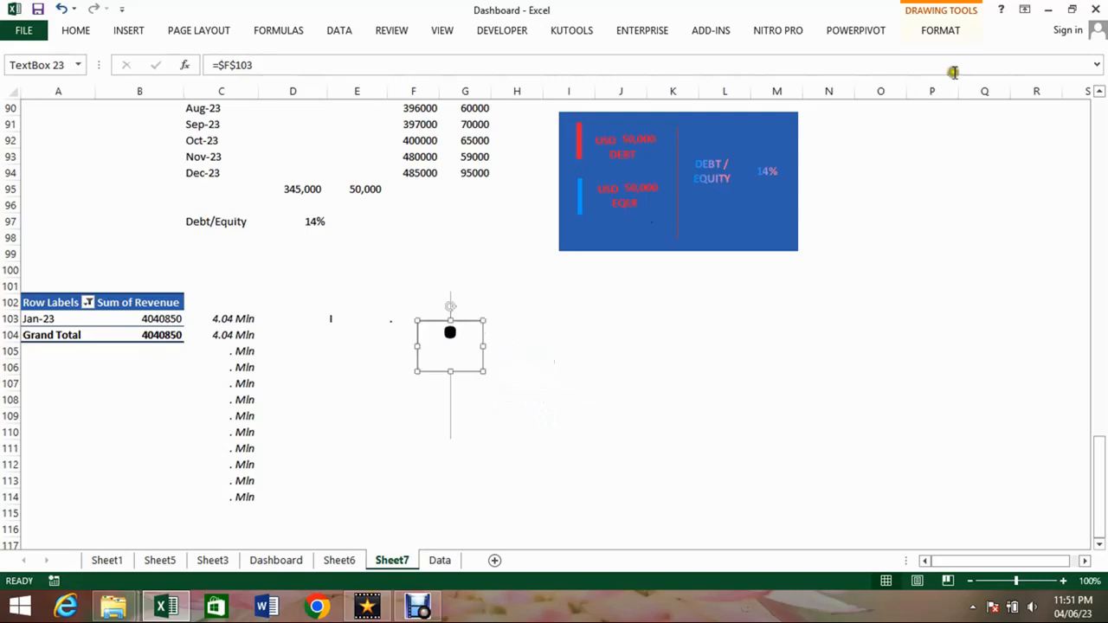
Remove the outline of the dot's text box and colour the dot purple.
{"action": "left_click", "coordinate": [931, 37]}
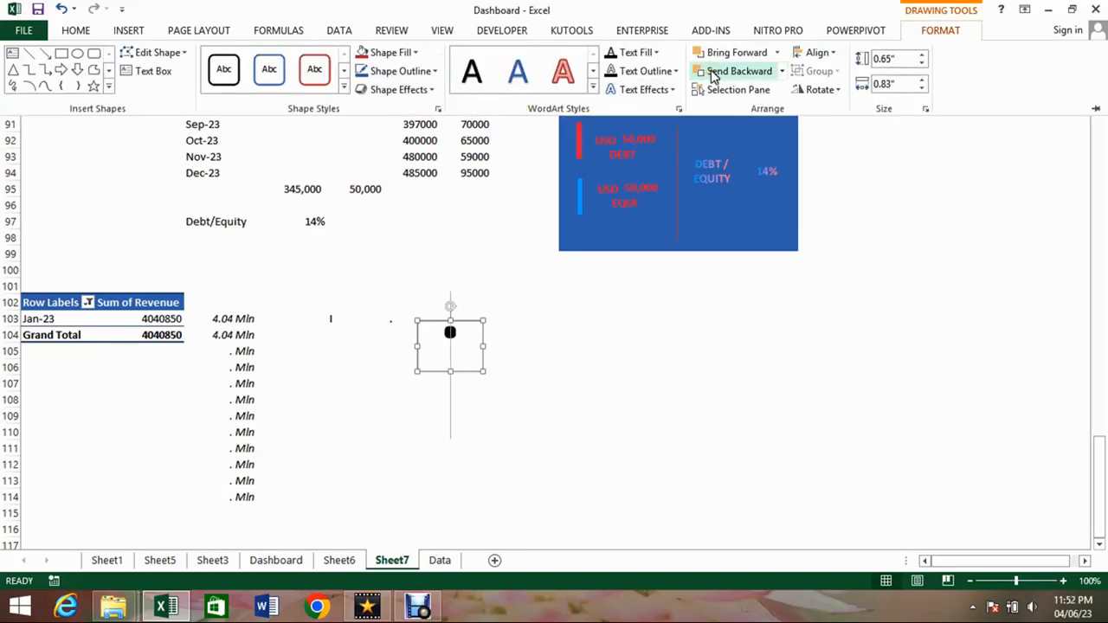
{"action": "left_click", "coordinate": [408, 51]}
{"action": "left_click", "coordinate": [477, 181]}
{"action": "left_click", "coordinate": [436, 71]}
{"action": "left_click", "coordinate": [404, 266]}
{"action": "left_click", "coordinate": [645, 52]}
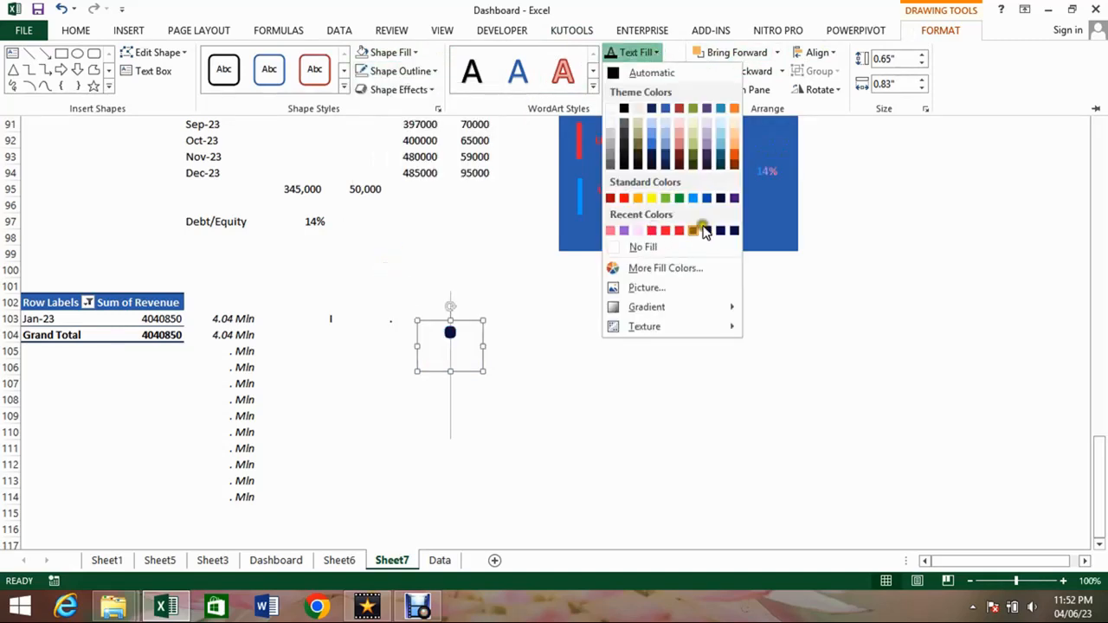
{"action": "left_click", "coordinate": [624, 230]}
Set the vertical line text box's width to 0.01" and select it together with the dot's text box.
{"action": "left_click", "coordinate": [449, 407]}
{"action": "left_click", "coordinate": [953, 35]}
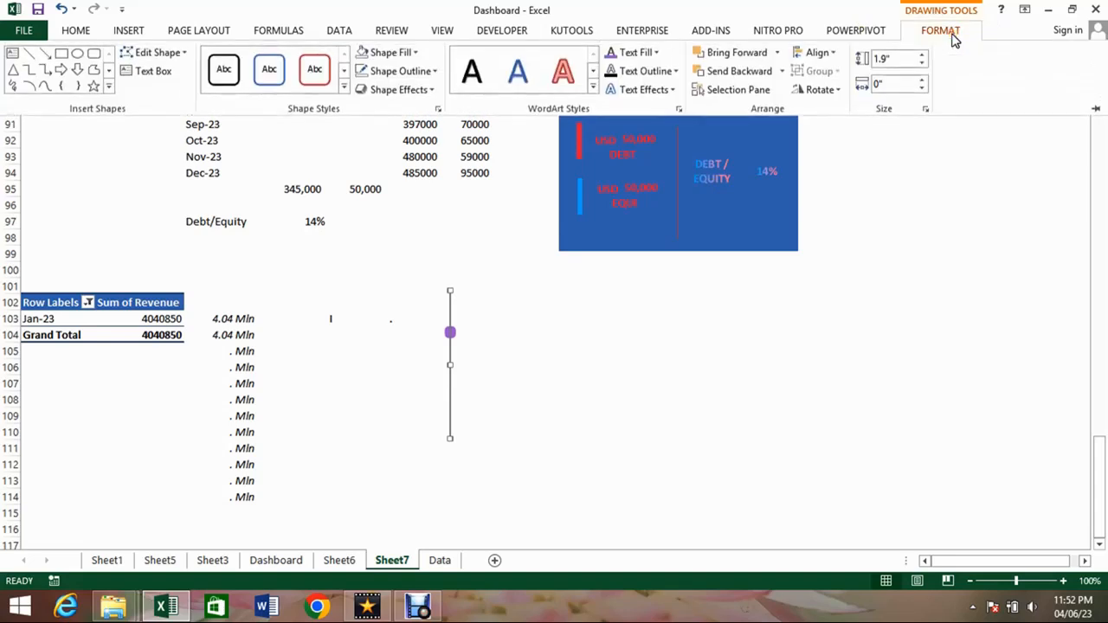
{"action": "type", "text": "0.01"}
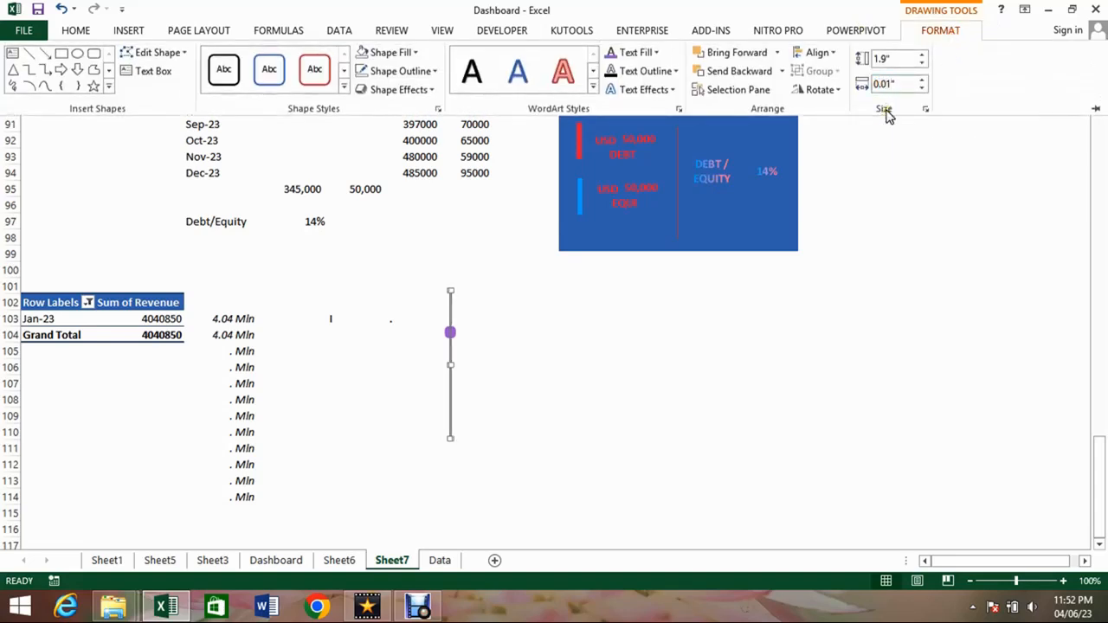
{"action": "left_click", "coordinate": [450, 334], "text": "shift"}
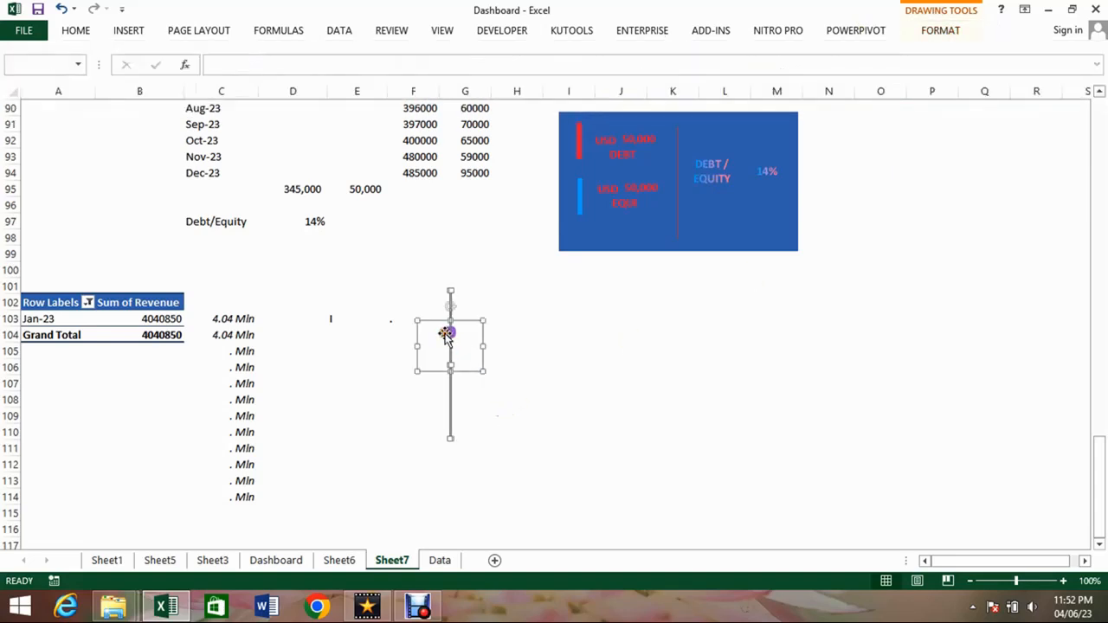
Group the thin vertical line and the purple dot text boxes into one marker object.
{"action": "left_click", "coordinate": [923, 35]}
{"action": "left_click", "coordinate": [831, 72]}
{"action": "left_click", "coordinate": [828, 90]}
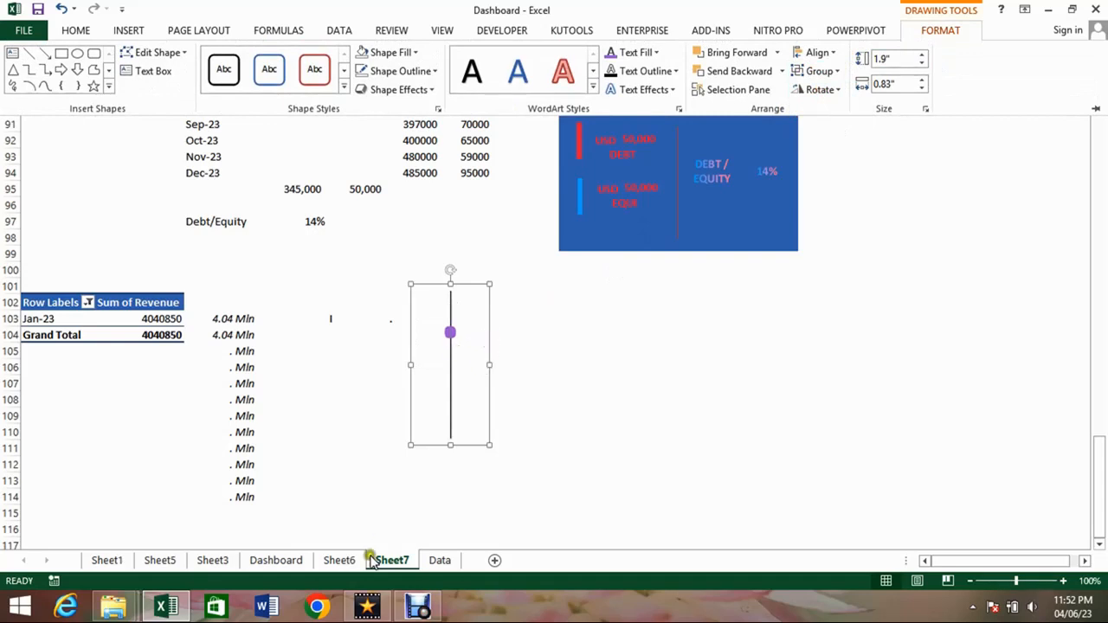
Paste the grouped line-and-dot marker onto the Dashboard sheet and move it up in the grey area beside the dashboard.
{"action": "left_click", "coordinate": [275, 560]}
{"action": "left_click", "coordinate": [275, 560]}
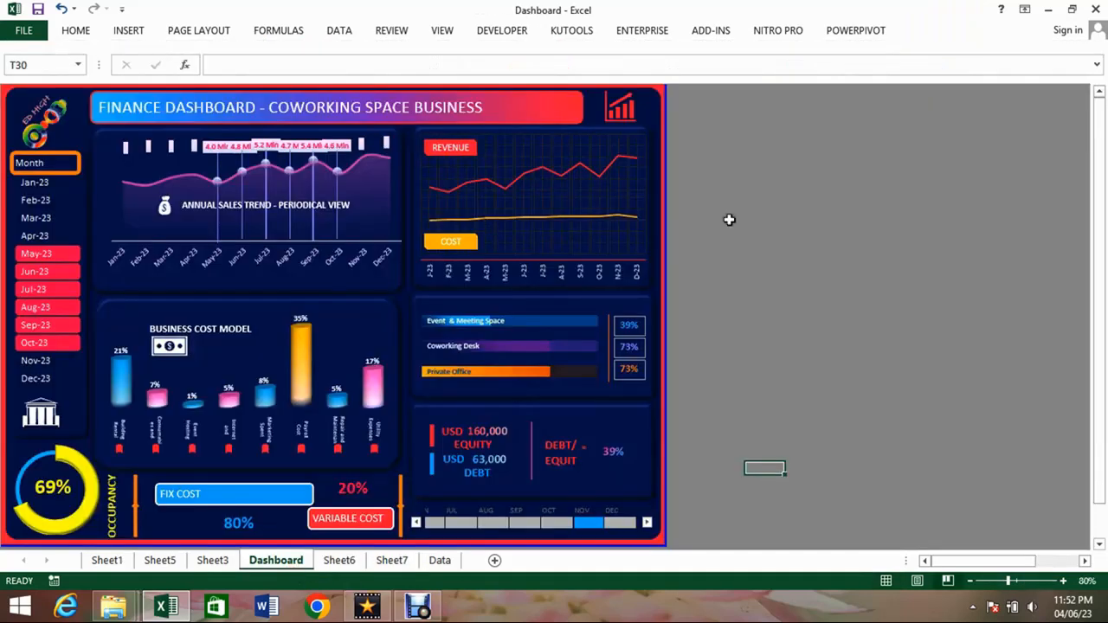
{"action": "key", "text": "ctrl+v"}
{"action": "left_click_drag", "start_coordinate": [767, 450], "coordinate": [721, 223]}
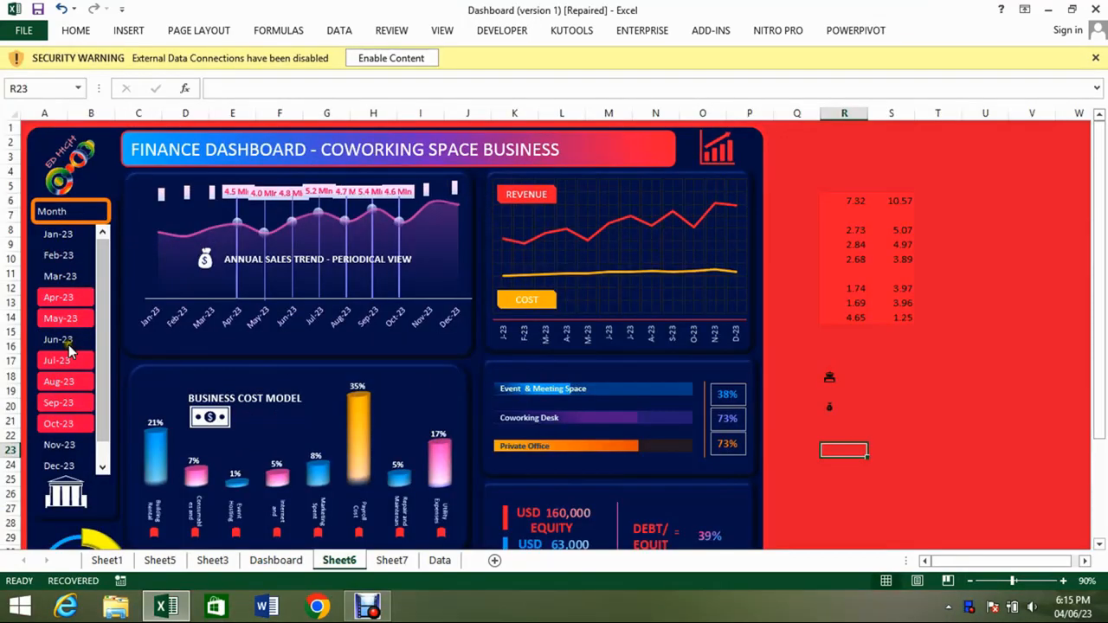
Test the Month slicer on Sheet6 with Jun-23, Apr-23 and Jul-23, ending with Sep-23 selected.
{"action": "left_click", "coordinate": [69, 346]}
{"action": "left_click", "coordinate": [71, 303]}
{"action": "left_click", "coordinate": [60, 367]}
{"action": "left_click", "coordinate": [61, 401]}
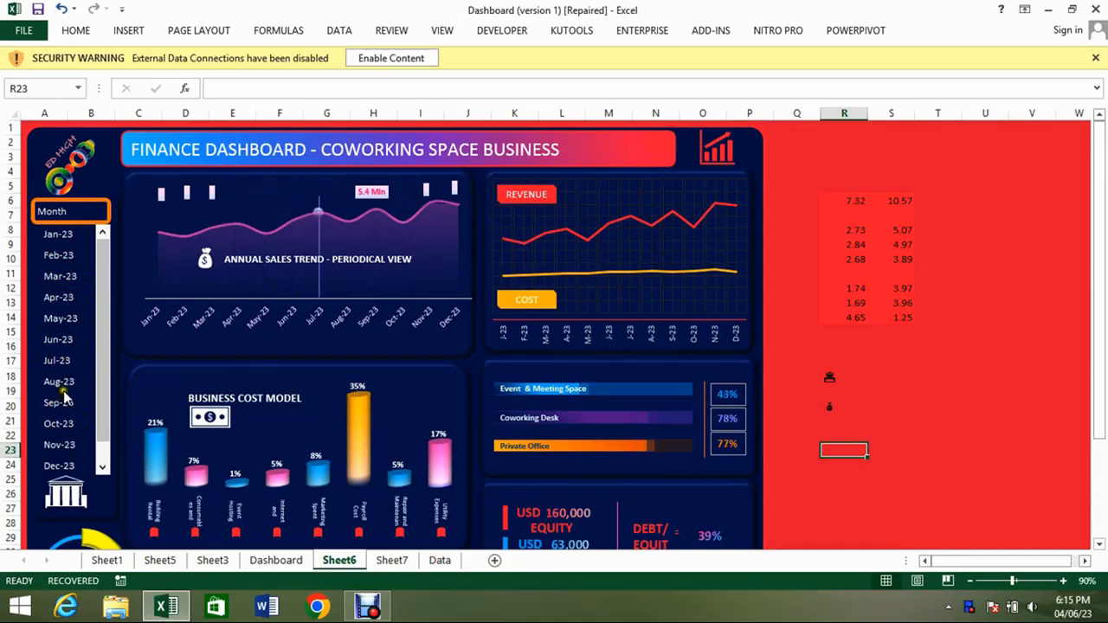
Link the money-bag text box beside the annual sales trend title to cell $R$20.
{"action": "left_click", "coordinate": [204, 258]}
{"action": "left_click", "coordinate": [204, 258]}
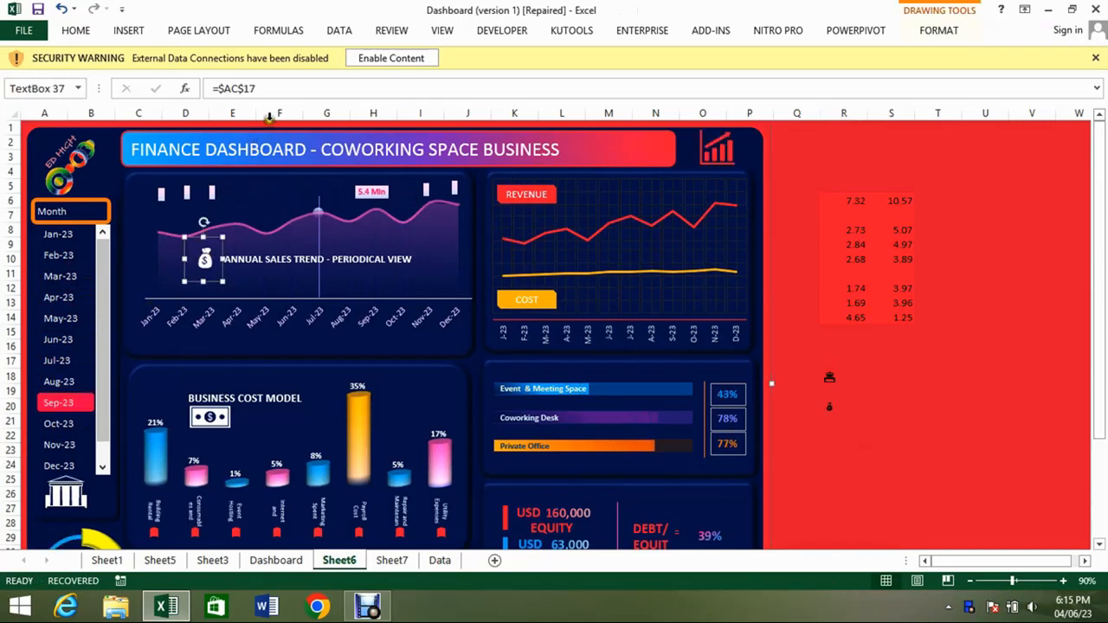
{"action": "left_click", "coordinate": [269, 89]}
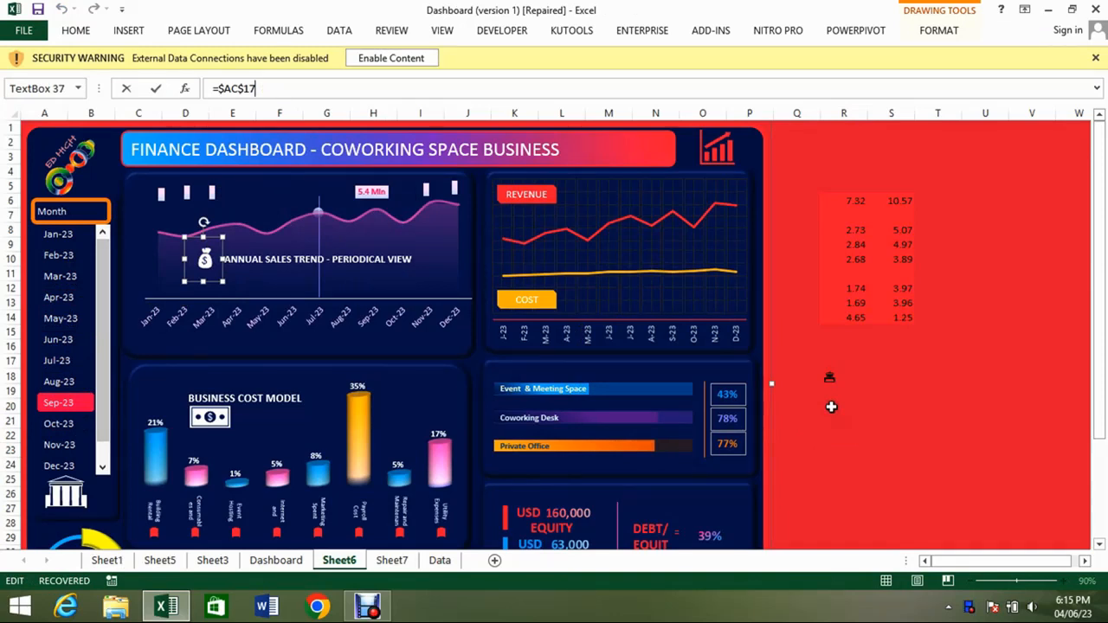
{"action": "left_click", "coordinate": [831, 406]}
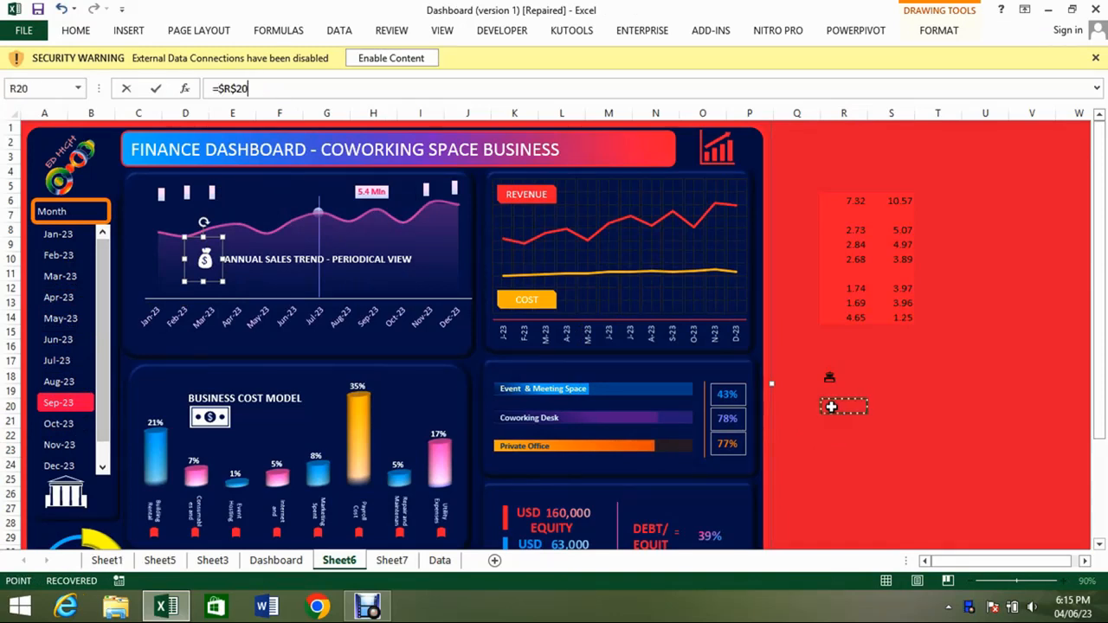
{"action": "key", "text": "Return"}
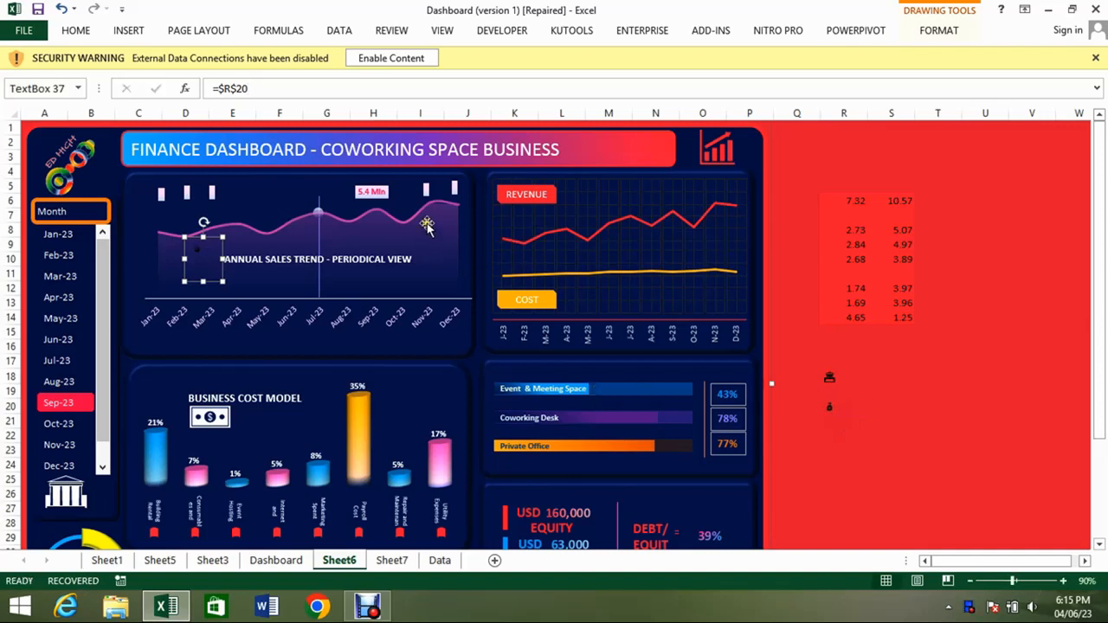
Make the money-bag symbol white with font size 32, and switch the Month slicer to Jul-23.
{"action": "left_click", "coordinate": [76, 30]}
{"action": "left_click", "coordinate": [283, 85]}
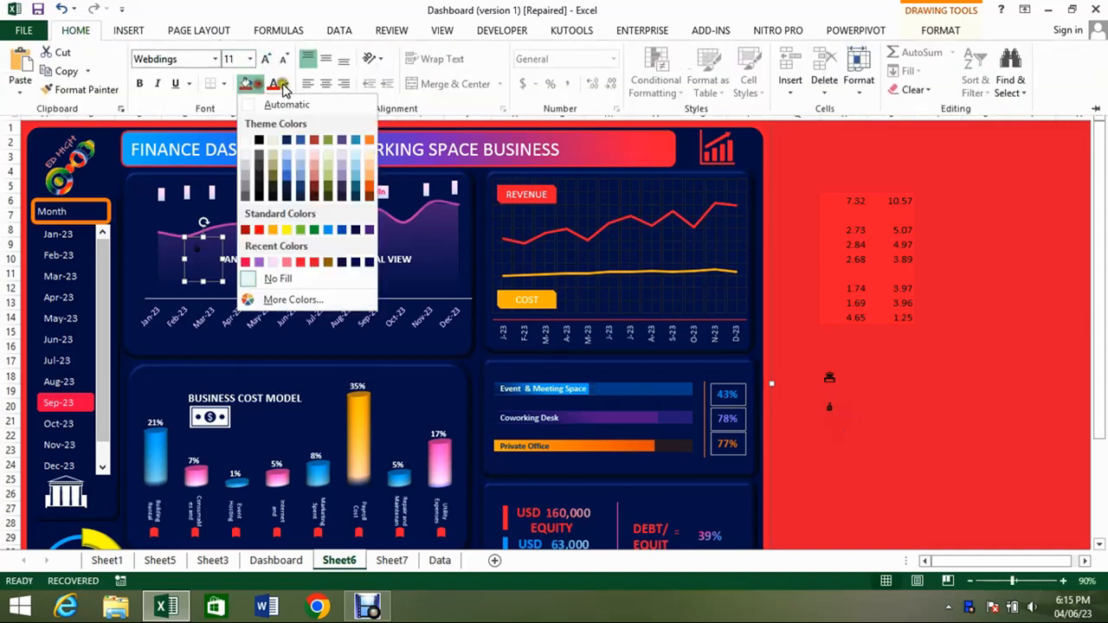
{"action": "left_click", "coordinate": [284, 85]}
{"action": "left_click", "coordinate": [272, 141]}
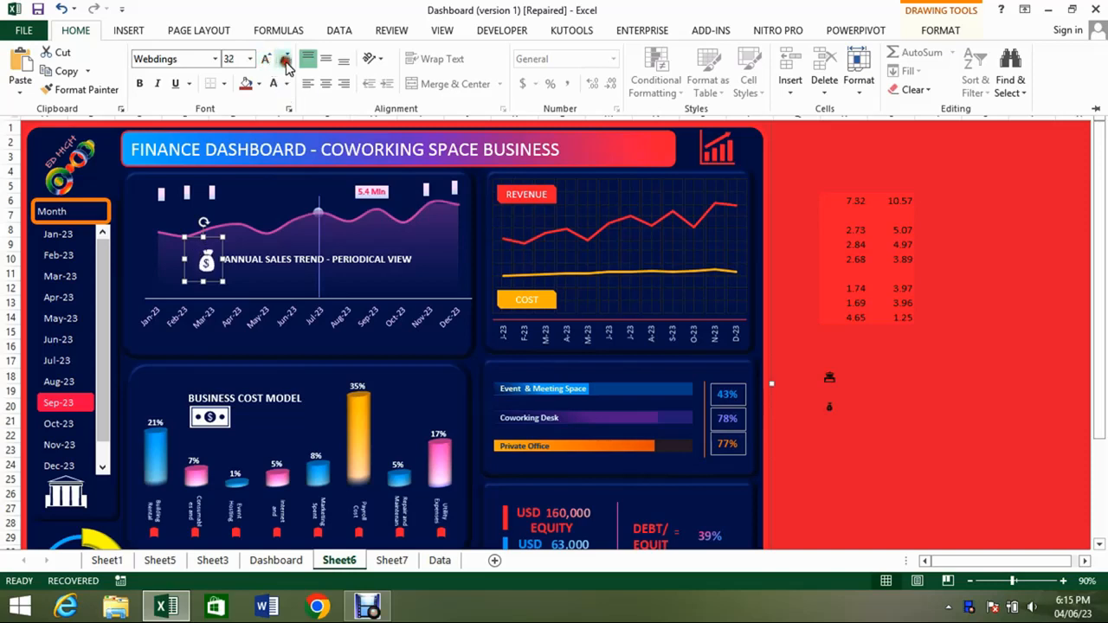
{"action": "left_click", "coordinate": [61, 362]}
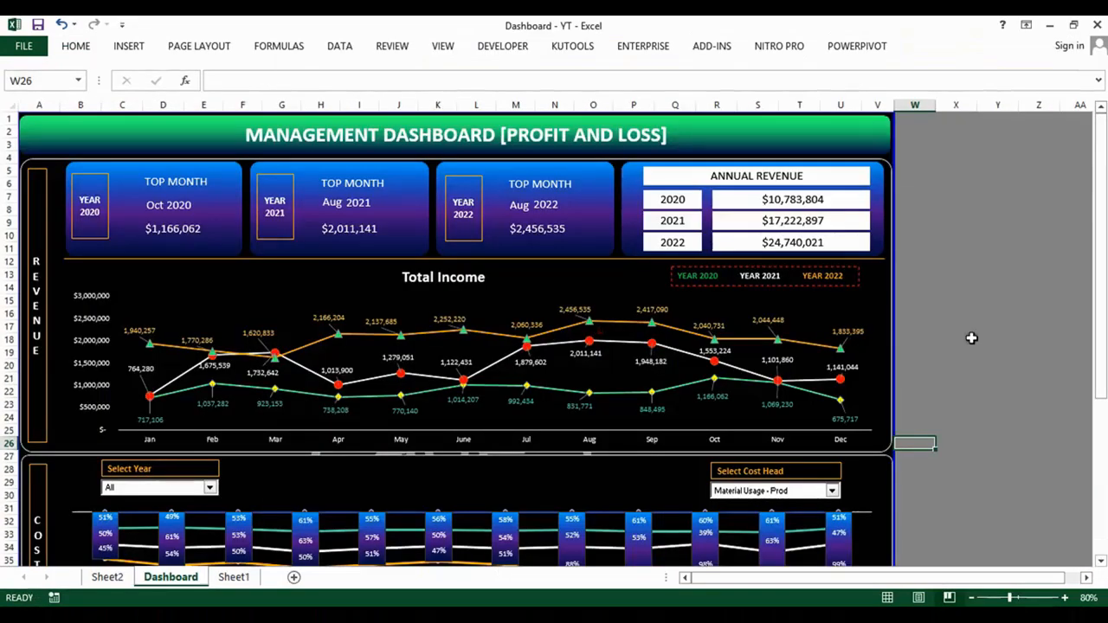
In the Dashboard - YT workbook, view the cost chart for 2020, 2021 and 2022 in turn, and return the year selection to All.
{"action": "left_click", "coordinate": [972, 338]}
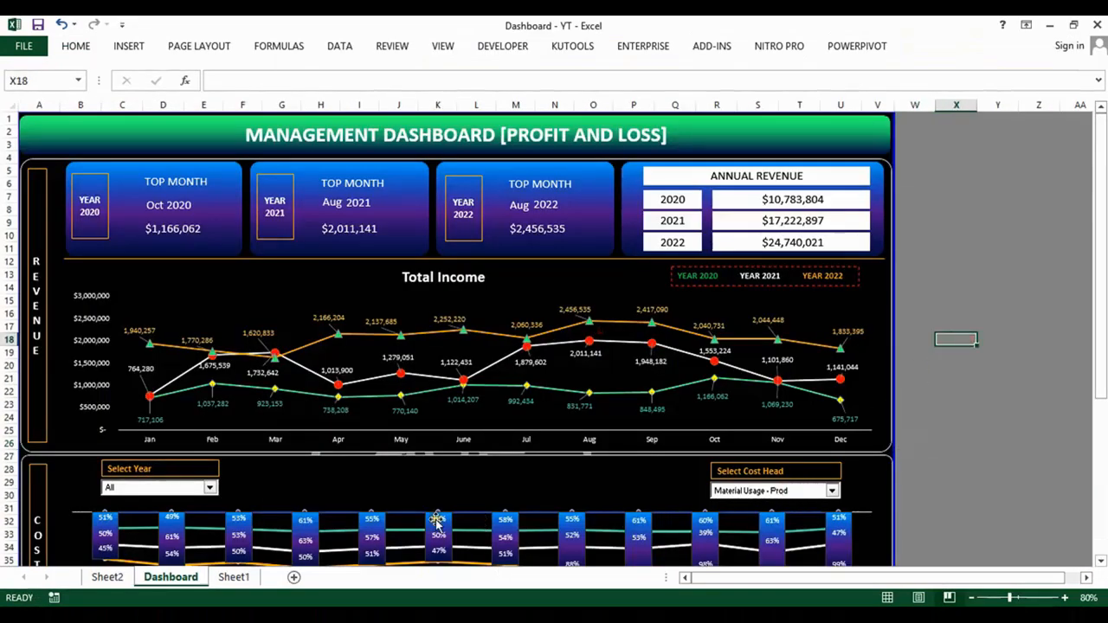
{"action": "left_click", "coordinate": [209, 490]}
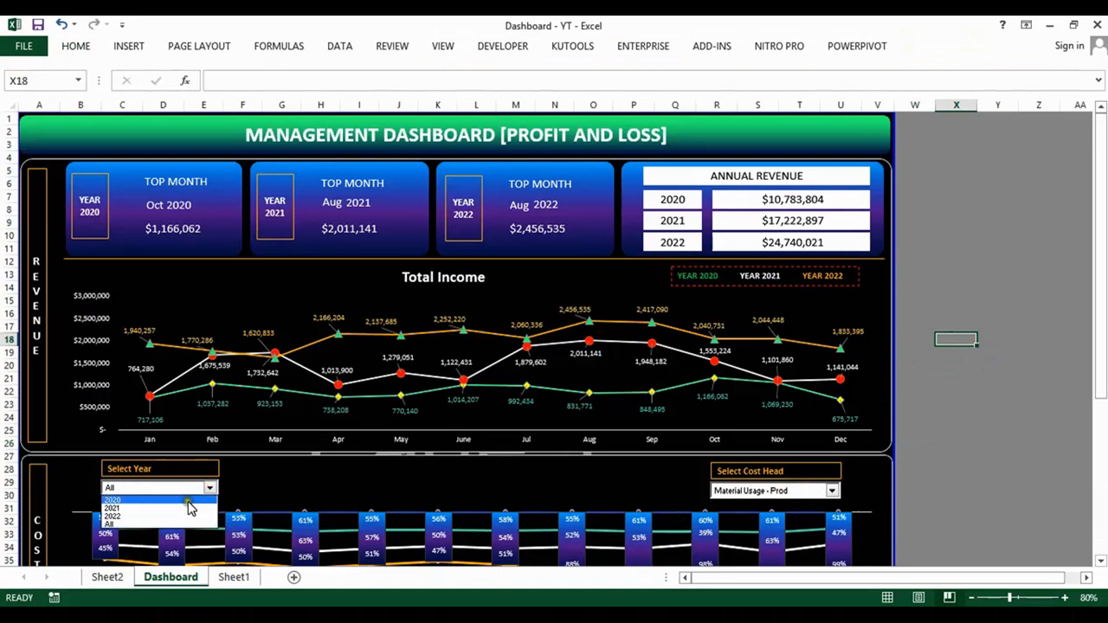
{"action": "left_click", "coordinate": [189, 507]}
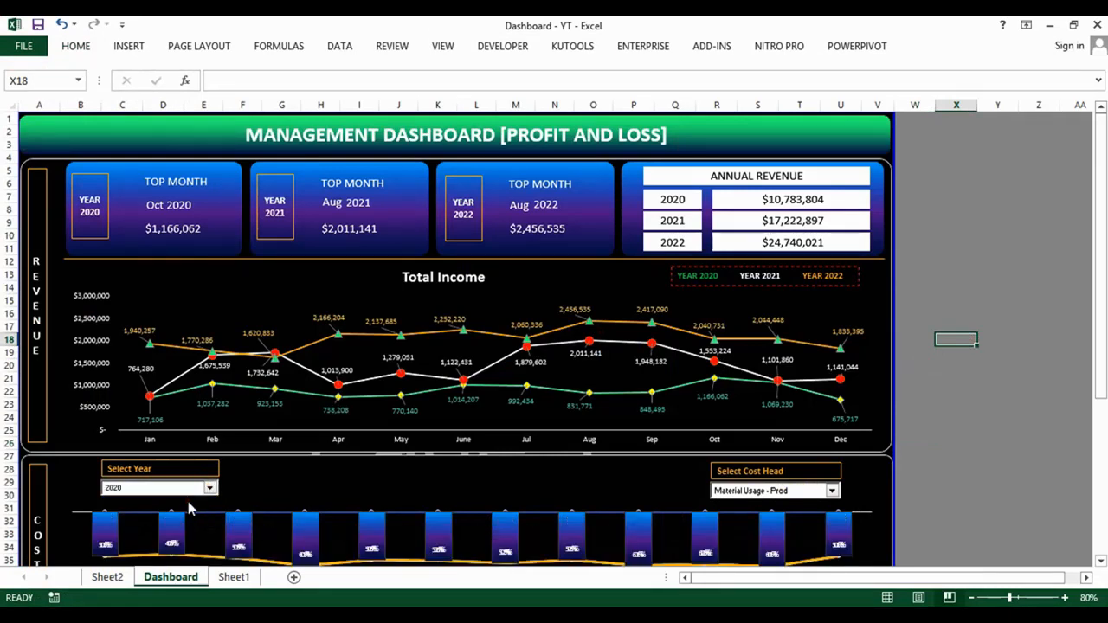
{"action": "scroll", "coordinate": [305, 459], "scroll_direction": "down", "scroll_amount": 2}
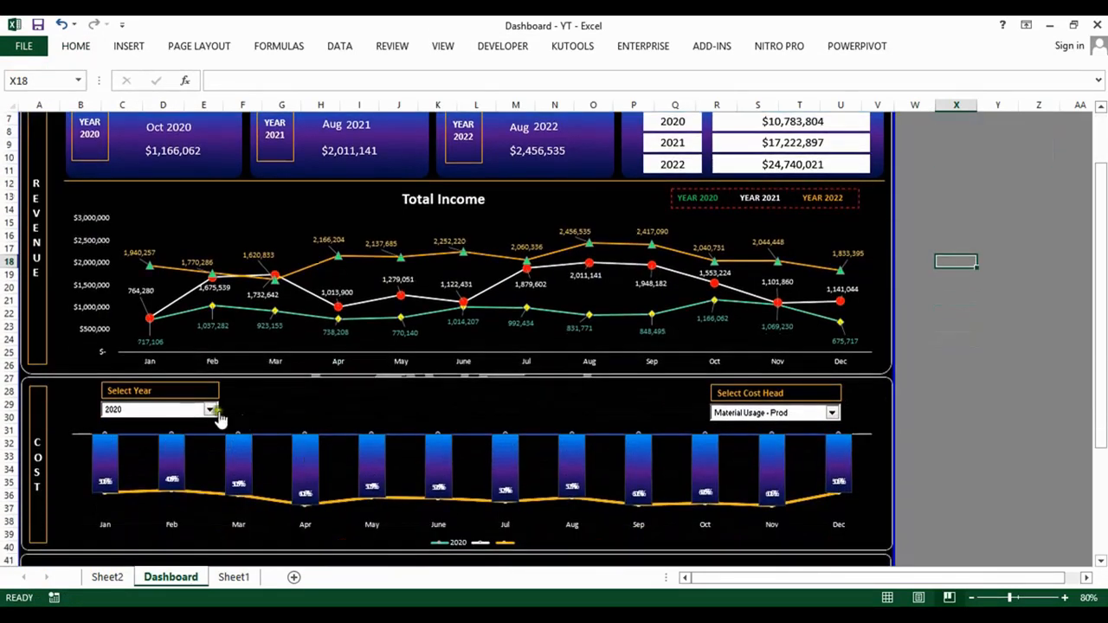
{"action": "left_click", "coordinate": [211, 410]}
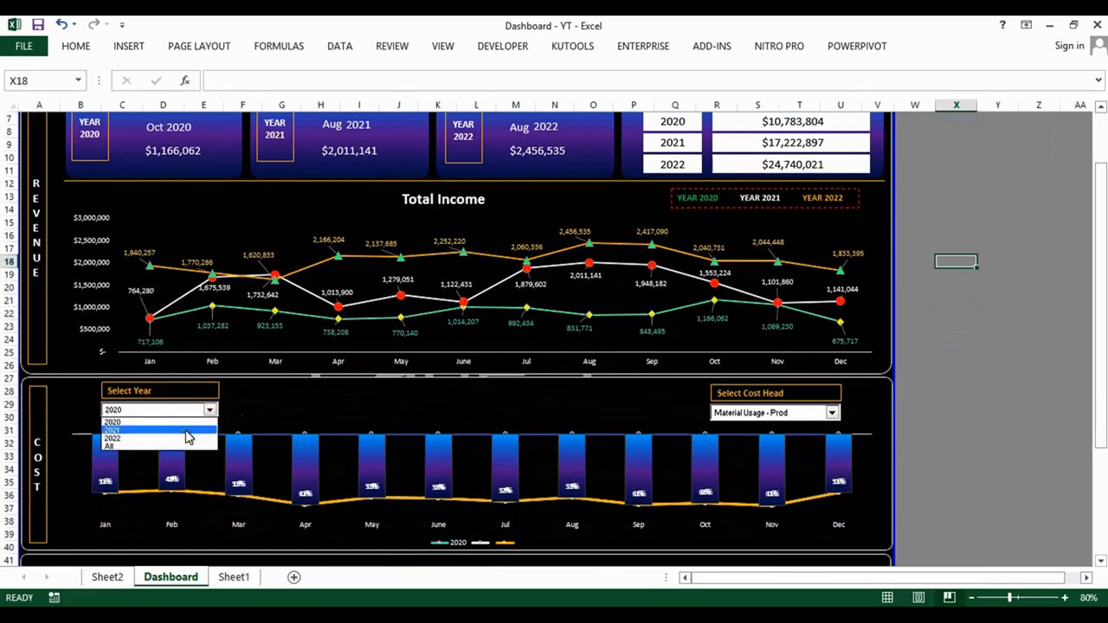
{"action": "left_click", "coordinate": [186, 431]}
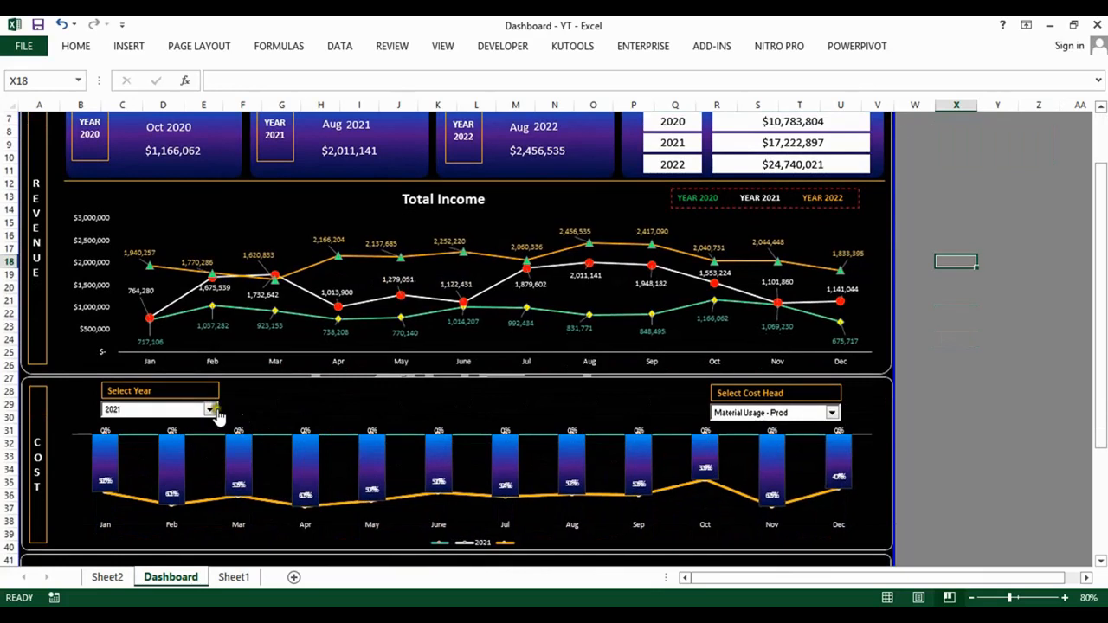
{"action": "left_click", "coordinate": [212, 411]}
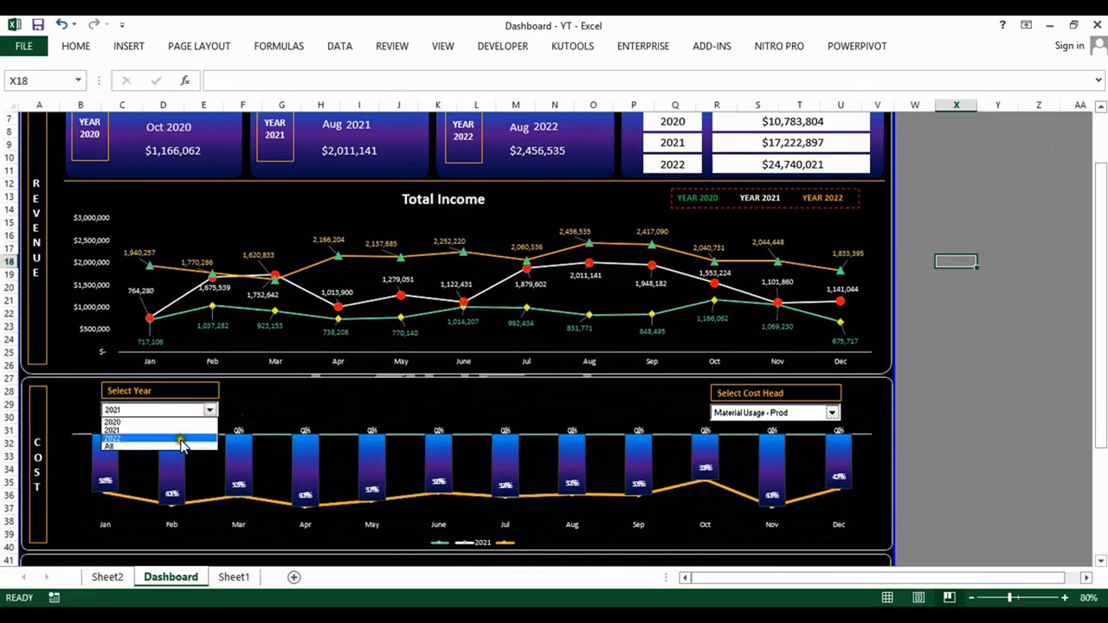
{"action": "left_click", "coordinate": [181, 440]}
{"action": "left_click", "coordinate": [209, 410]}
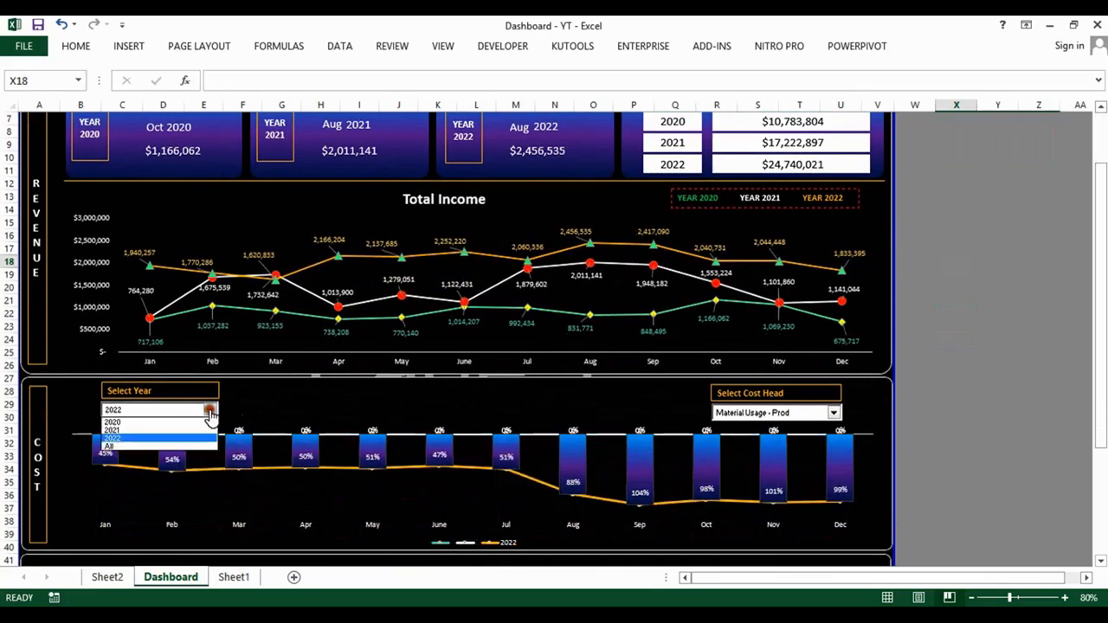
{"action": "left_click", "coordinate": [184, 448]}
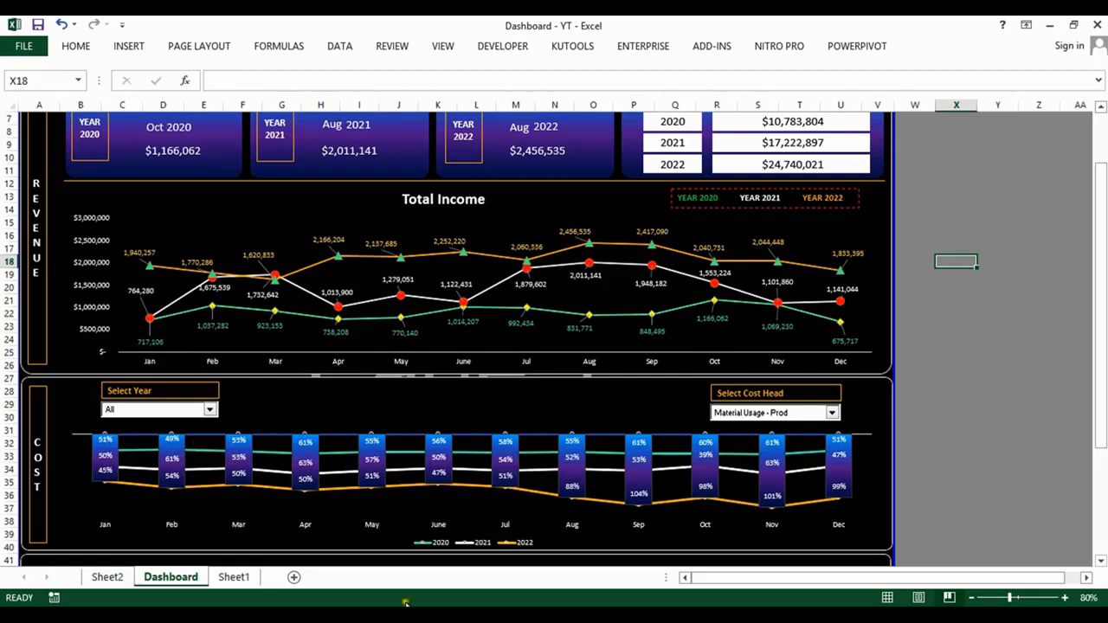
{"action": "left_click", "coordinate": [353, 612]}
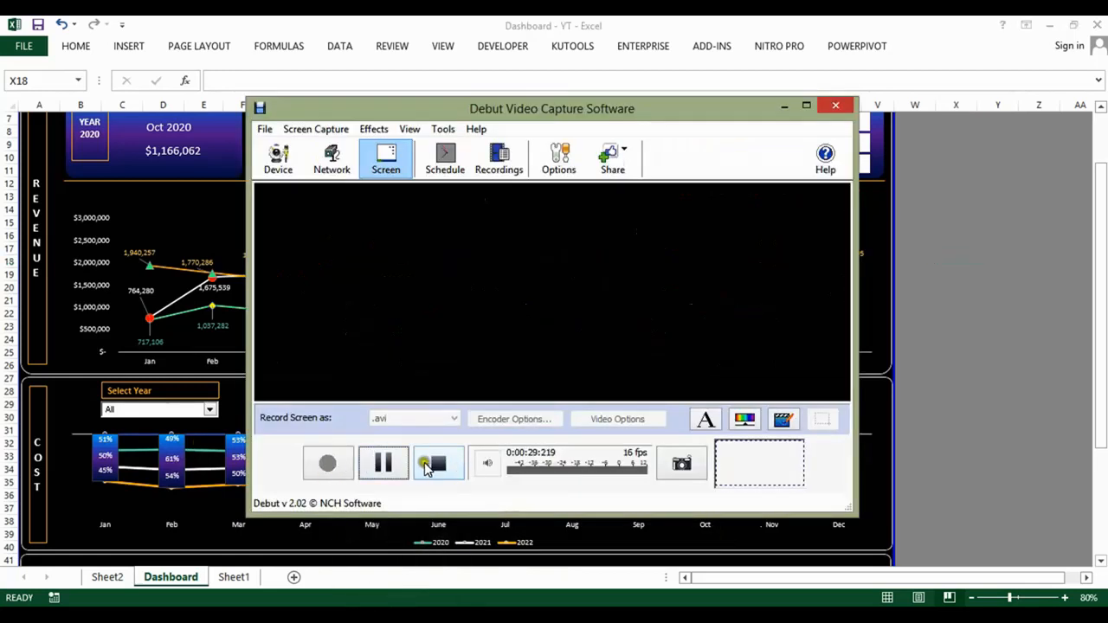
{"action": "left_click", "coordinate": [373, 463]}
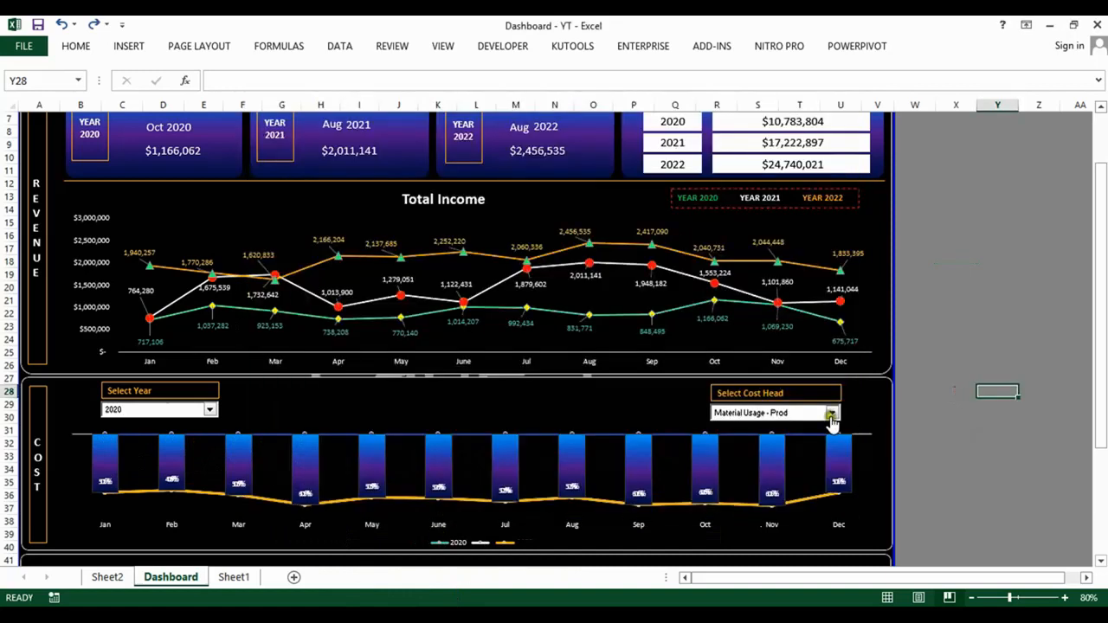
Show the cost chart for Gross Wages - Production and Wages - OT - Prod., and set its year selection to All.
{"action": "left_click", "coordinate": [831, 413]}
{"action": "left_click", "coordinate": [798, 441]}
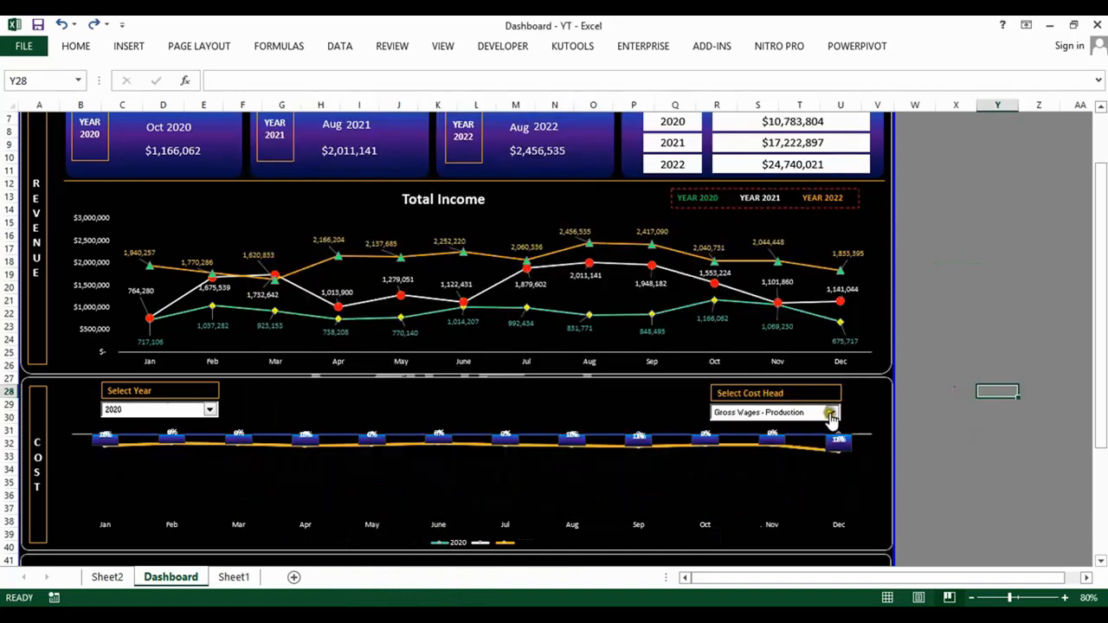
{"action": "left_click", "coordinate": [829, 414]}
{"action": "left_click", "coordinate": [779, 450]}
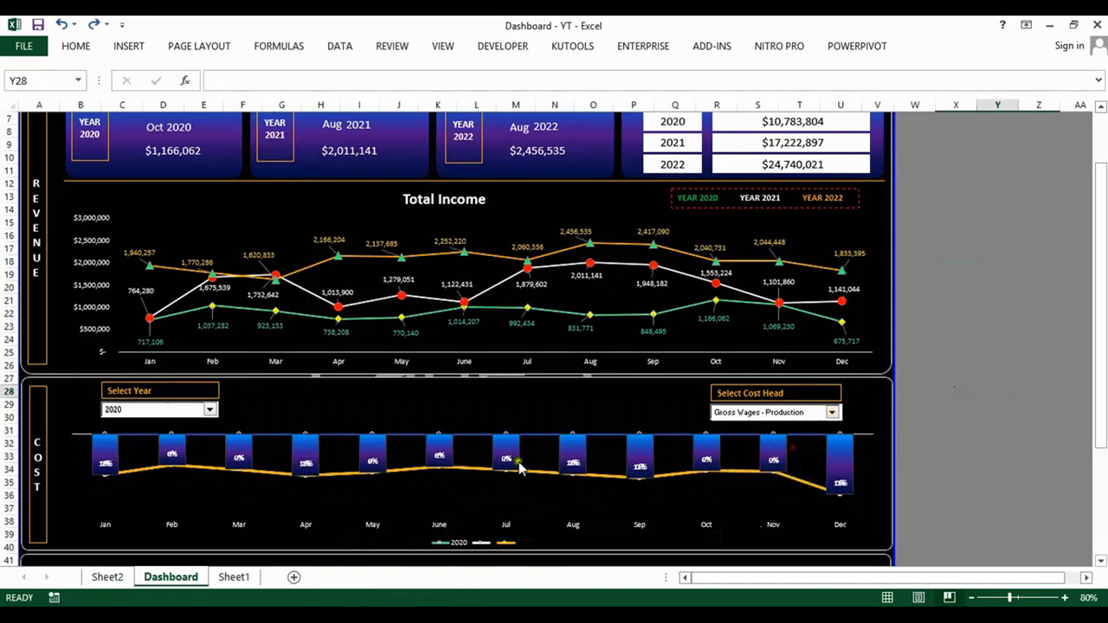
{"action": "left_click", "coordinate": [211, 411]}
{"action": "left_click", "coordinate": [182, 447]}
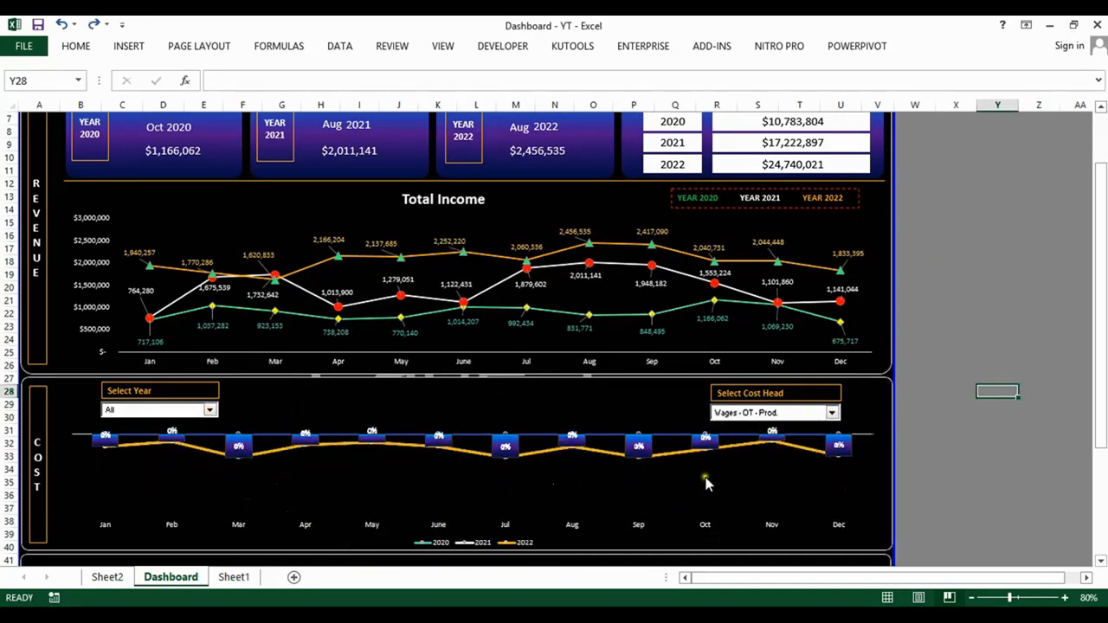
Switch the cost head through Gross Wages - Production and Indirect Costs to Total COGS, and view the Gross Profit chart below.
{"action": "left_click", "coordinate": [831, 413]}
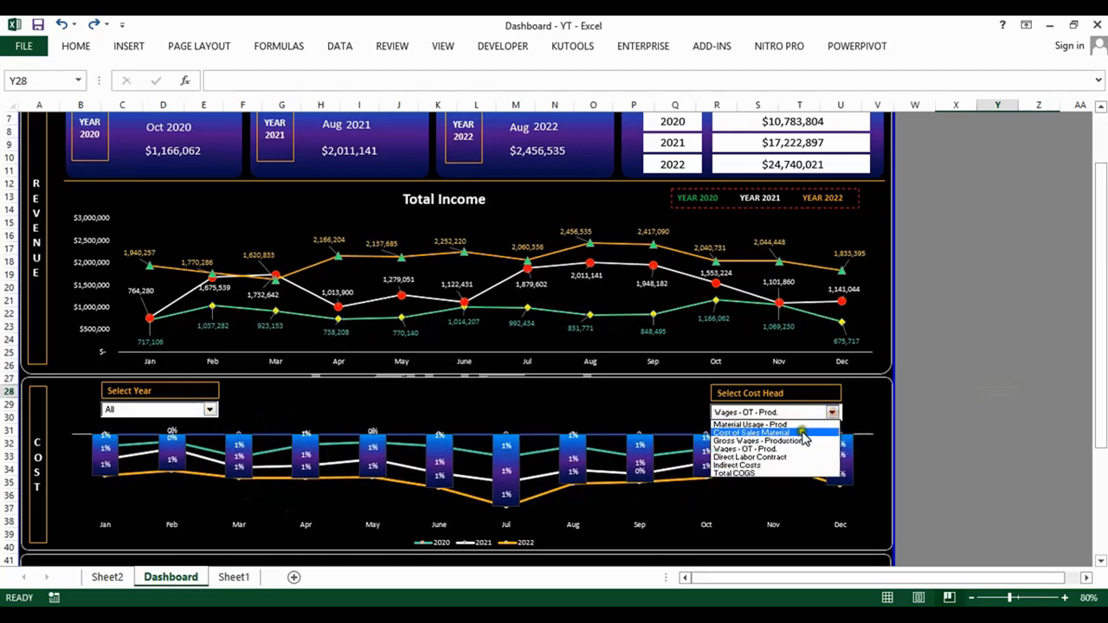
{"action": "left_click", "coordinate": [800, 441]}
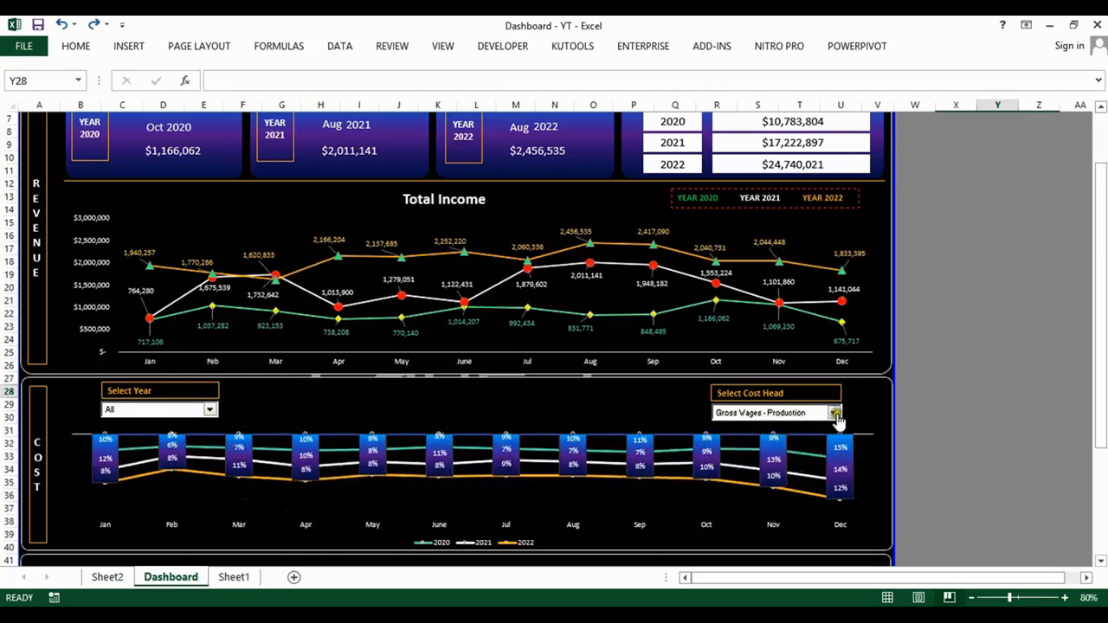
{"action": "left_click", "coordinate": [834, 414]}
{"action": "left_click", "coordinate": [786, 464]}
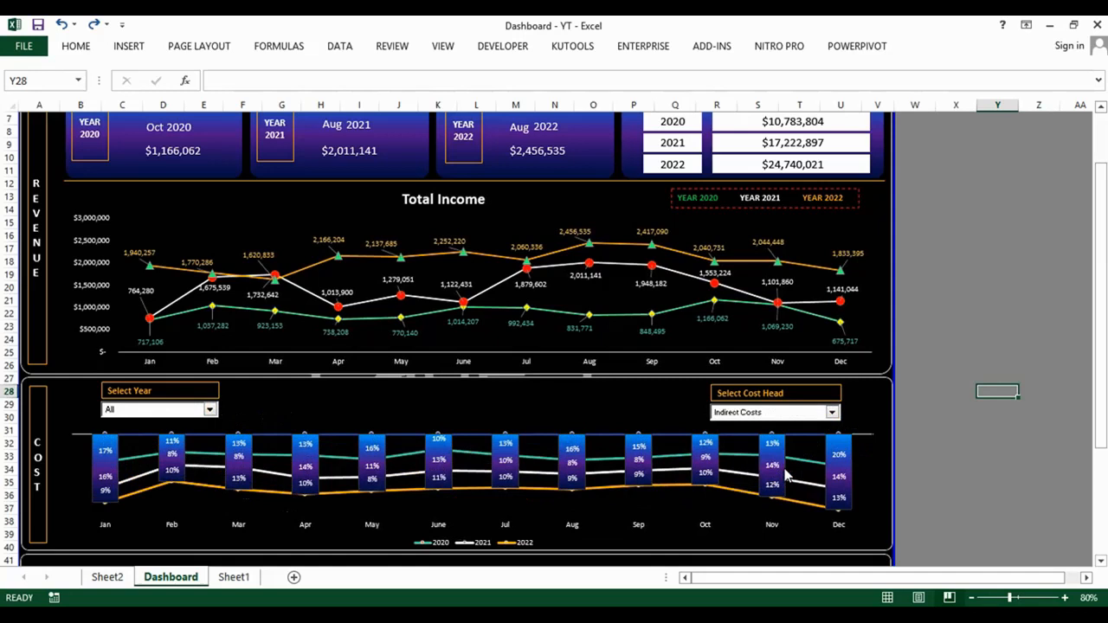
{"action": "left_click", "coordinate": [832, 414]}
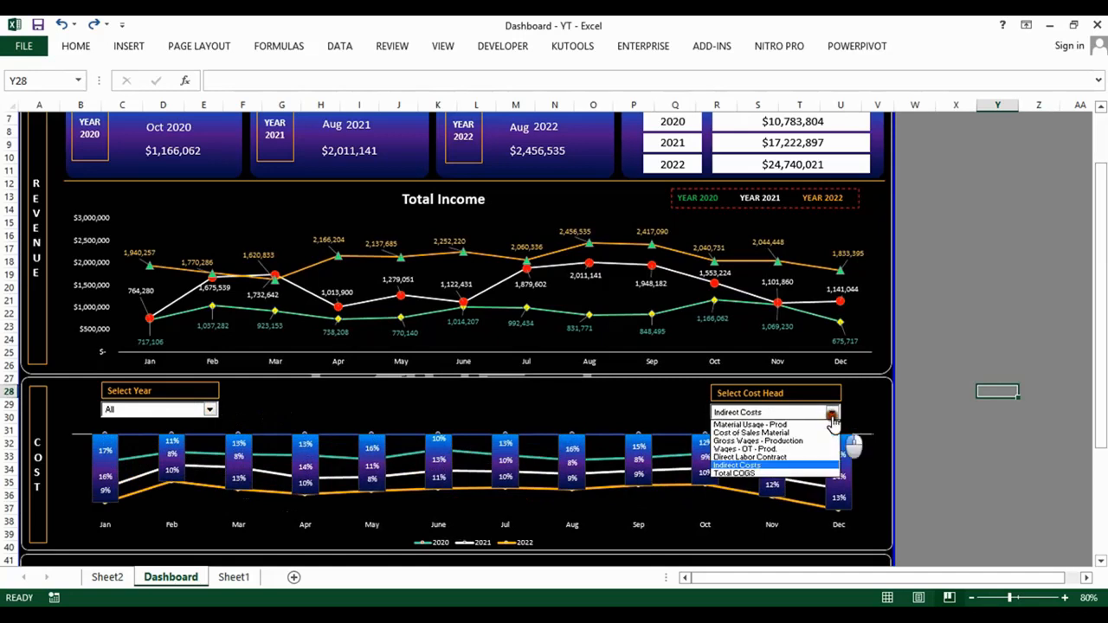
{"action": "left_click", "coordinate": [772, 474]}
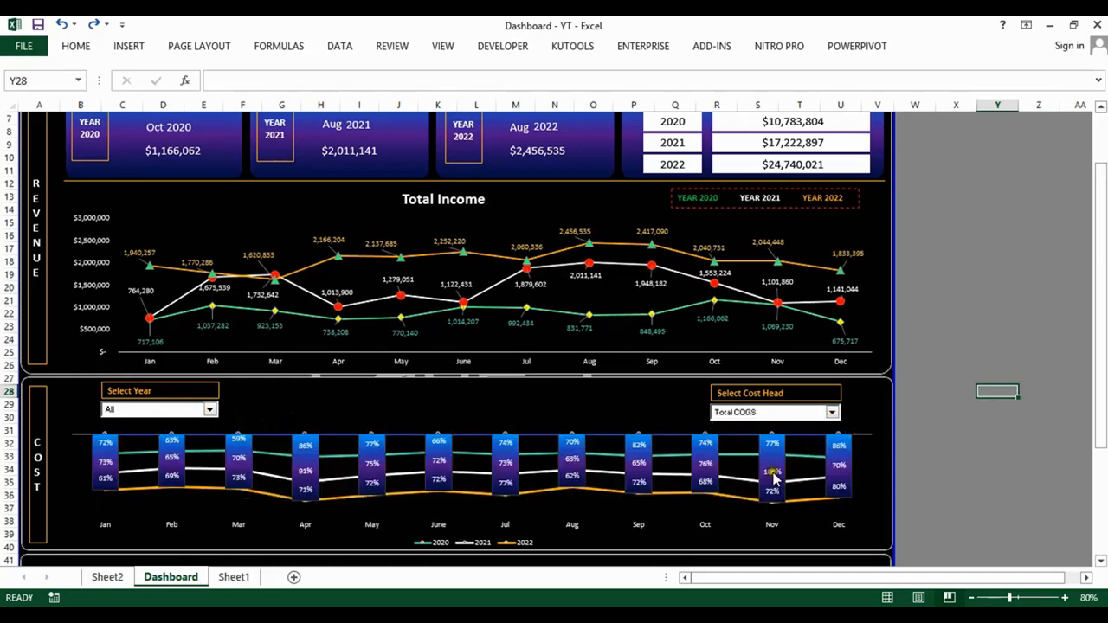
{"action": "left_click", "coordinate": [910, 467]}
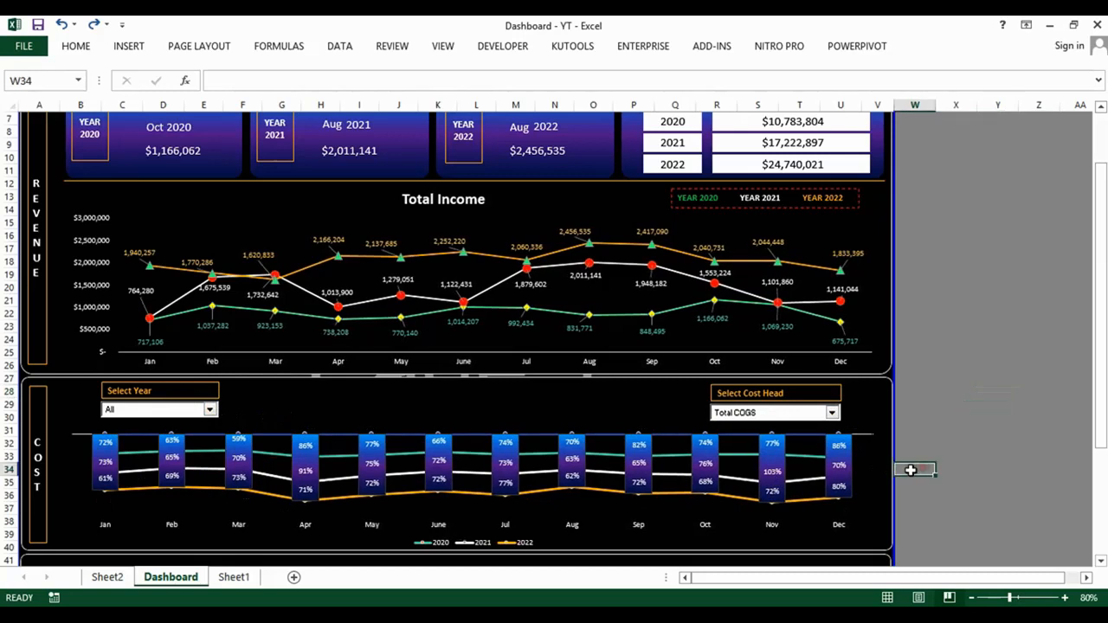
{"action": "scroll", "coordinate": [908, 469], "scroll_direction": "down", "scroll_amount": 5}
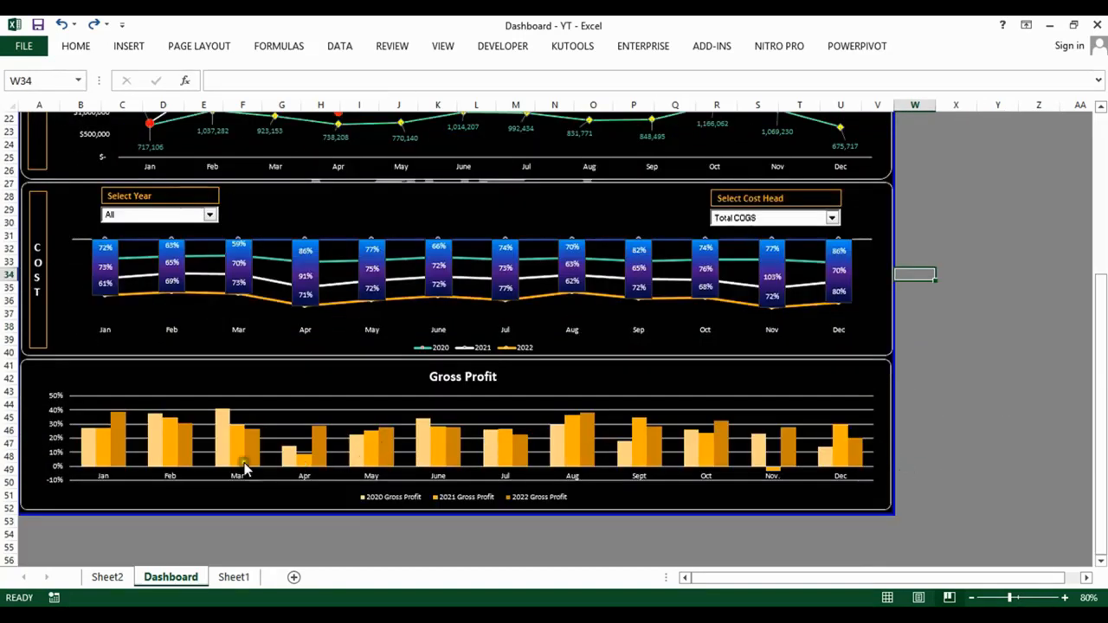